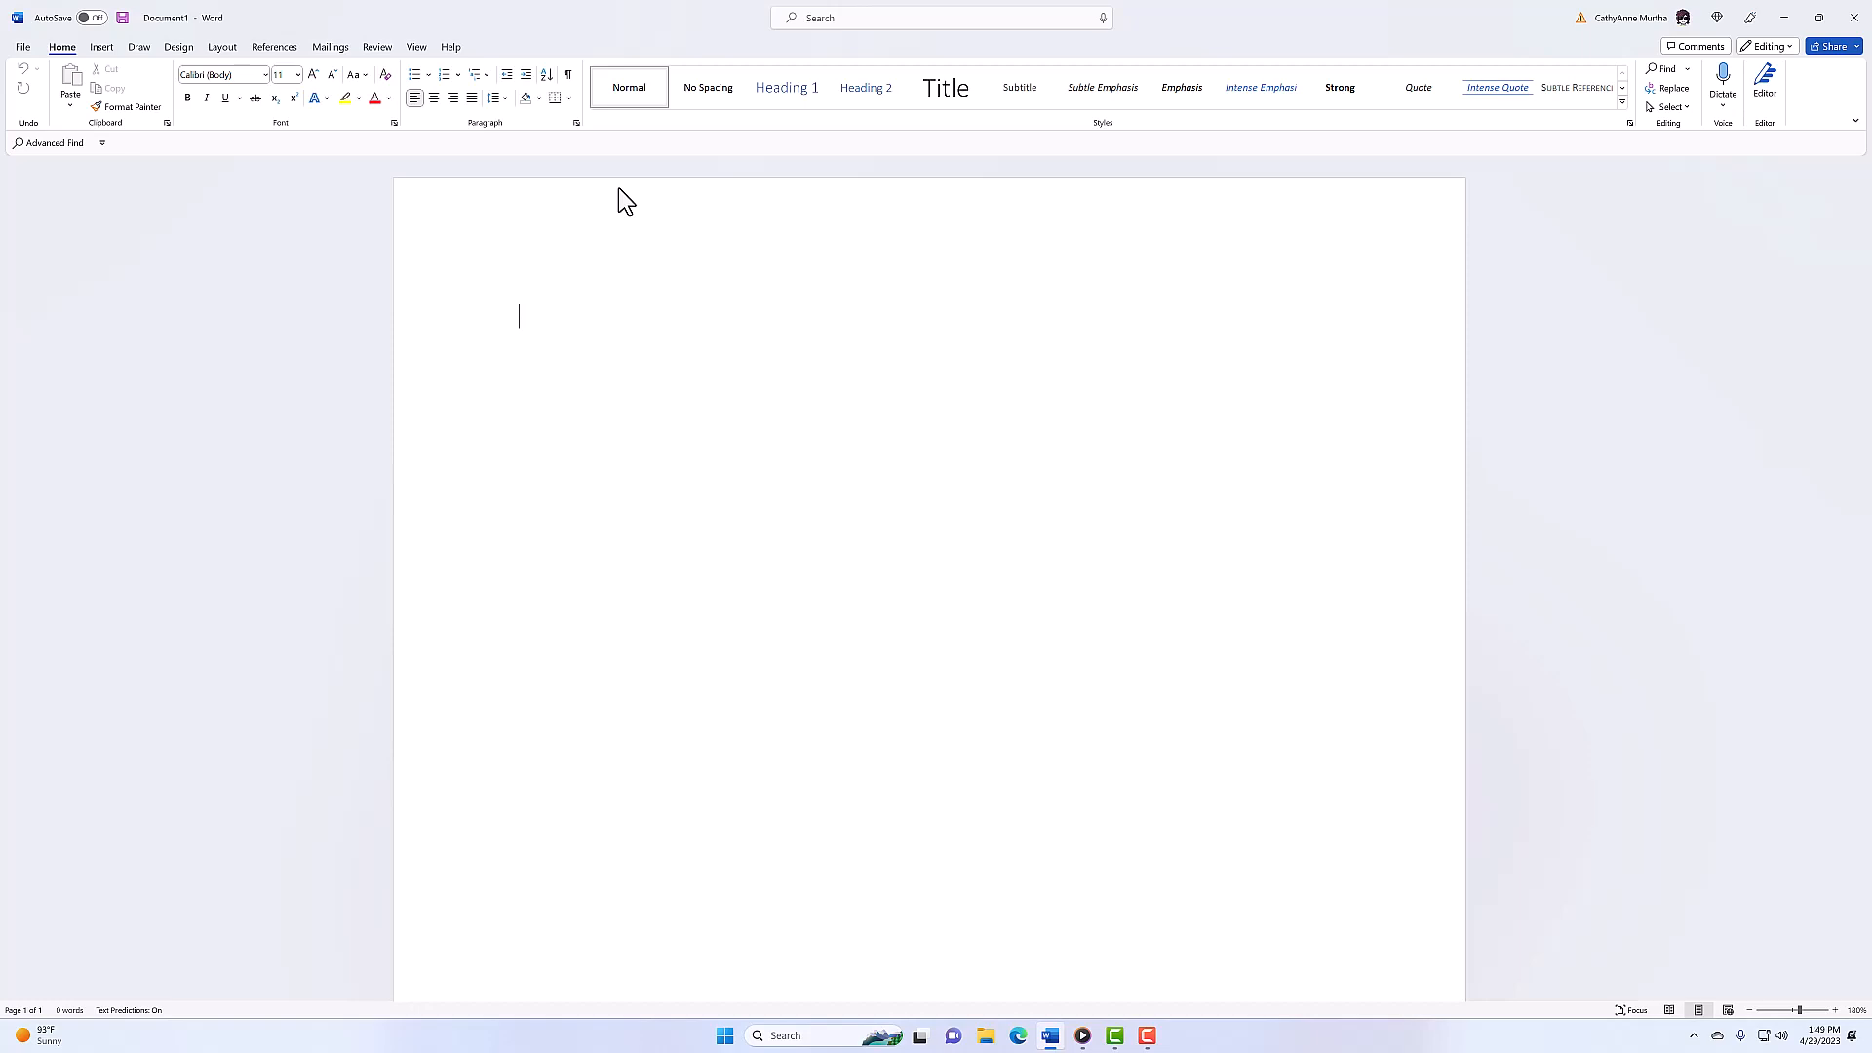
# - Toggle between the blank document and the desktop, ending with all windows minimized and the desktop shown
pyautogui.press('super+d')
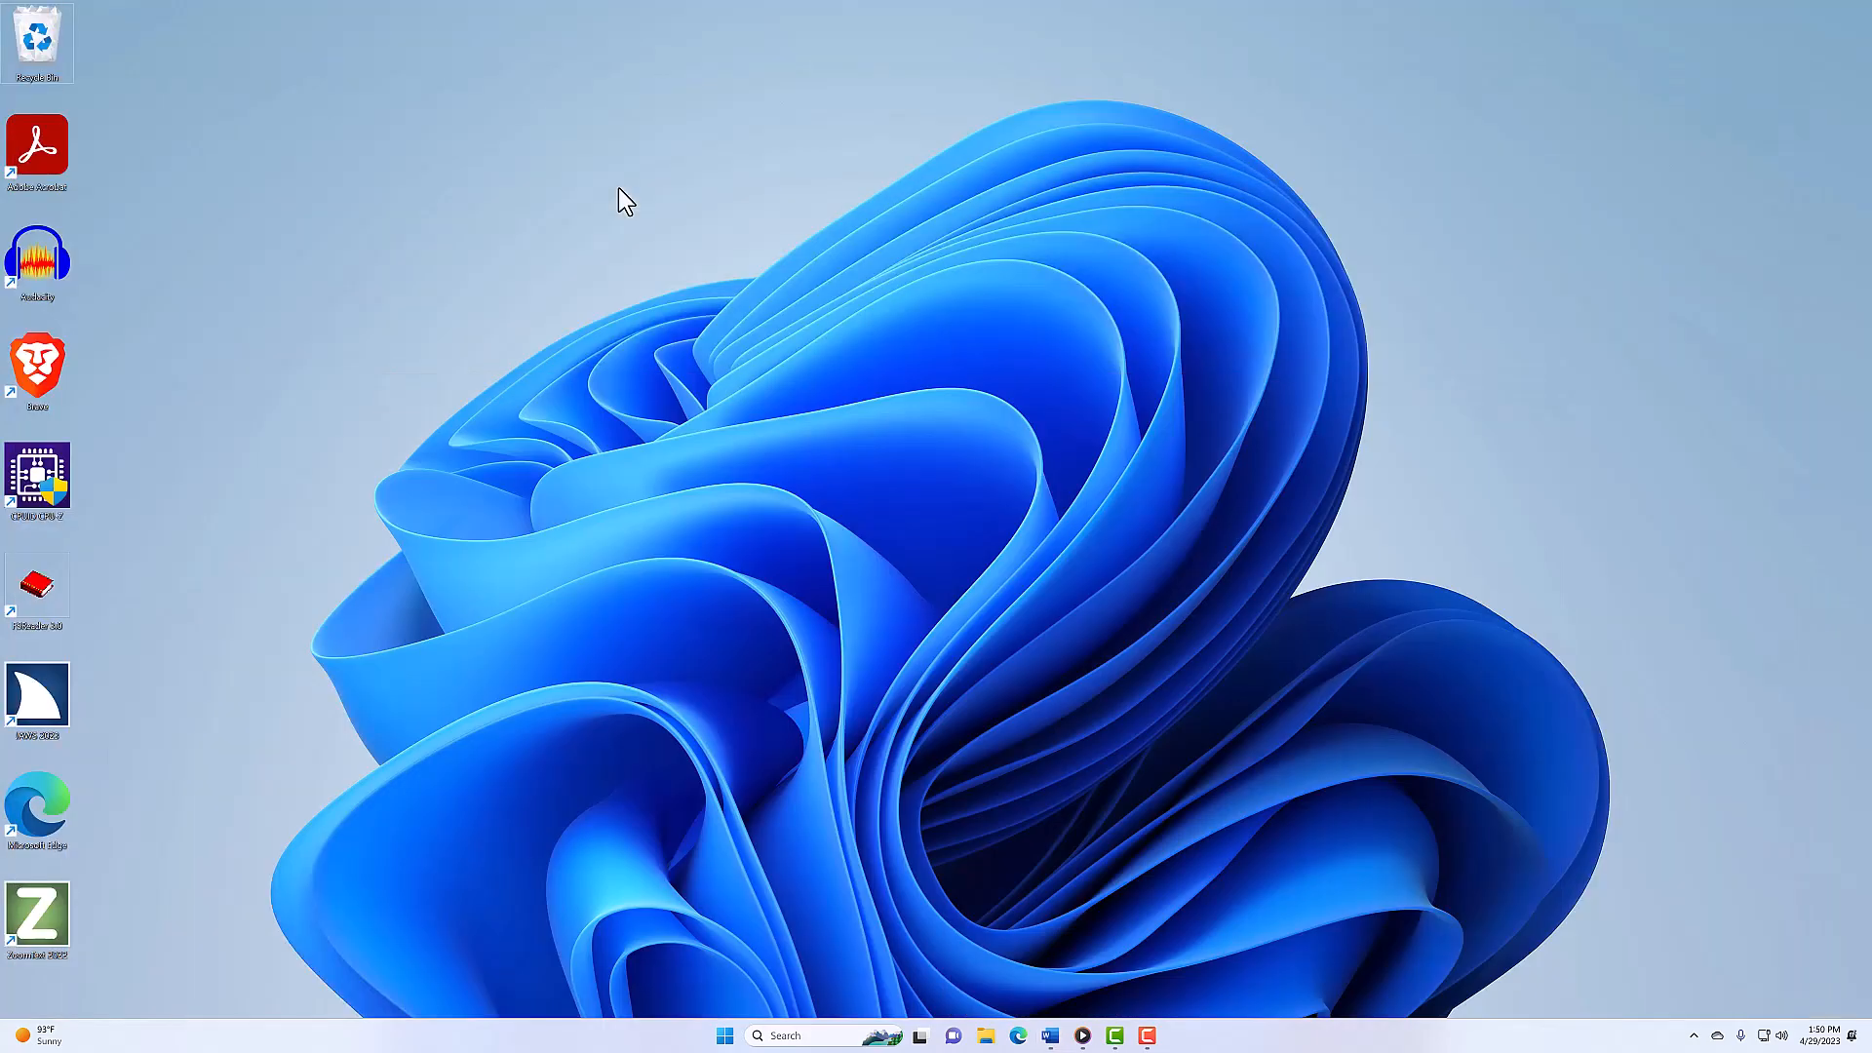
pyautogui.press('super+d')
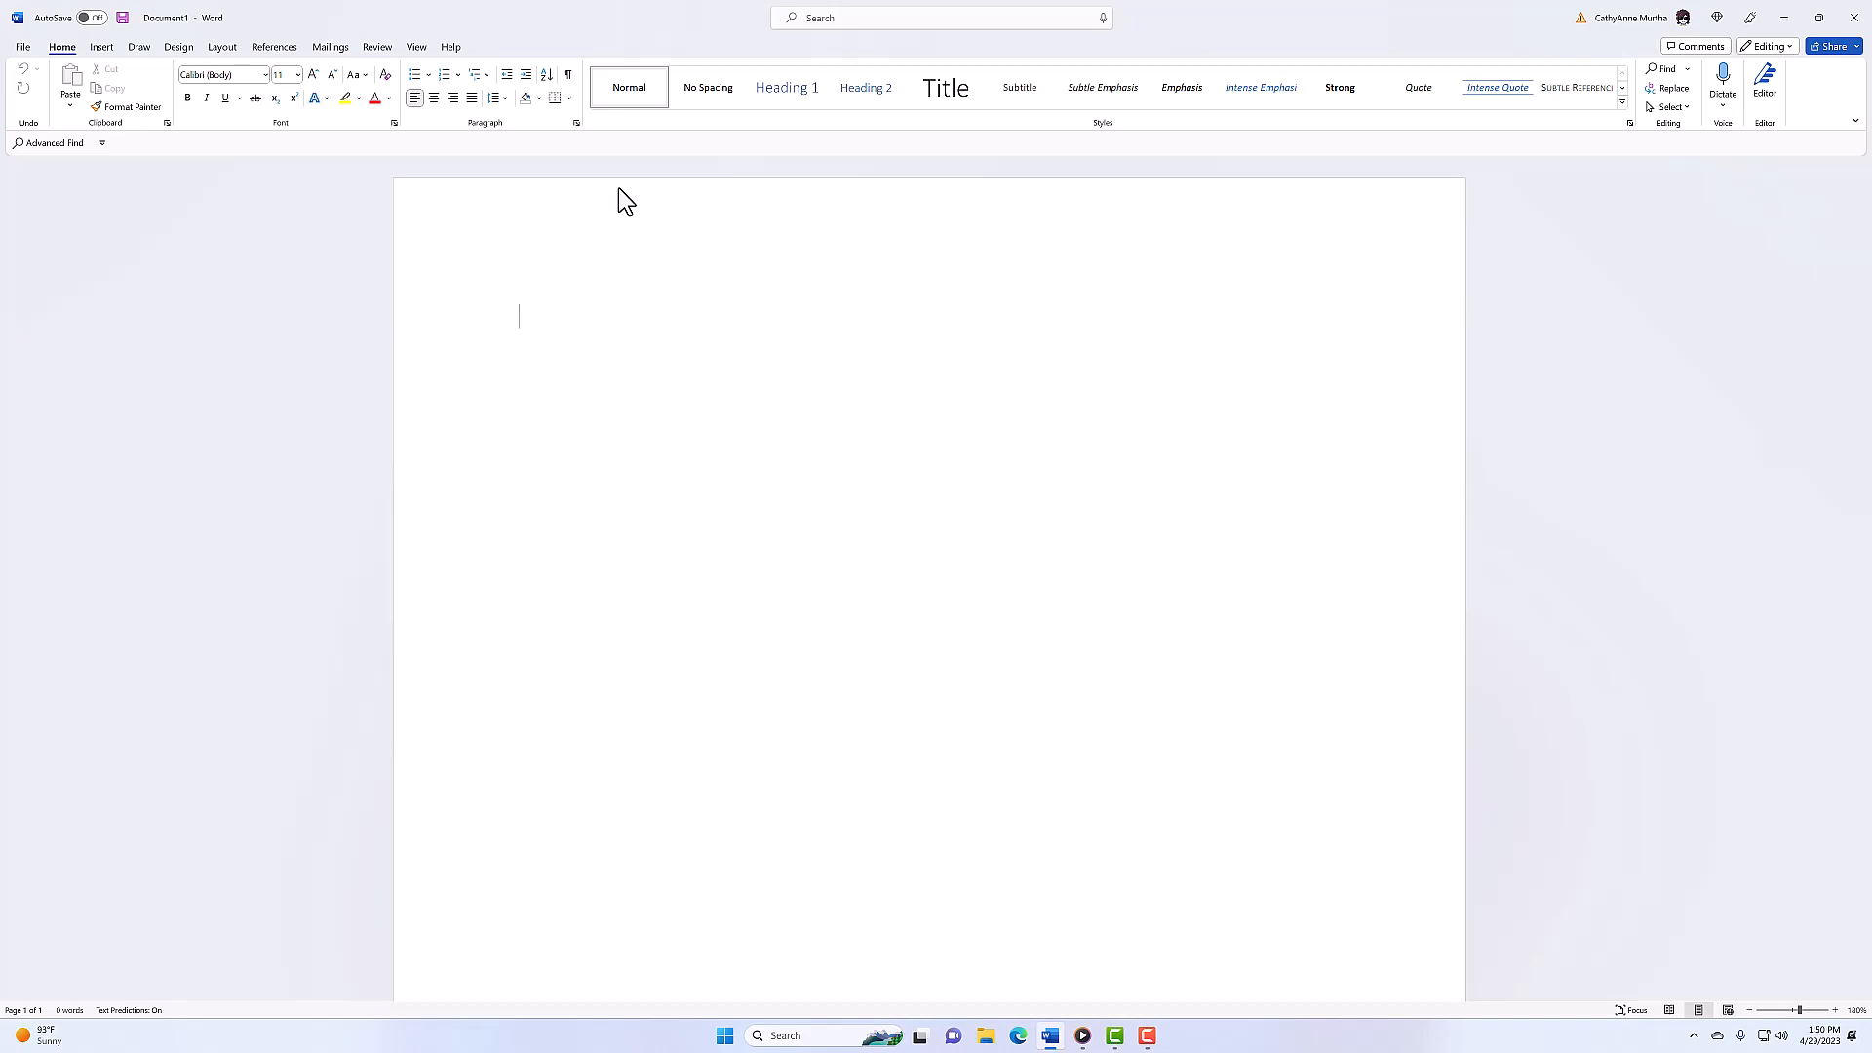
pyautogui.press('super+d')
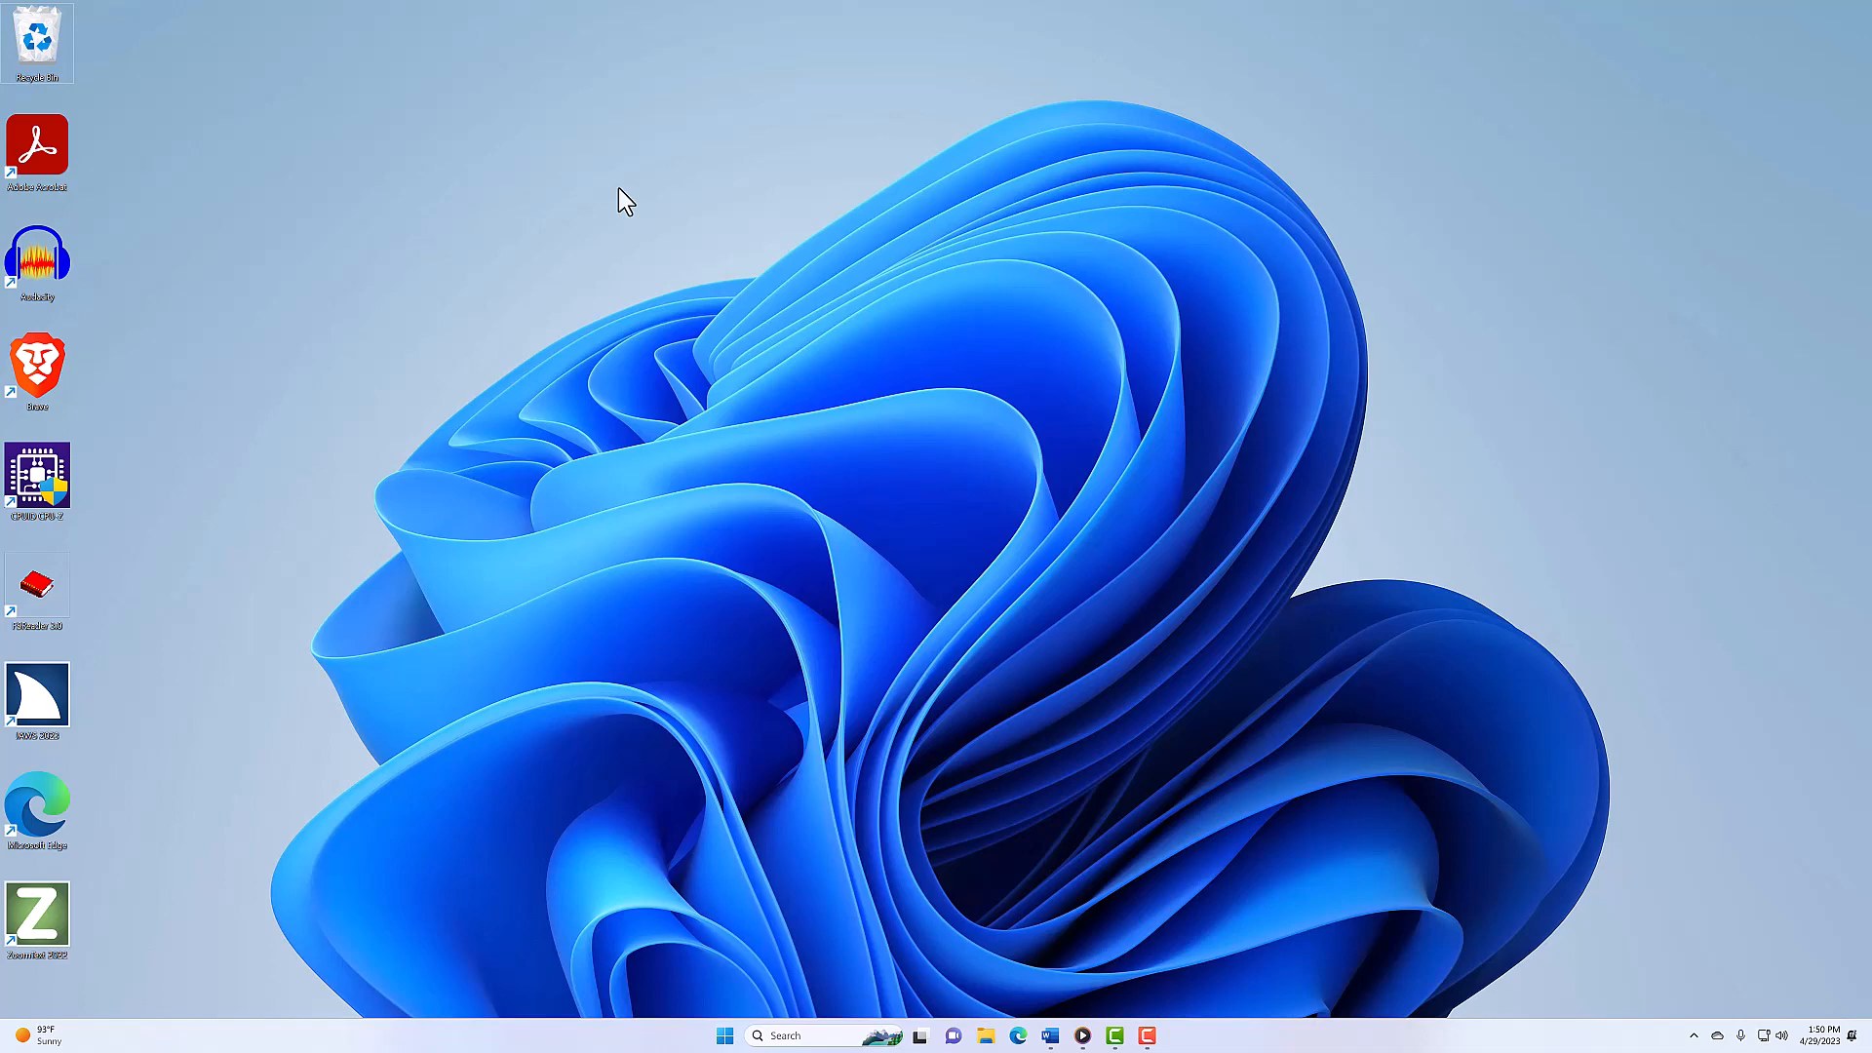
pyautogui.press('super+d')
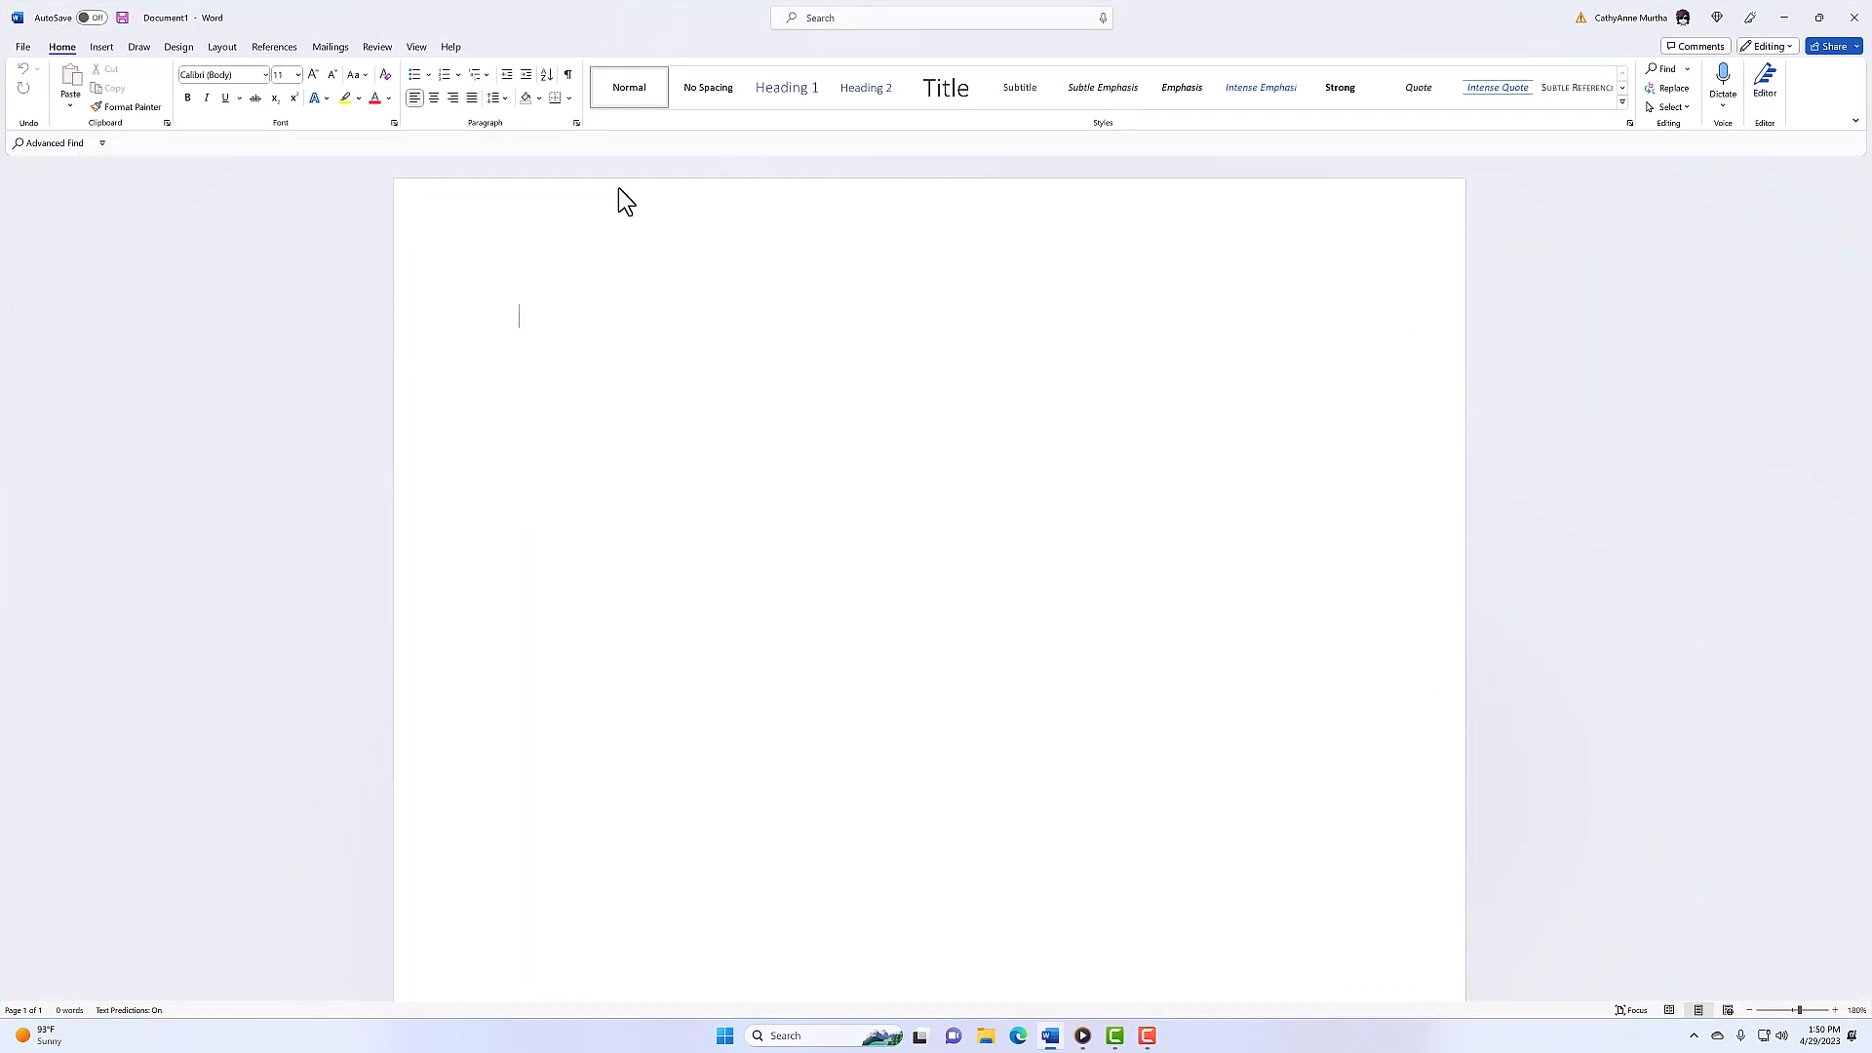
pyautogui.press('super+d')
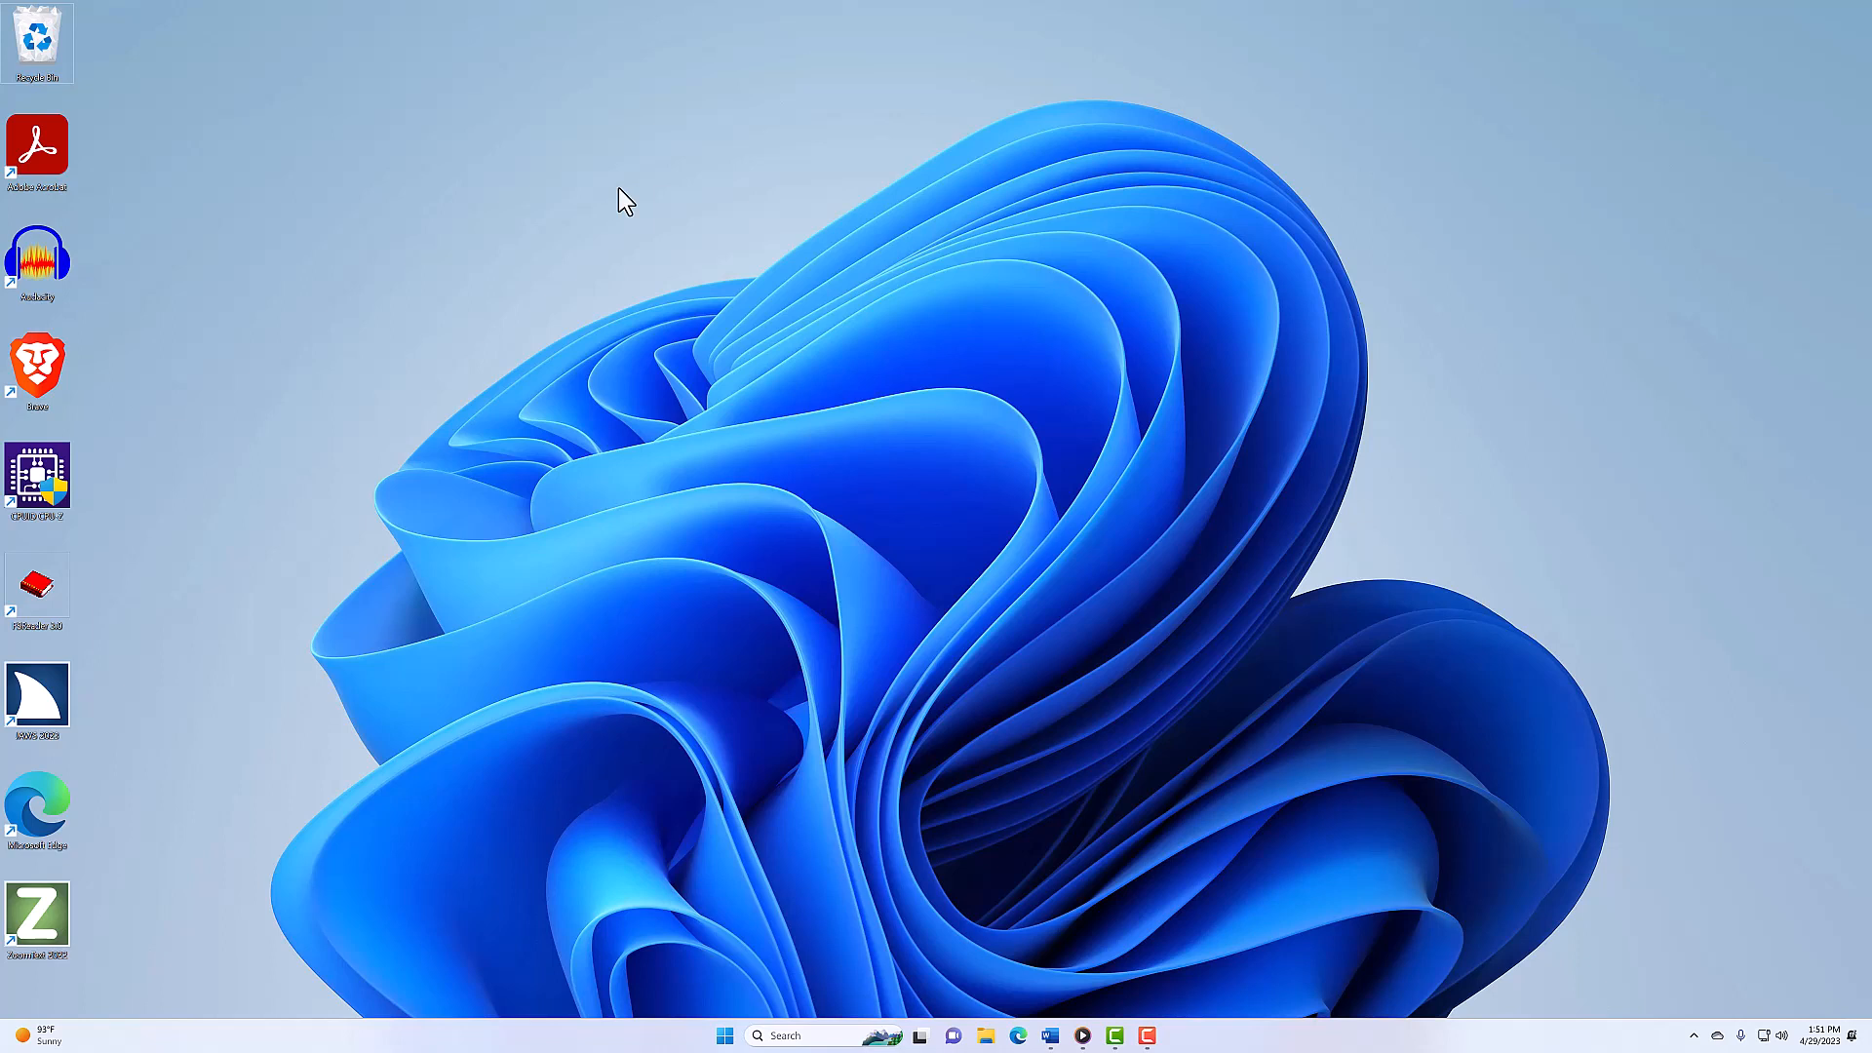
# - Move through the desktop icons one at a time, including to the first and last icons
pyautogui.press('Down')
pyautogui.press('Down')
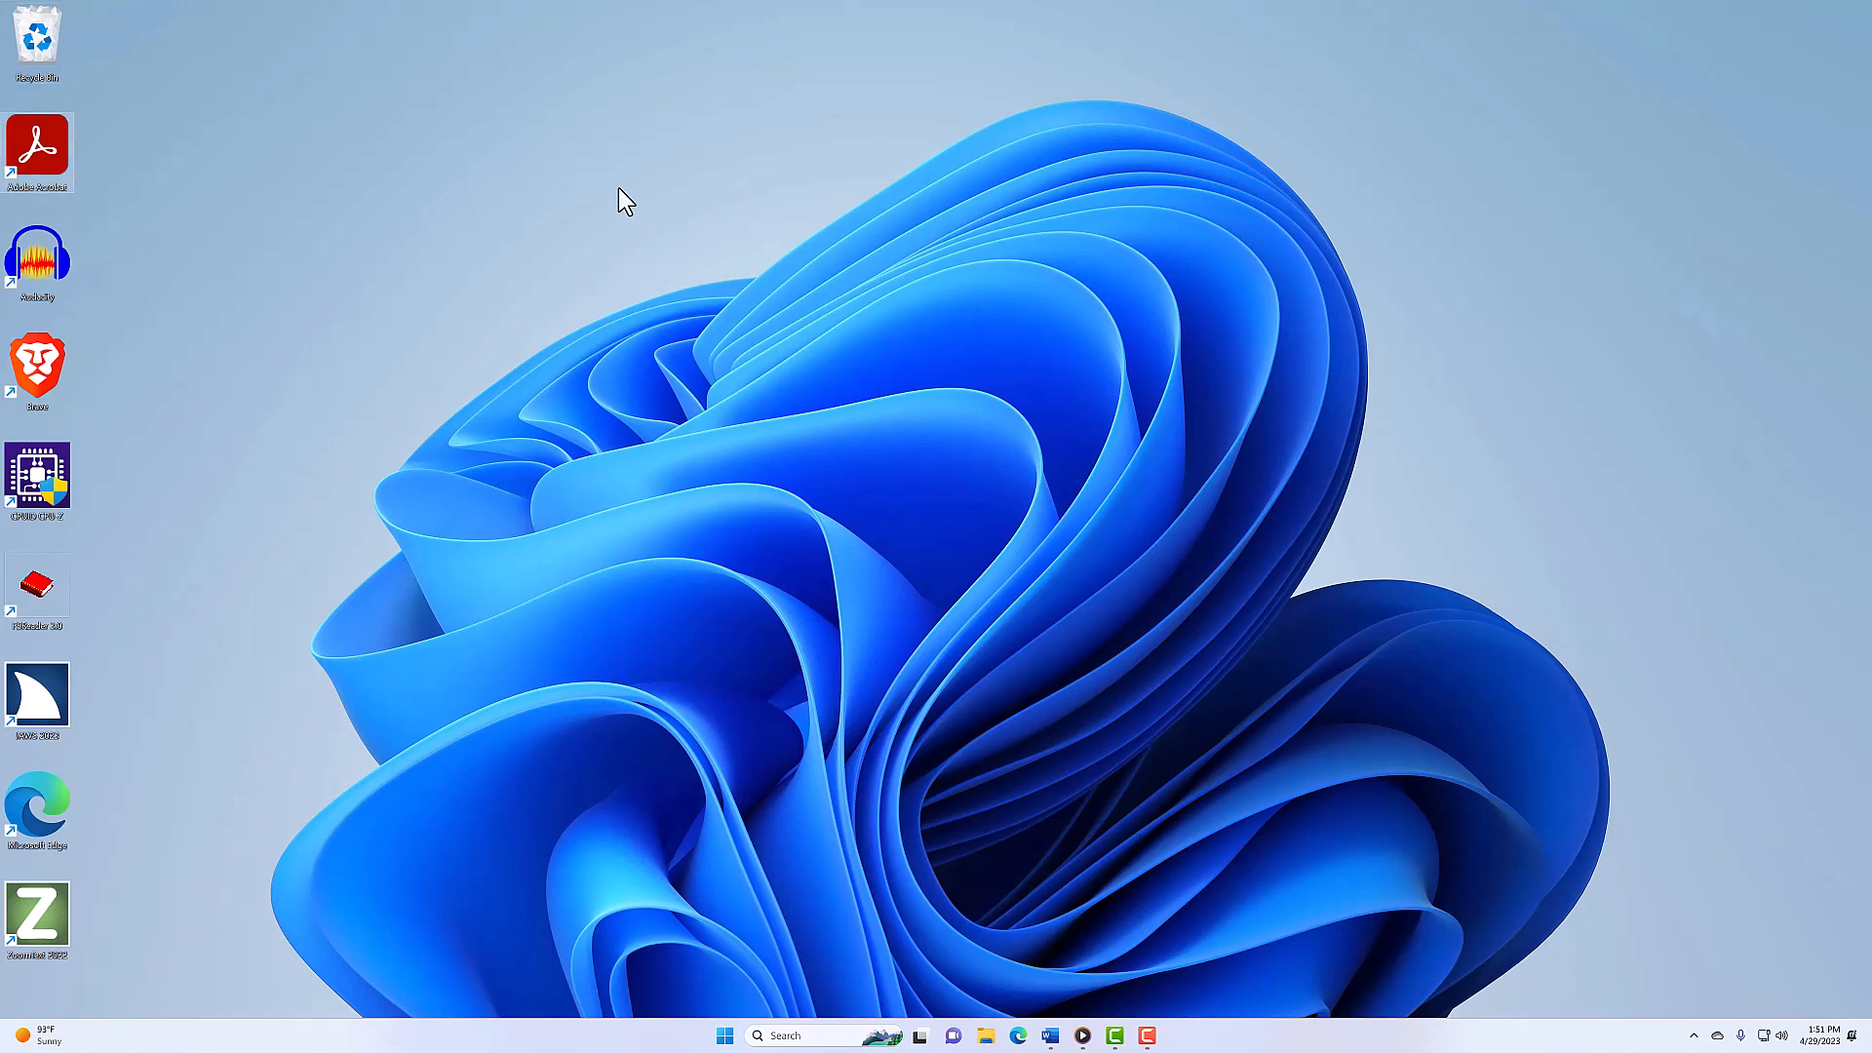
pyautogui.press('Down')
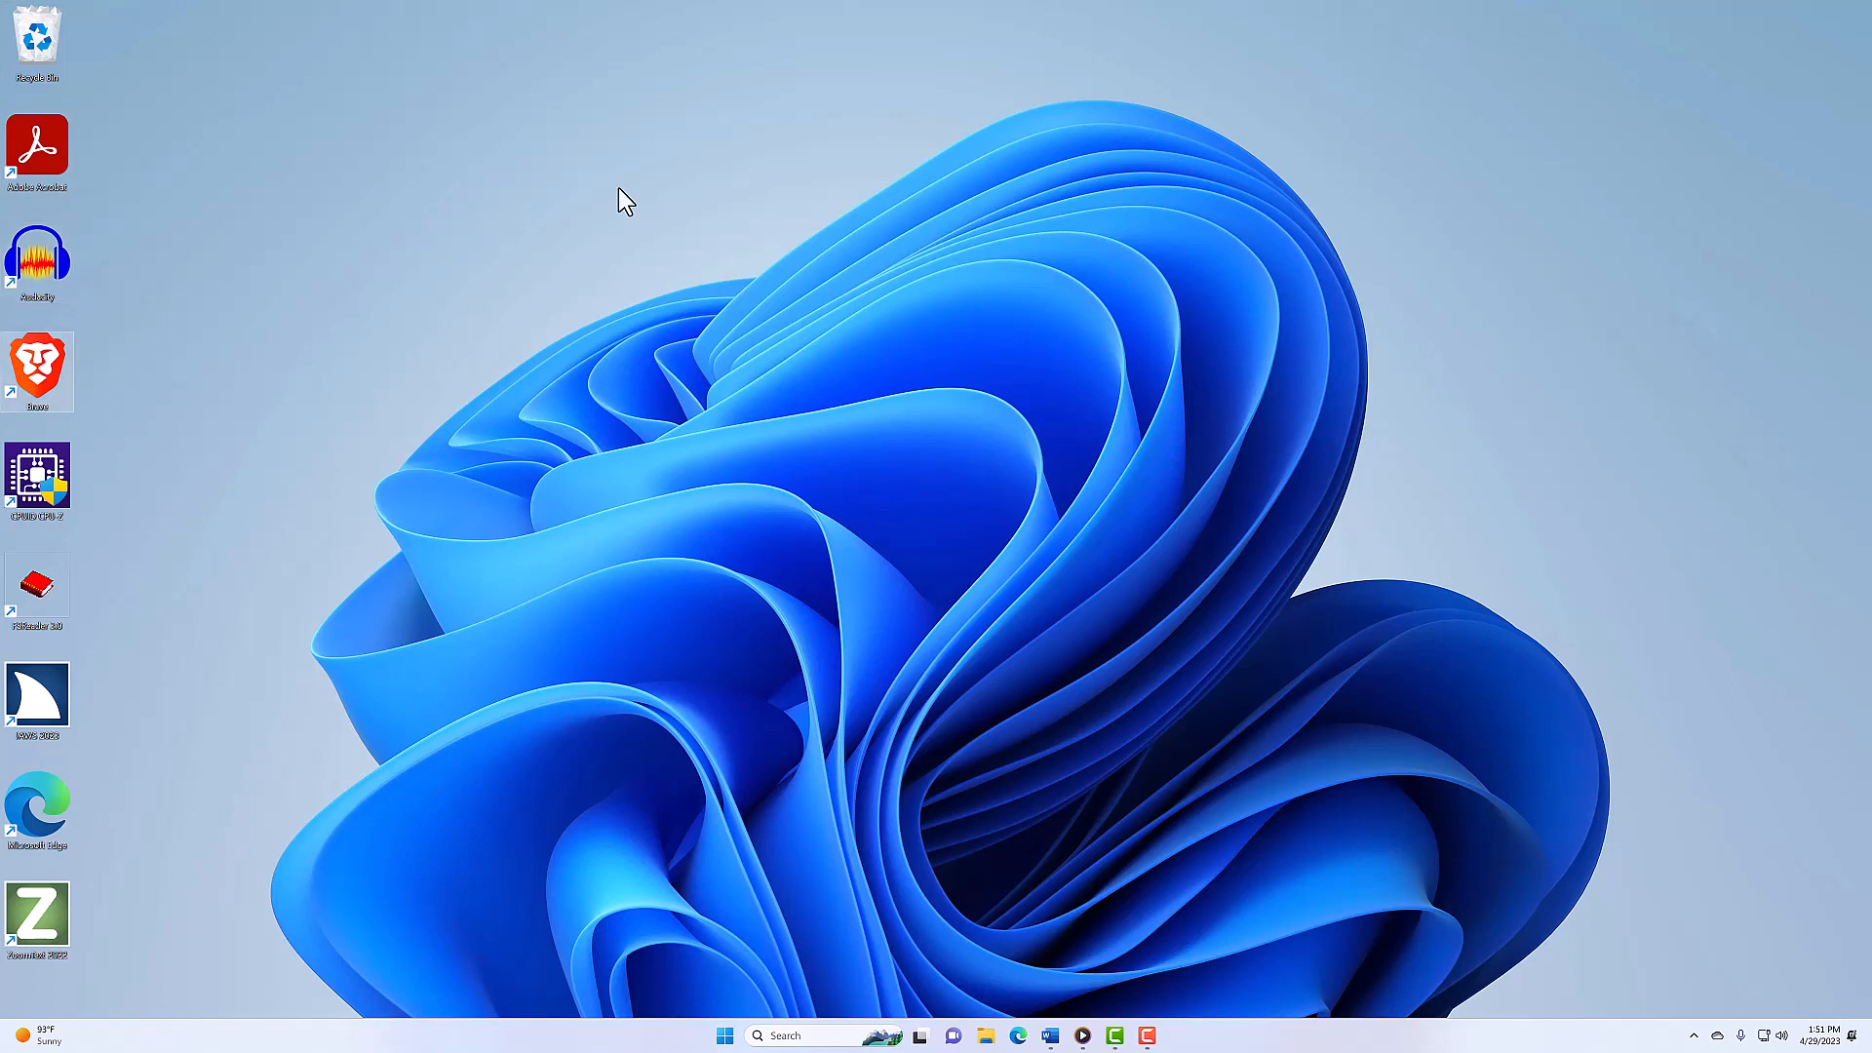
pyautogui.press('Up')
pyautogui.press('Up')
pyautogui.press('Up')
pyautogui.press('End')
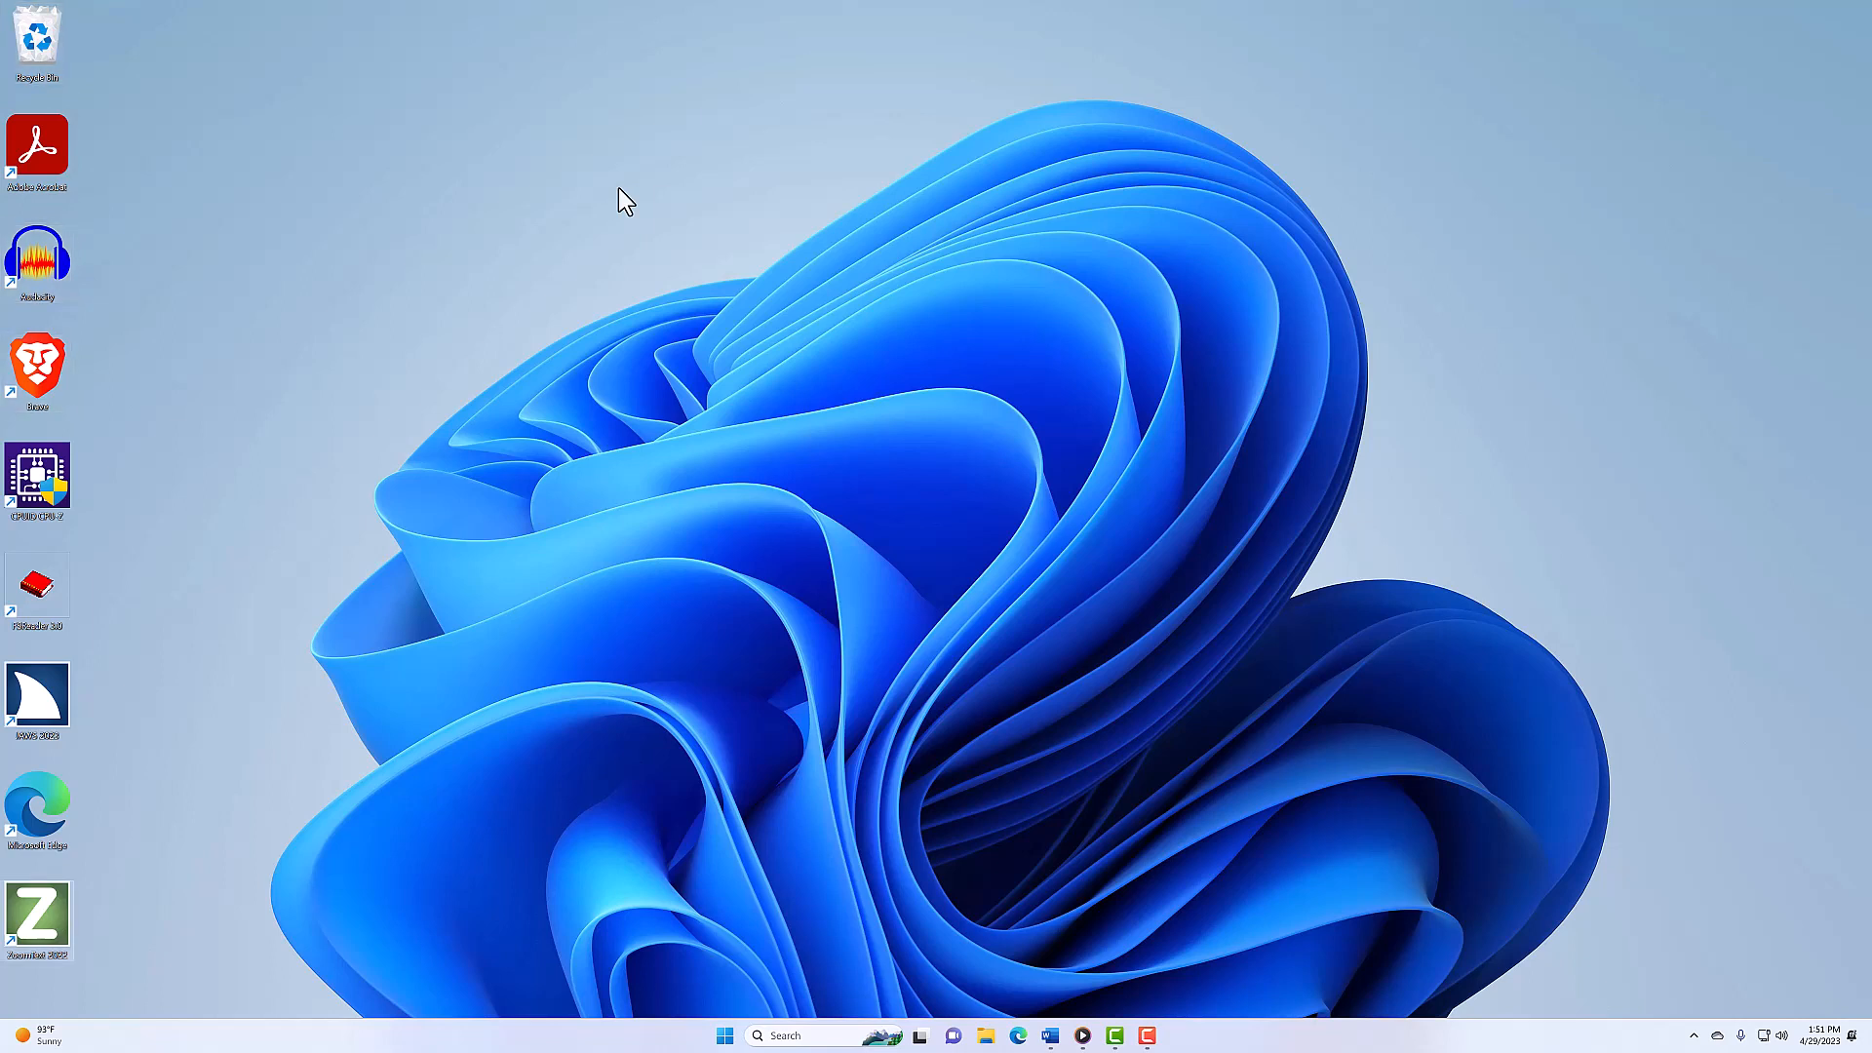
pyautogui.press('Home')
pyautogui.press('End')
# - Navigate among the desktop icons by their first letters, using A and J
pyautogui.press('a')
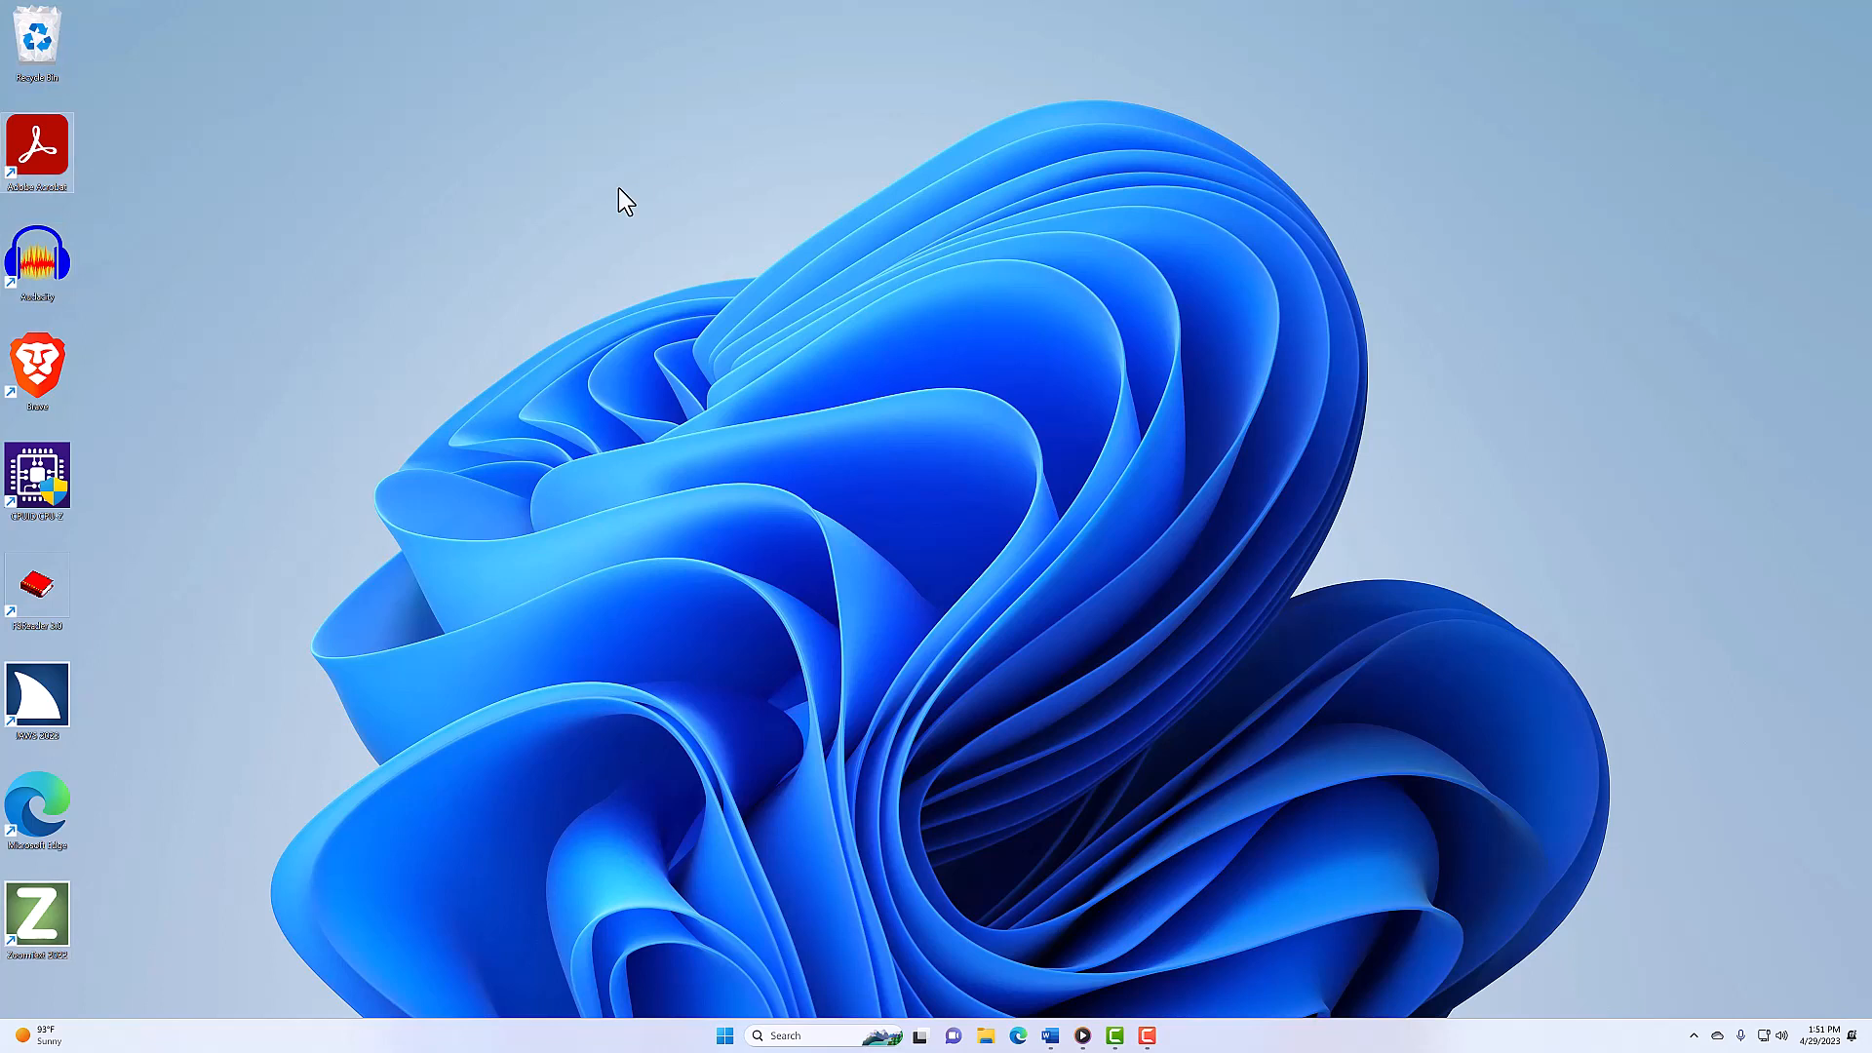
pyautogui.press('j')
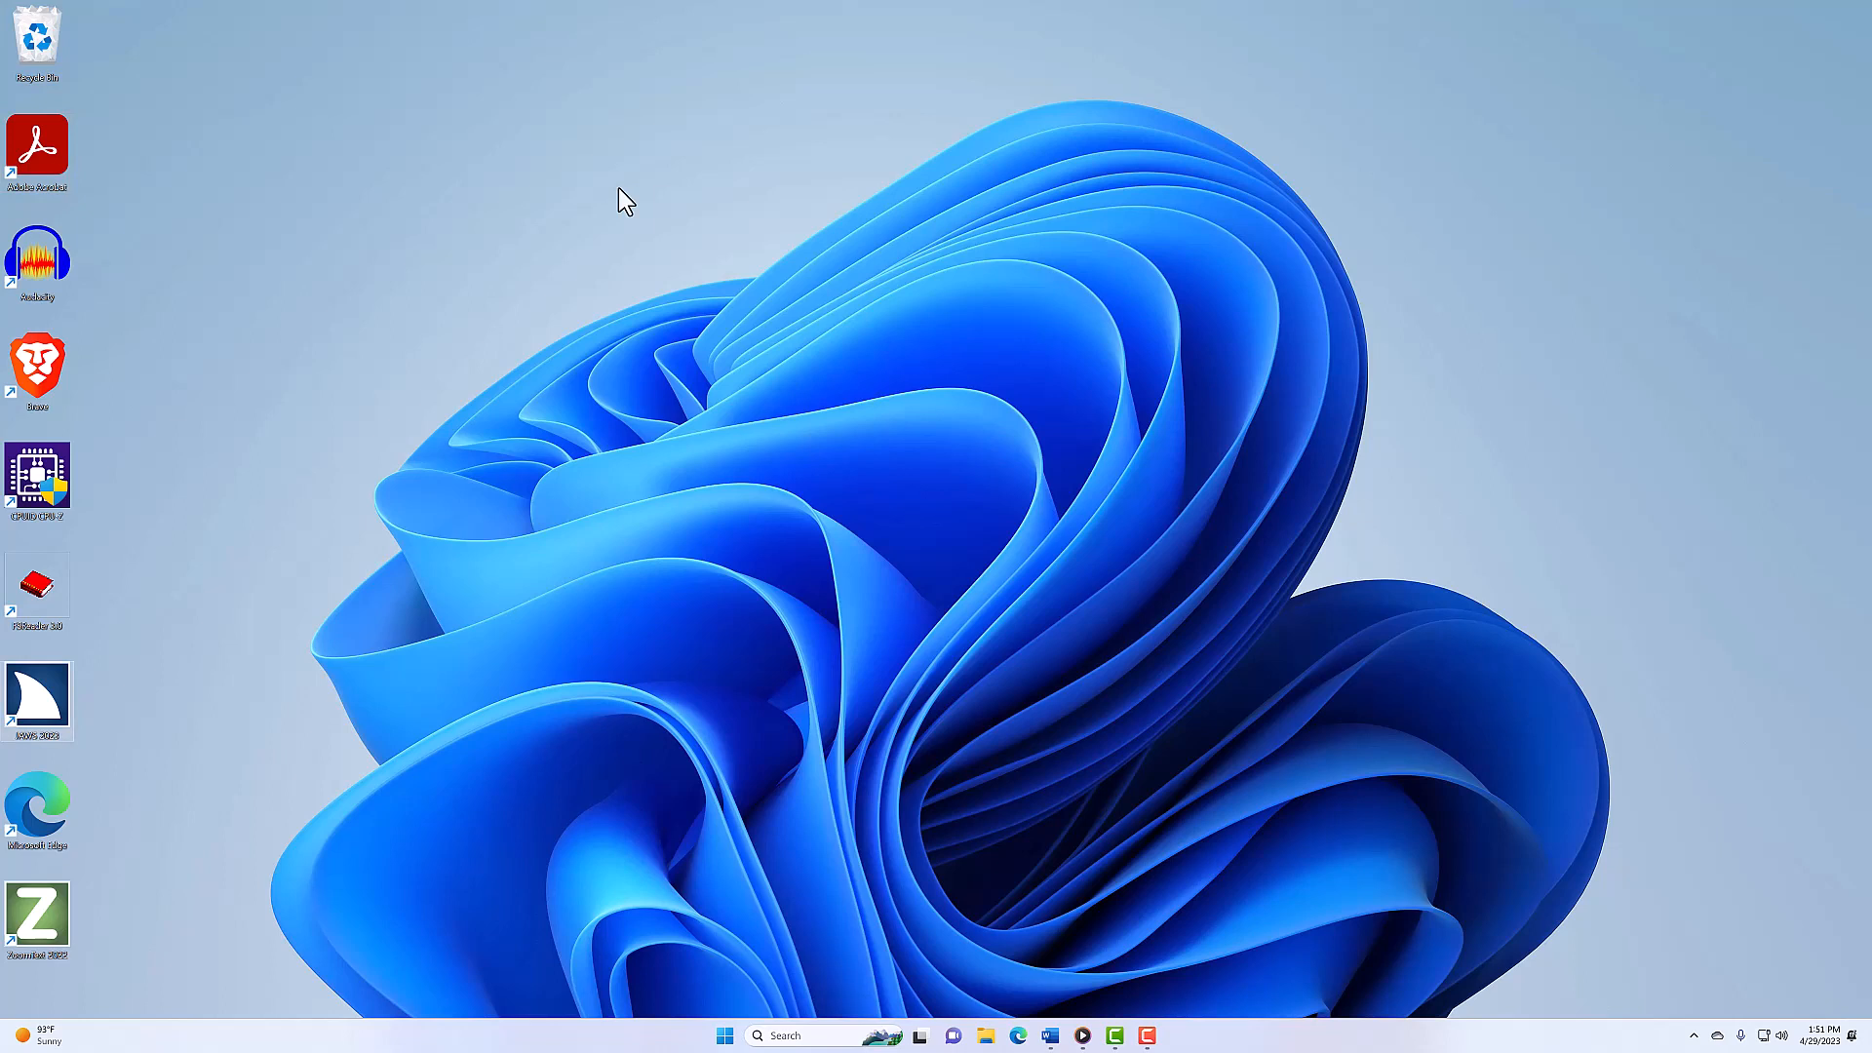
pyautogui.press('a')
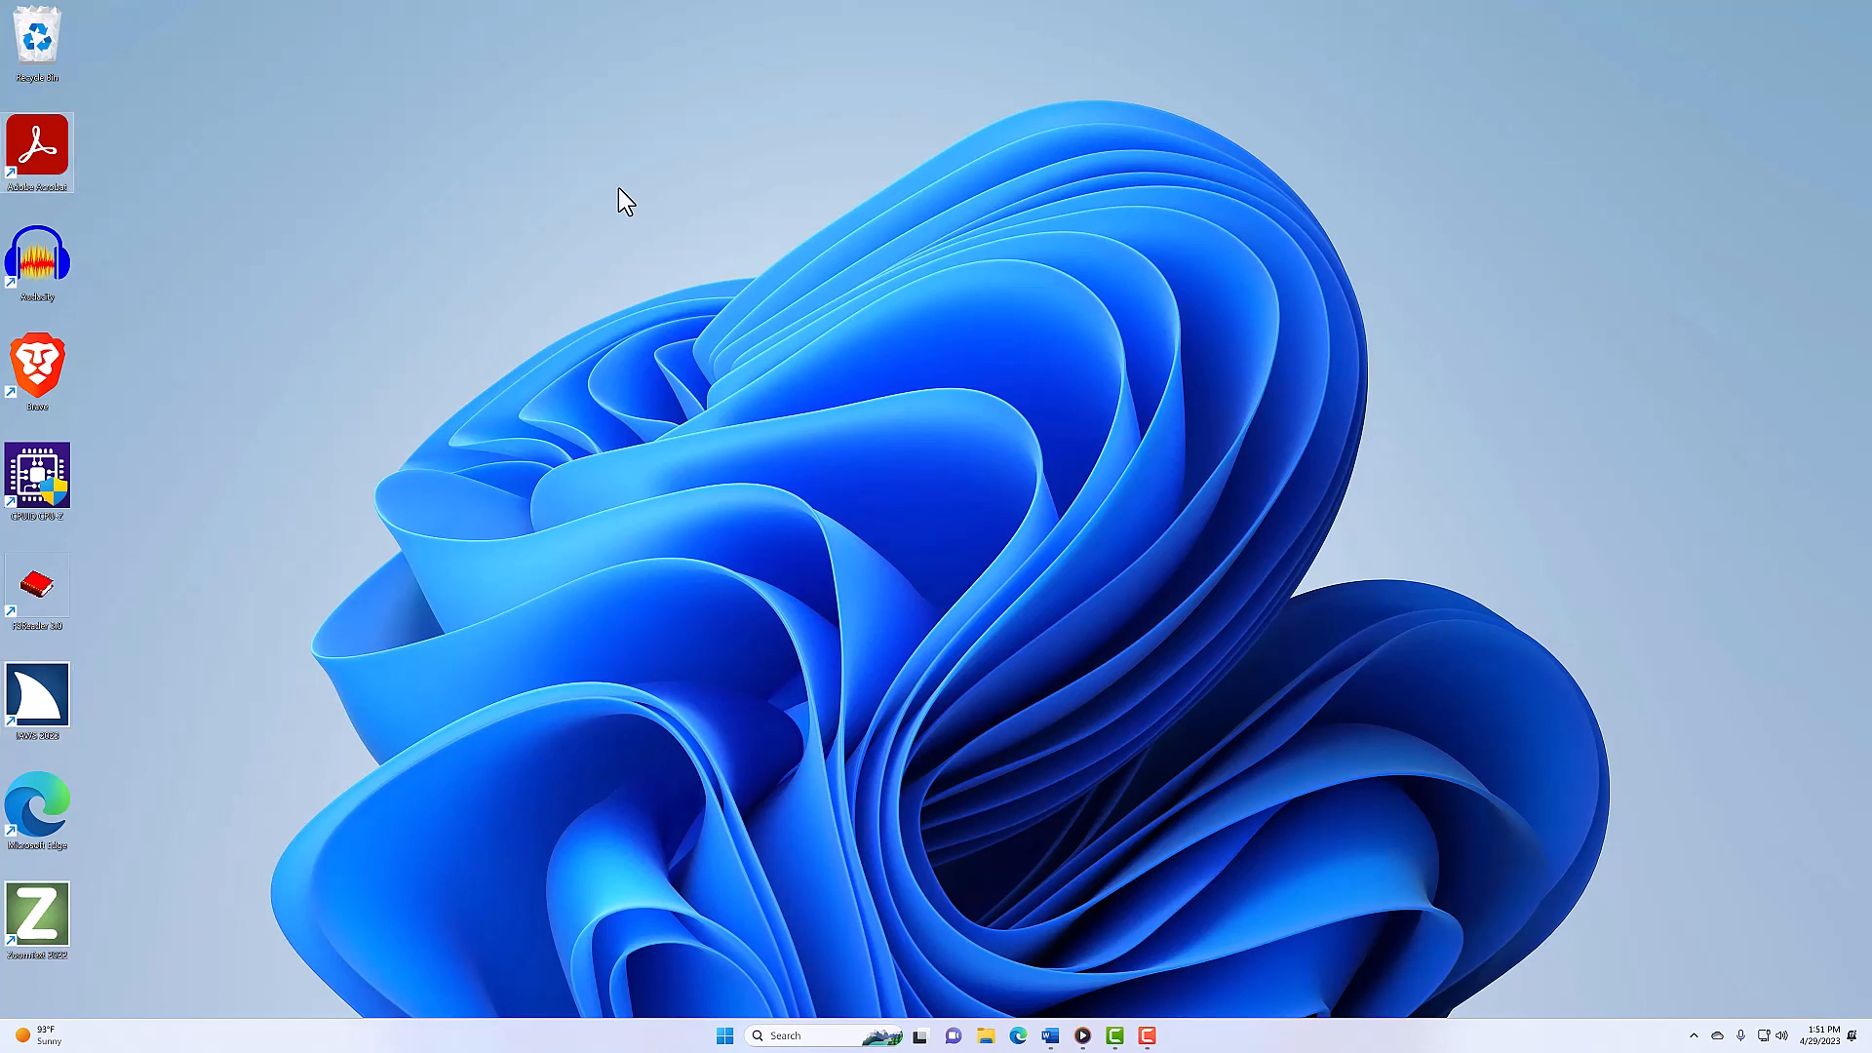
pyautogui.press('a')
pyautogui.press('a')
pyautogui.press('a')
pyautogui.press('a')
# - Delete the Microsoft Edge shortcut from the desktop
pyautogui.press('Down')
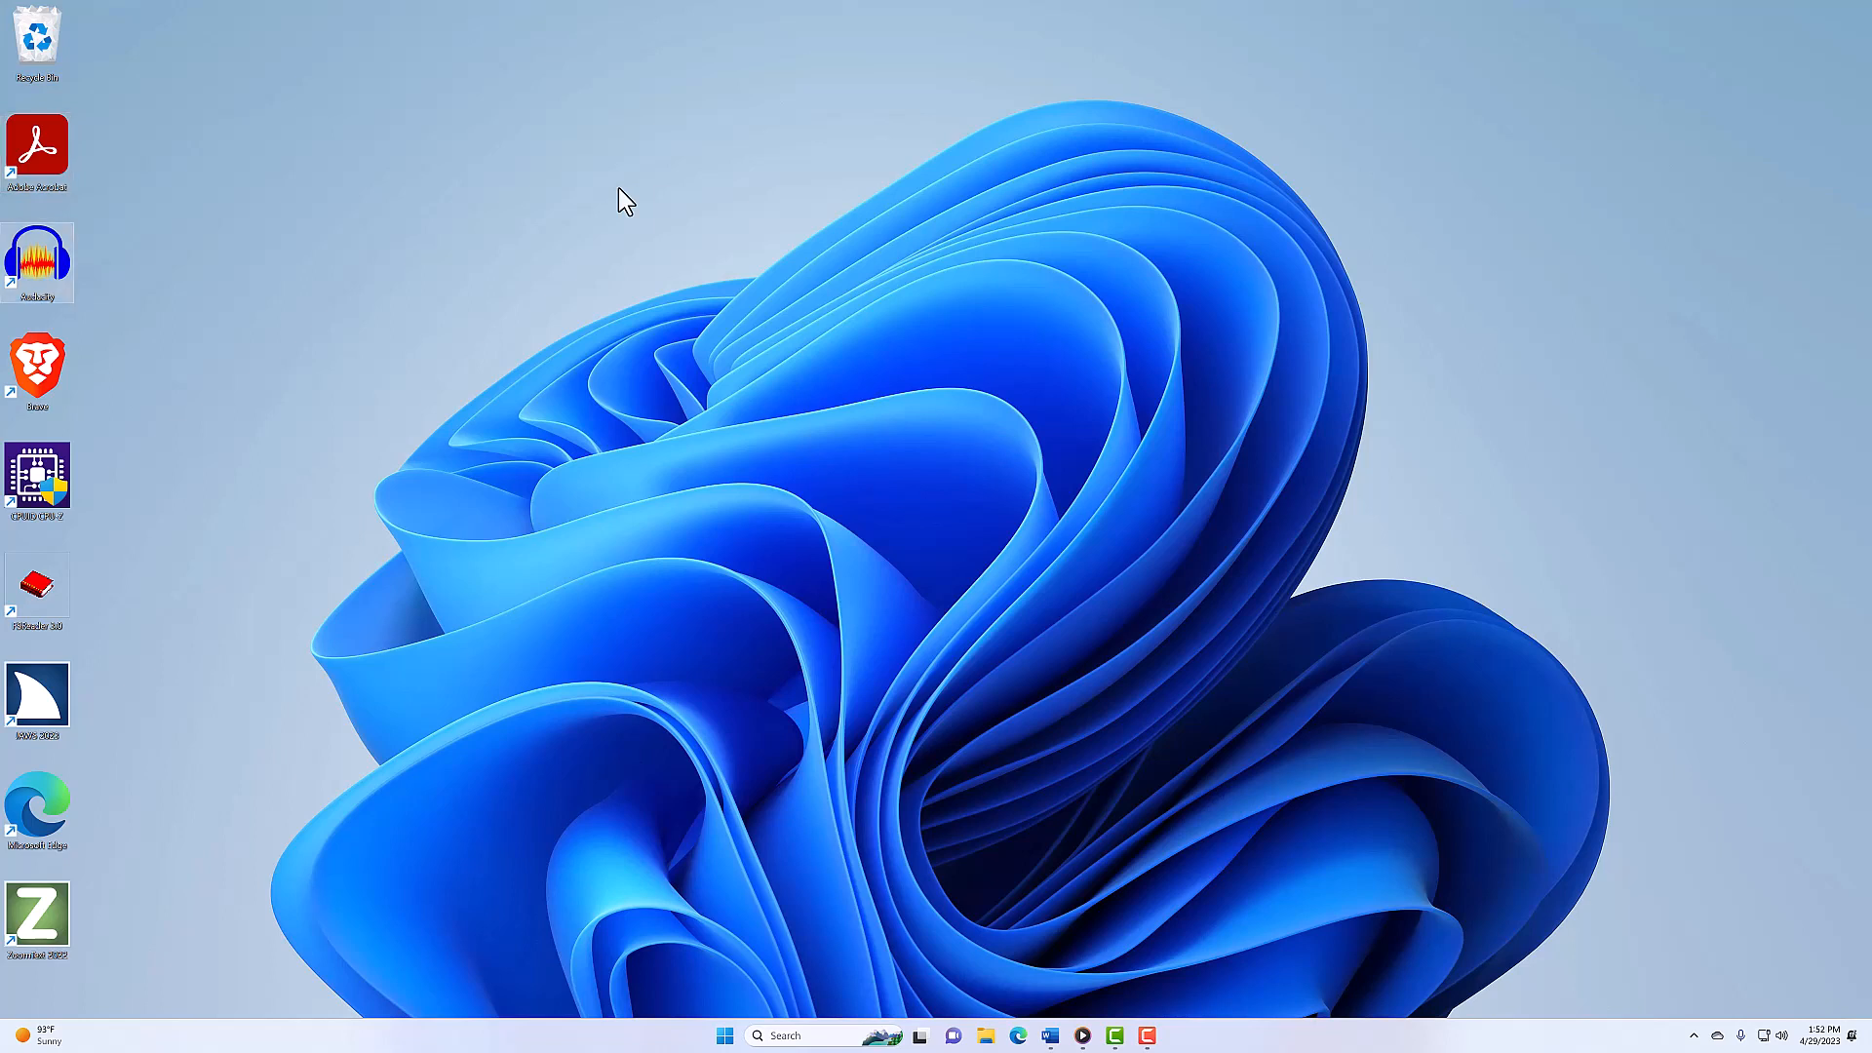
pyautogui.press('Down')
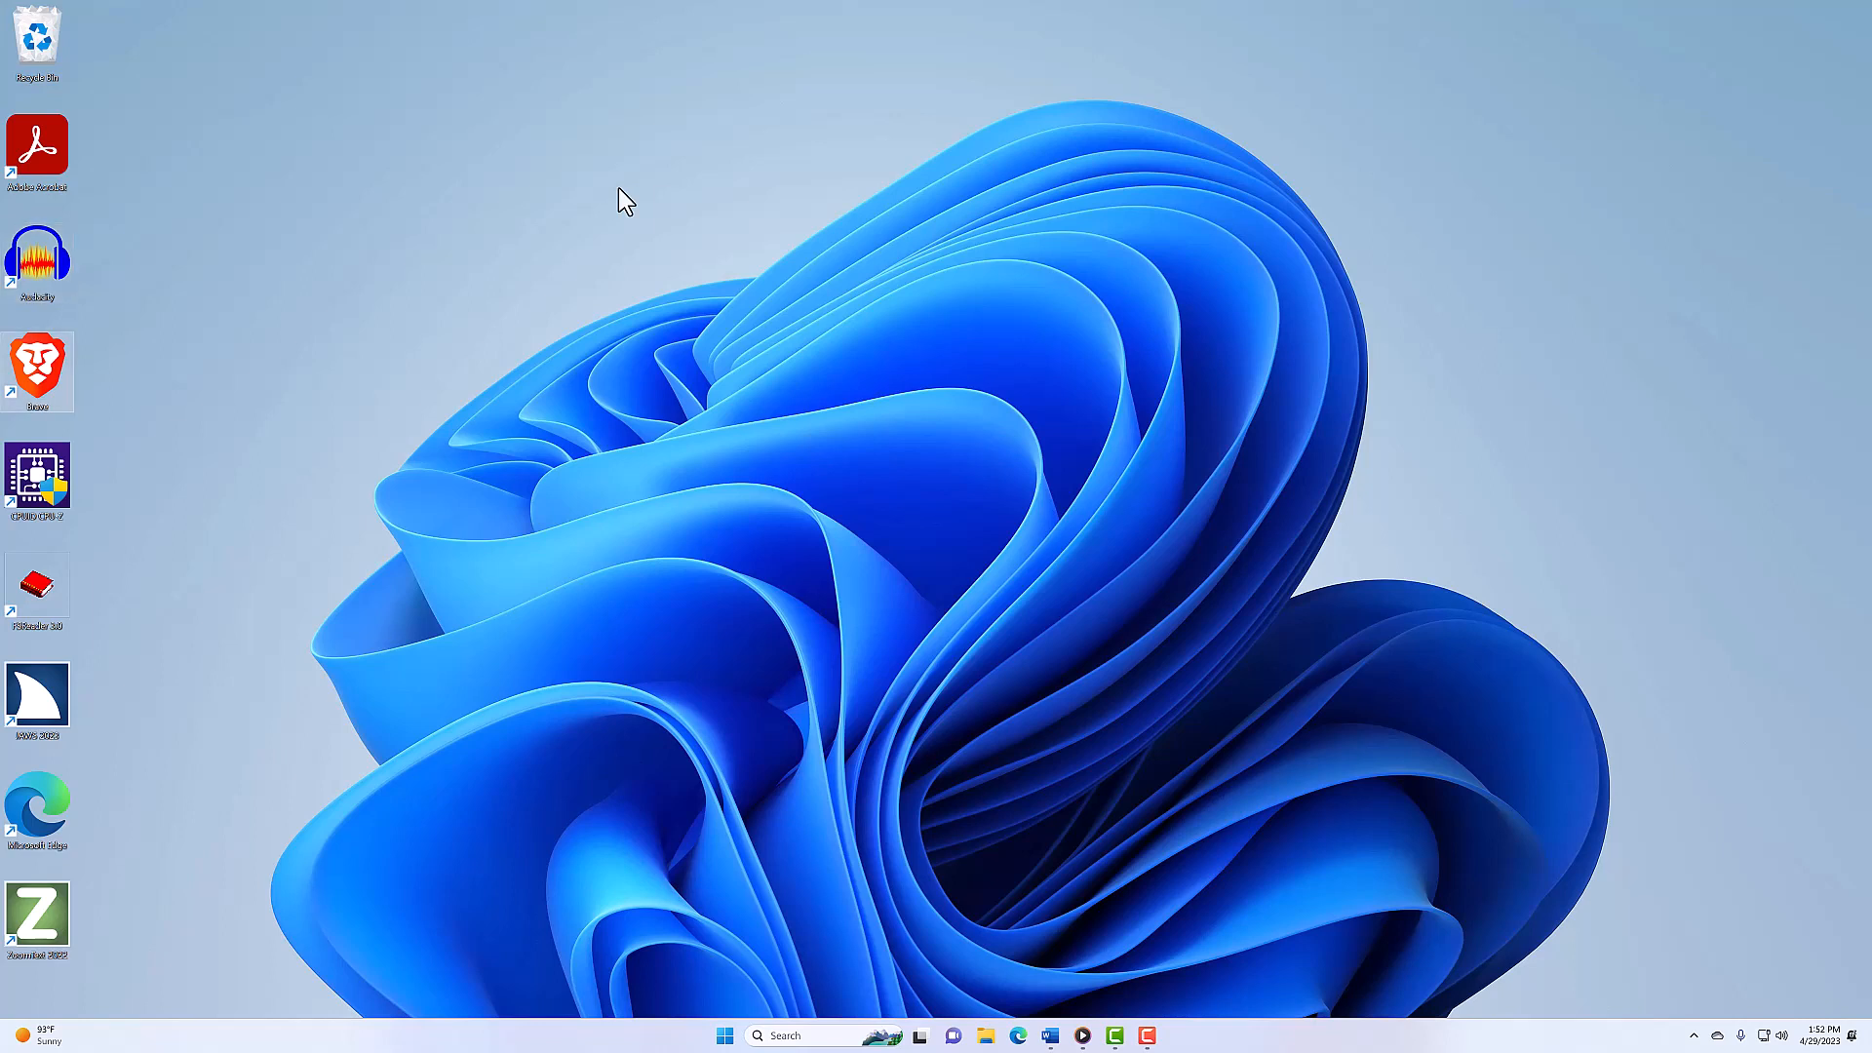
pyautogui.press('Down')
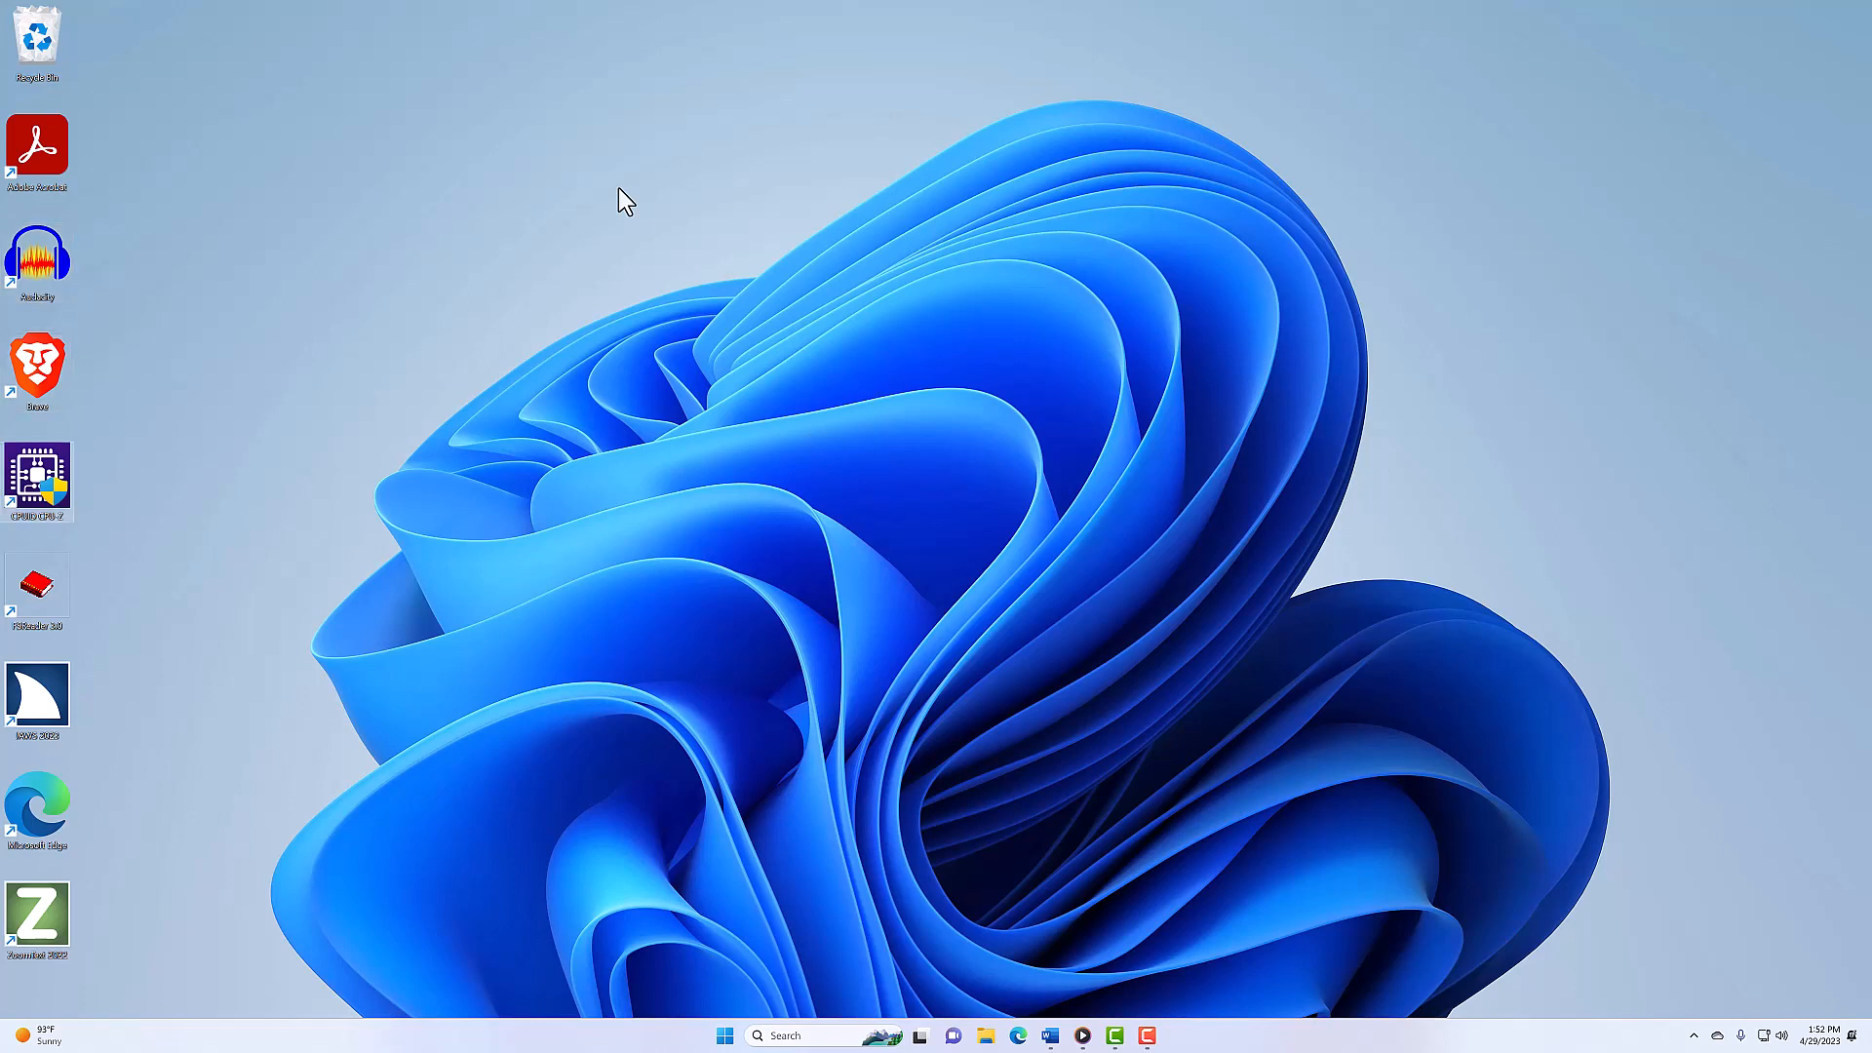
pyautogui.press('Down')
pyautogui.press('Down')
pyautogui.press('Down')
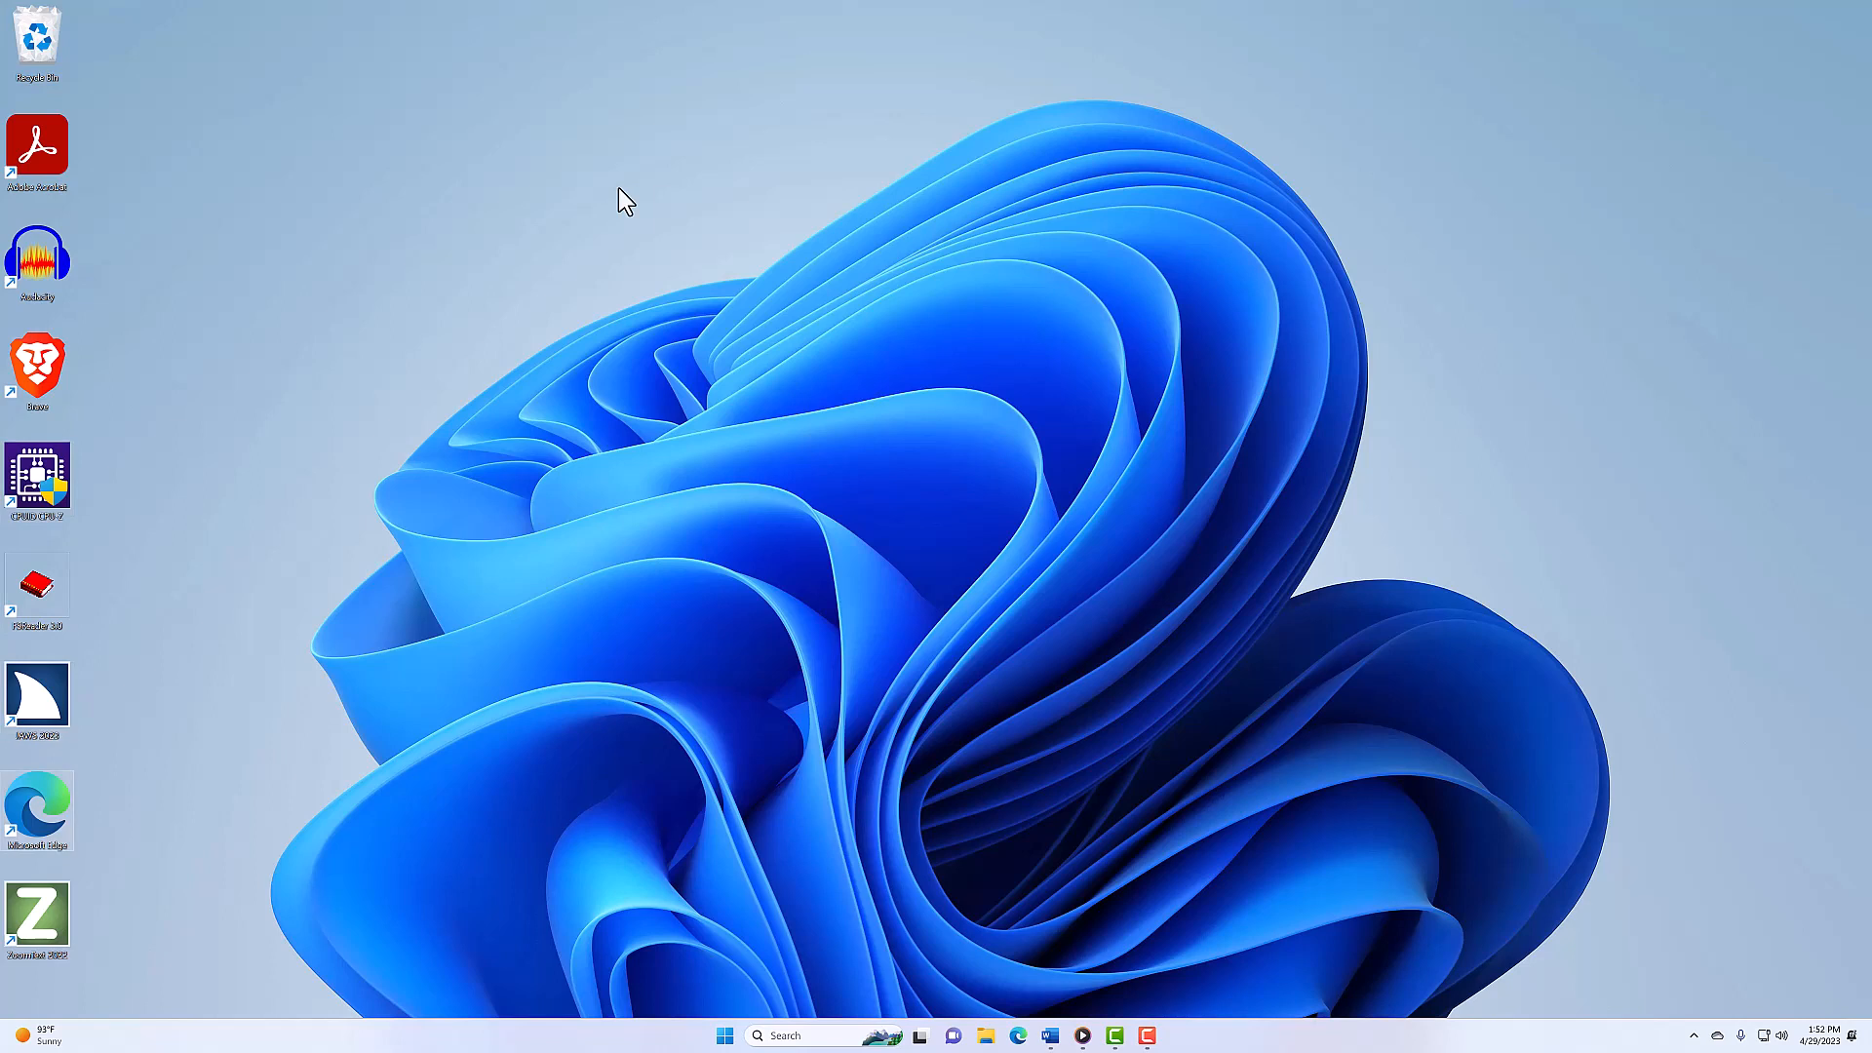
pyautogui.press('Delete')
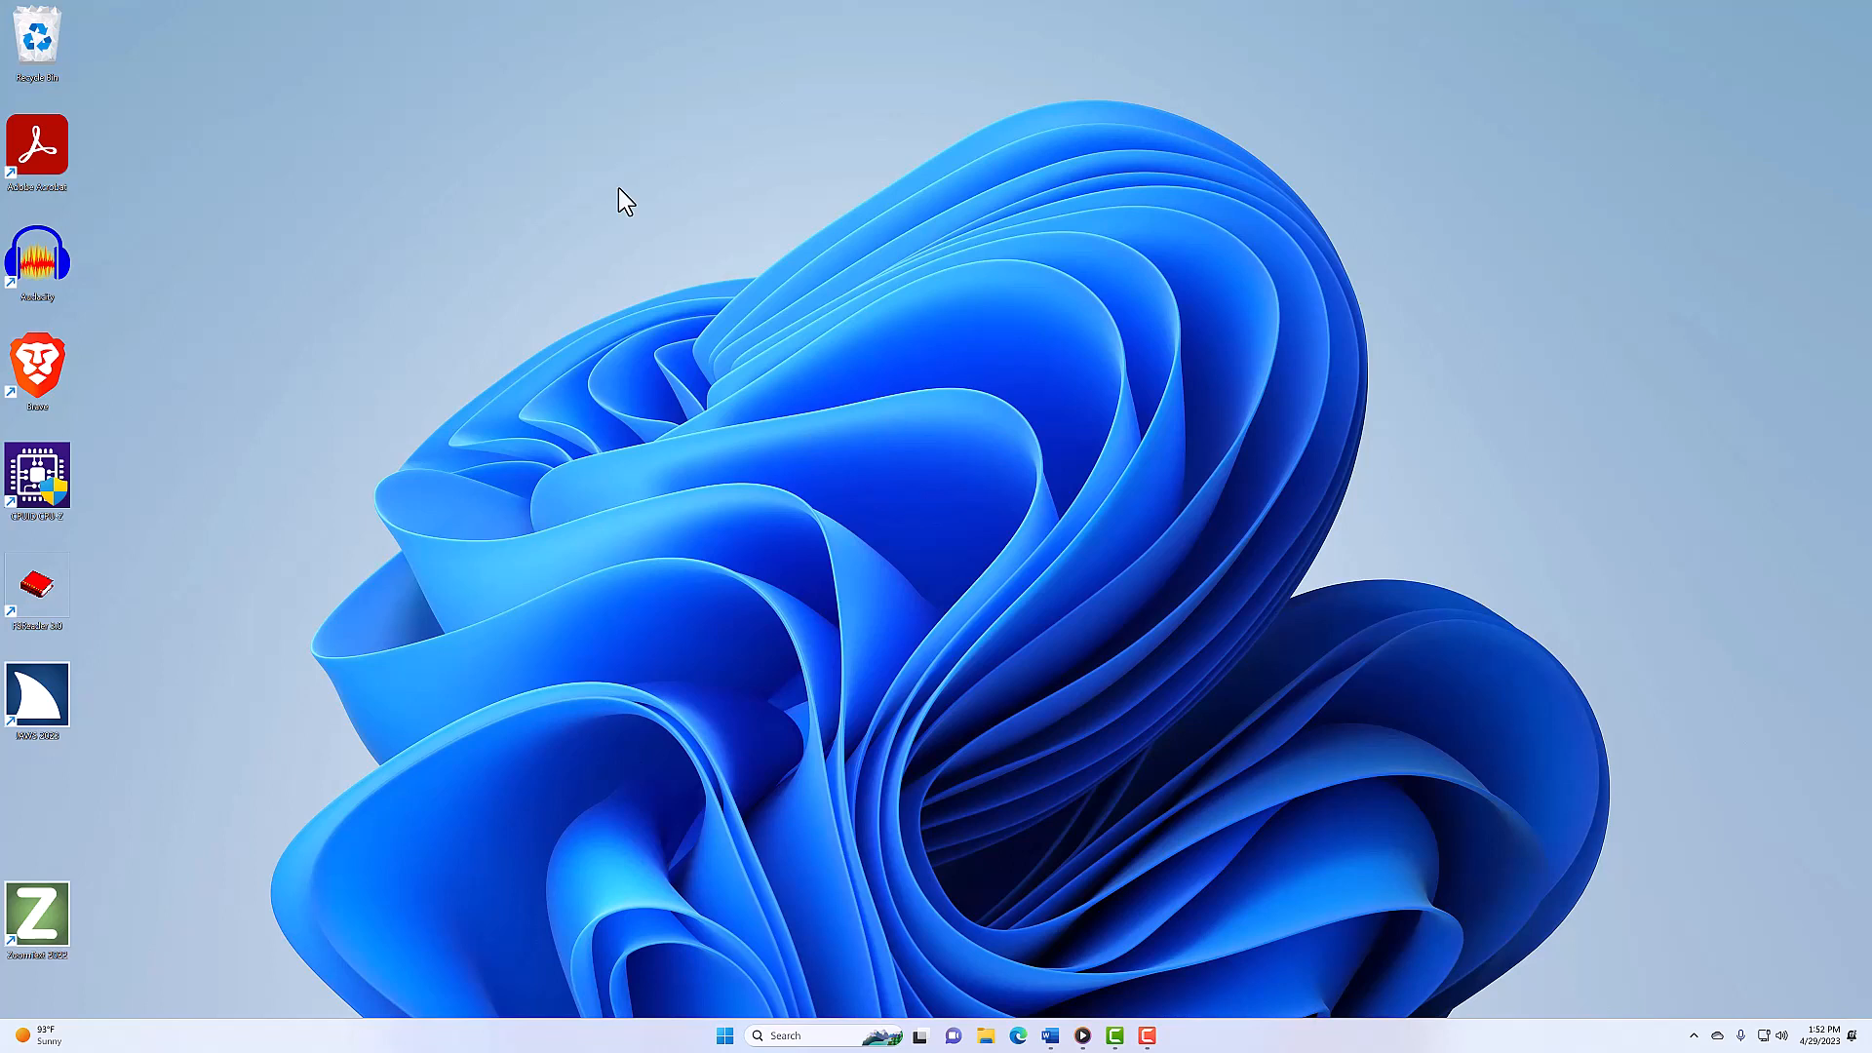
# - Bring up the desktop's context commands and review the entries from View to Paste
pyautogui.press('Down')
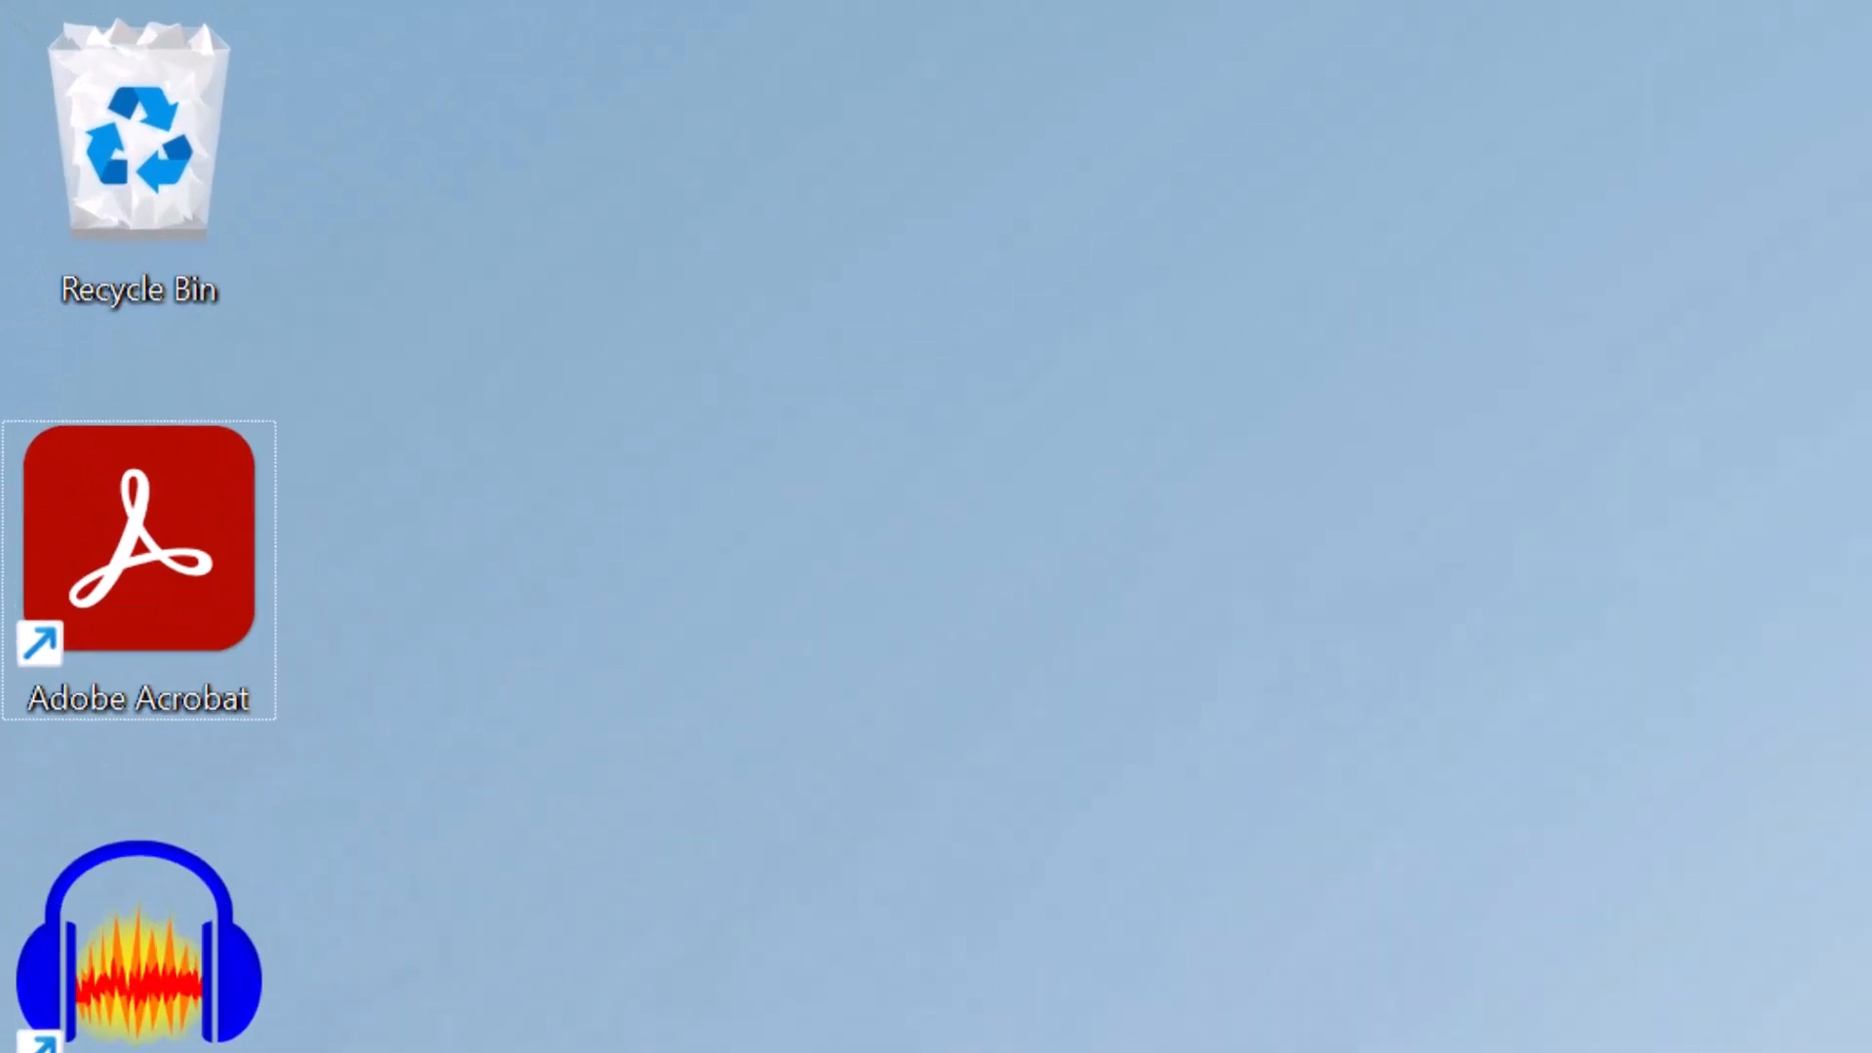
pyautogui.hotkey('shift', 'F10')
pyautogui.press('Down')
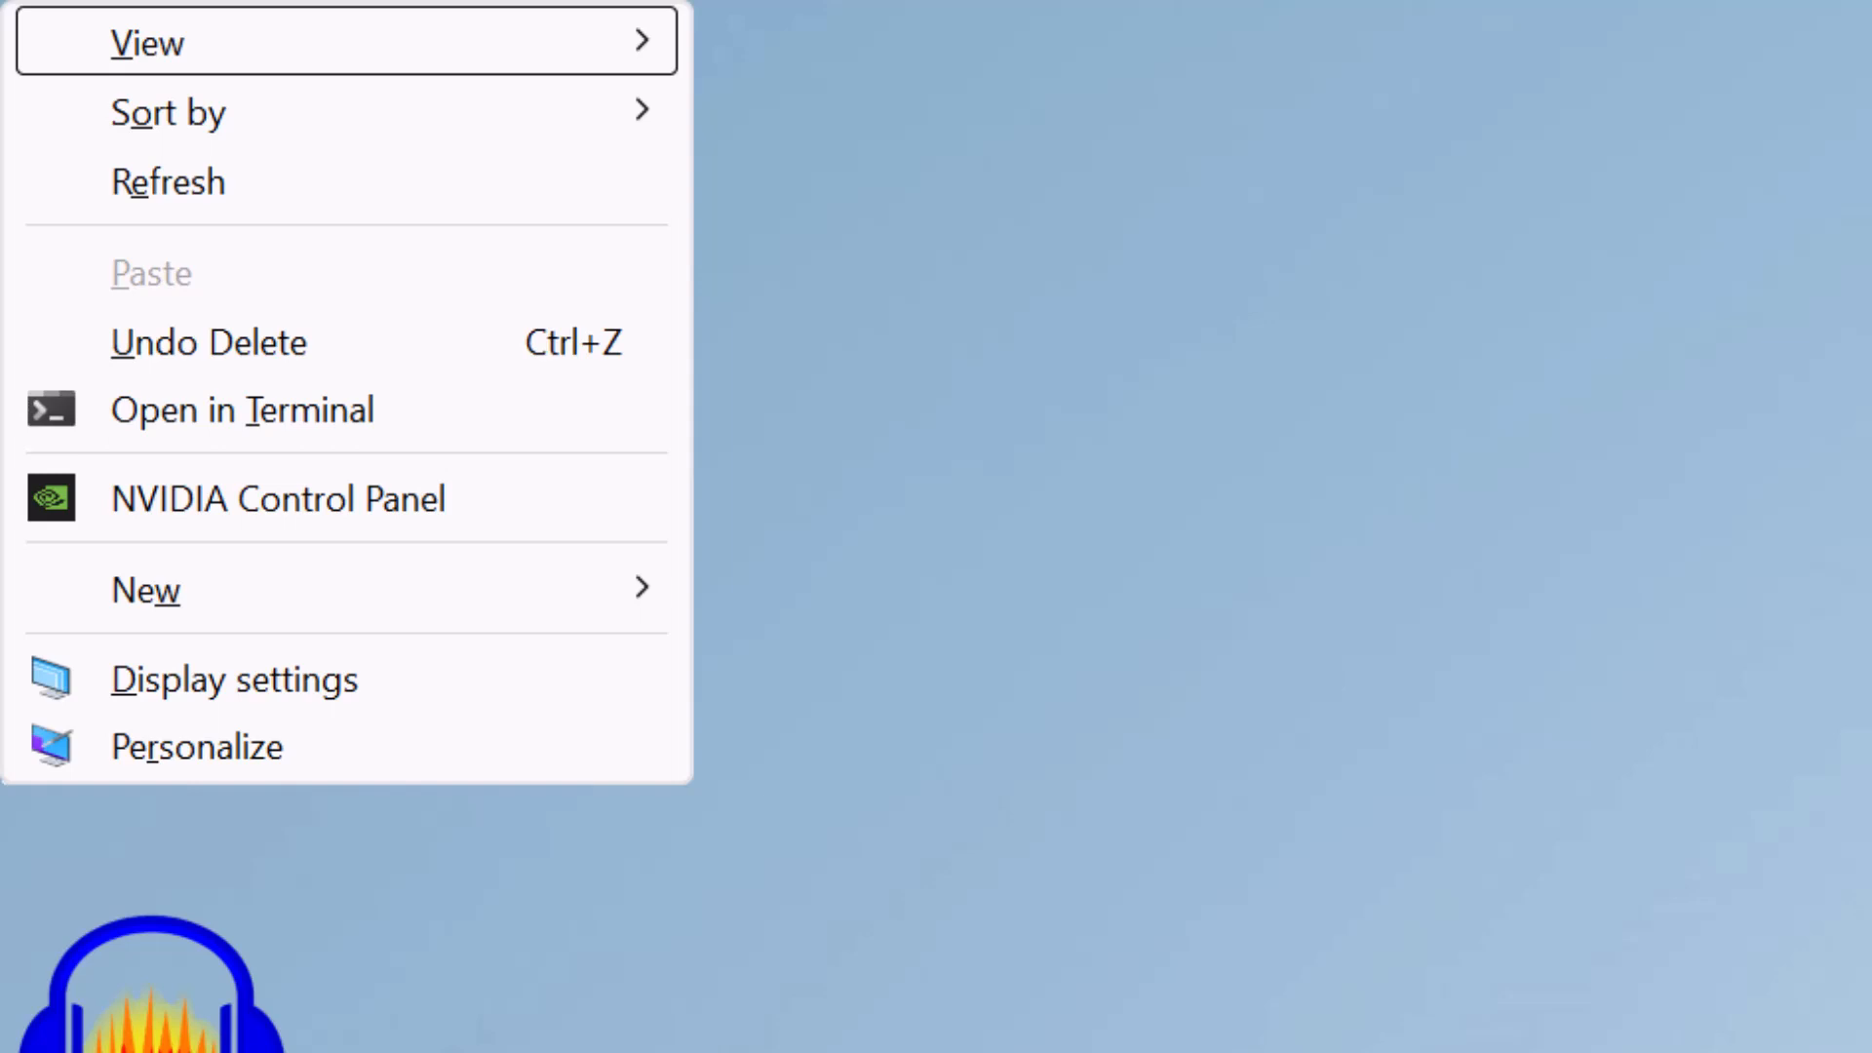
pyautogui.press('Down')
pyautogui.press('Down')
pyautogui.press('Down')
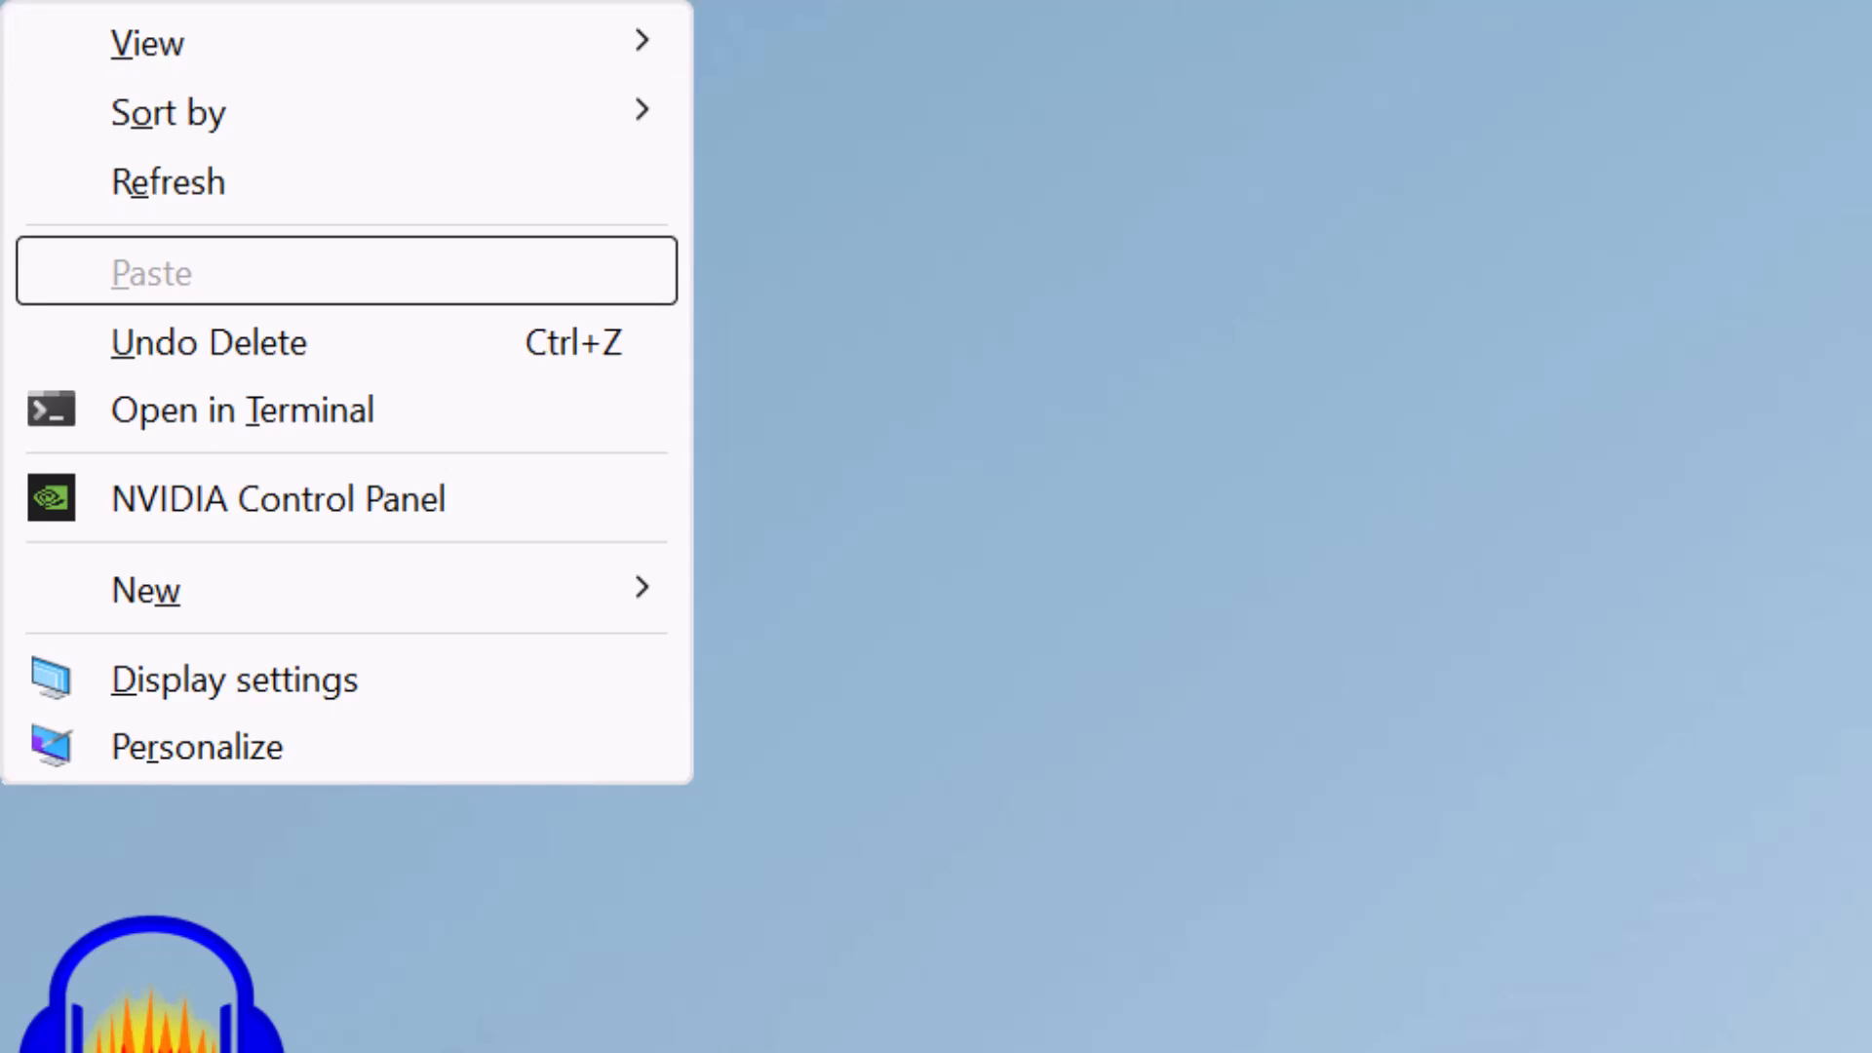
pyautogui.press('Up')
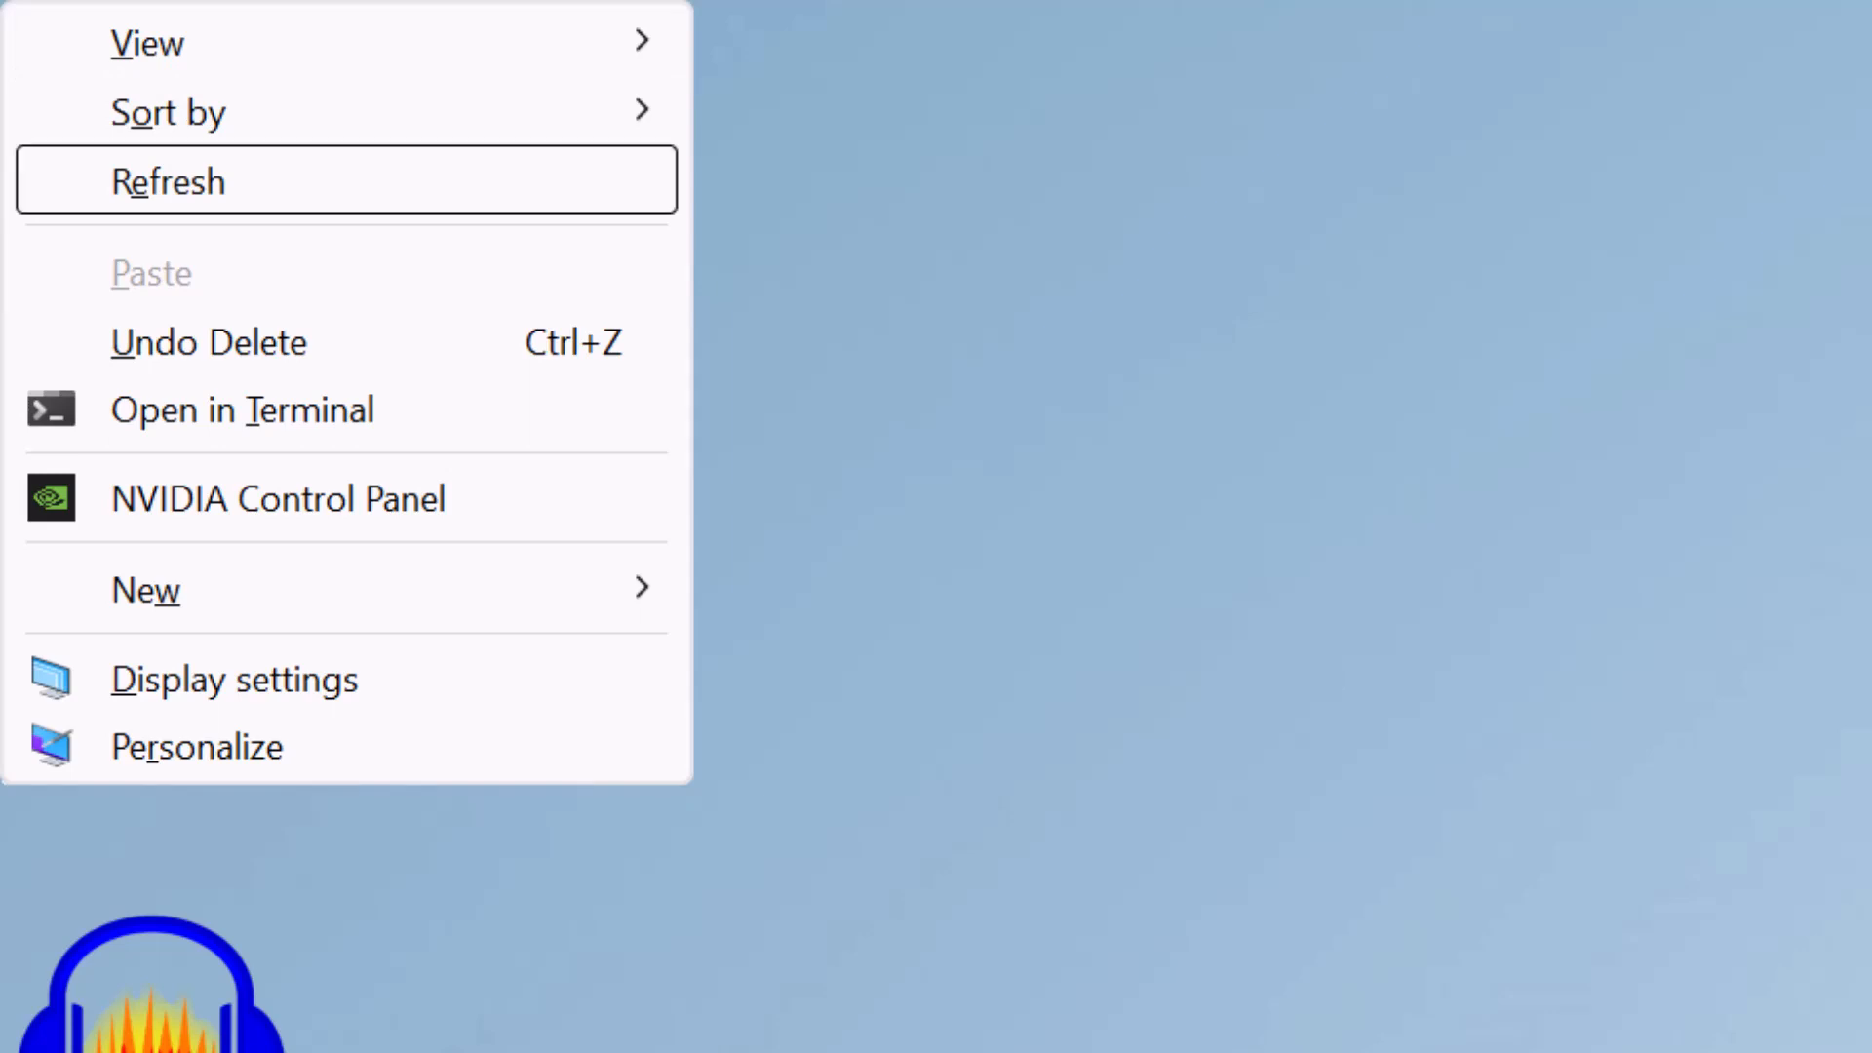
pyautogui.press('Up')
pyautogui.press('Up')
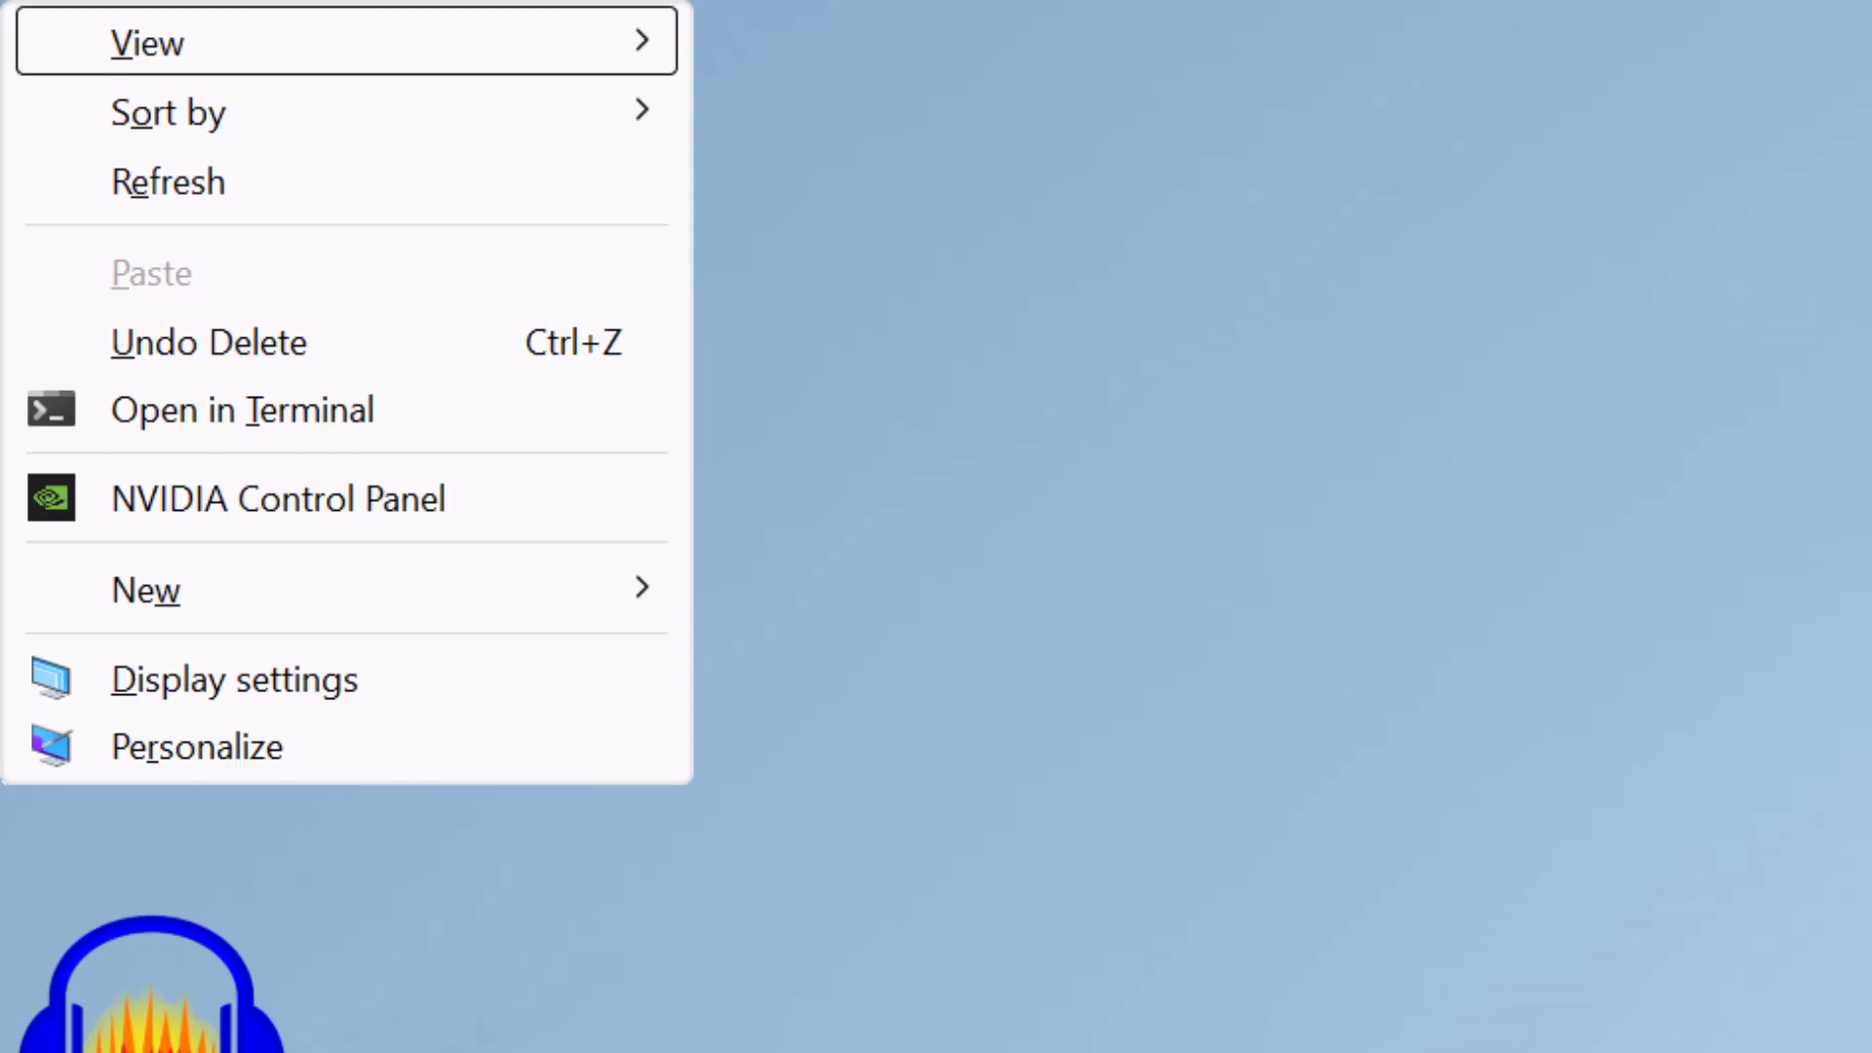
# - Examine the desktop's View options for icon size, arrangement and visibility
pyautogui.press('Right')
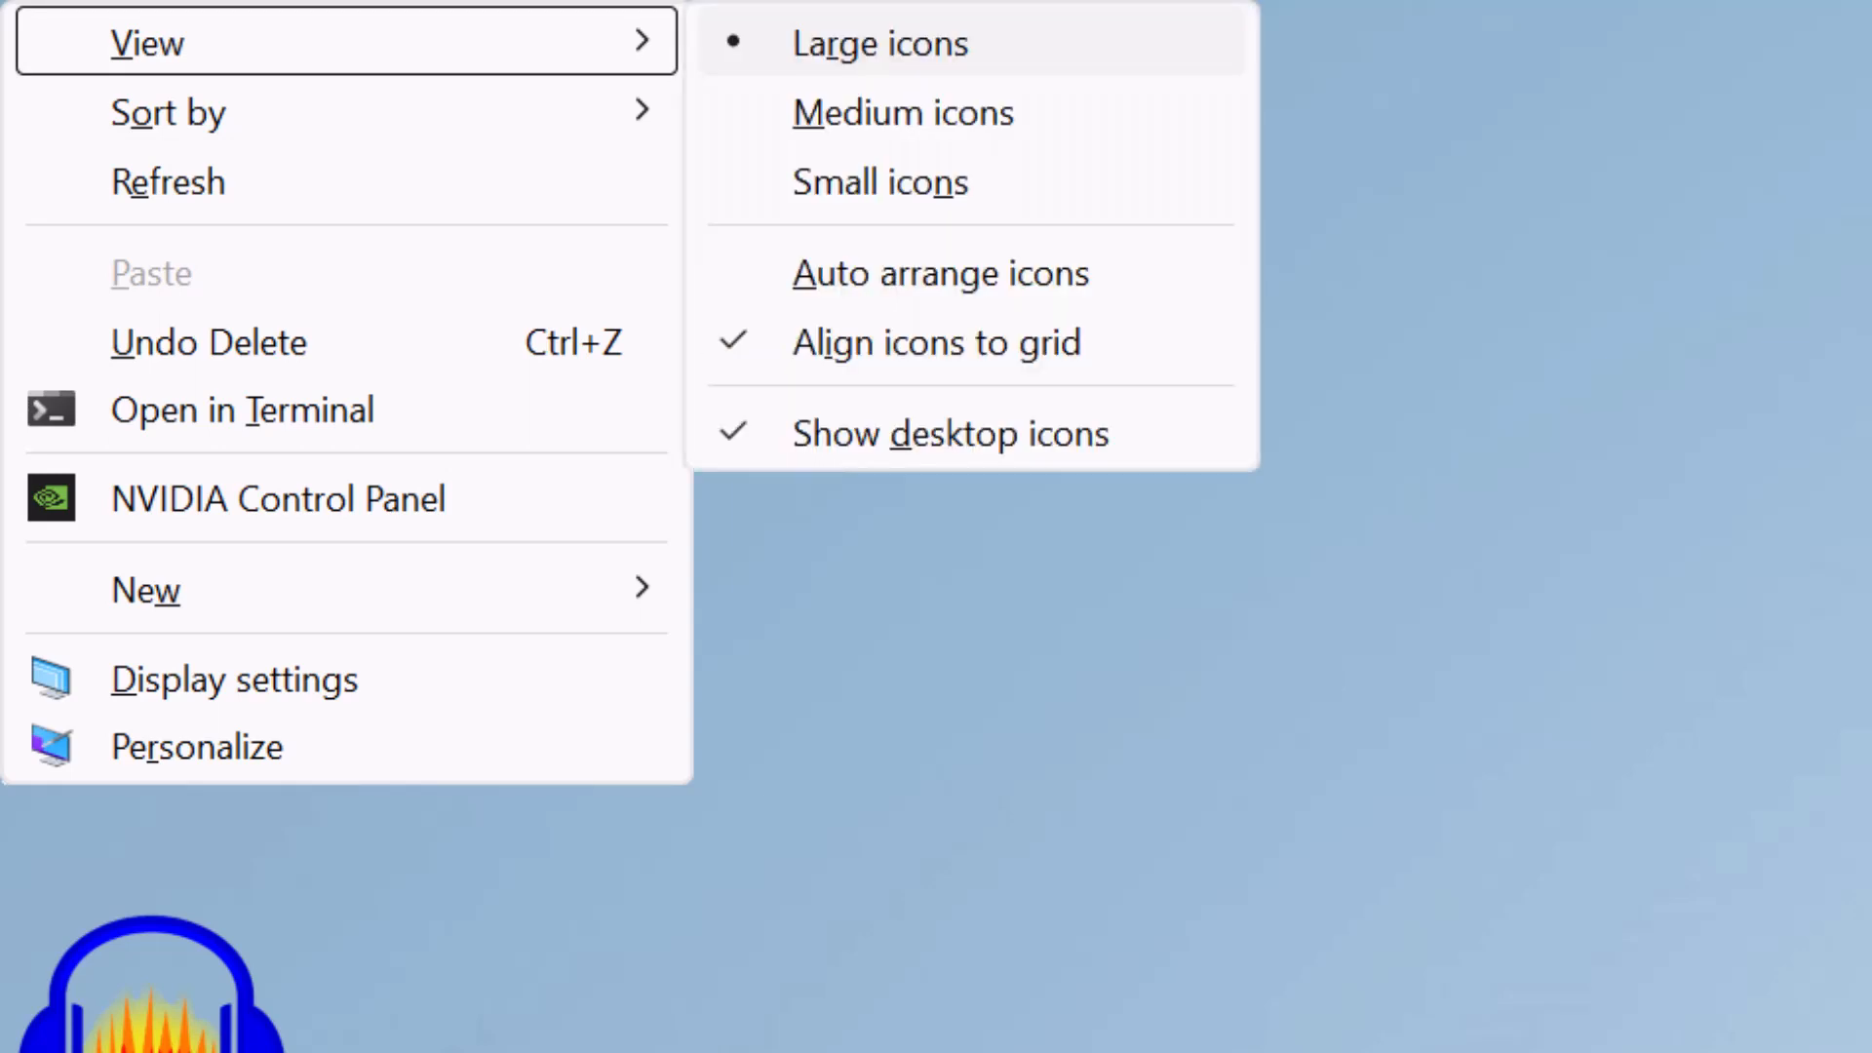
pyautogui.press('Left')
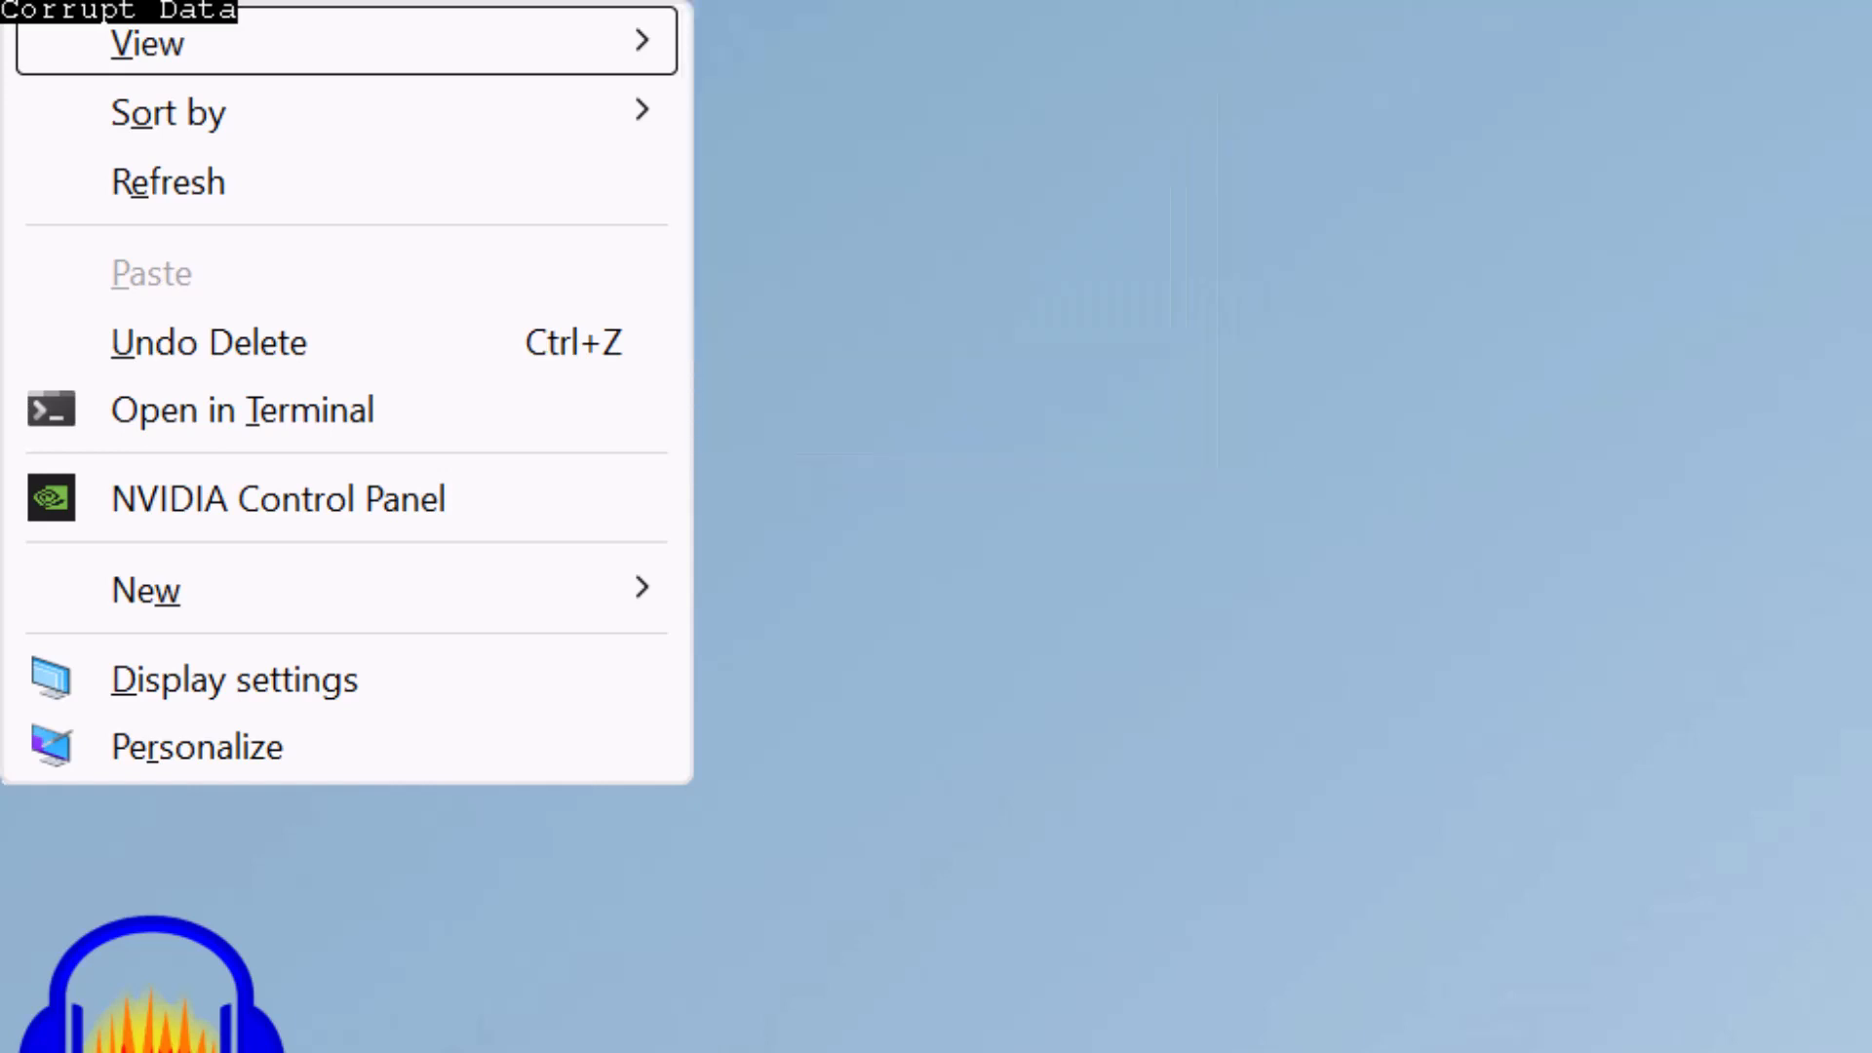
pyautogui.press('Right')
pyautogui.press('Down')
pyautogui.press('Down')
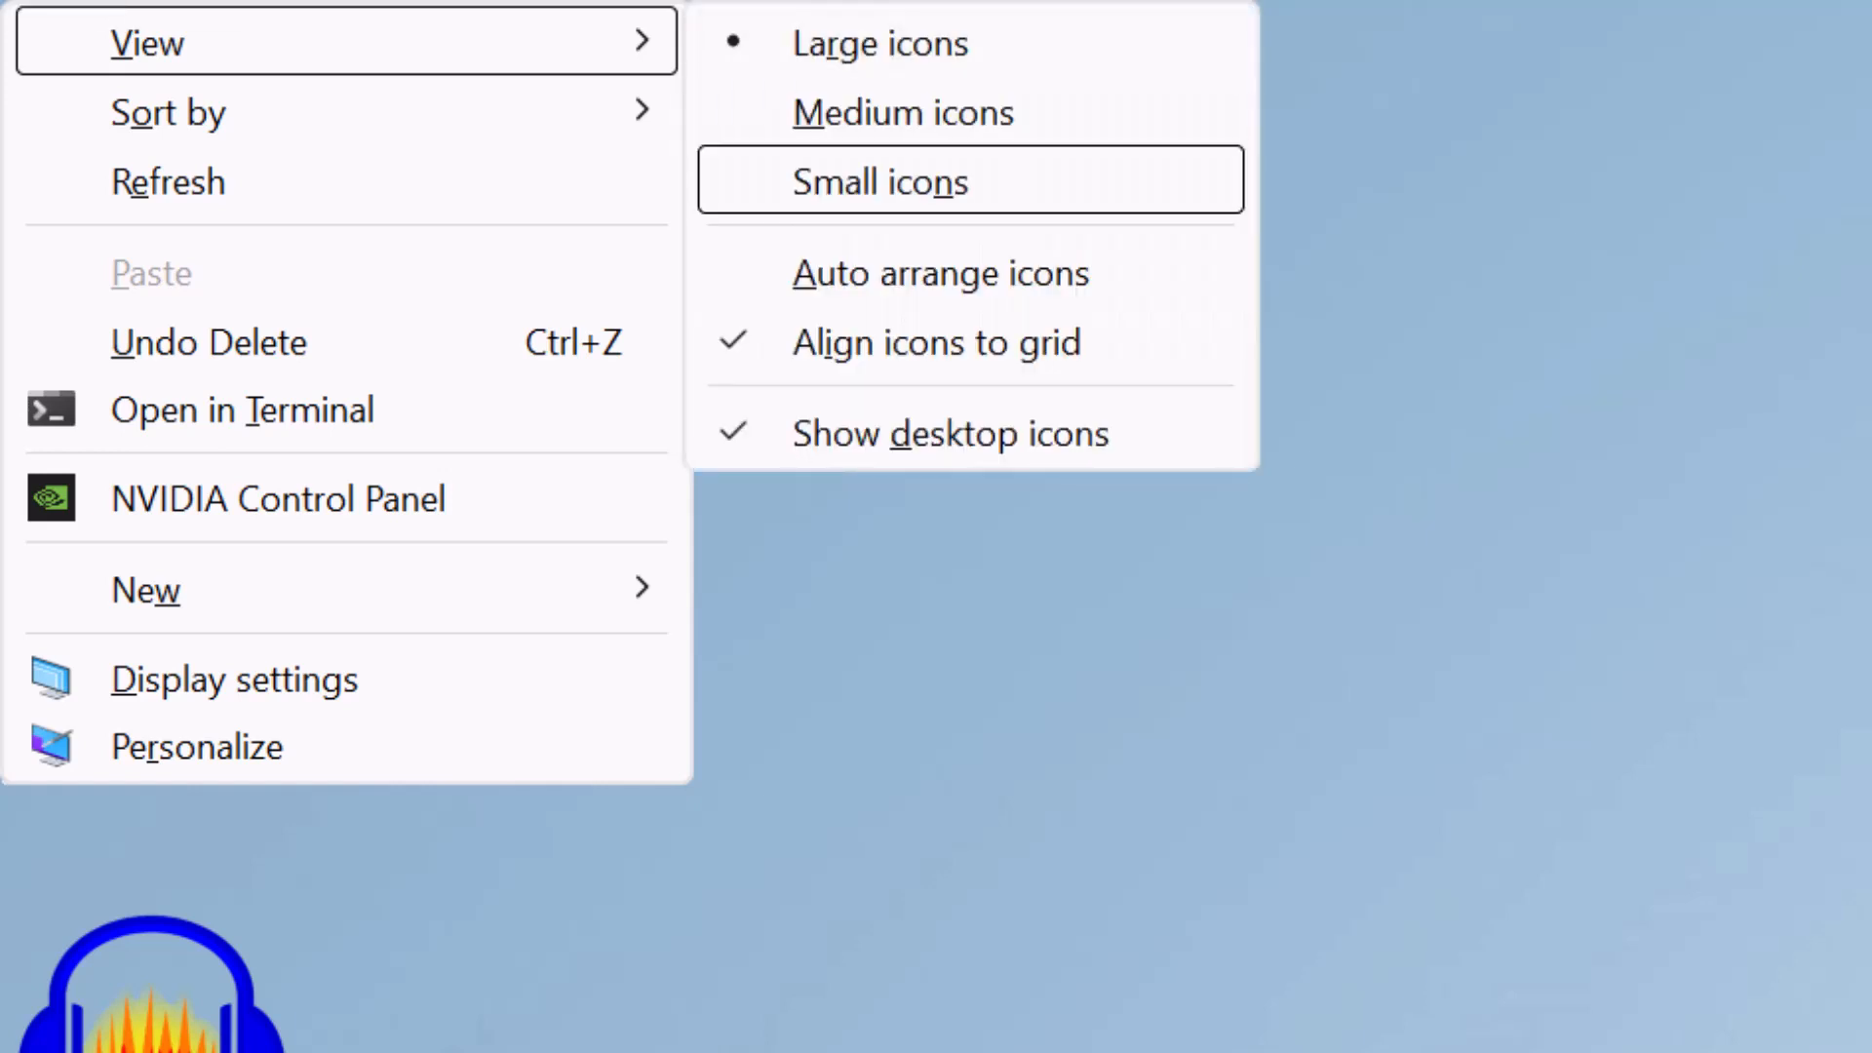
pyautogui.press('Down')
pyautogui.press('Down')
pyautogui.press('Down')
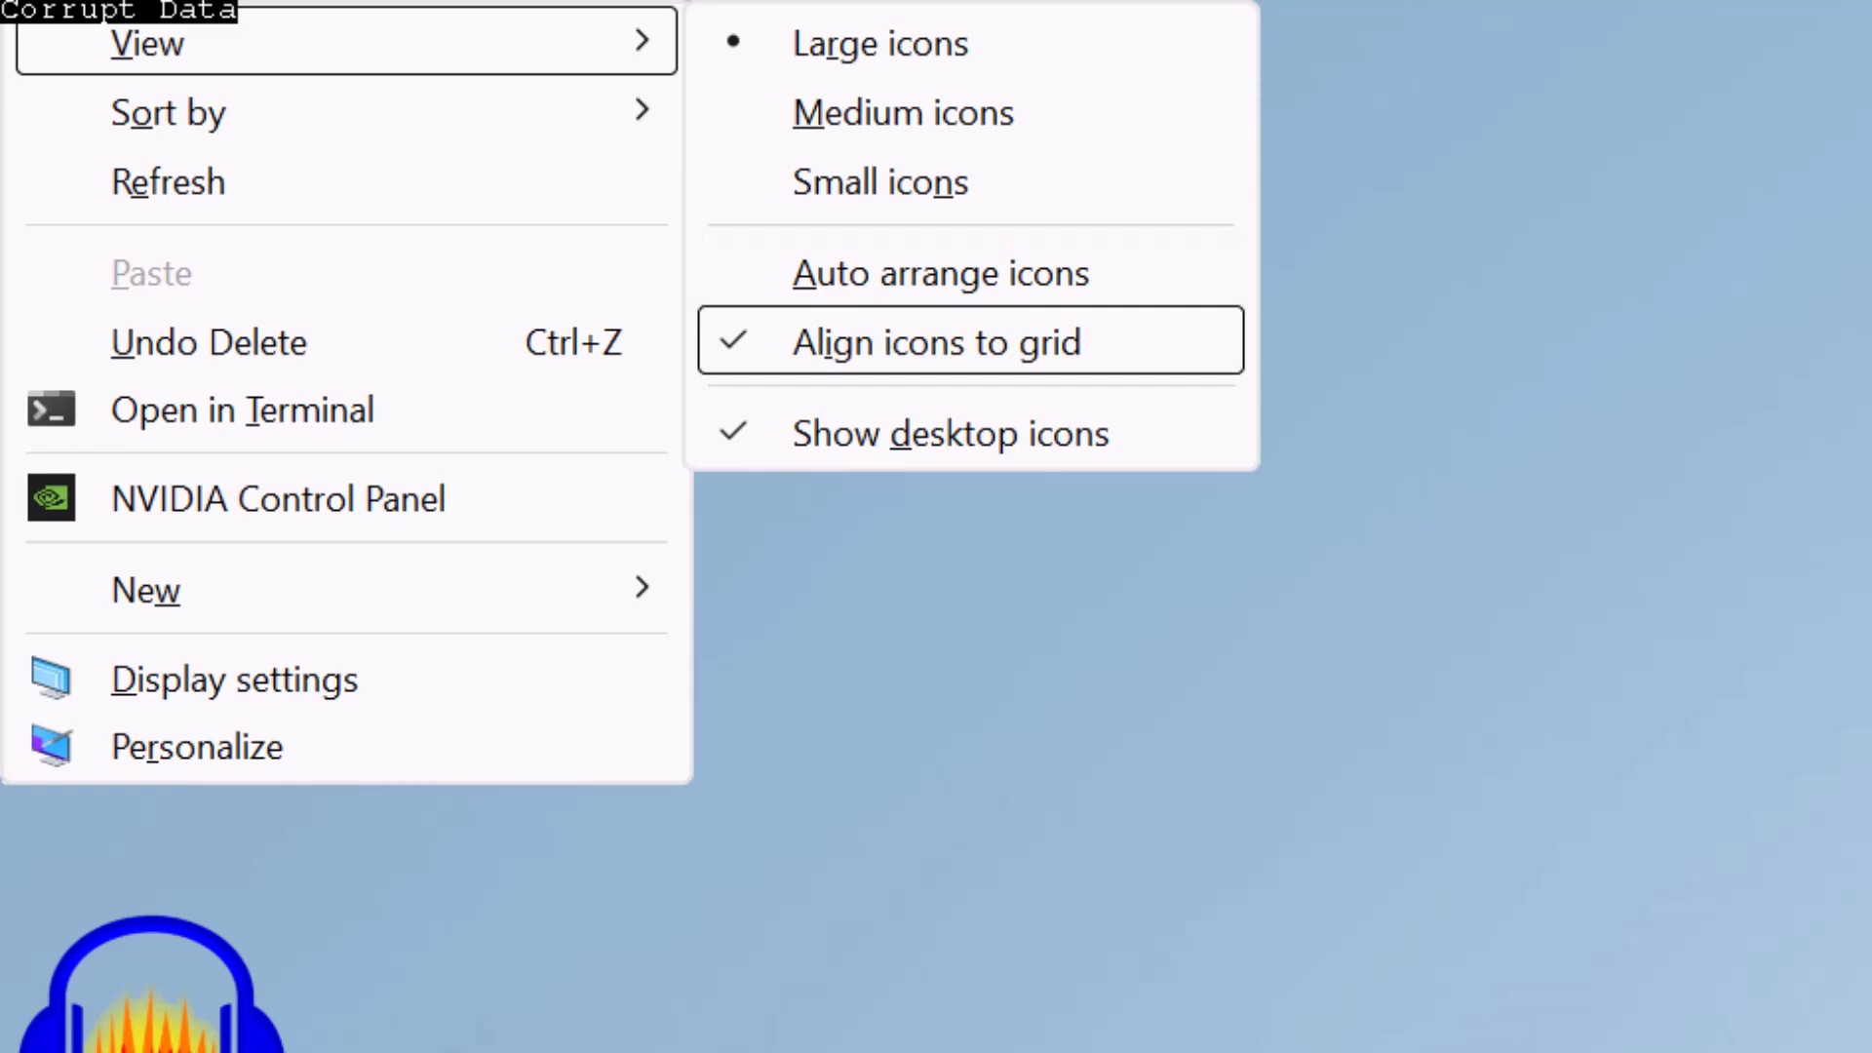
pyautogui.press('Down')
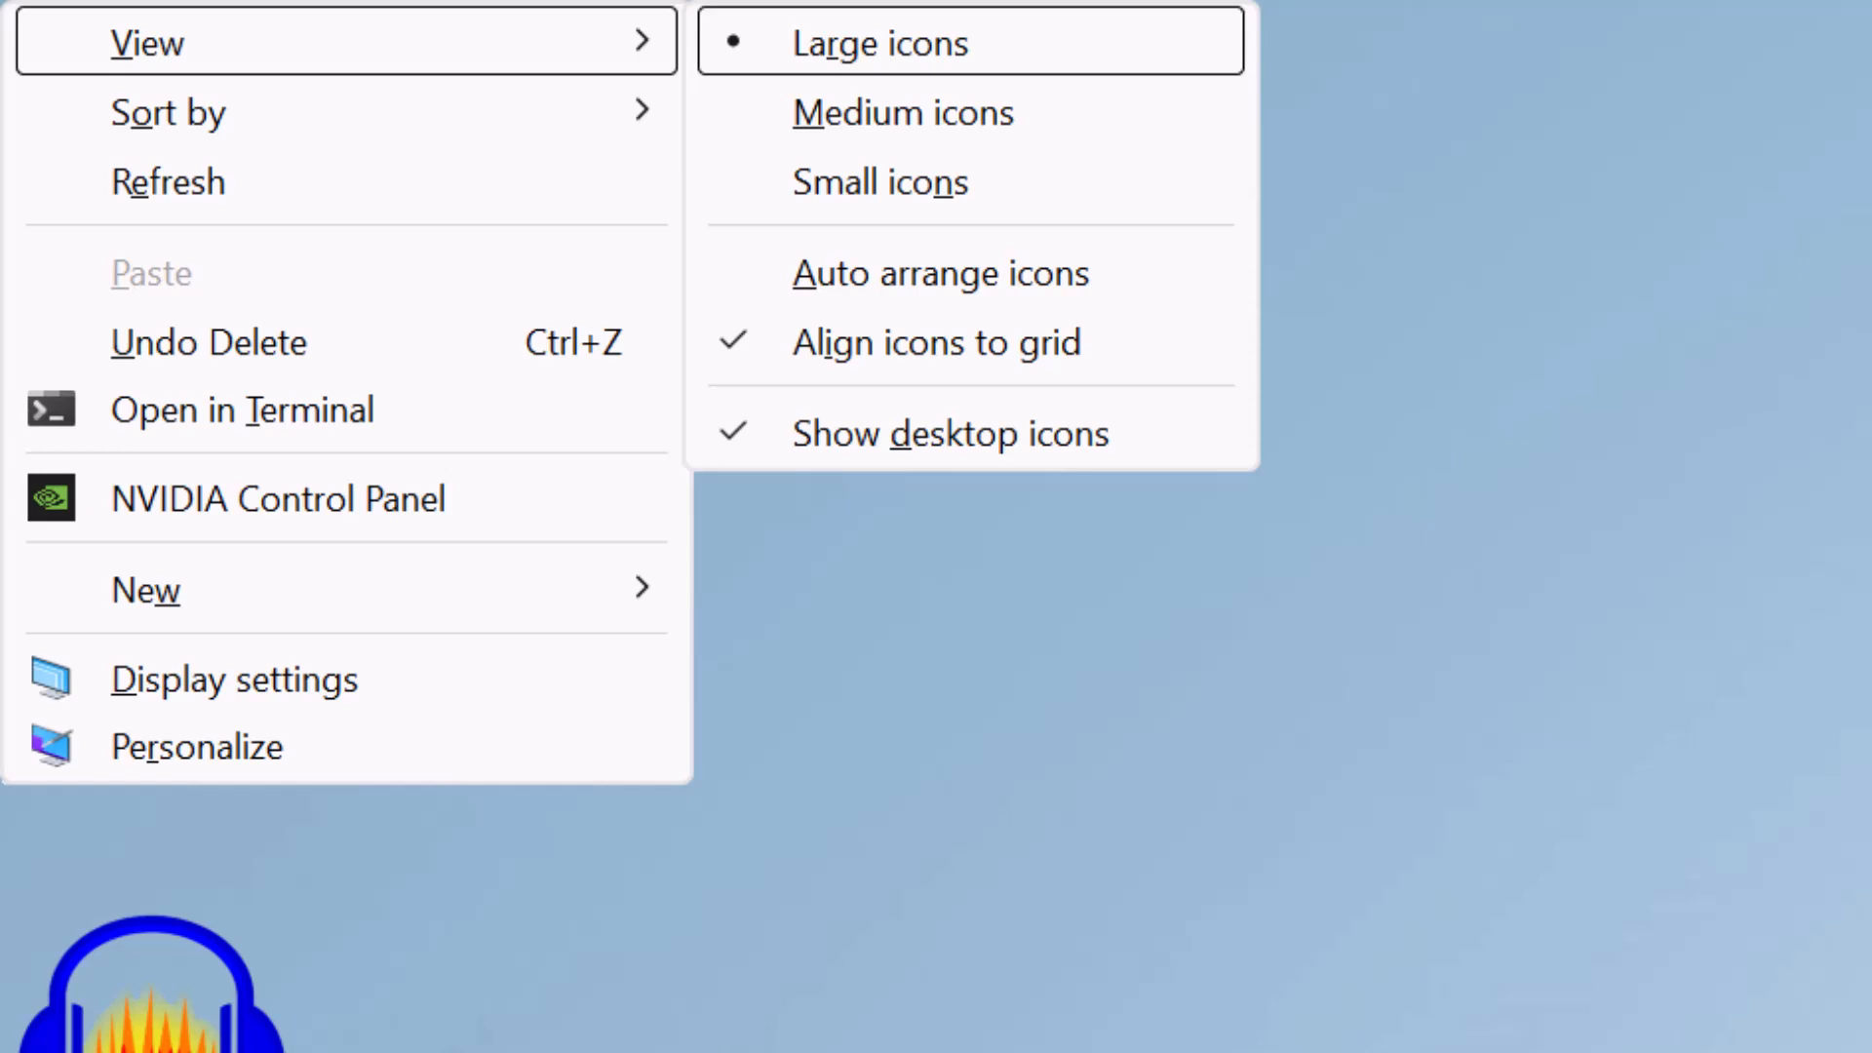
# - Go through the desktop's View options and turn off Show desktop icons
pyautogui.press('Down')
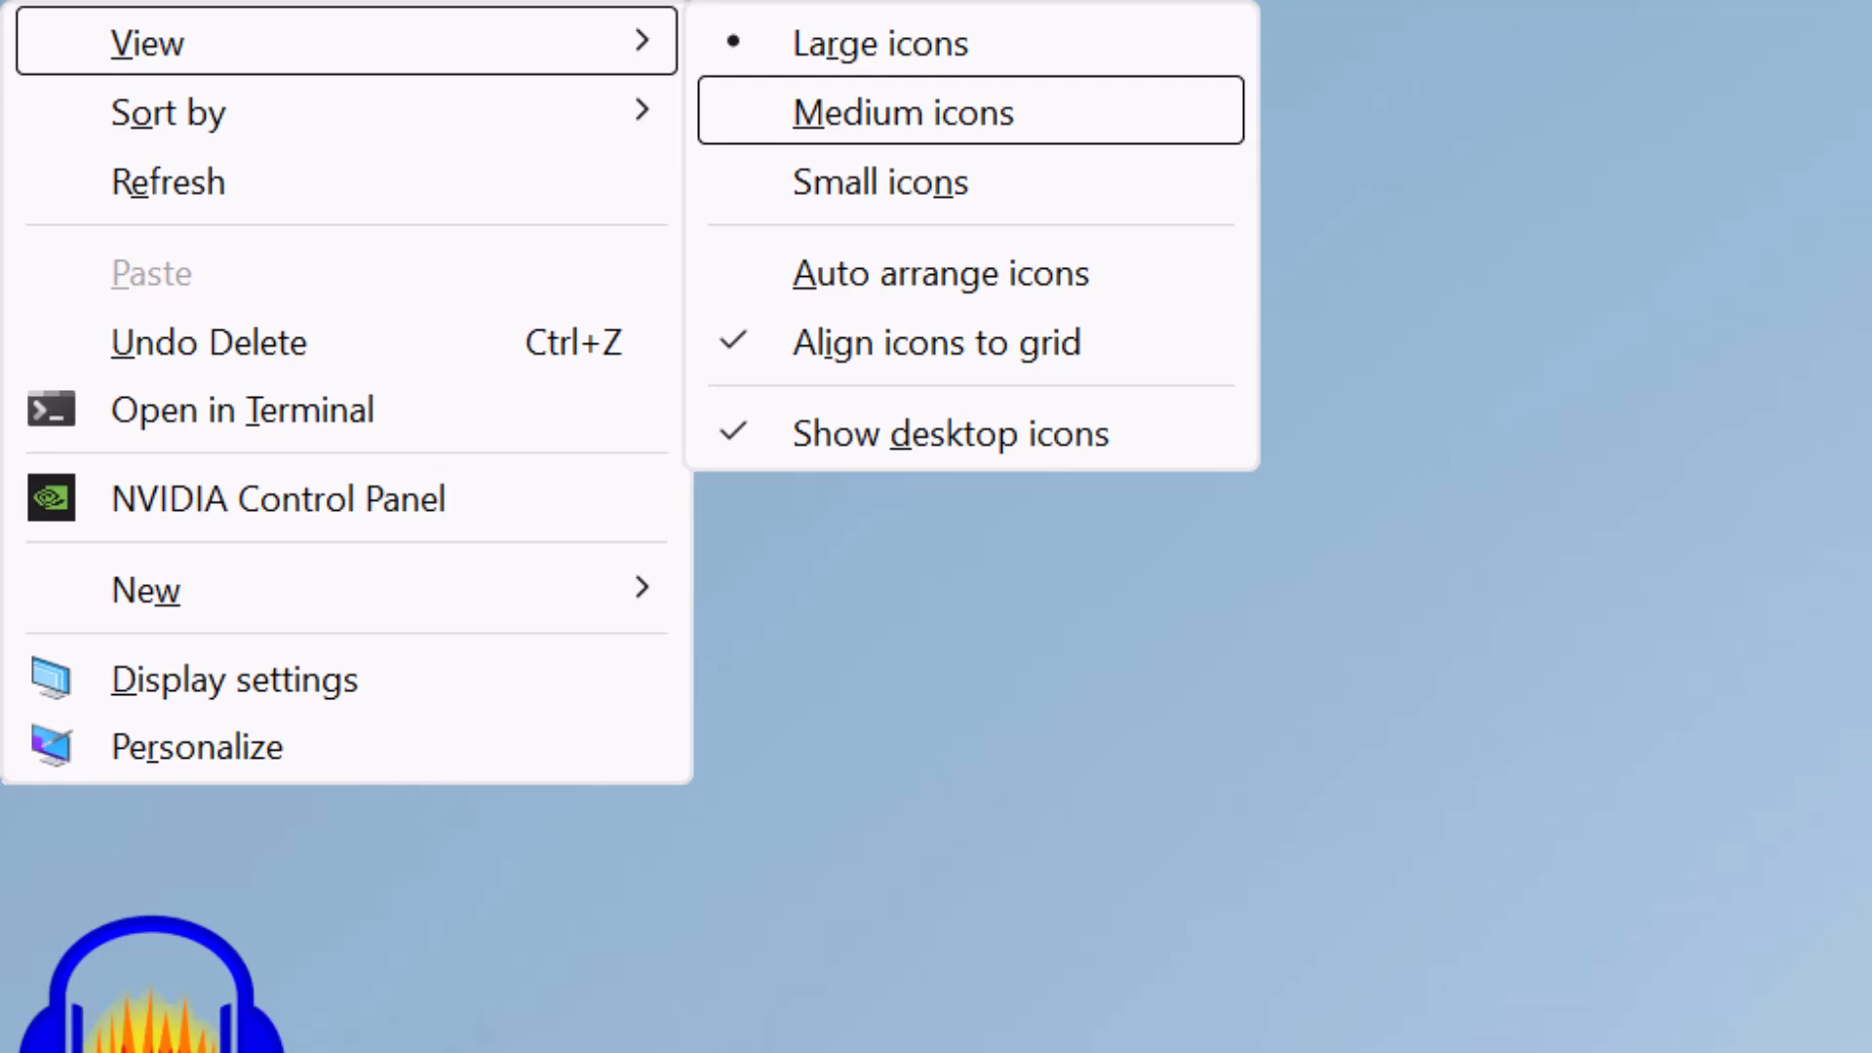
pyautogui.press('Down')
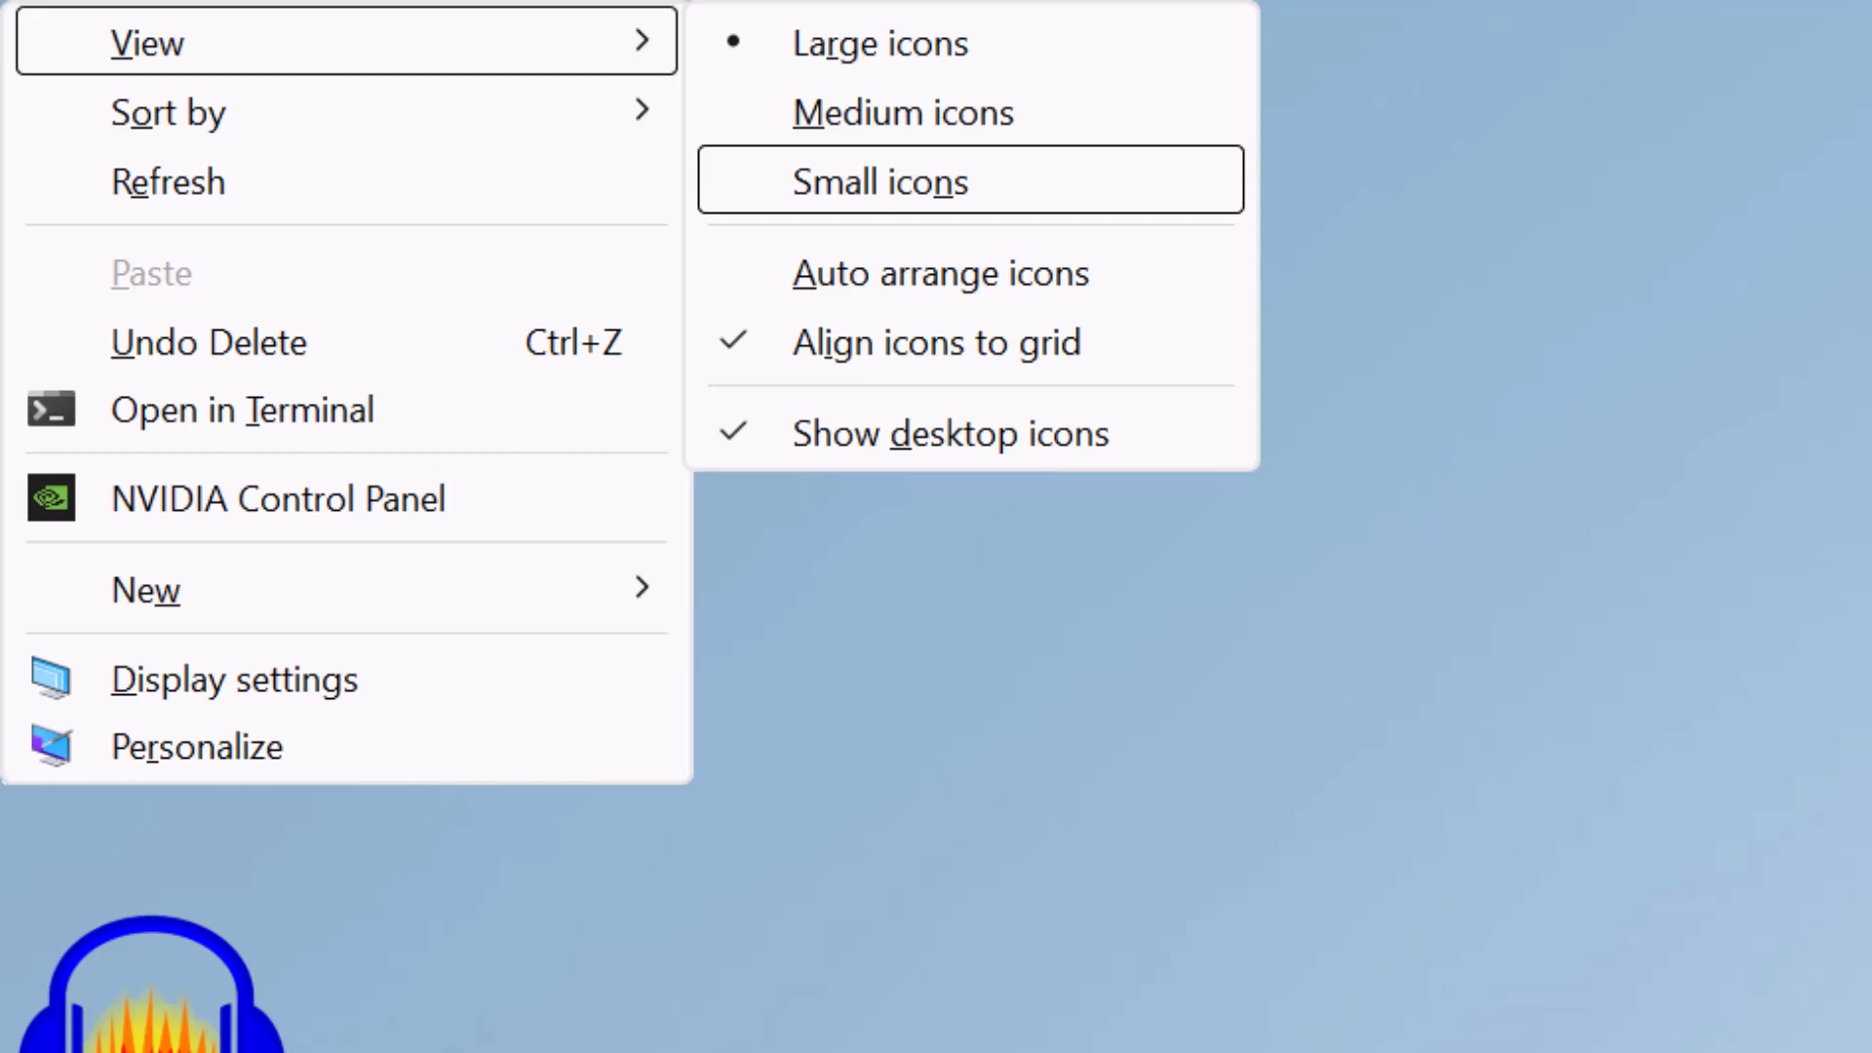
pyautogui.press('Down')
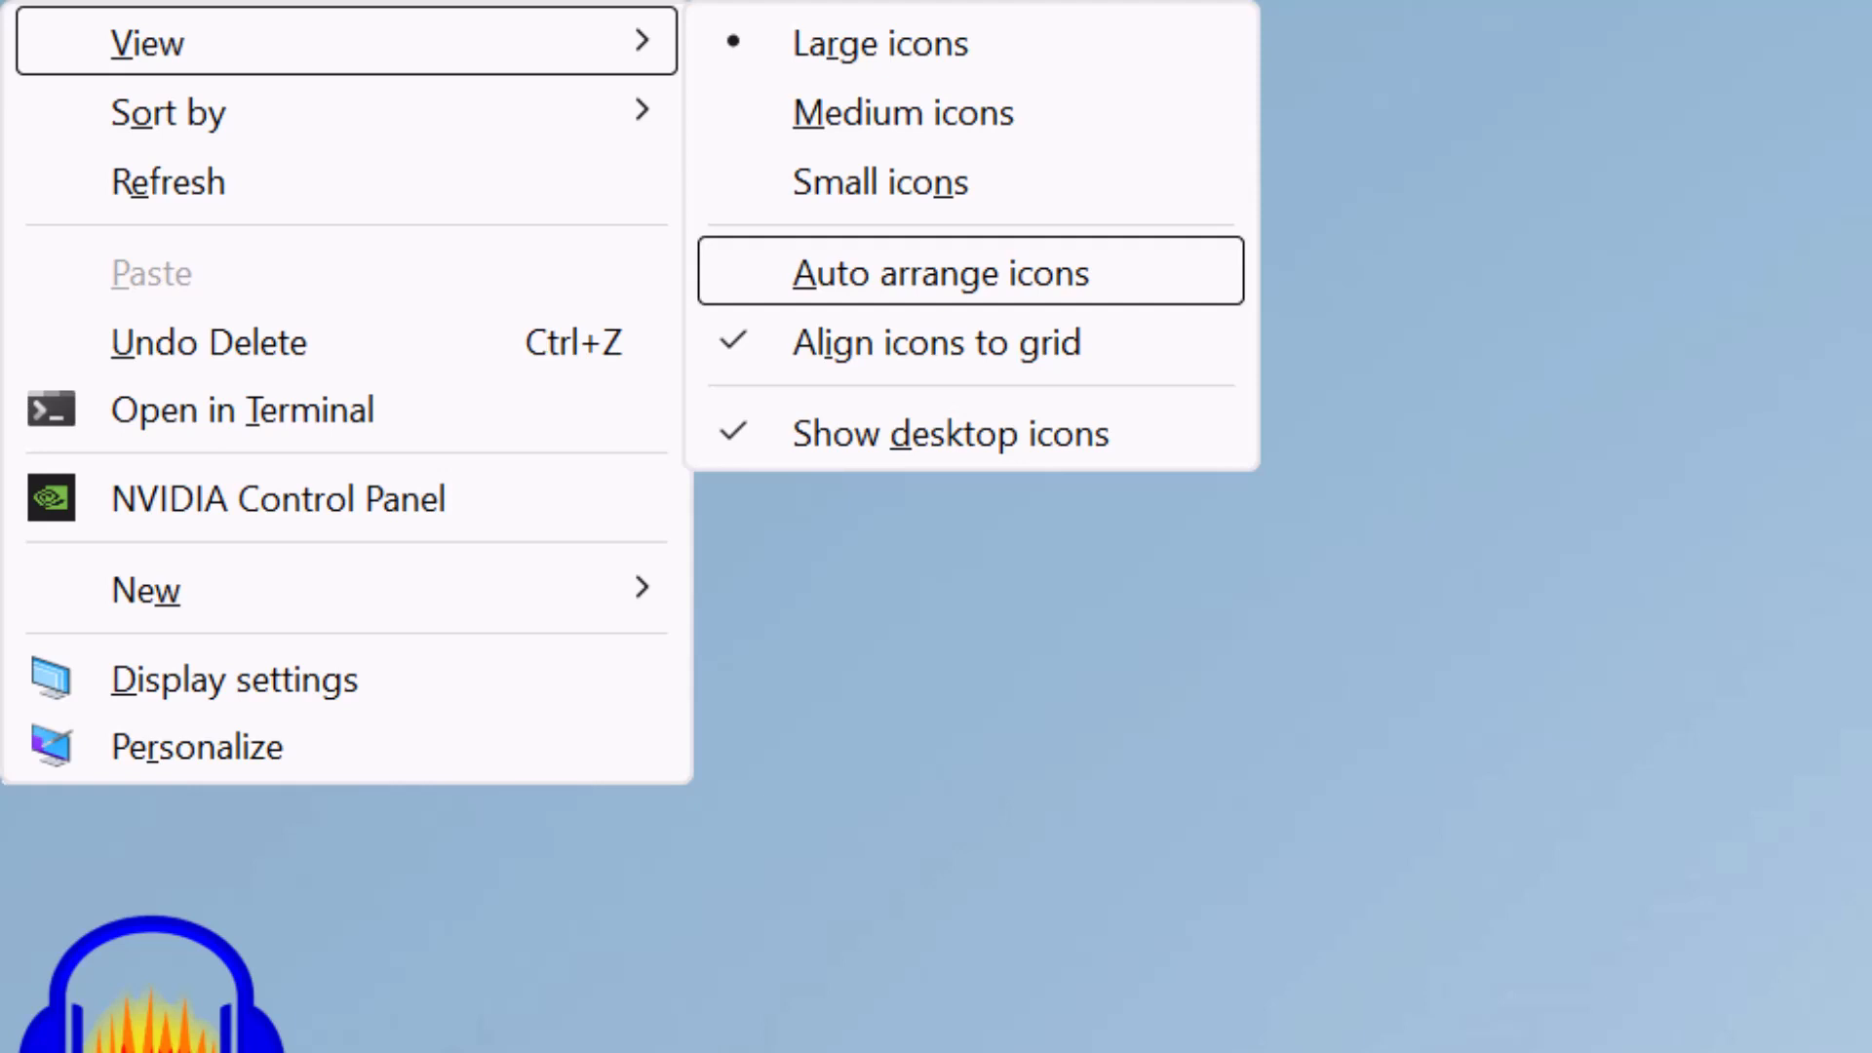
pyautogui.press('Down')
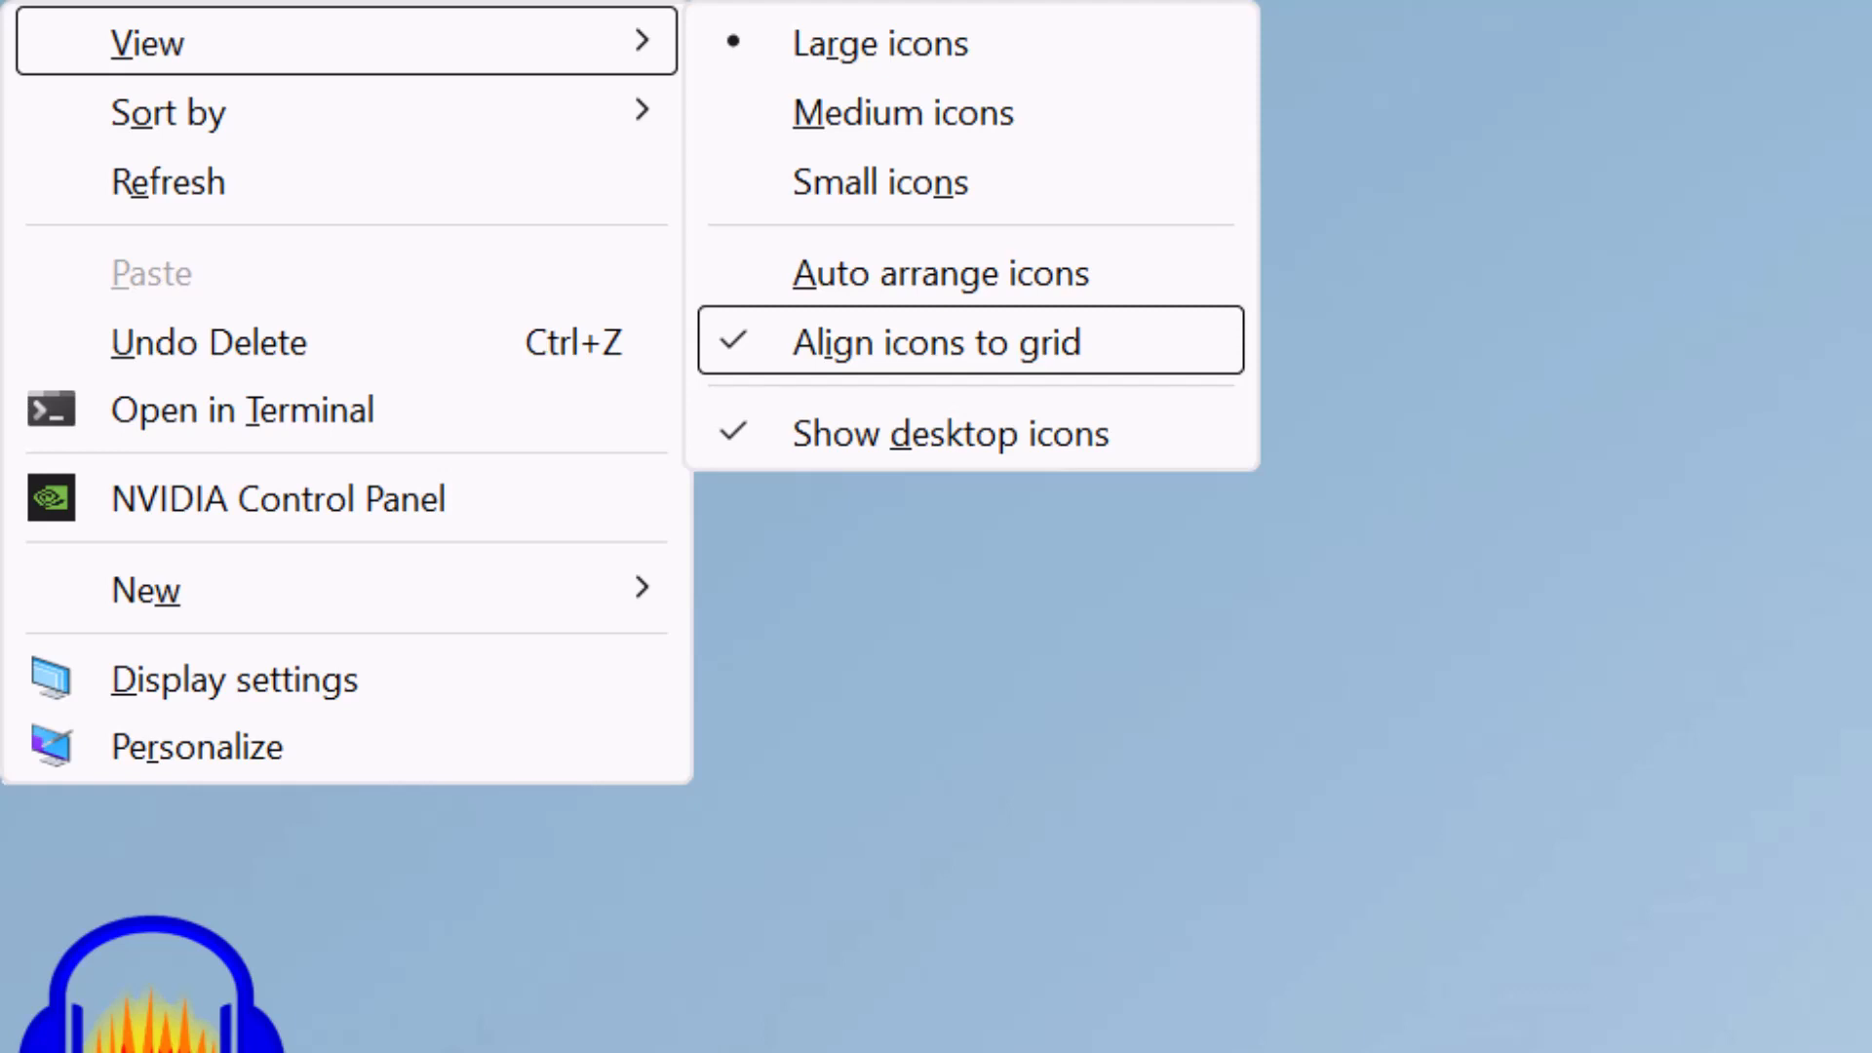
pyautogui.press('Down')
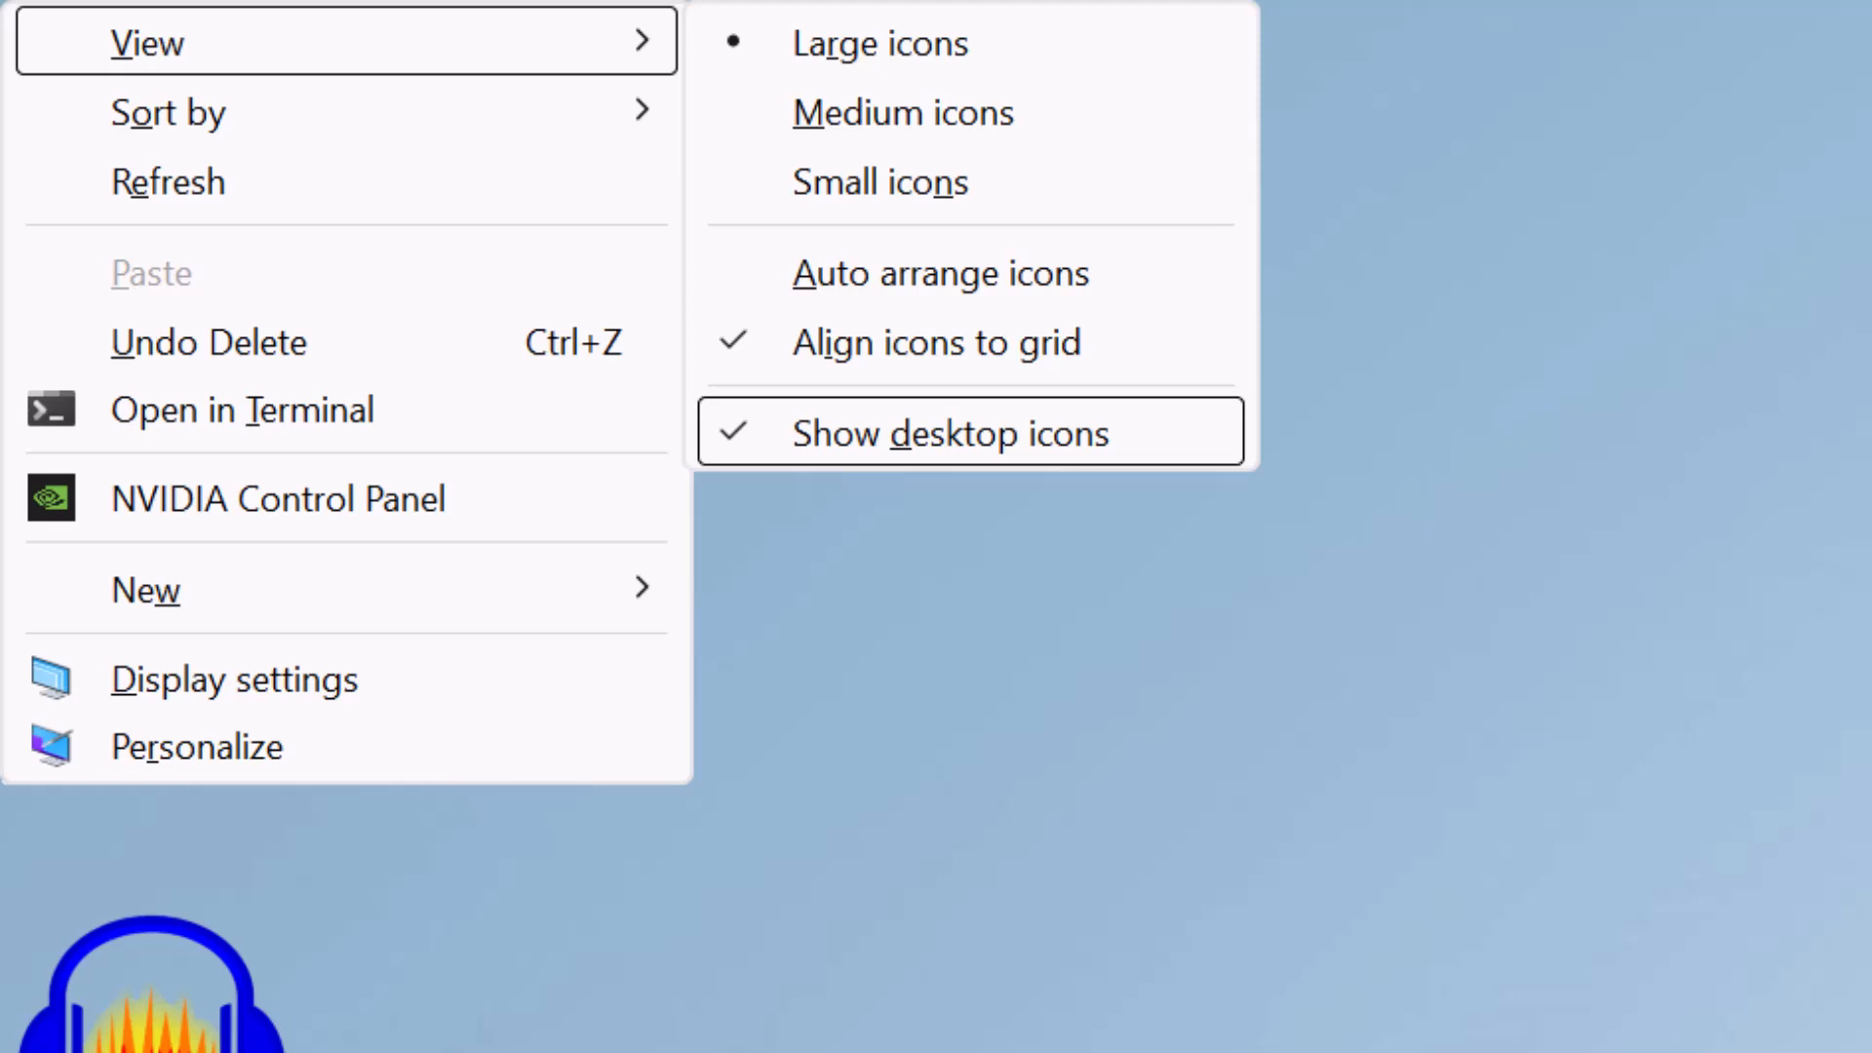
pyautogui.press('Return')
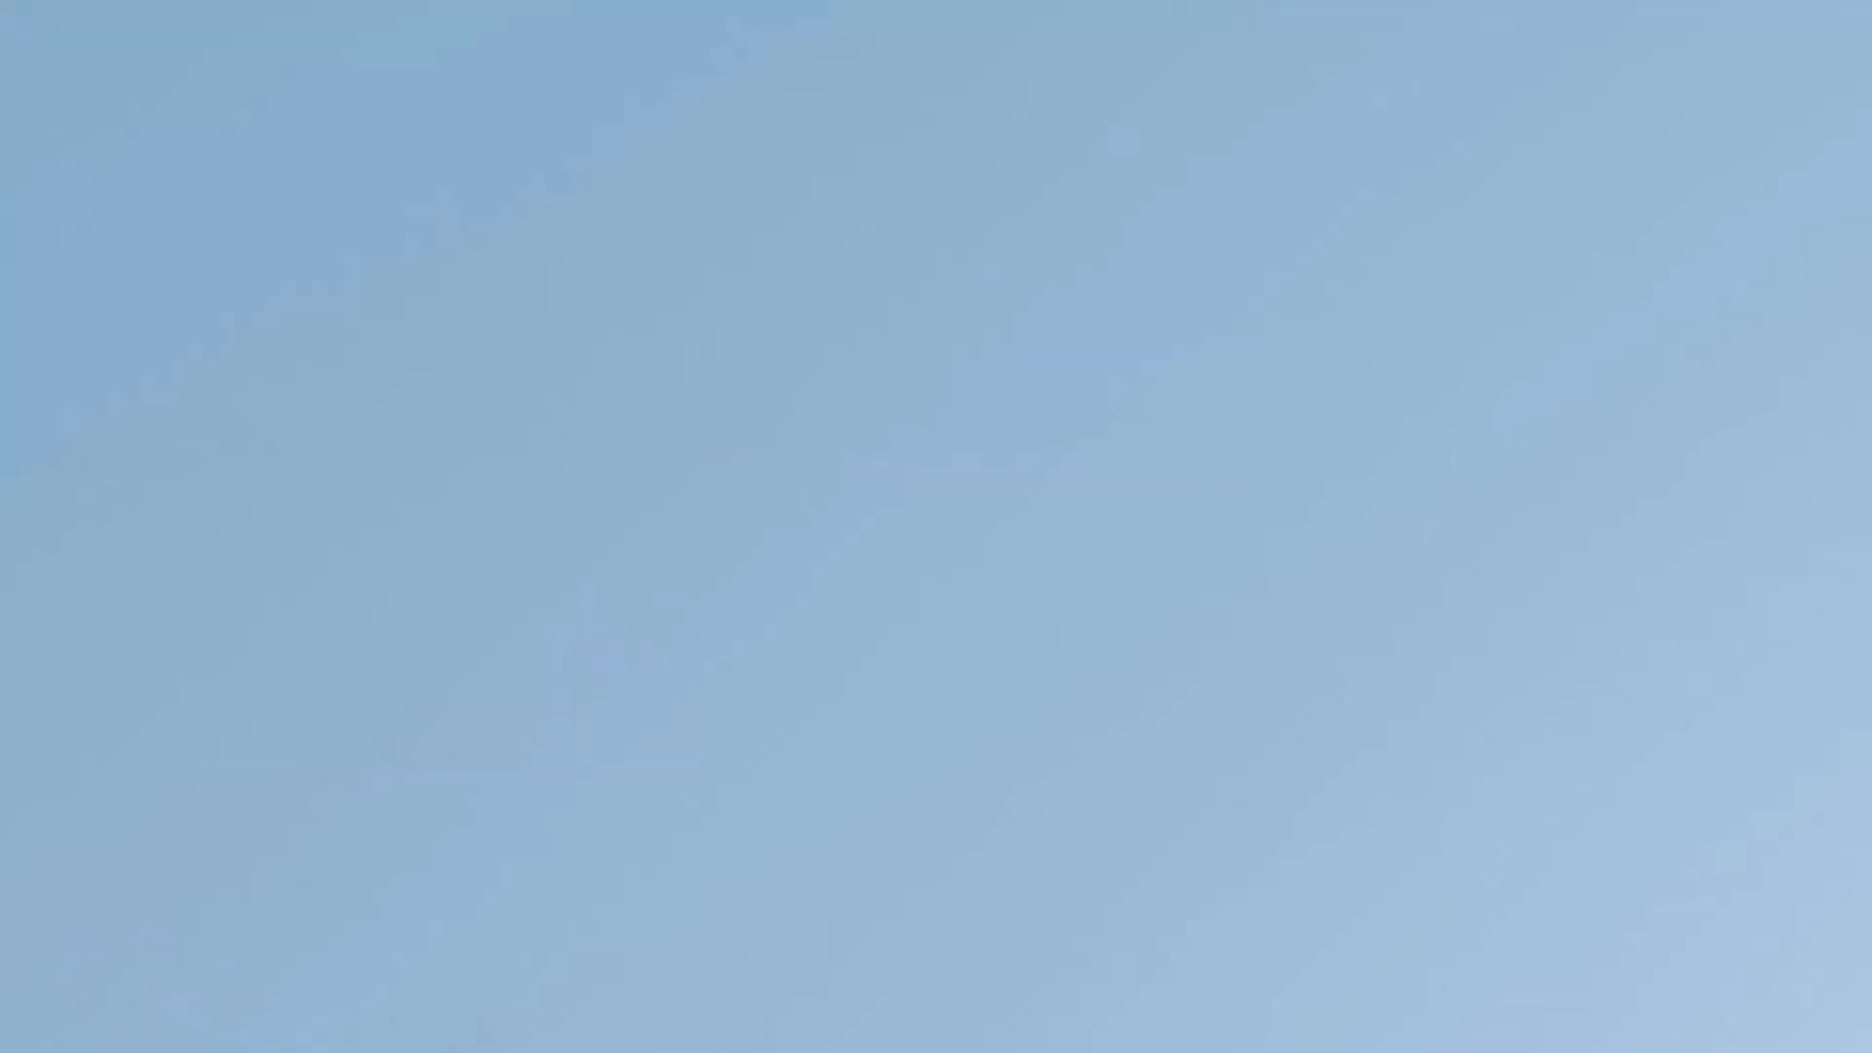
# - Turn Show desktop icons back on in the desktop's View options
pyautogui.hotkey('shift', 'F10')
pyautogui.press('Right')
pyautogui.press('Up')
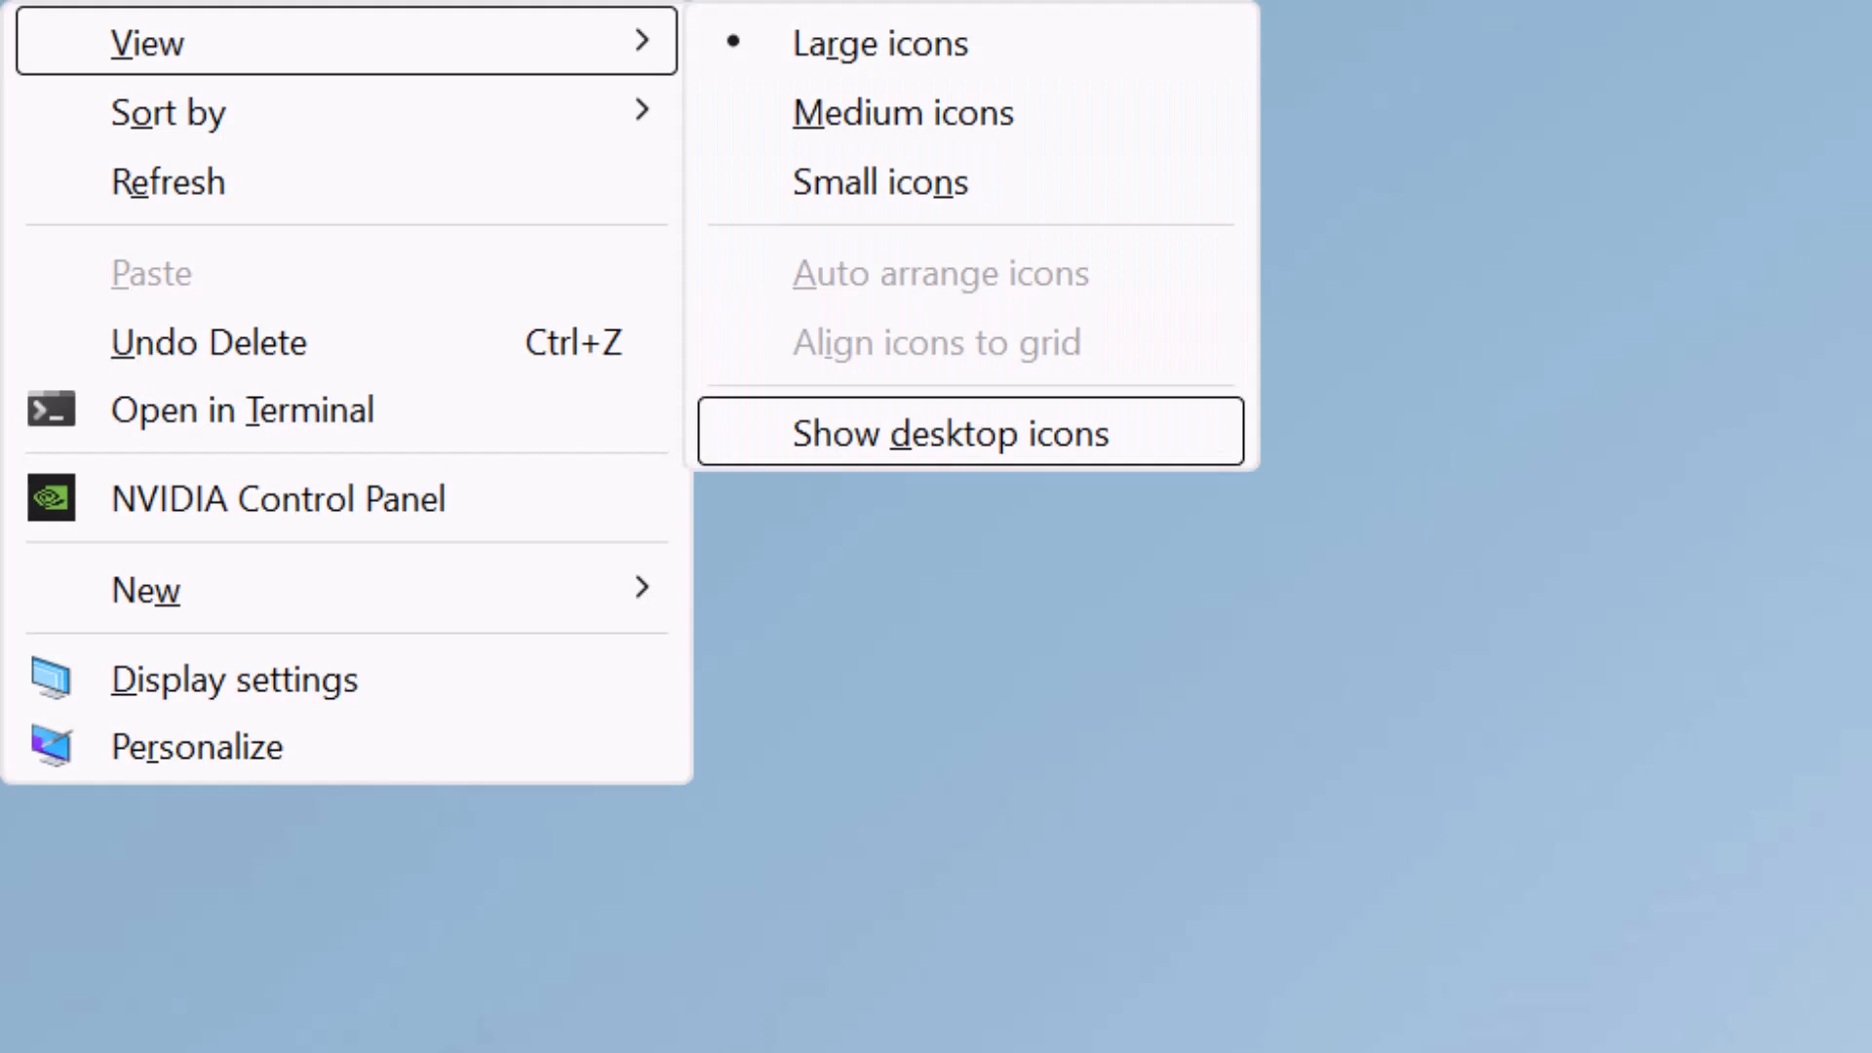
pyautogui.press('Return')
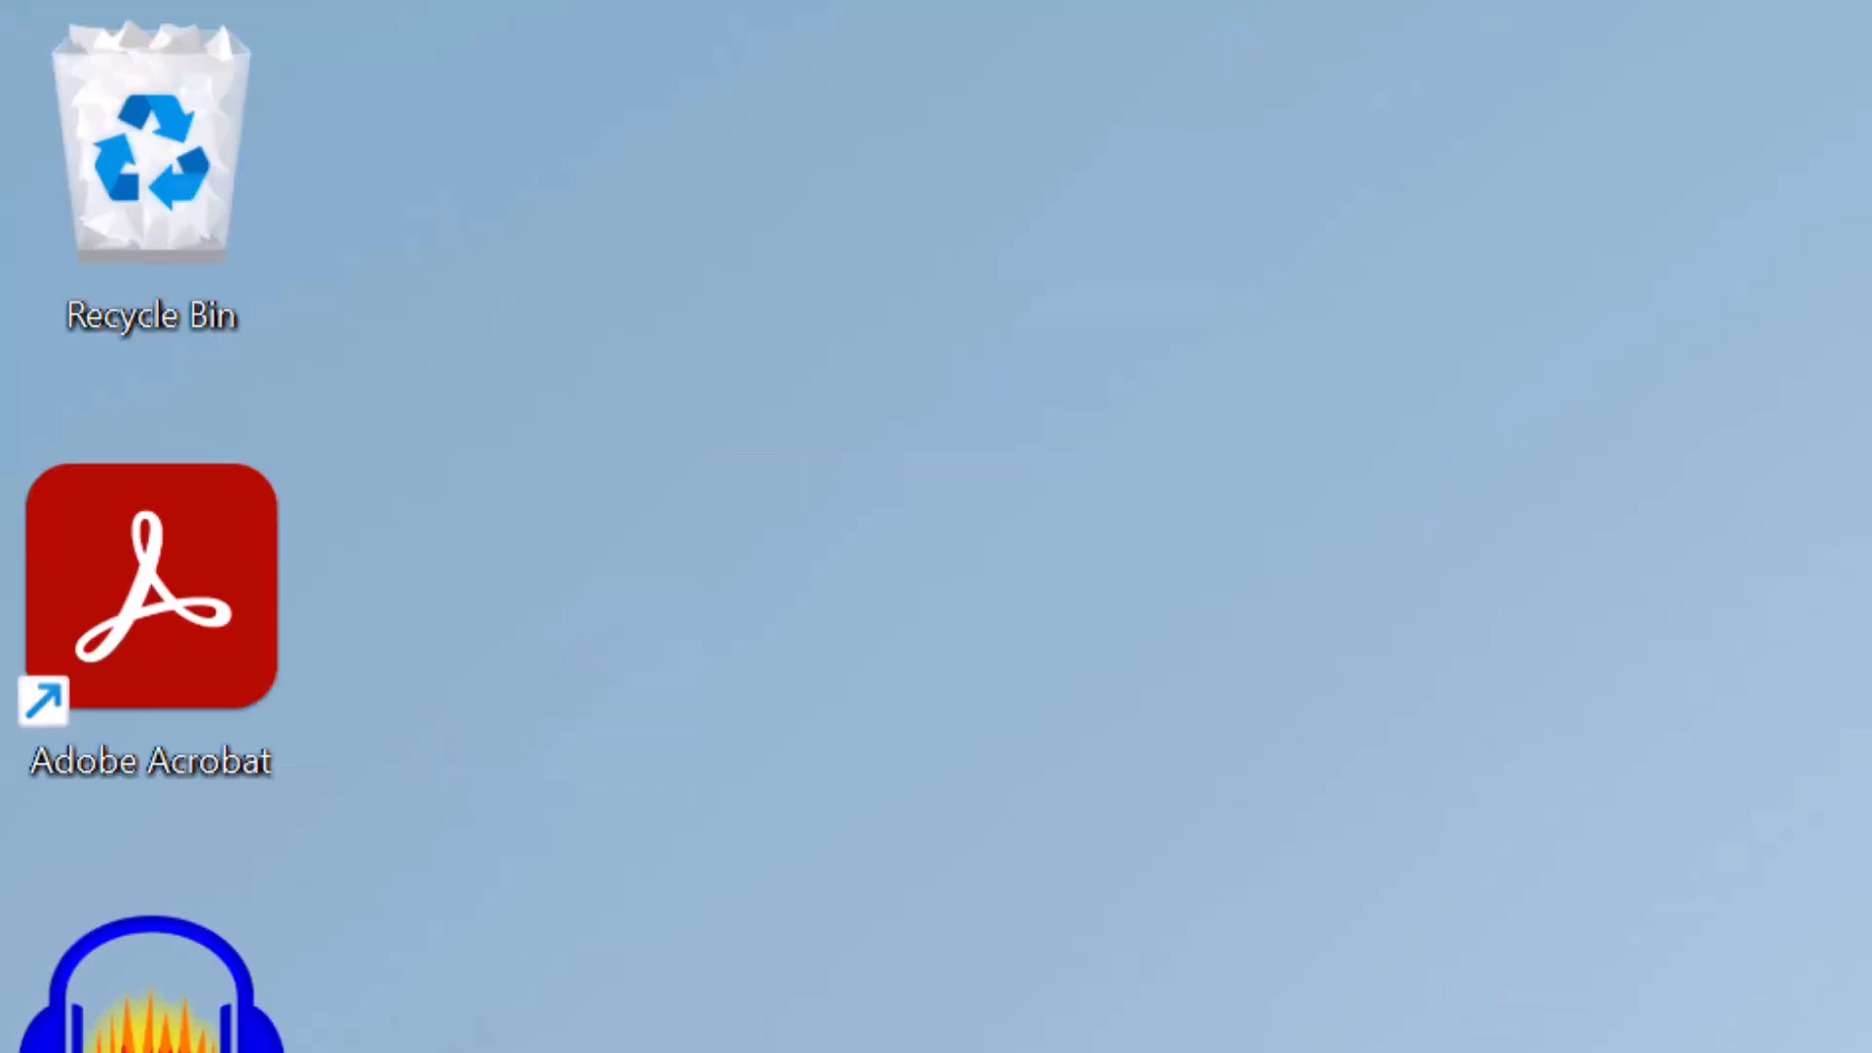
# - Bring up the desktop's context commands and examine the Sort by options from Name to Date modified
pyautogui.hotkey('shift', 'F10')
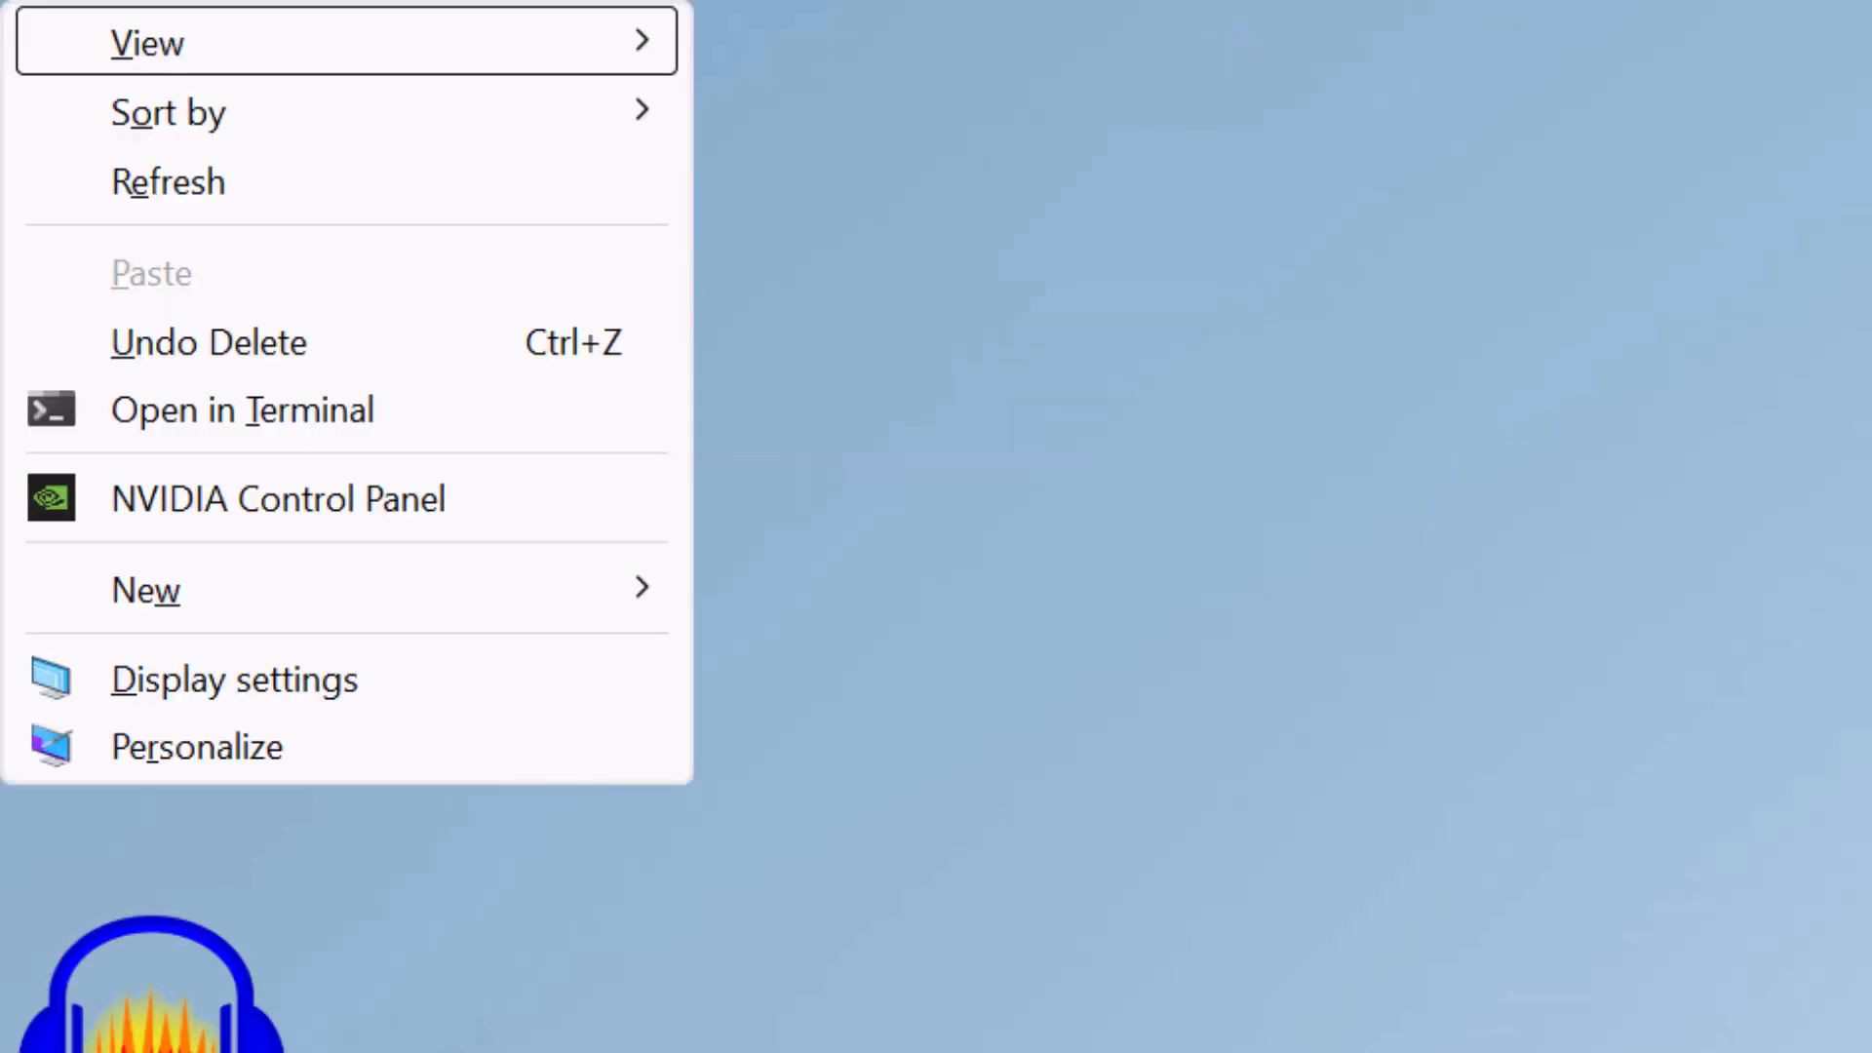
pyautogui.press('Down')
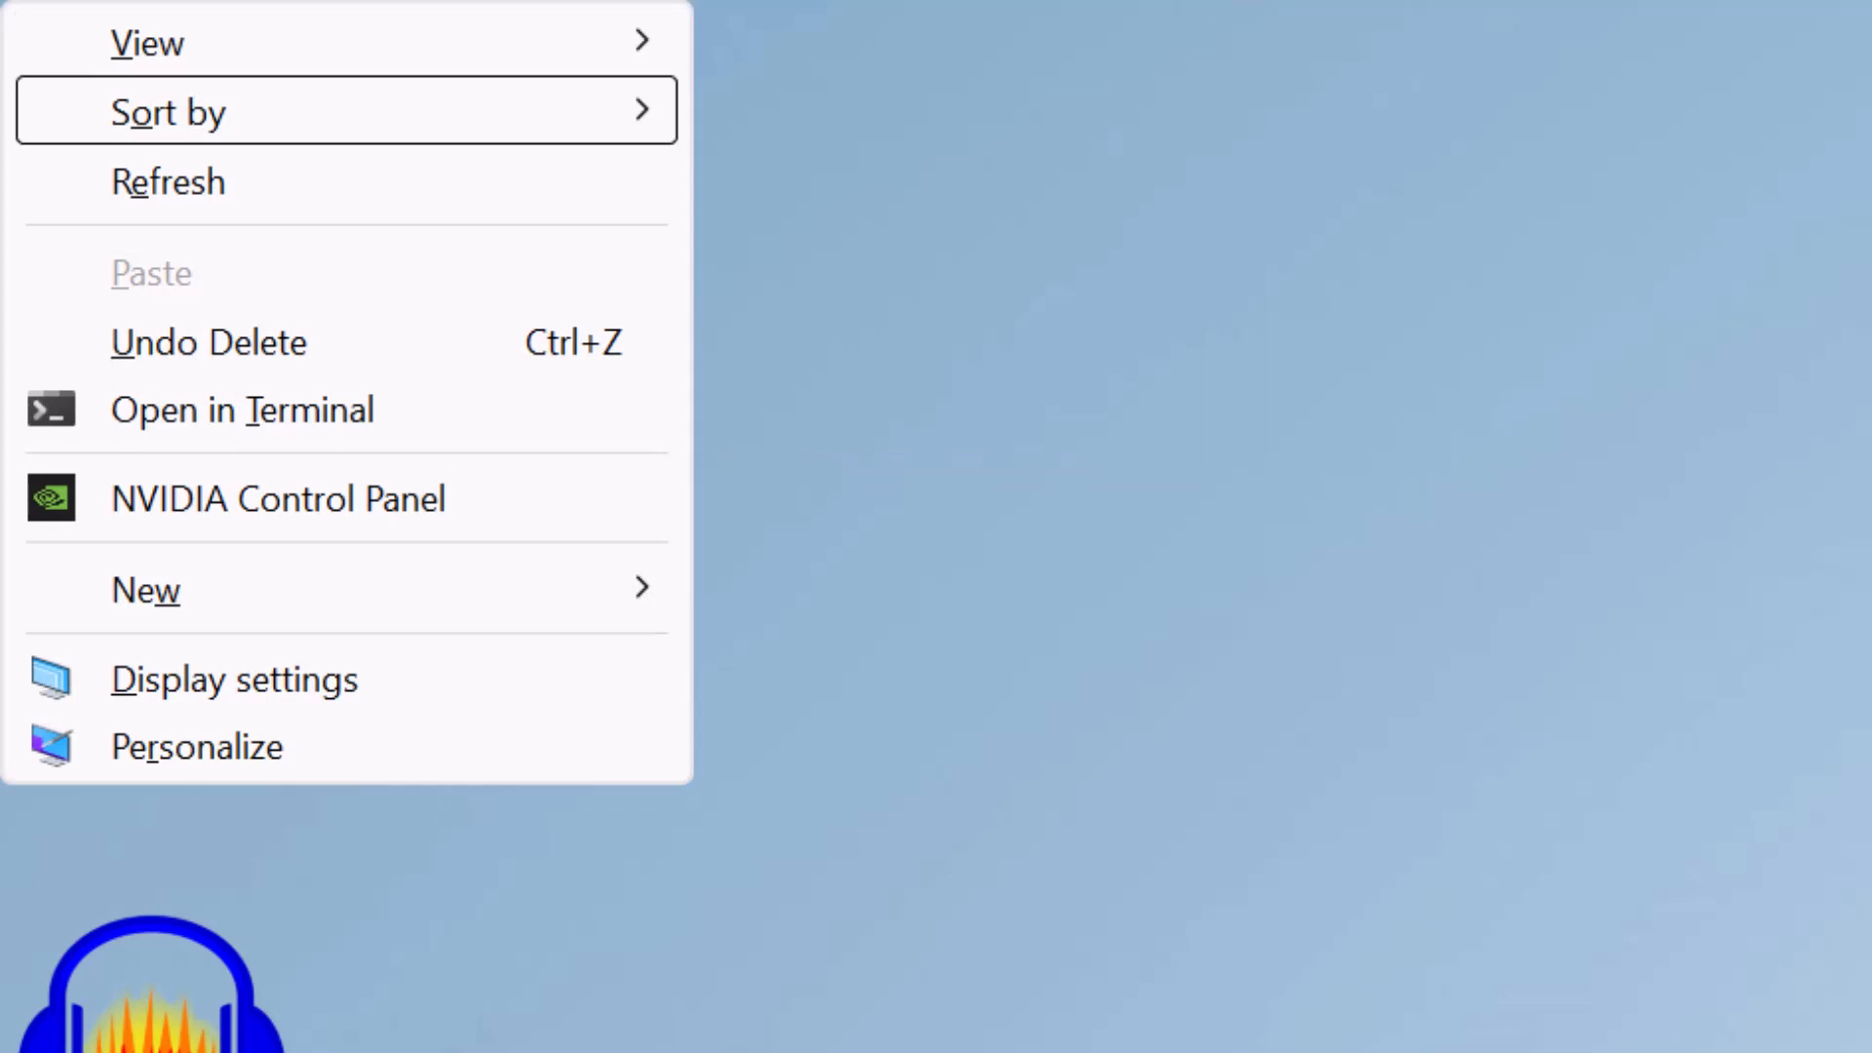
pyautogui.press('Right')
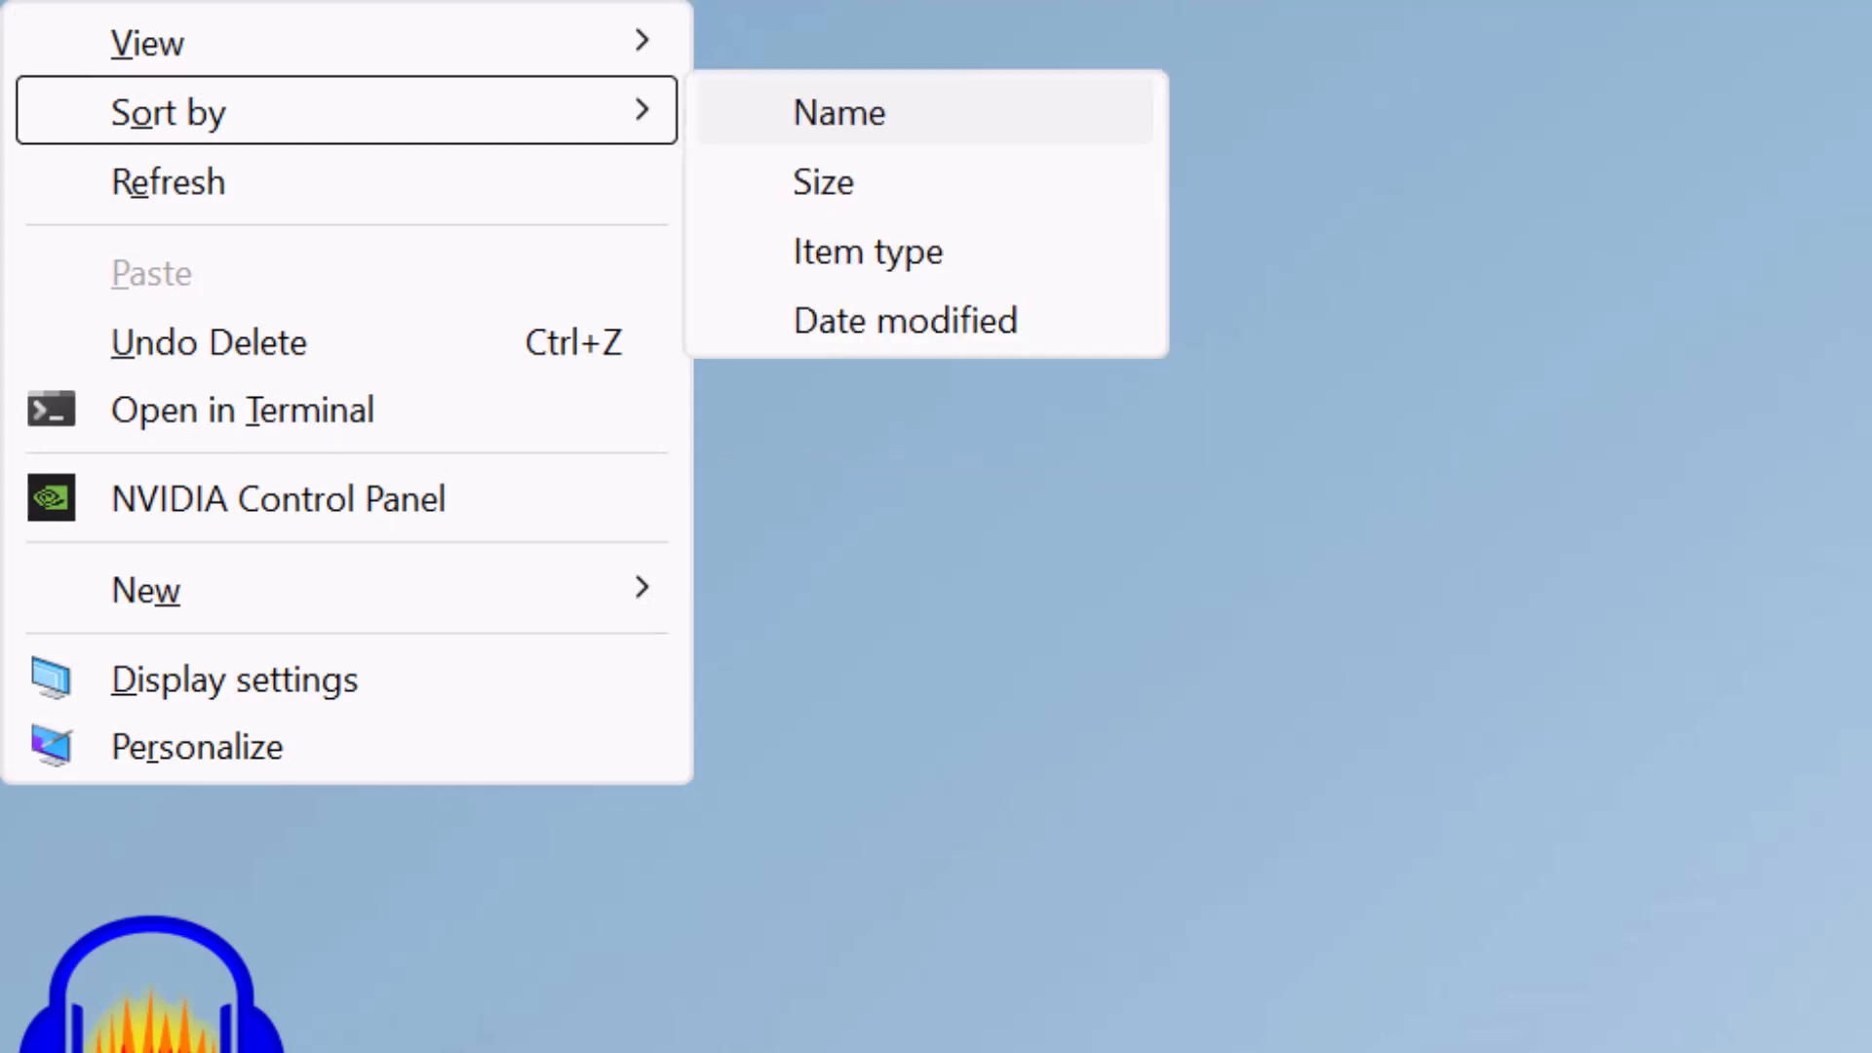
pyautogui.press('Down')
pyautogui.press('Down')
pyautogui.press('Down')
pyautogui.press('Down')
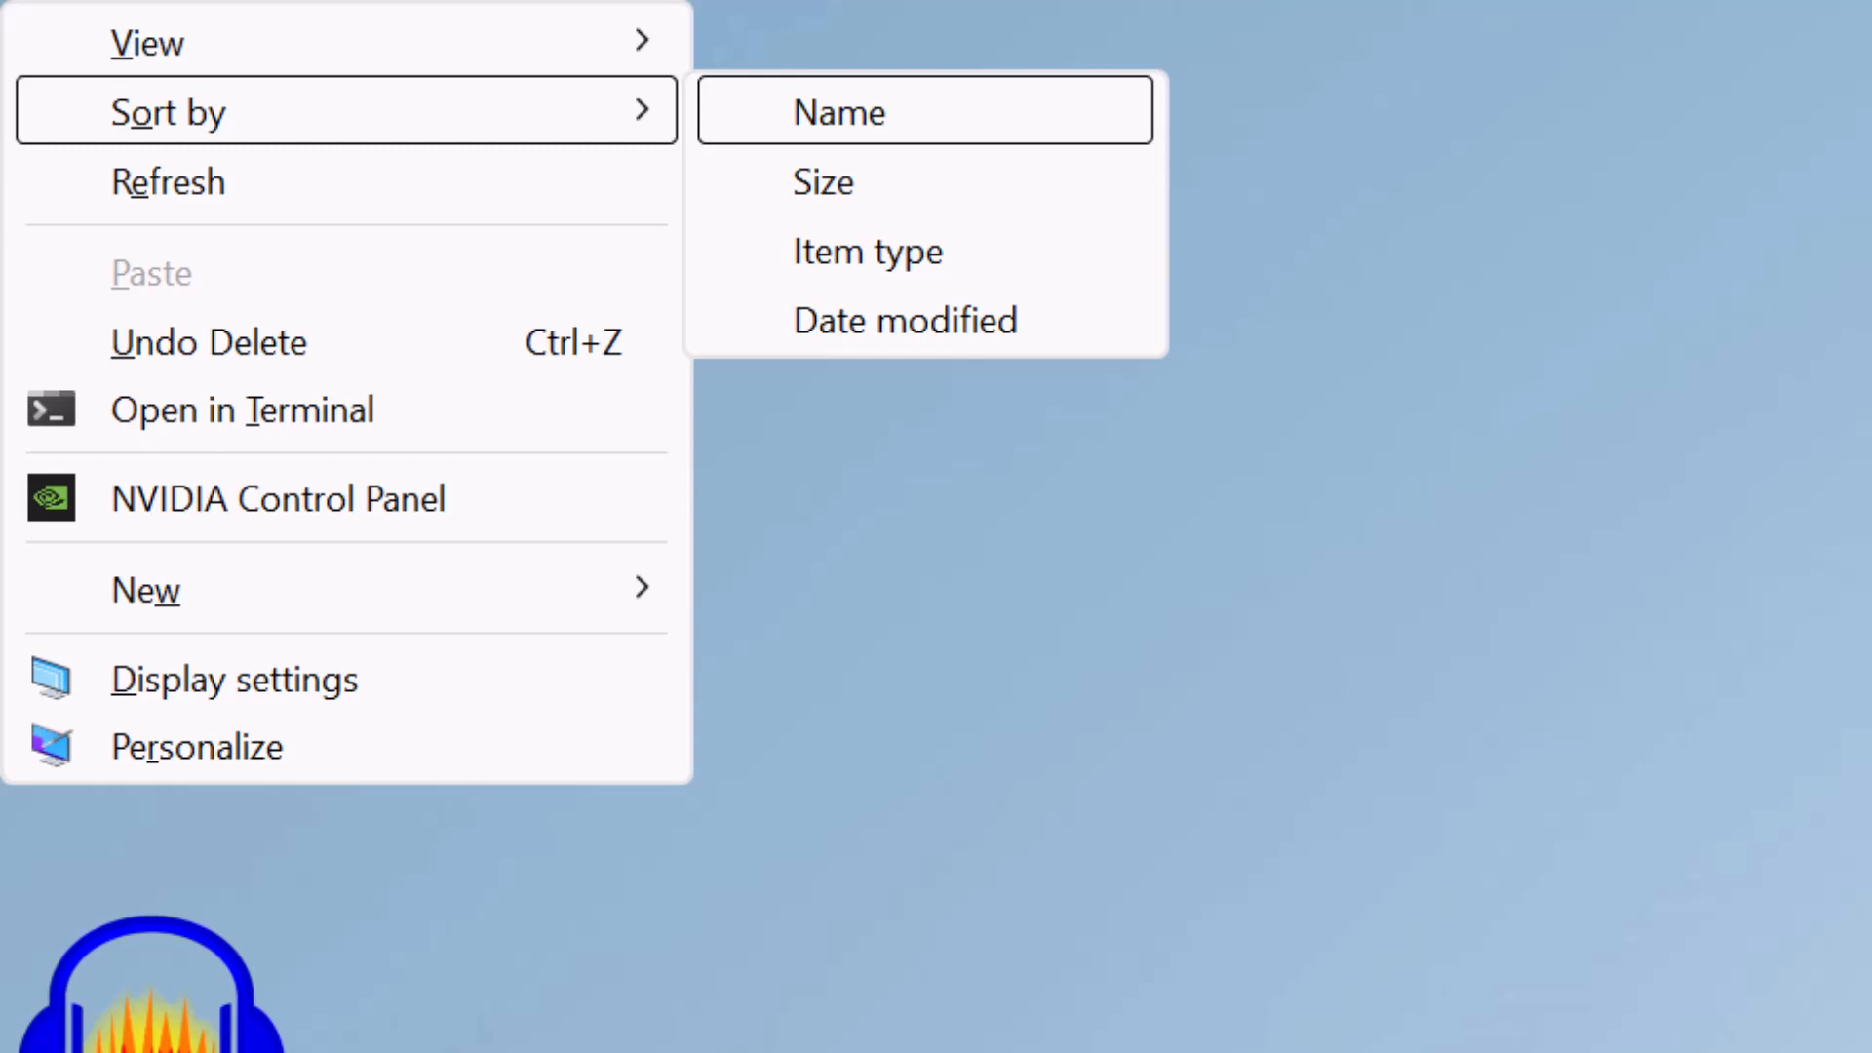
pyautogui.press('Down')
pyautogui.press('Down')
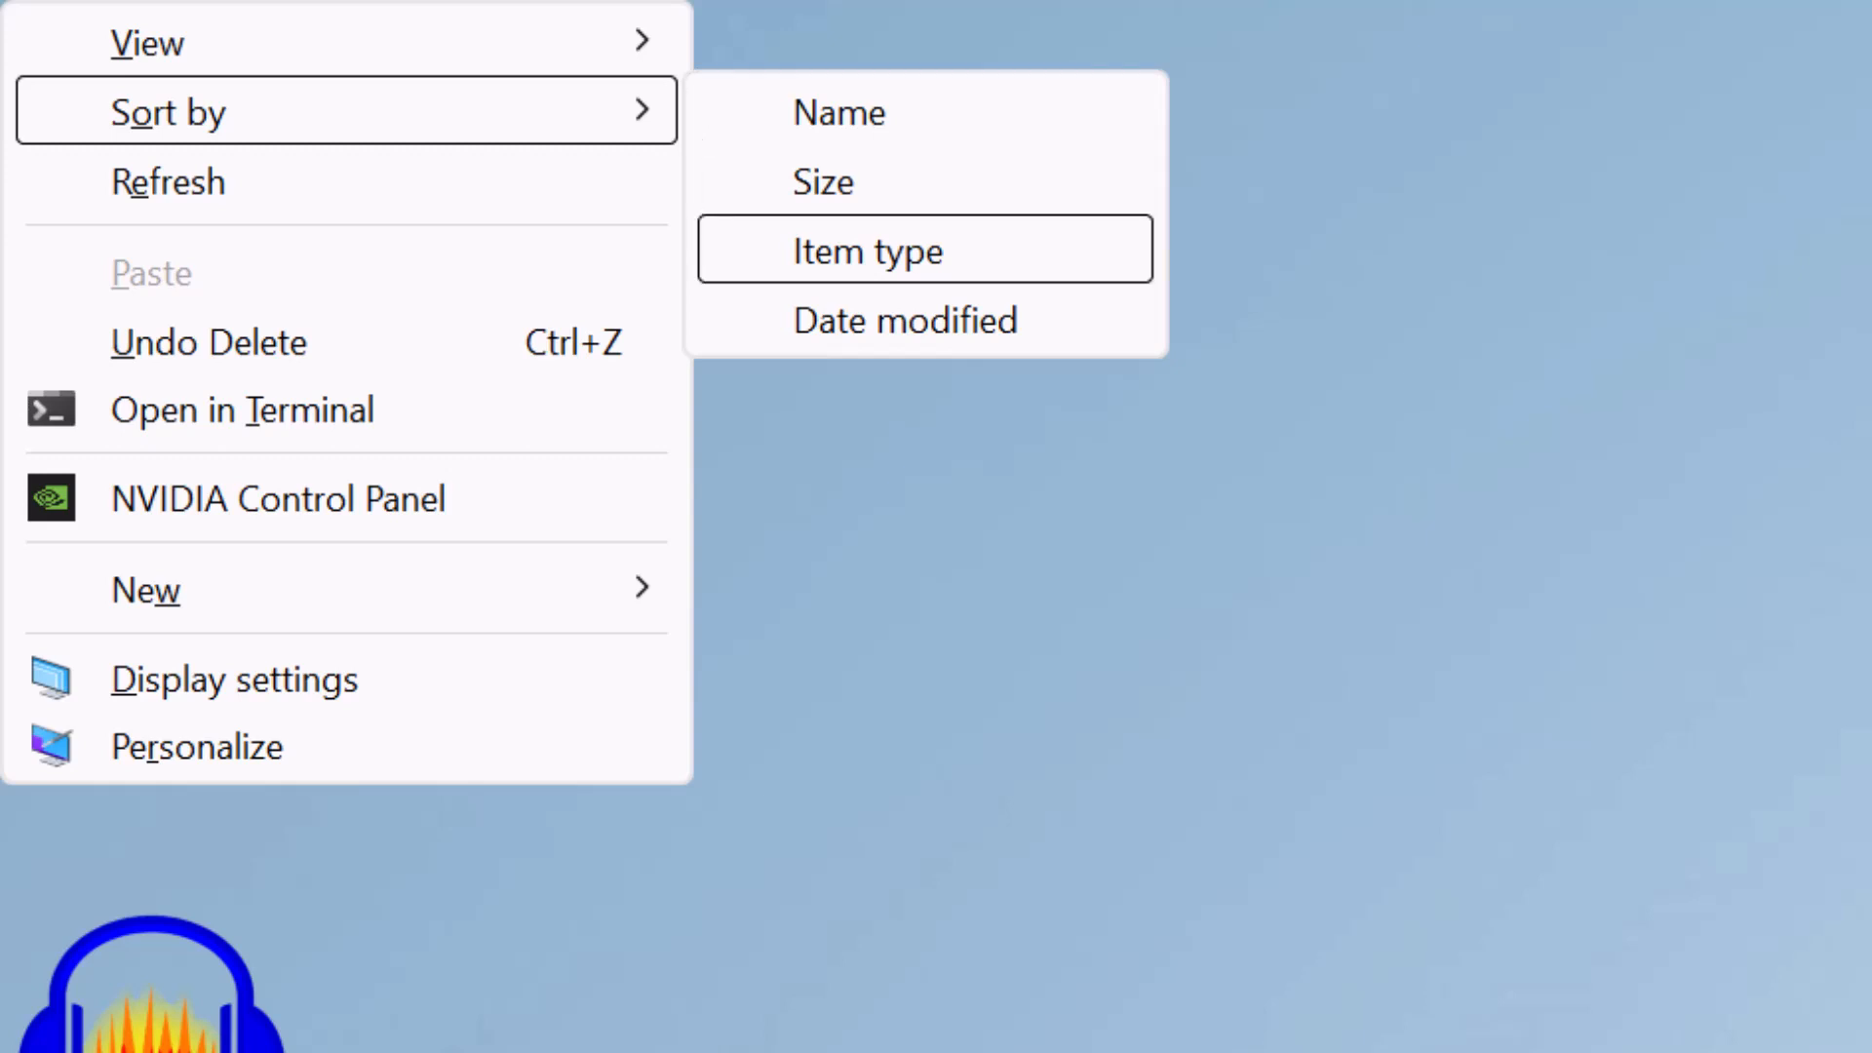
pyautogui.press('Down')
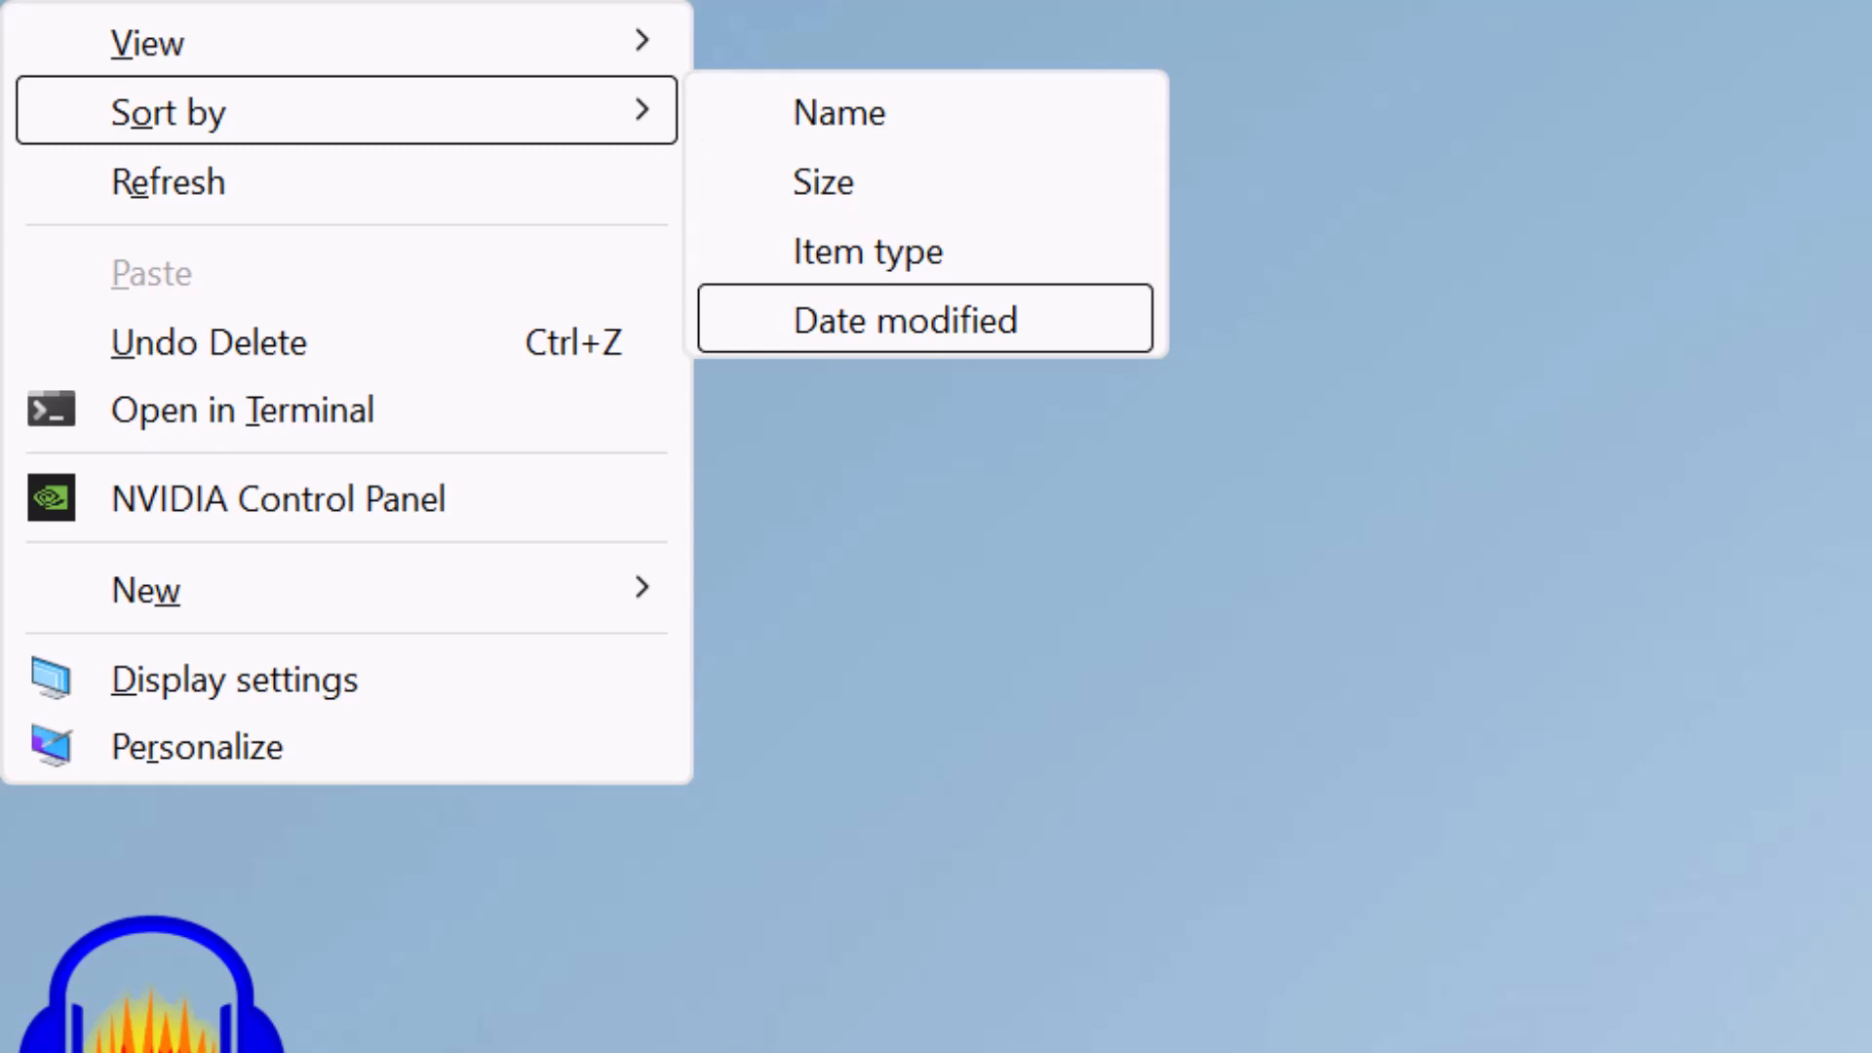
pyautogui.press('Left')
# - Review the desktop's remaining context commands from Refresh to Personalize, and dismiss them without choosing any
pyautogui.press('Down')
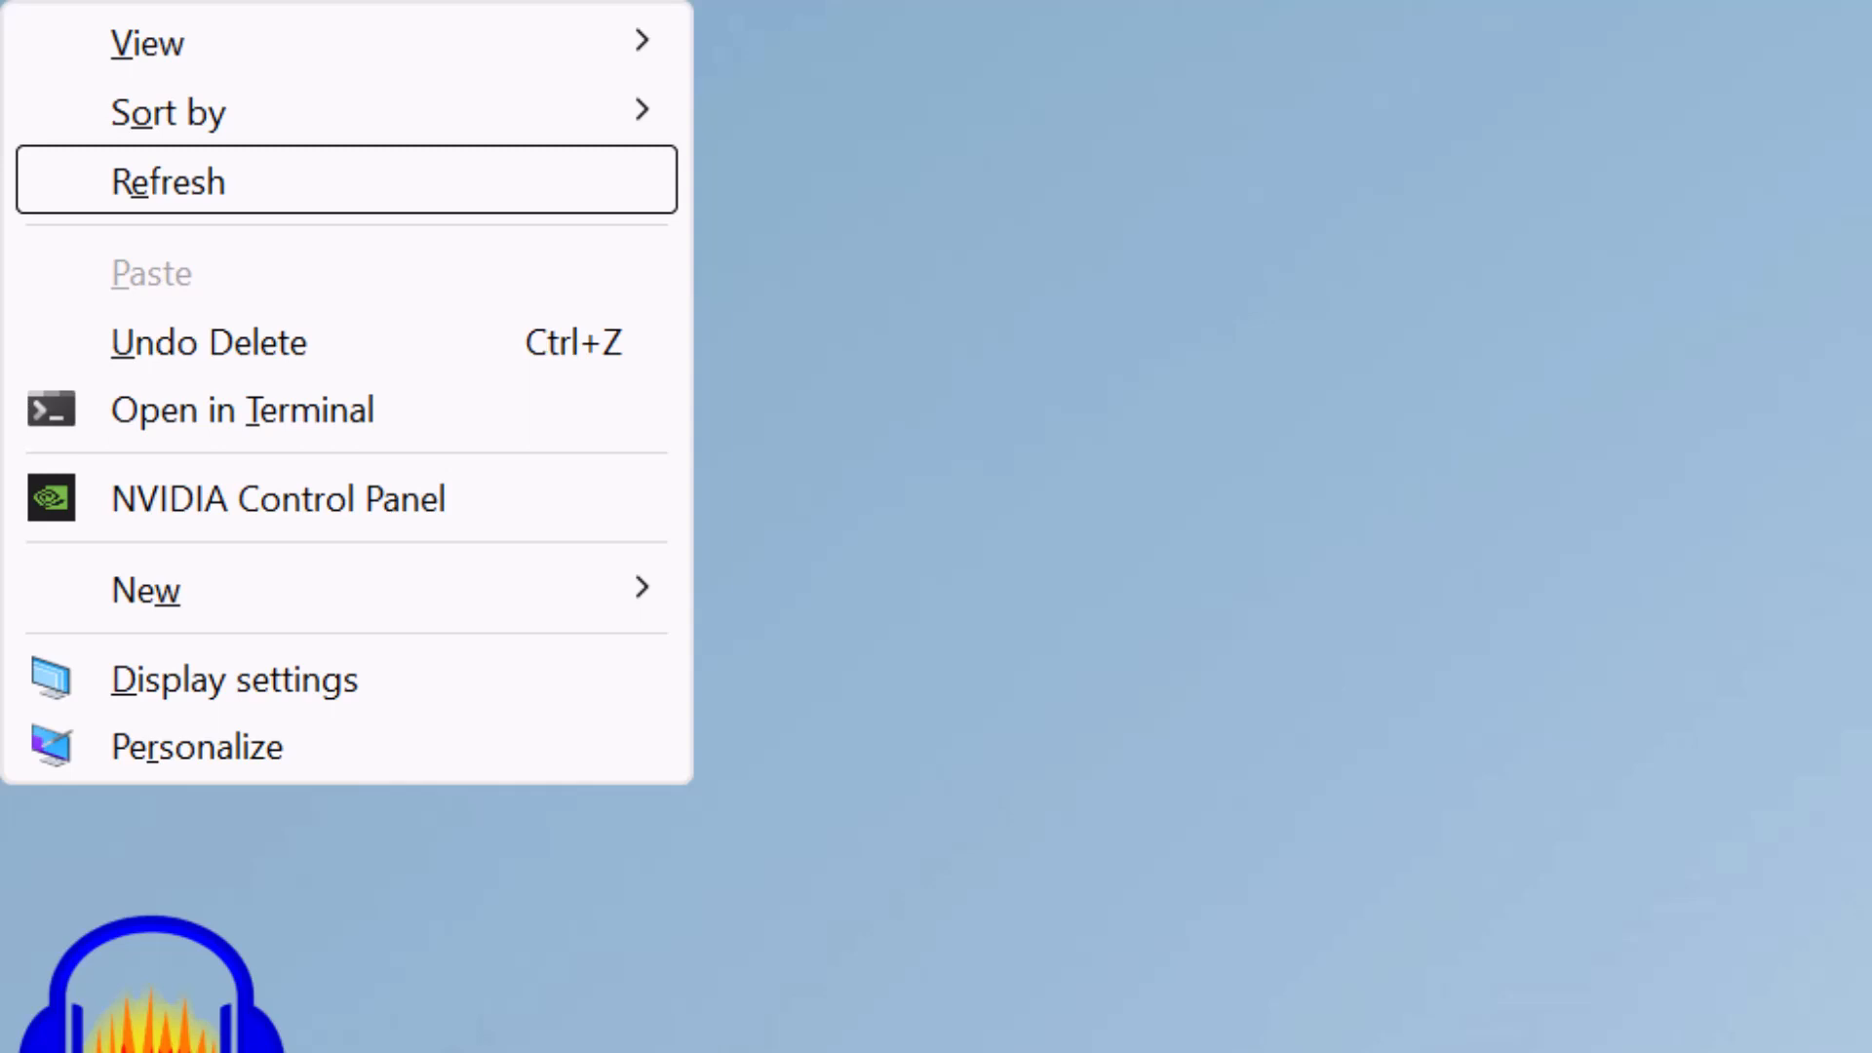
pyautogui.press('Down')
pyautogui.press('Down')
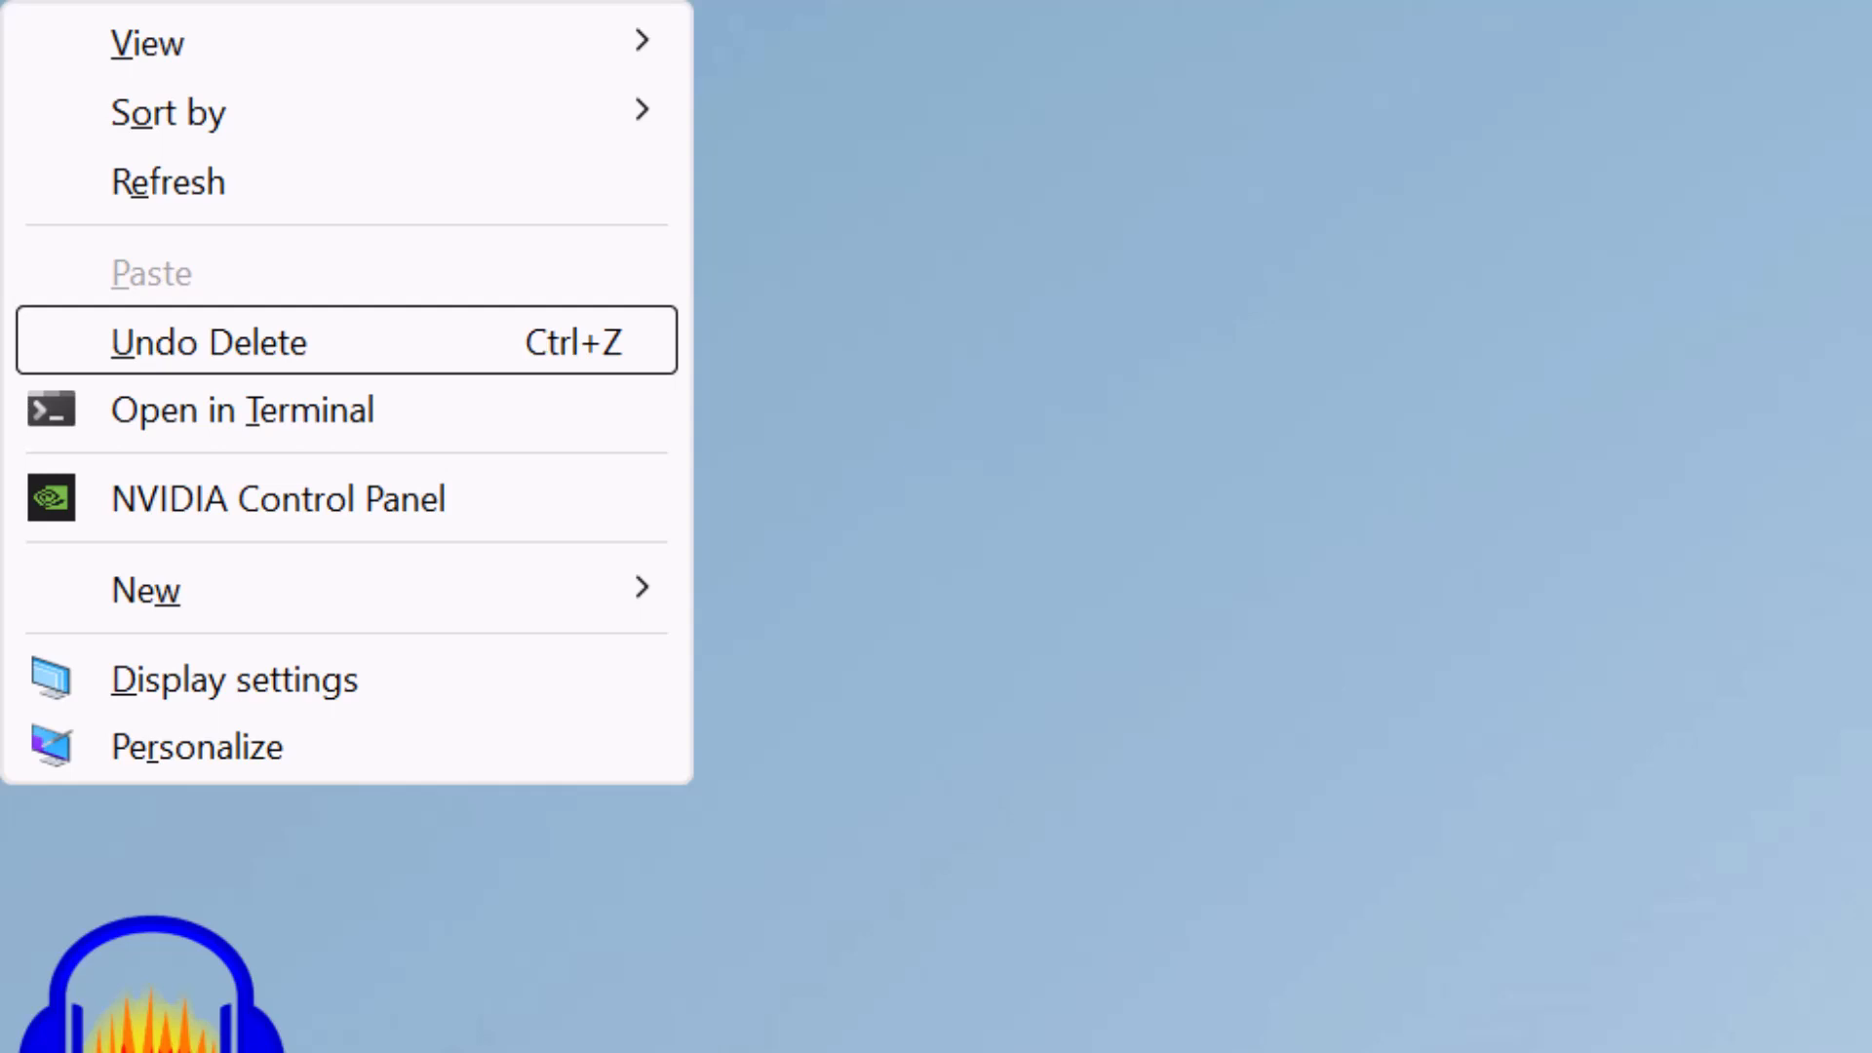
pyautogui.press('Down')
pyautogui.press('Down')
pyautogui.press('Down')
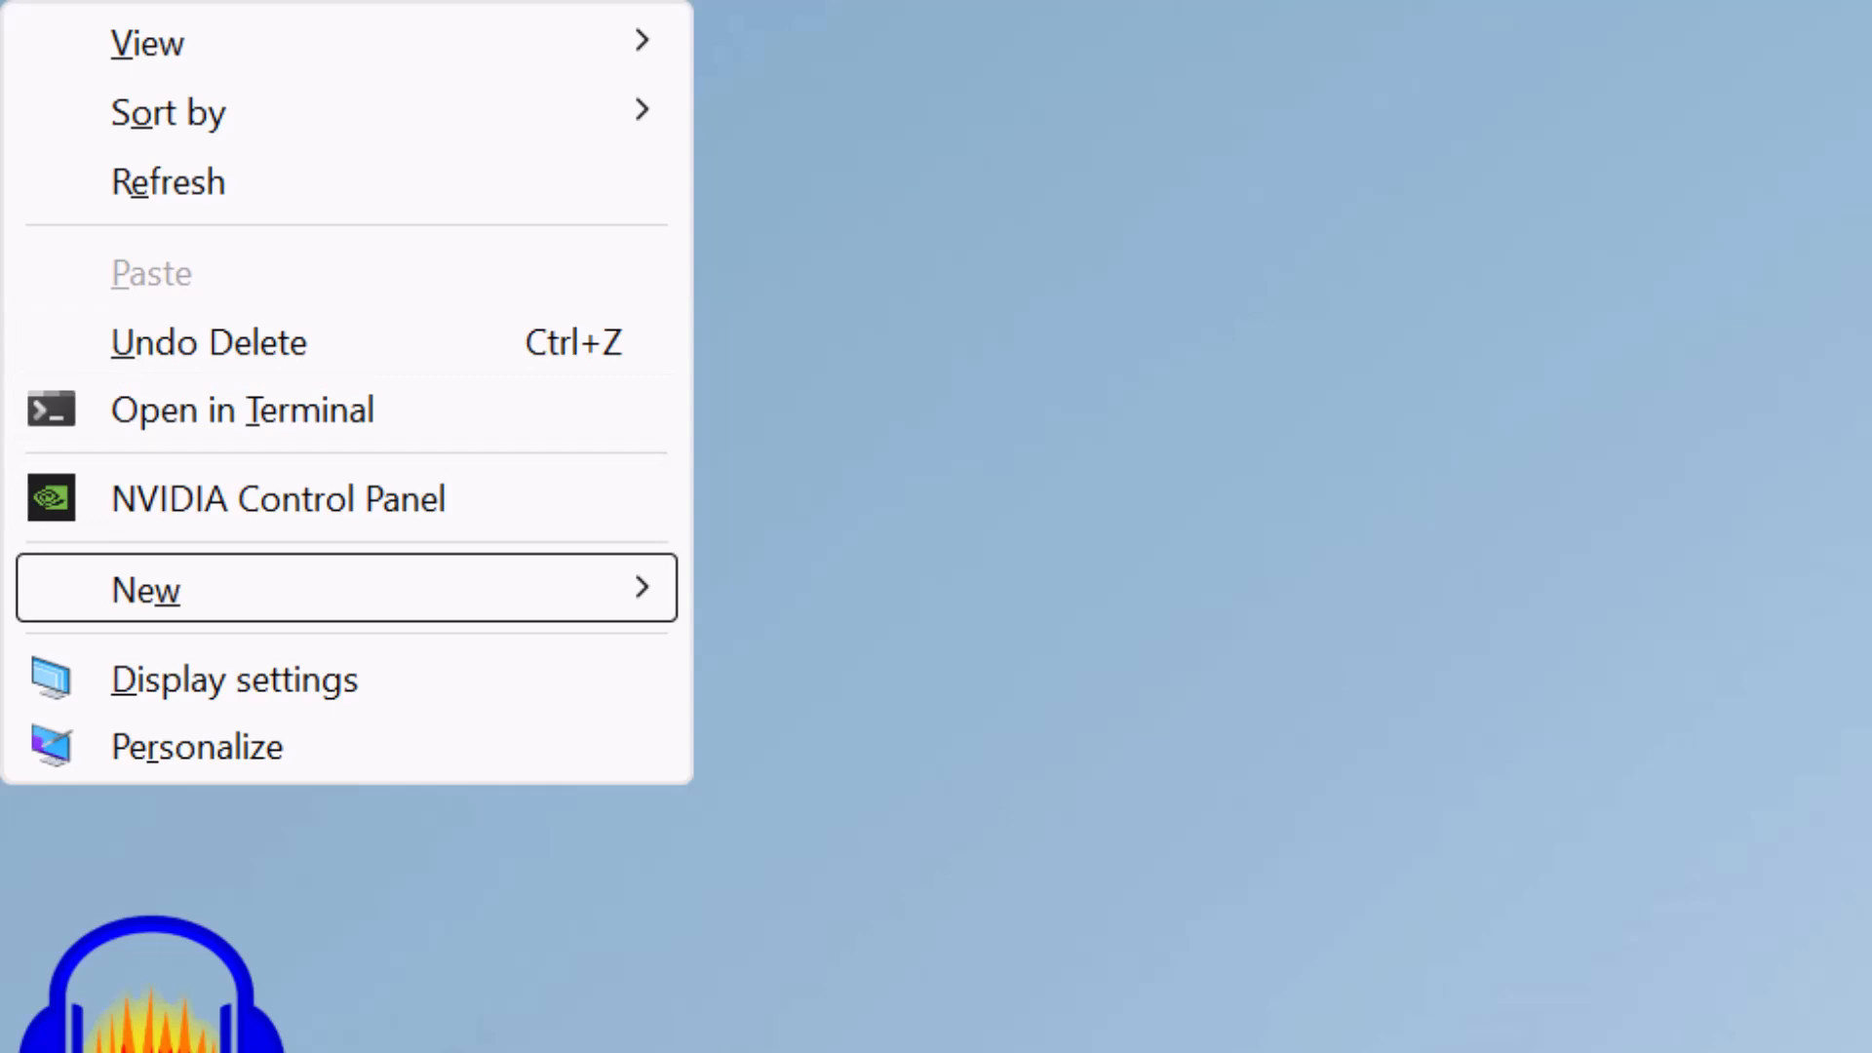
pyautogui.press('Down')
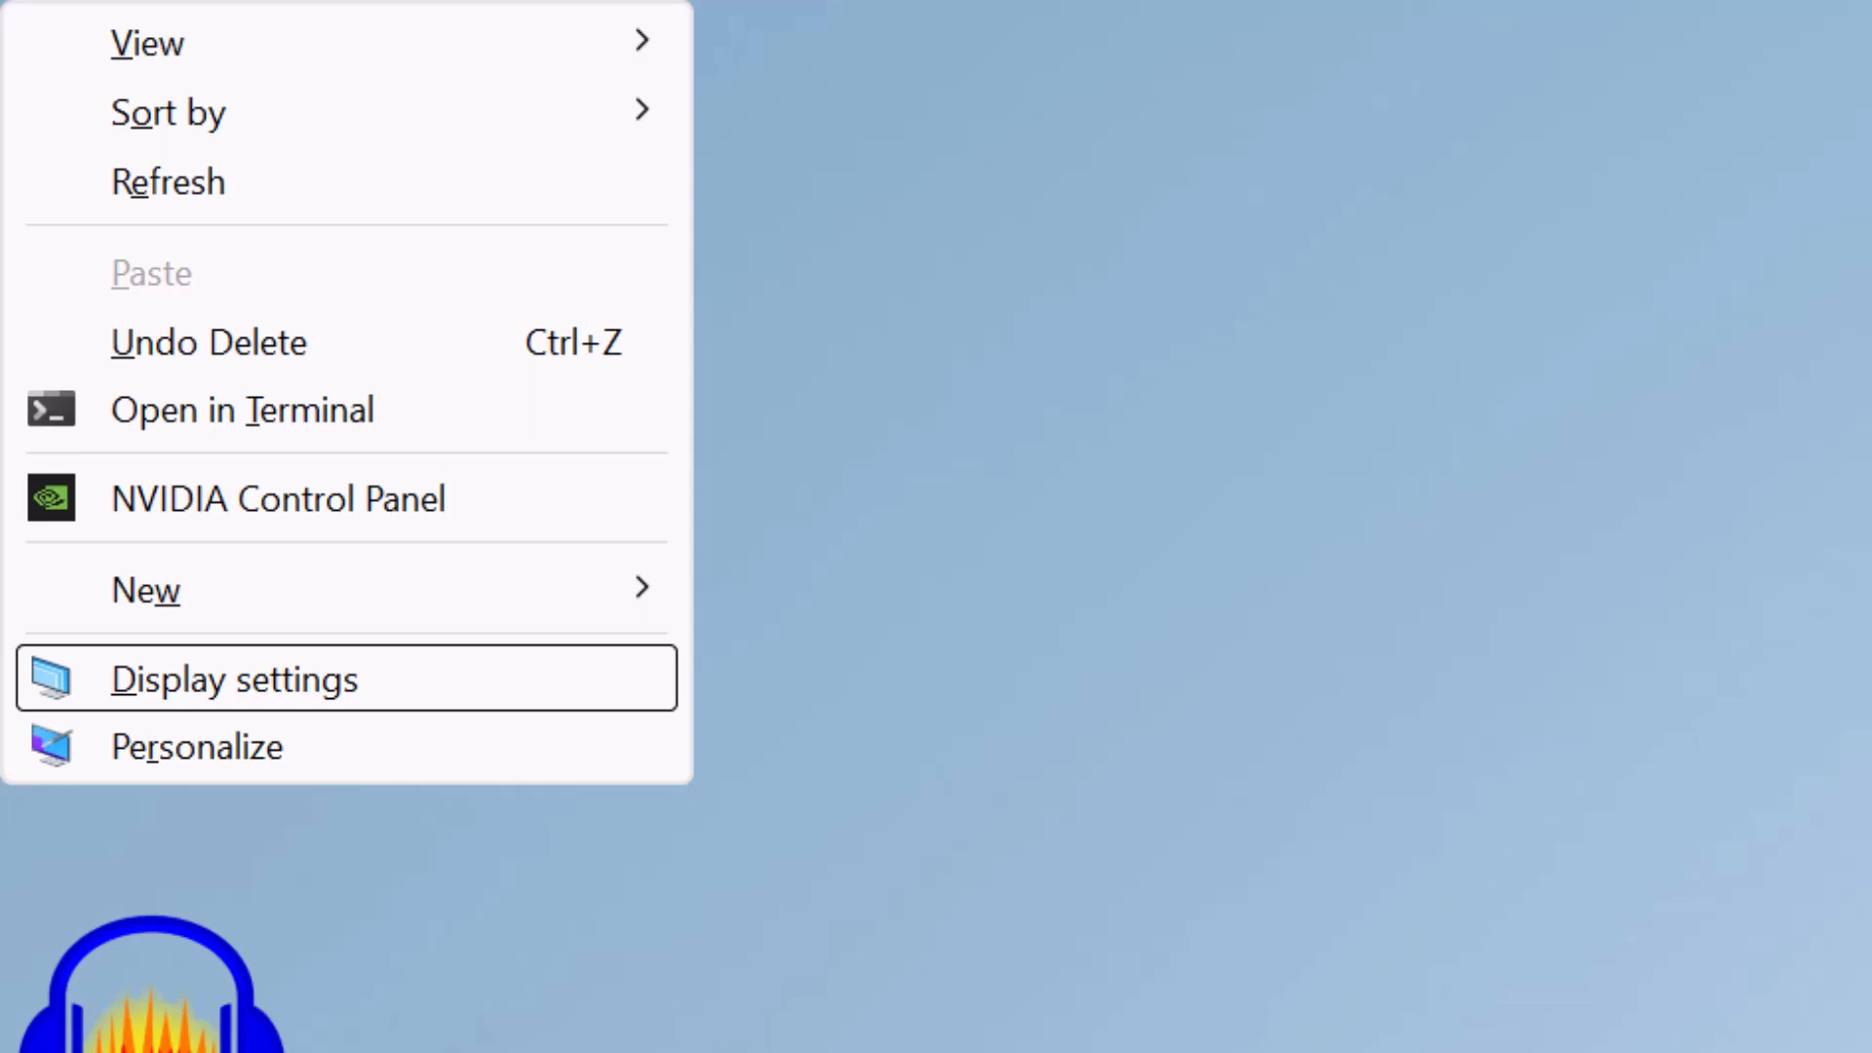
pyautogui.press('Down')
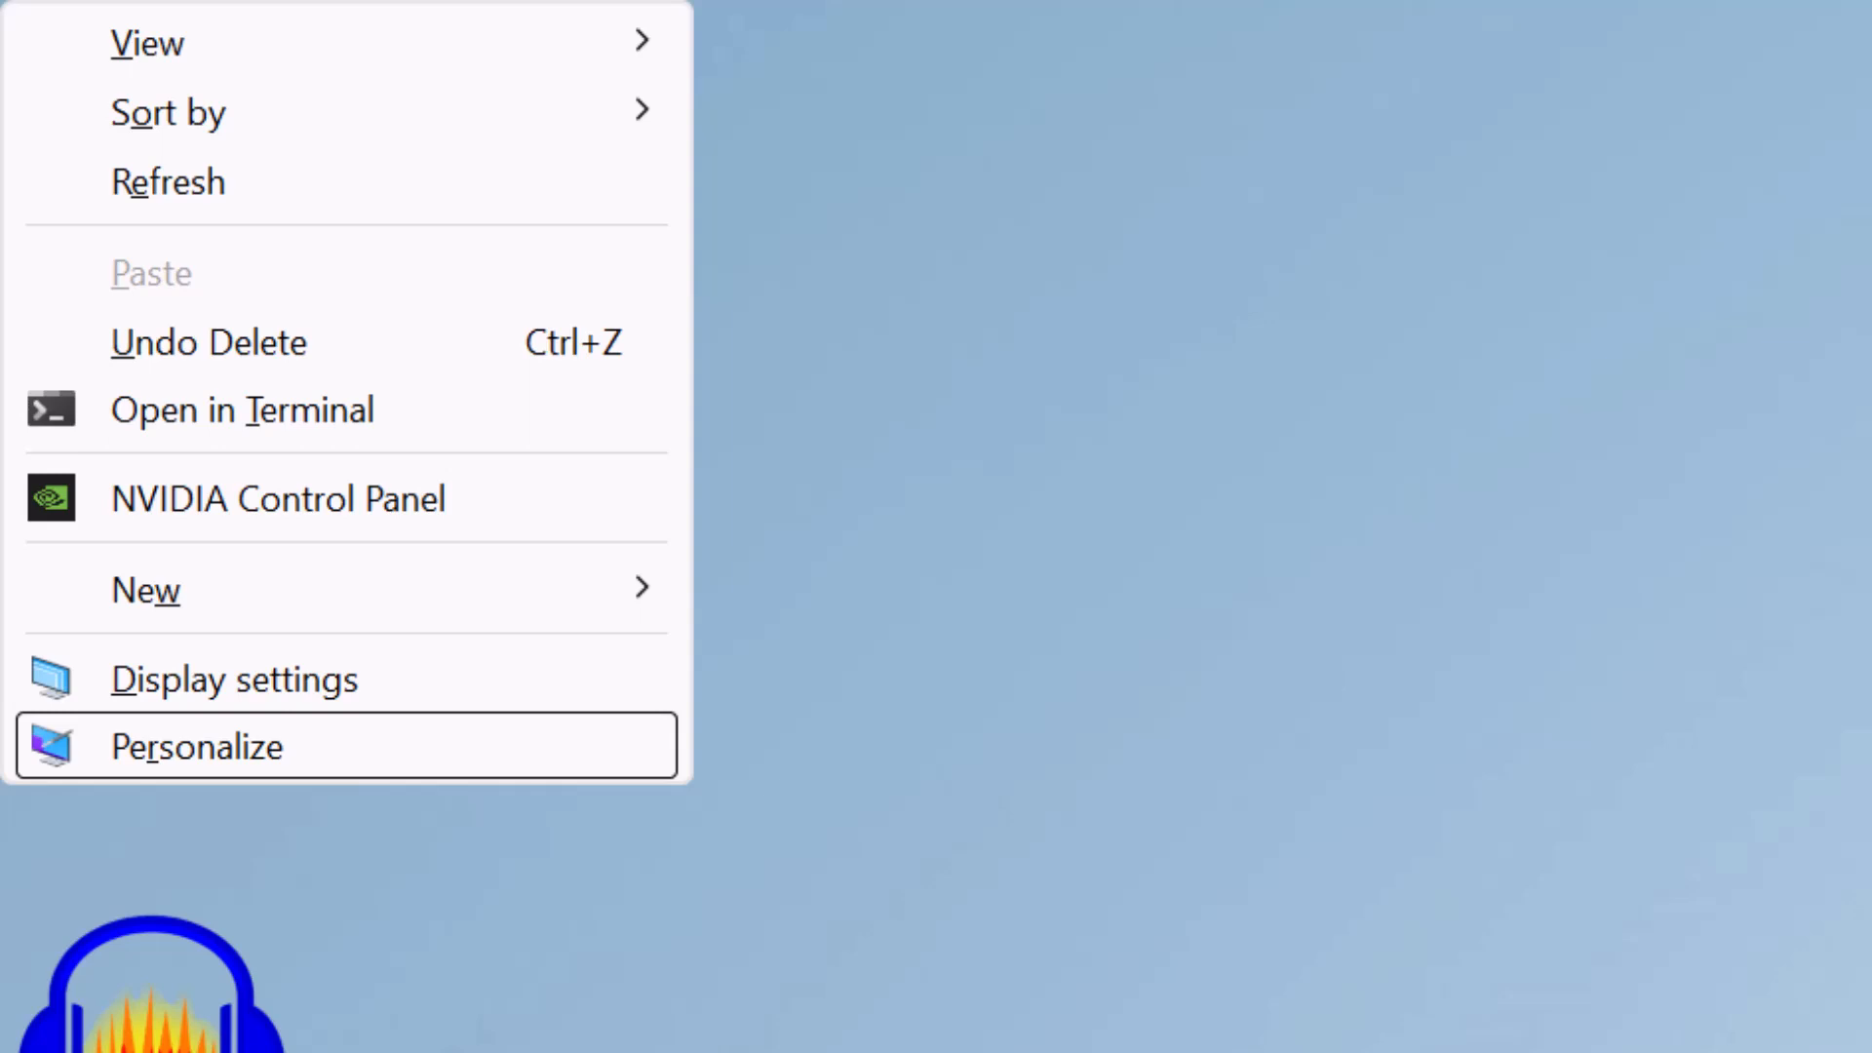
pyautogui.press('Up')
pyautogui.press('Up')
pyautogui.press('Up')
pyautogui.press('Up')
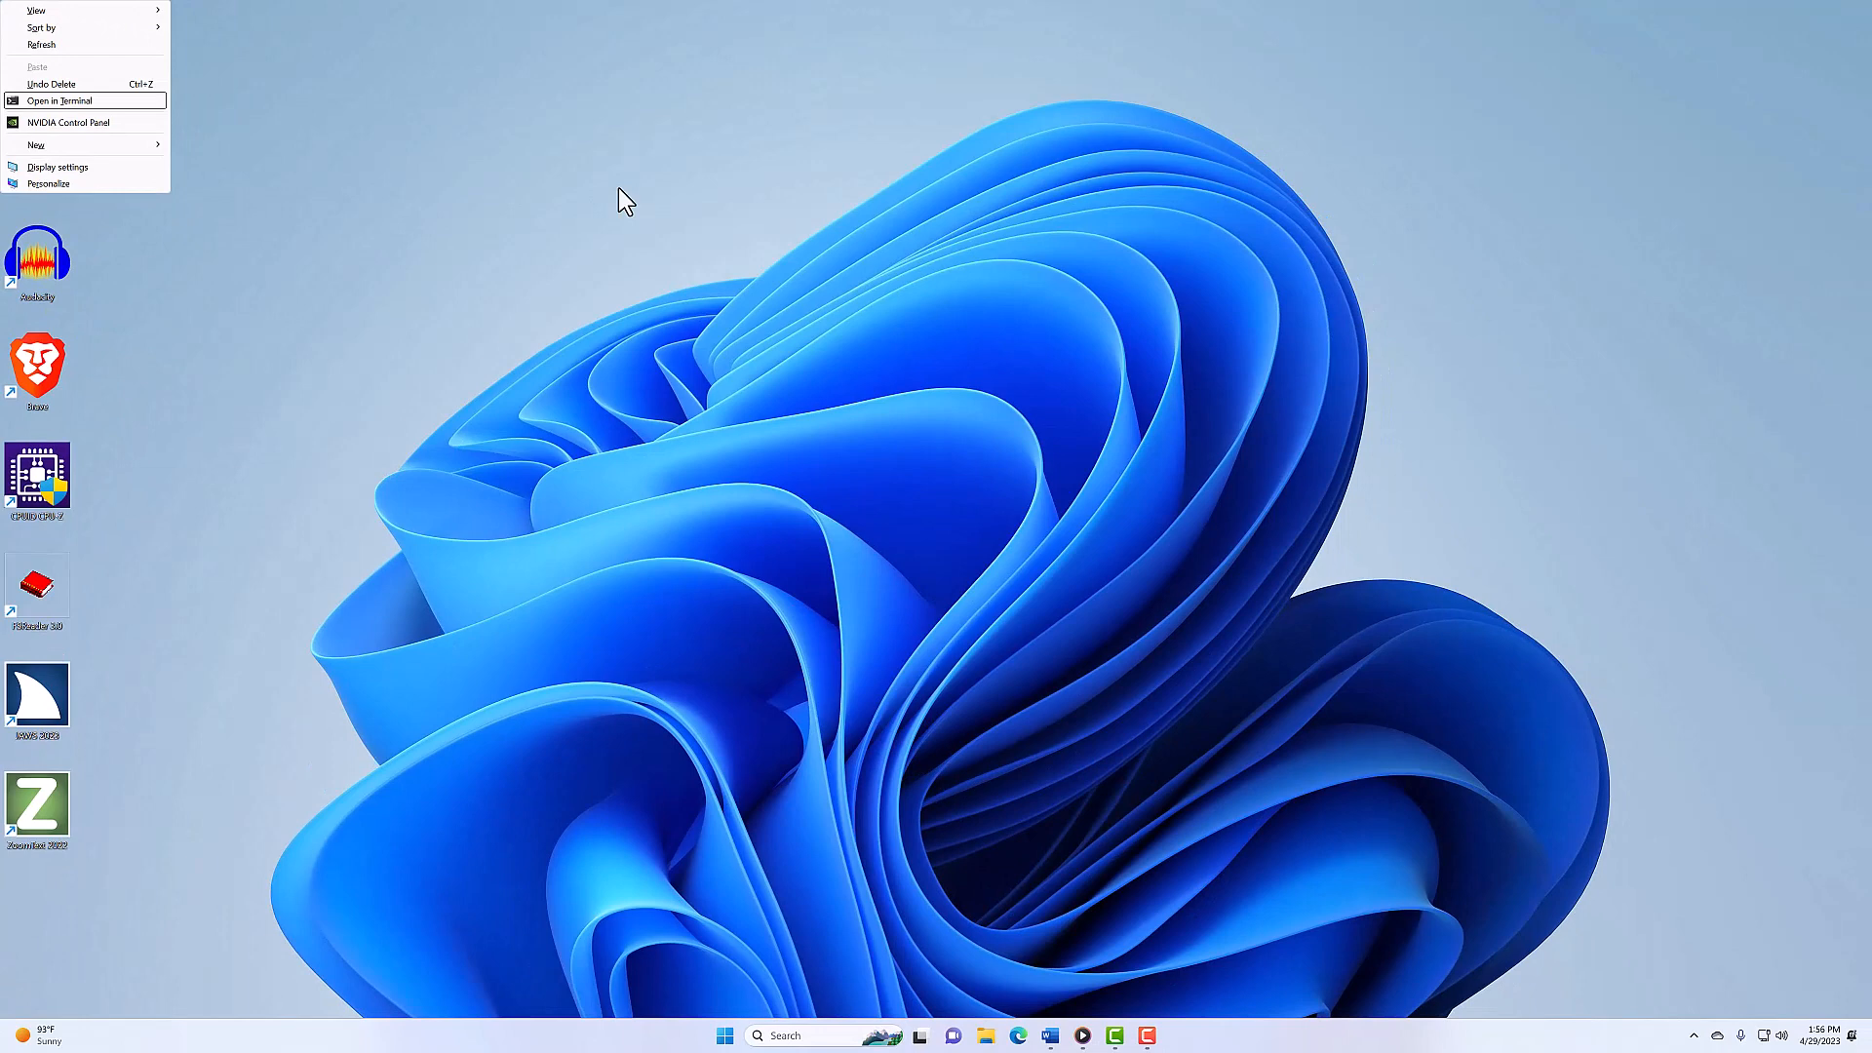
pyautogui.press('Escape')
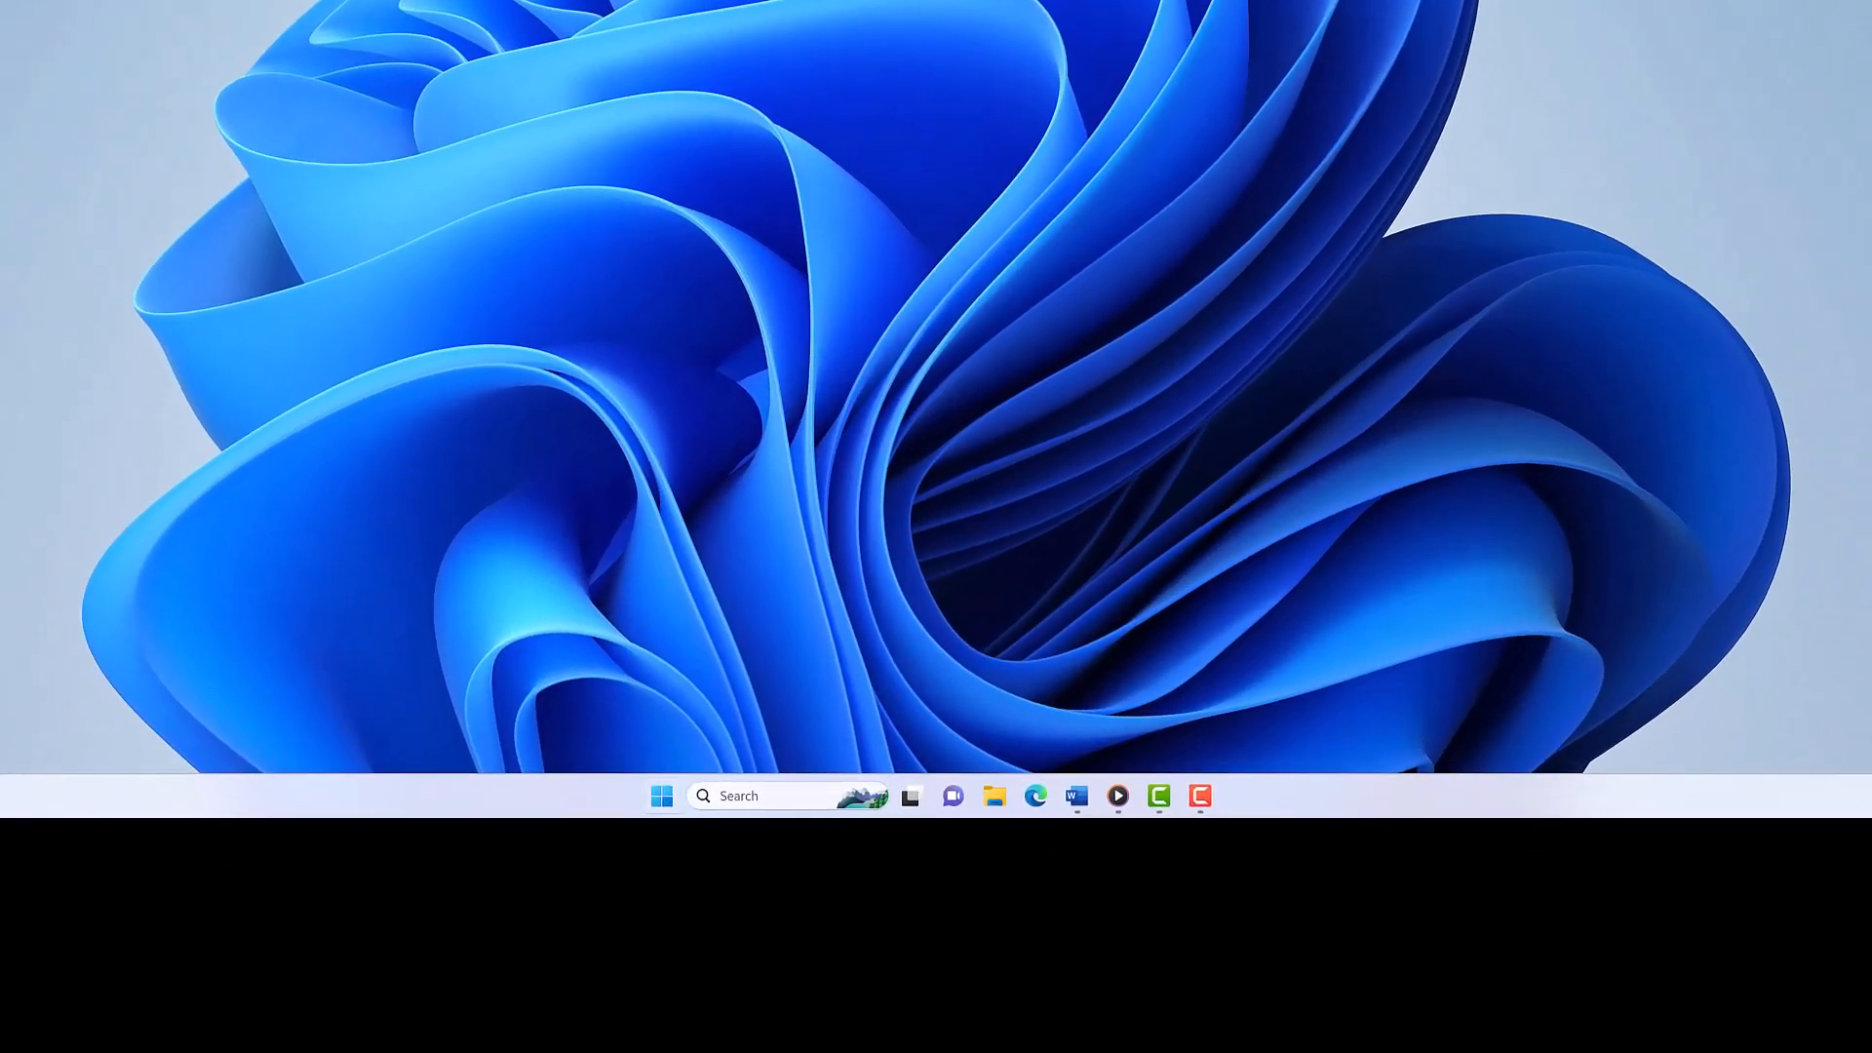
# - Search Windows for "start settings" and open the Start settings page
pyautogui.press('super')
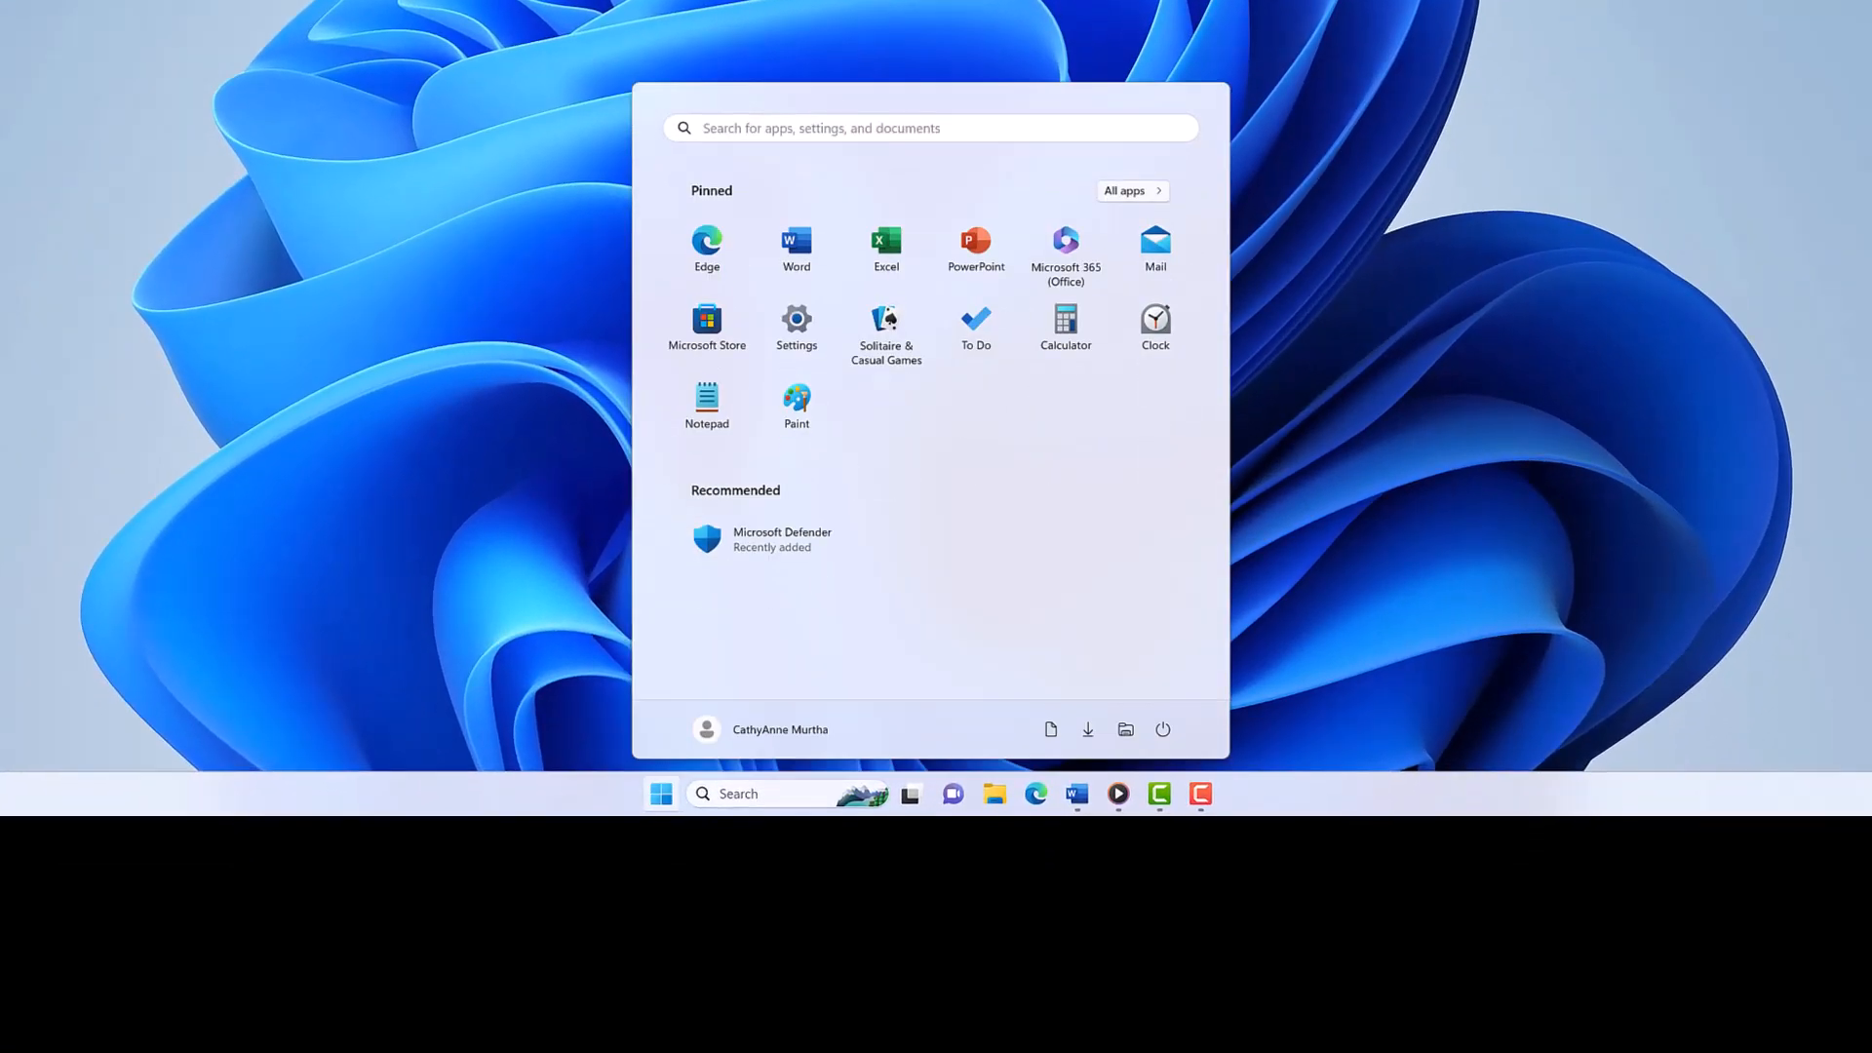
pyautogui.write('start sett')
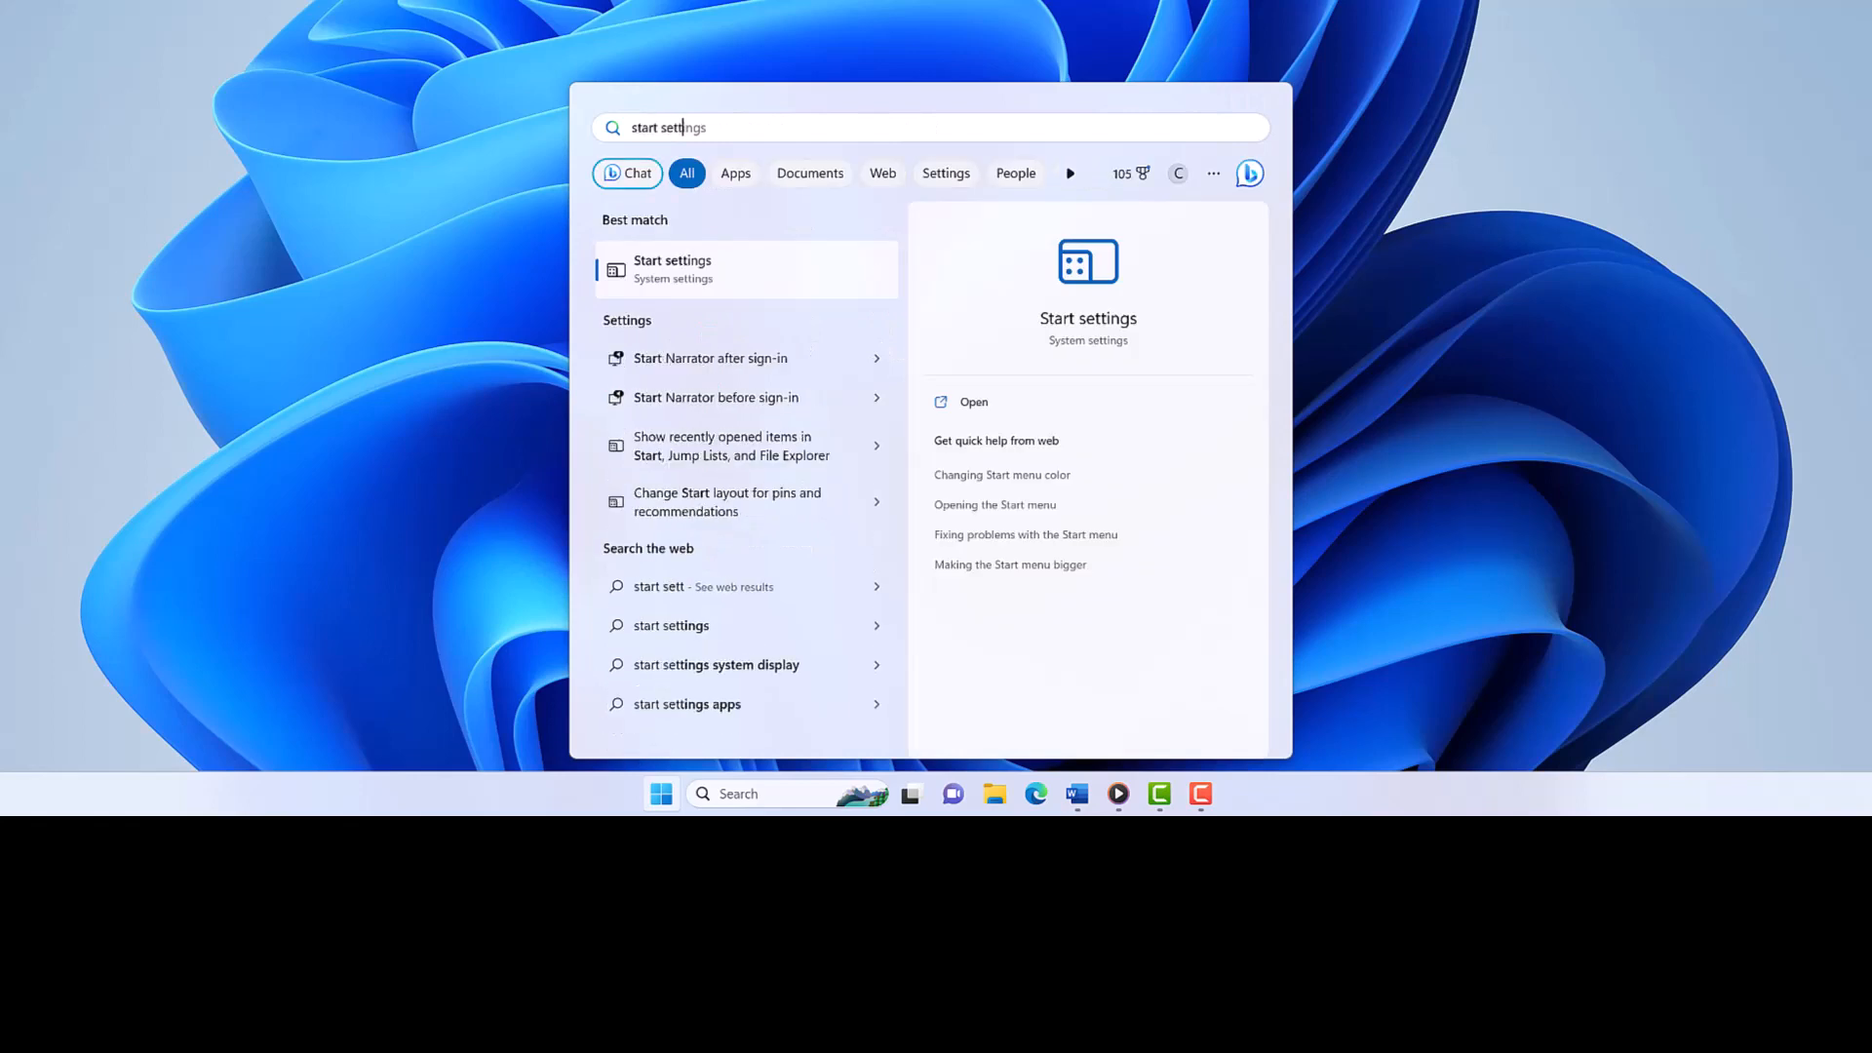
pyautogui.write('ings')
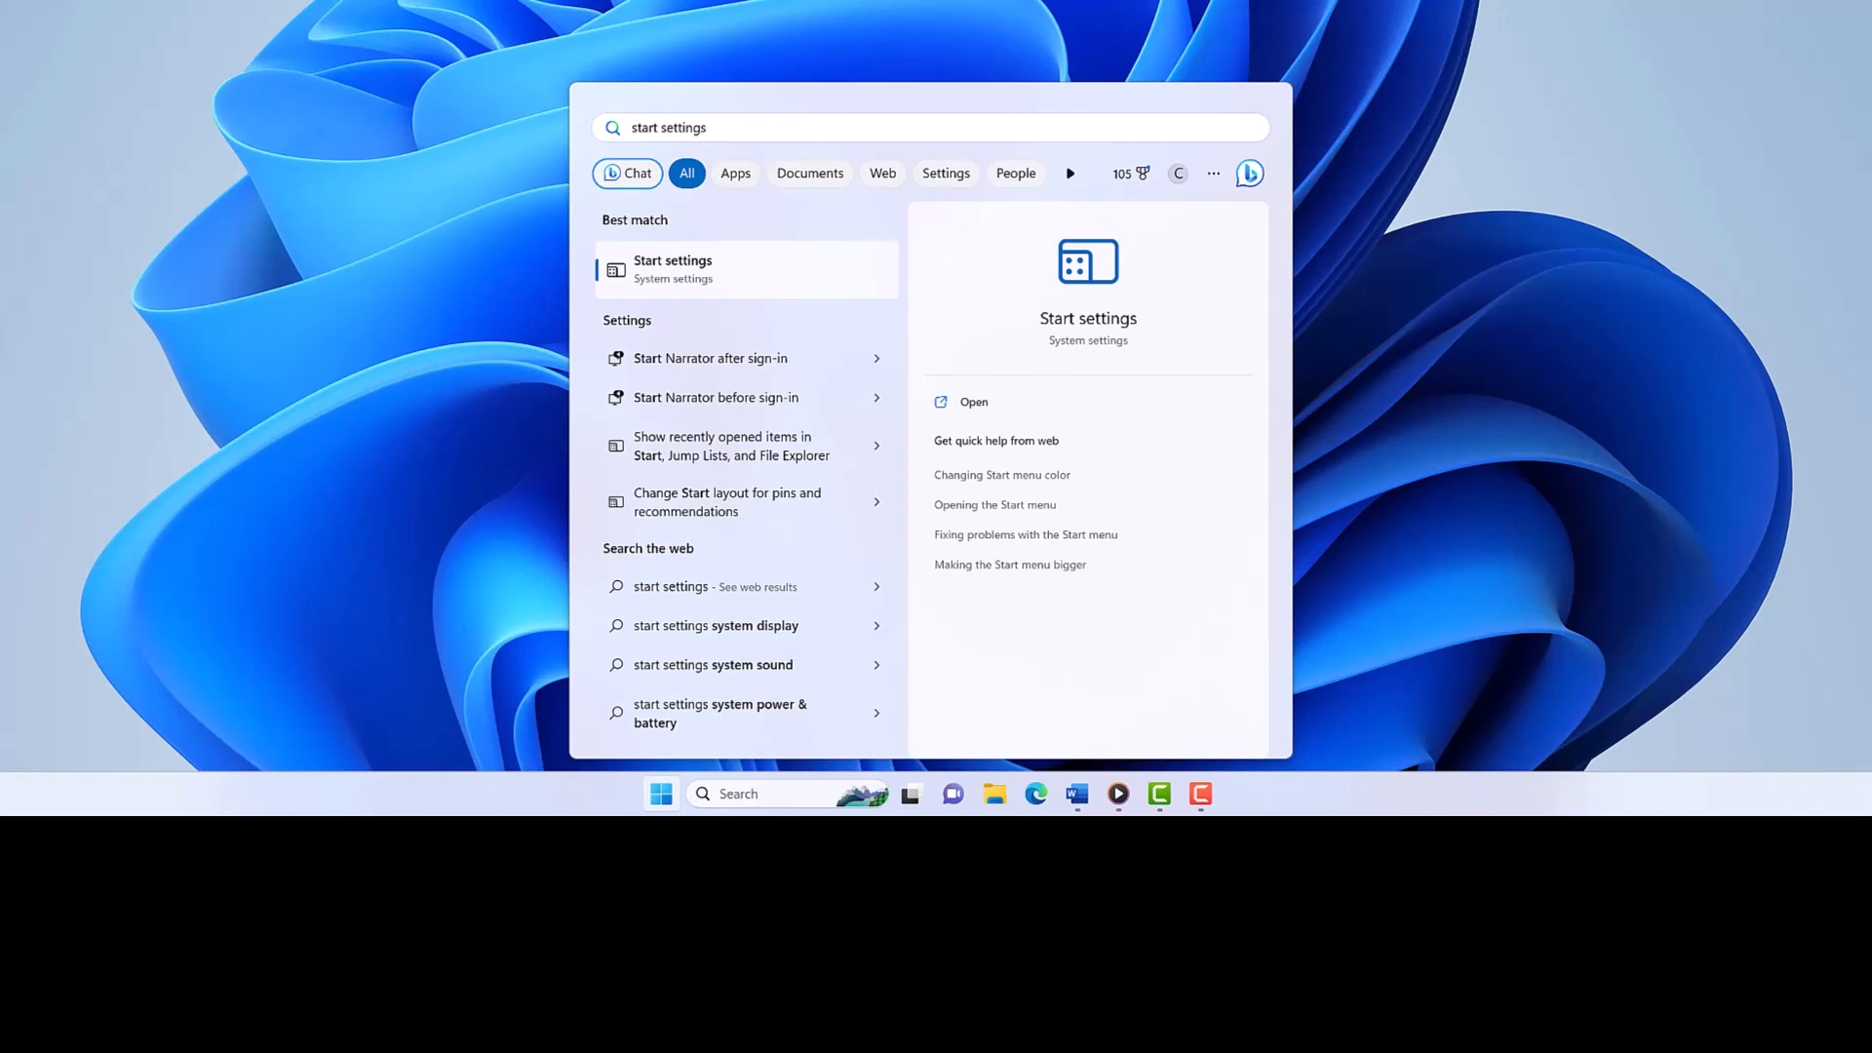
pyautogui.press('Return')
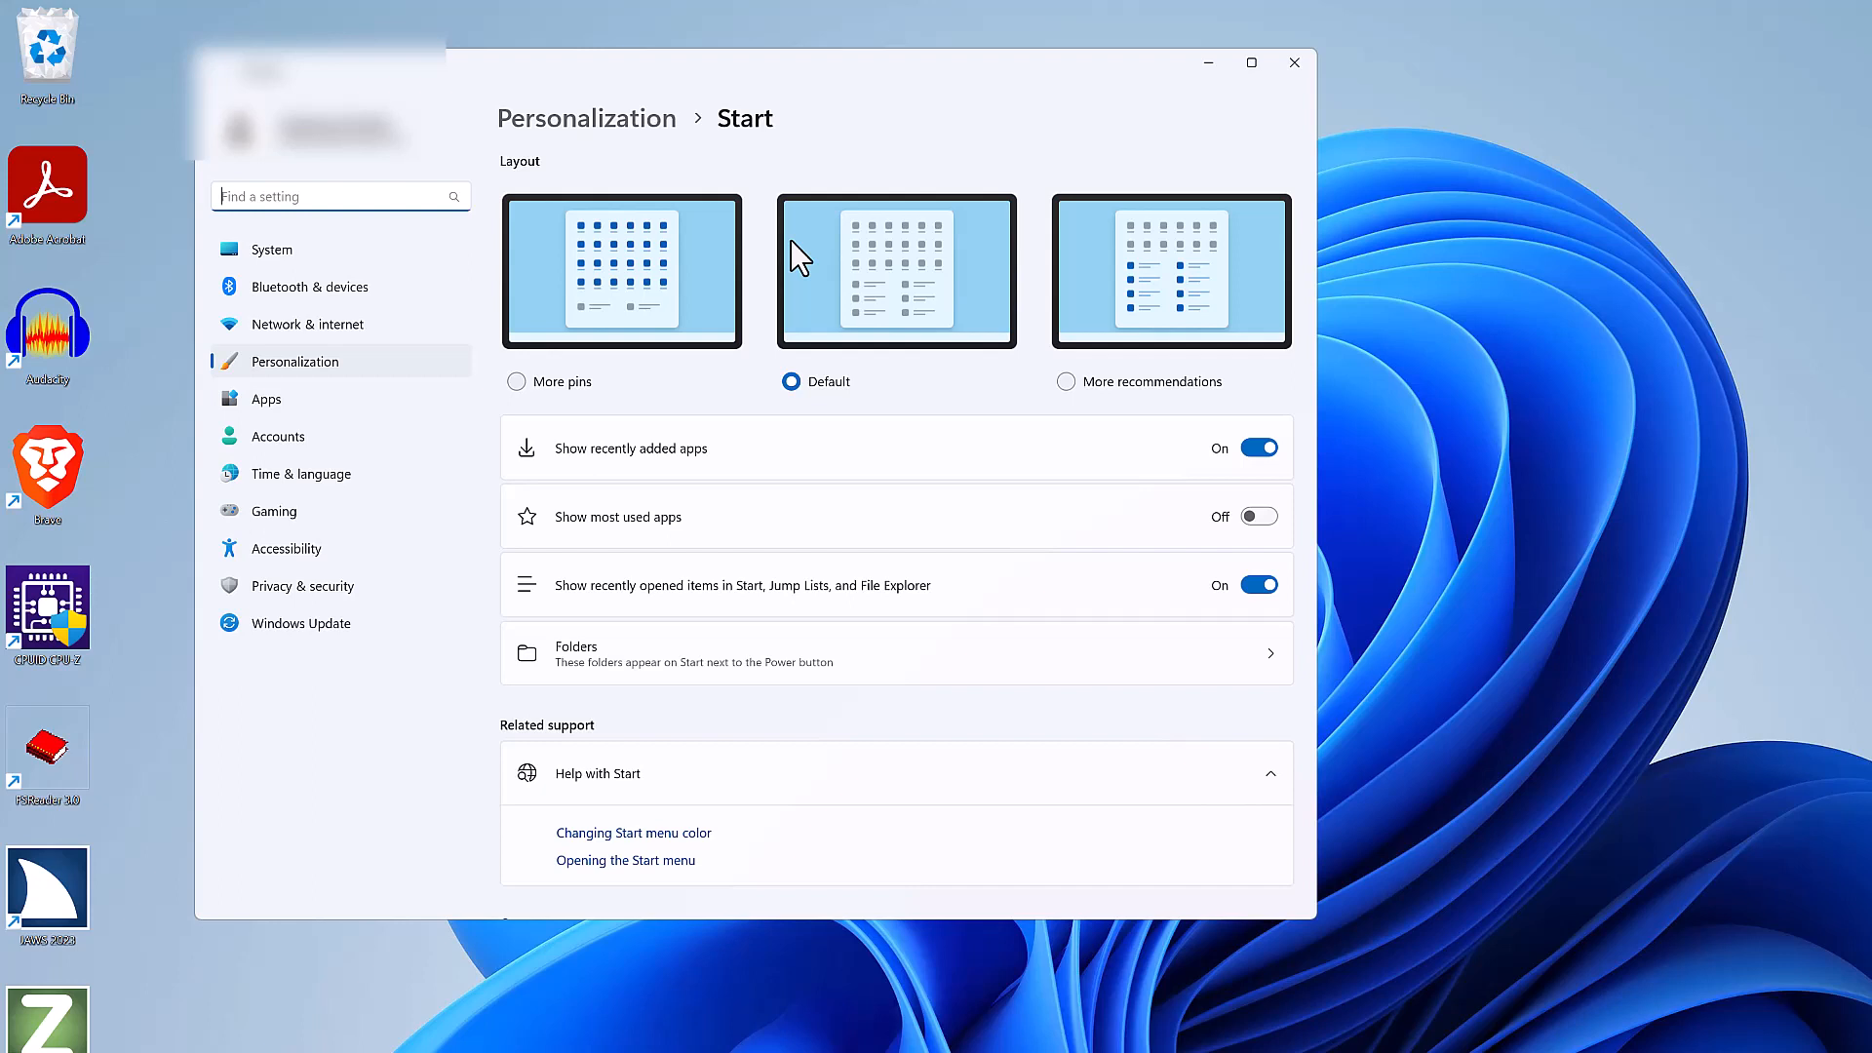
# - Move through the Settings category list, the Personalization heading link and the Start layout choices to examine how the page is organized
pyautogui.press('Tab')
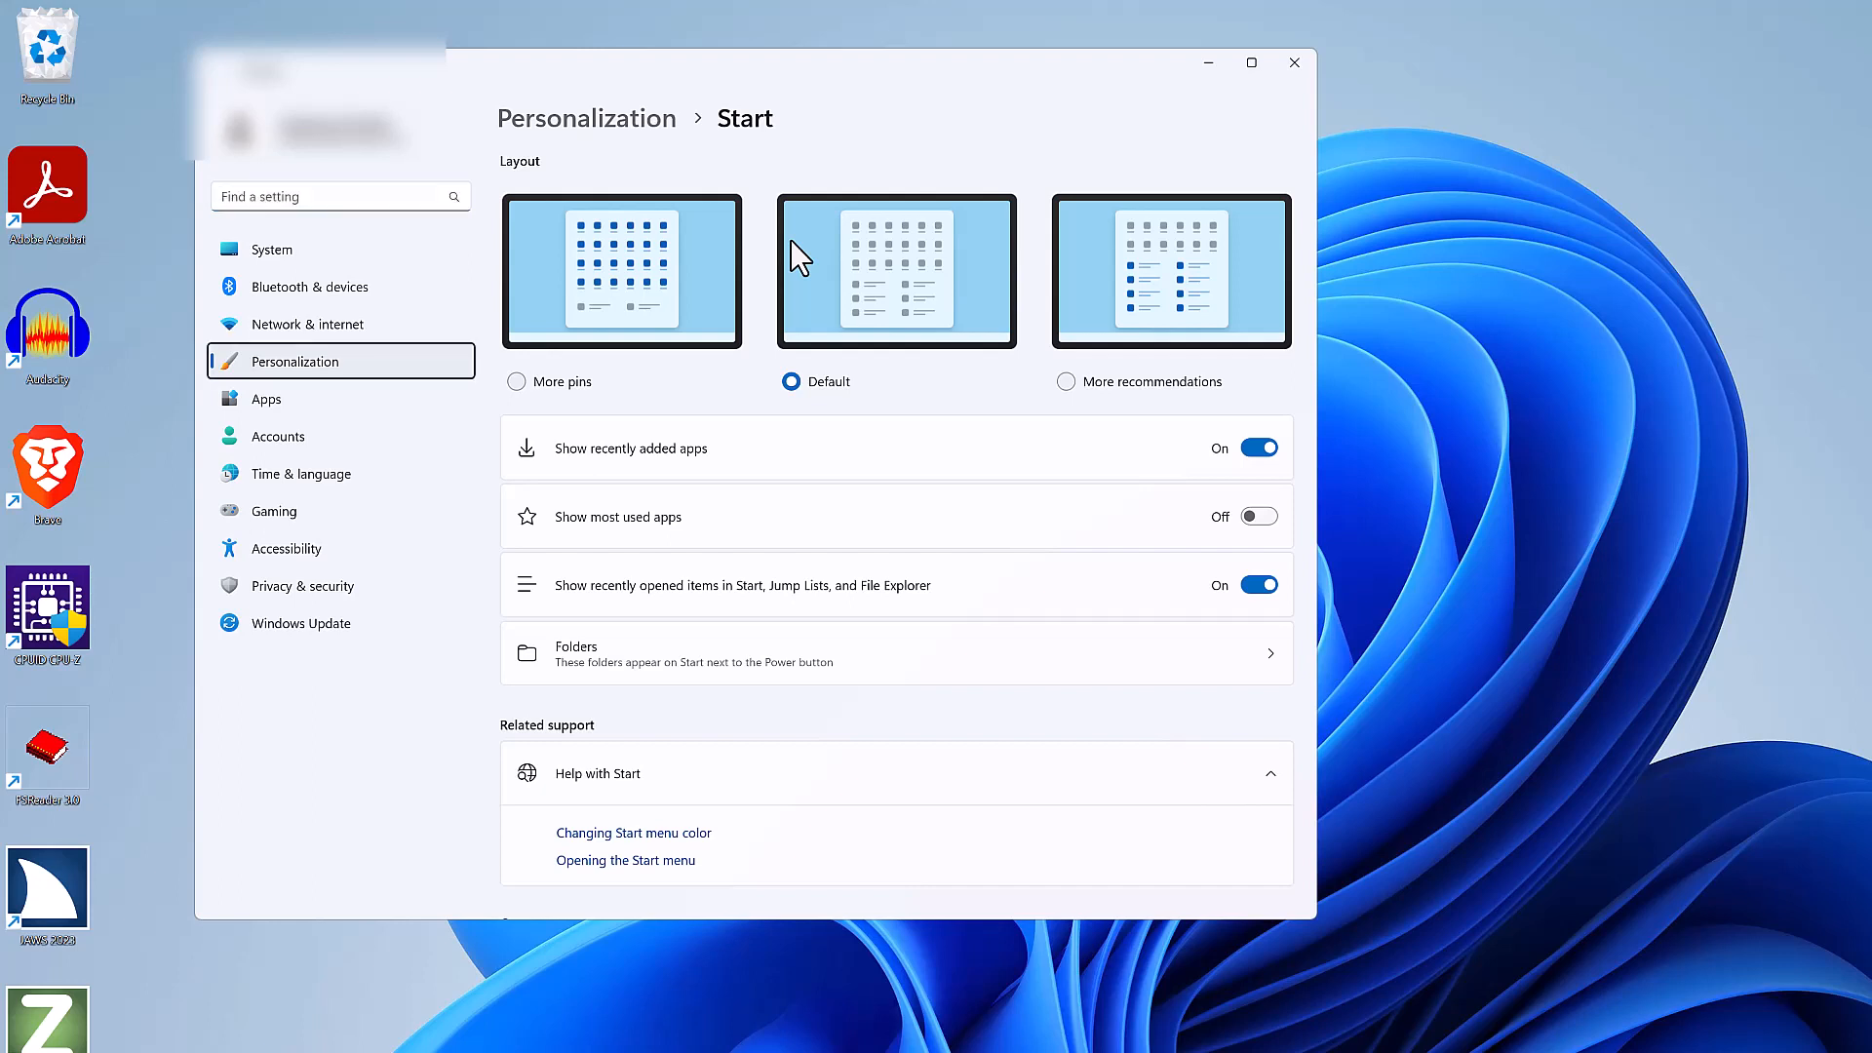
pyautogui.press('Down')
pyautogui.press('Down')
pyautogui.press('Down')
pyautogui.press('Up')
pyautogui.press('Up')
pyautogui.press('Up')
pyautogui.press('Tab')
pyautogui.press('Tab')
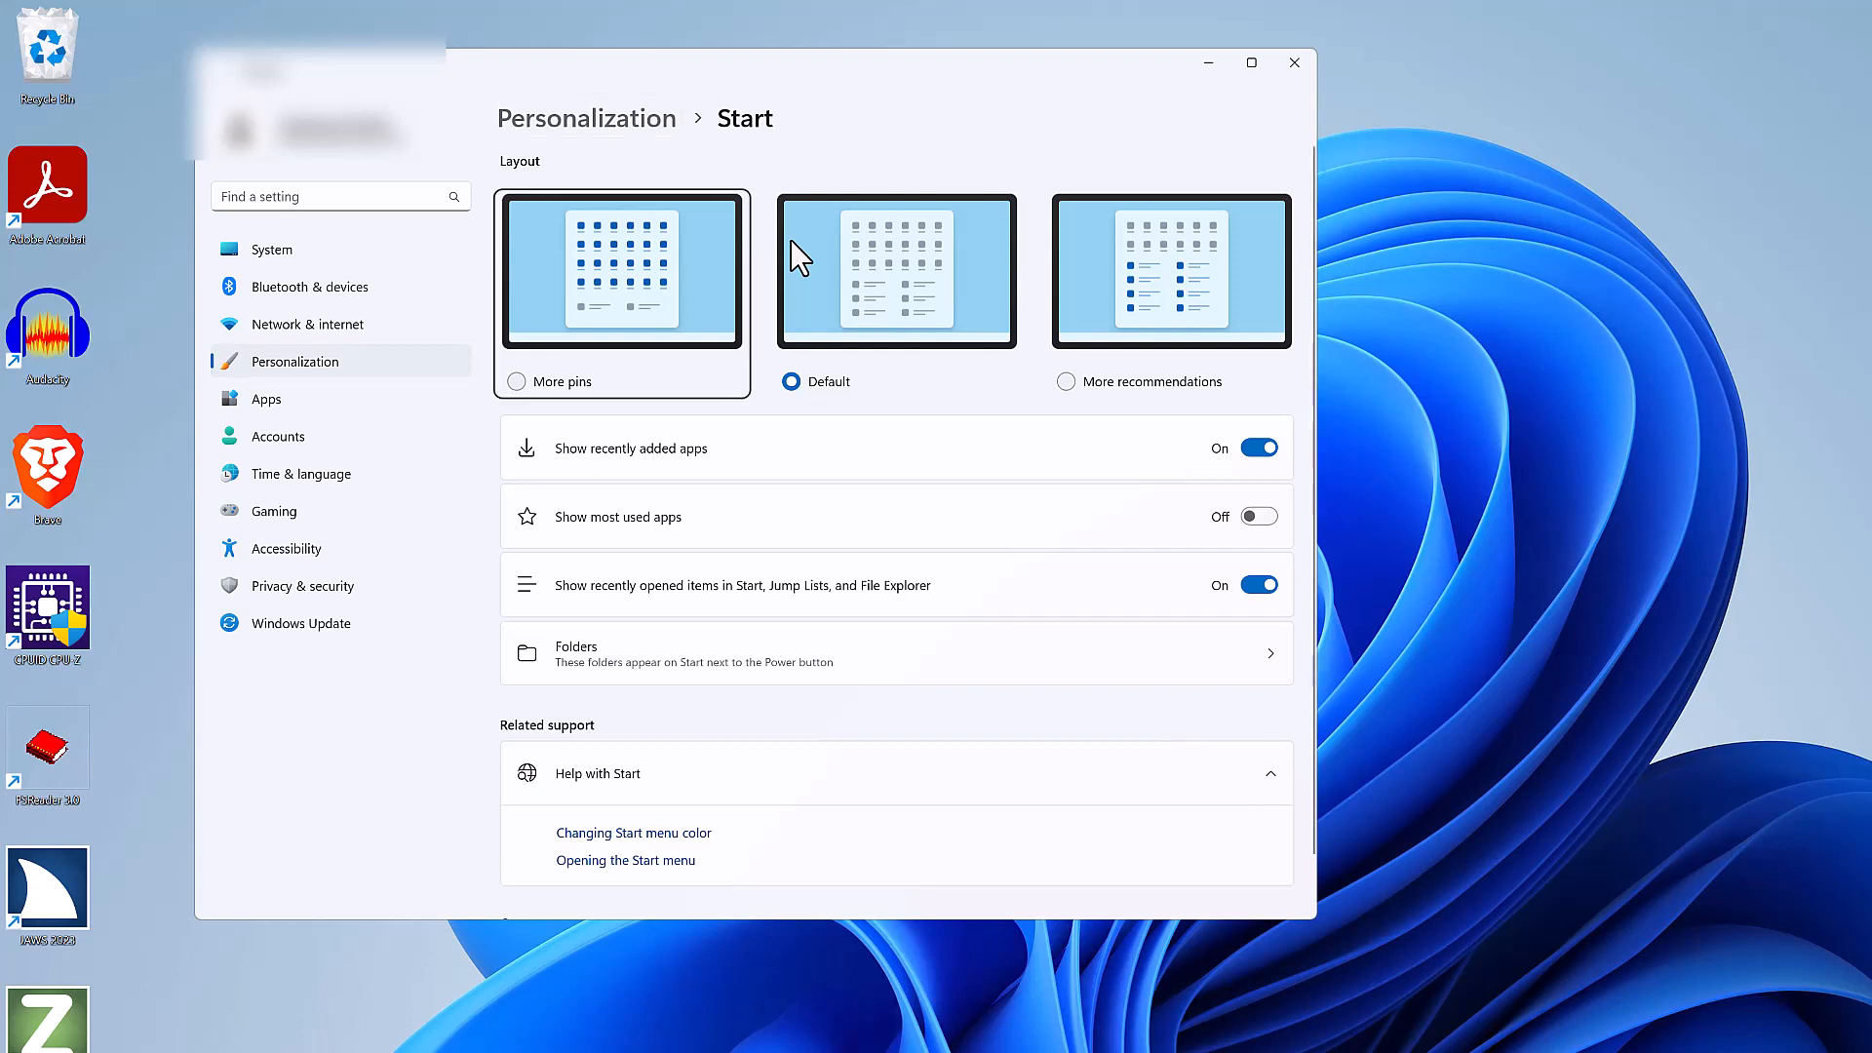
pyautogui.press('Right')
pyautogui.press('Left')
pyautogui.hotkey('shift', 'Tab')
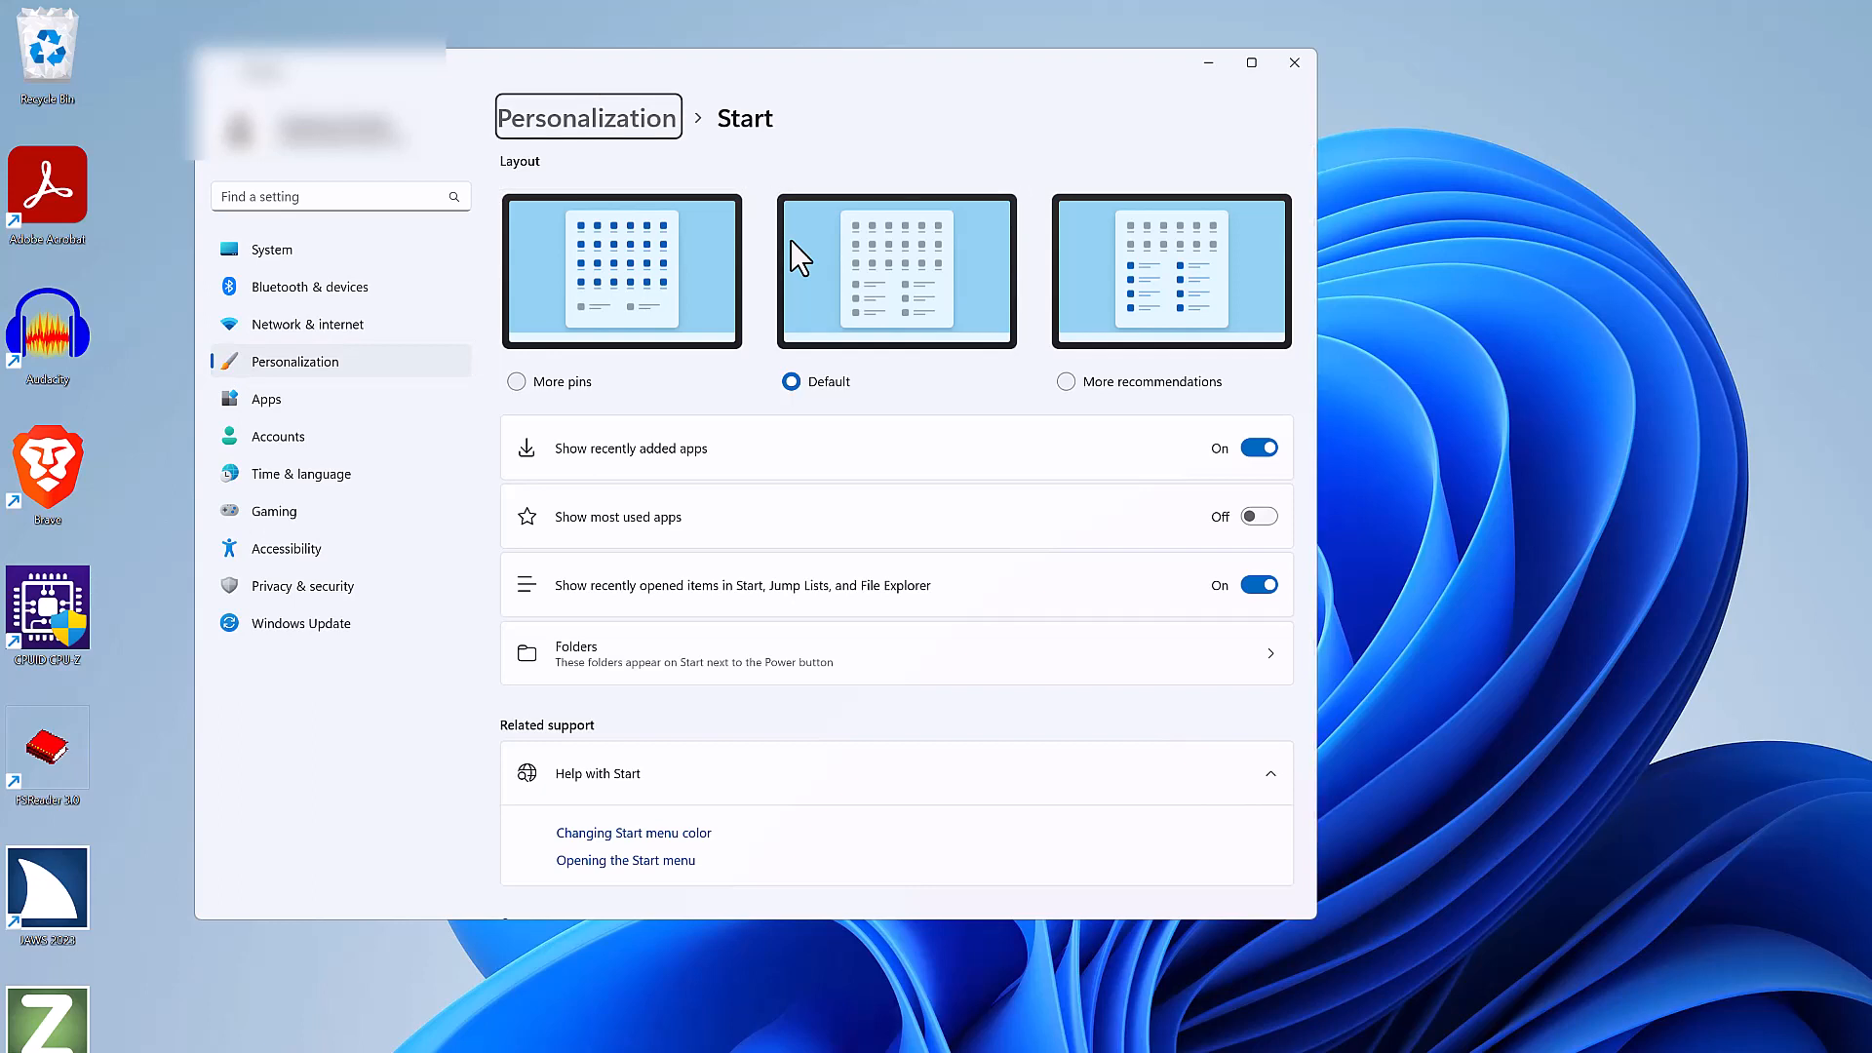
pyautogui.hotkey('shift', 'Tab')
pyautogui.press('Tab')
pyautogui.press('Tab')
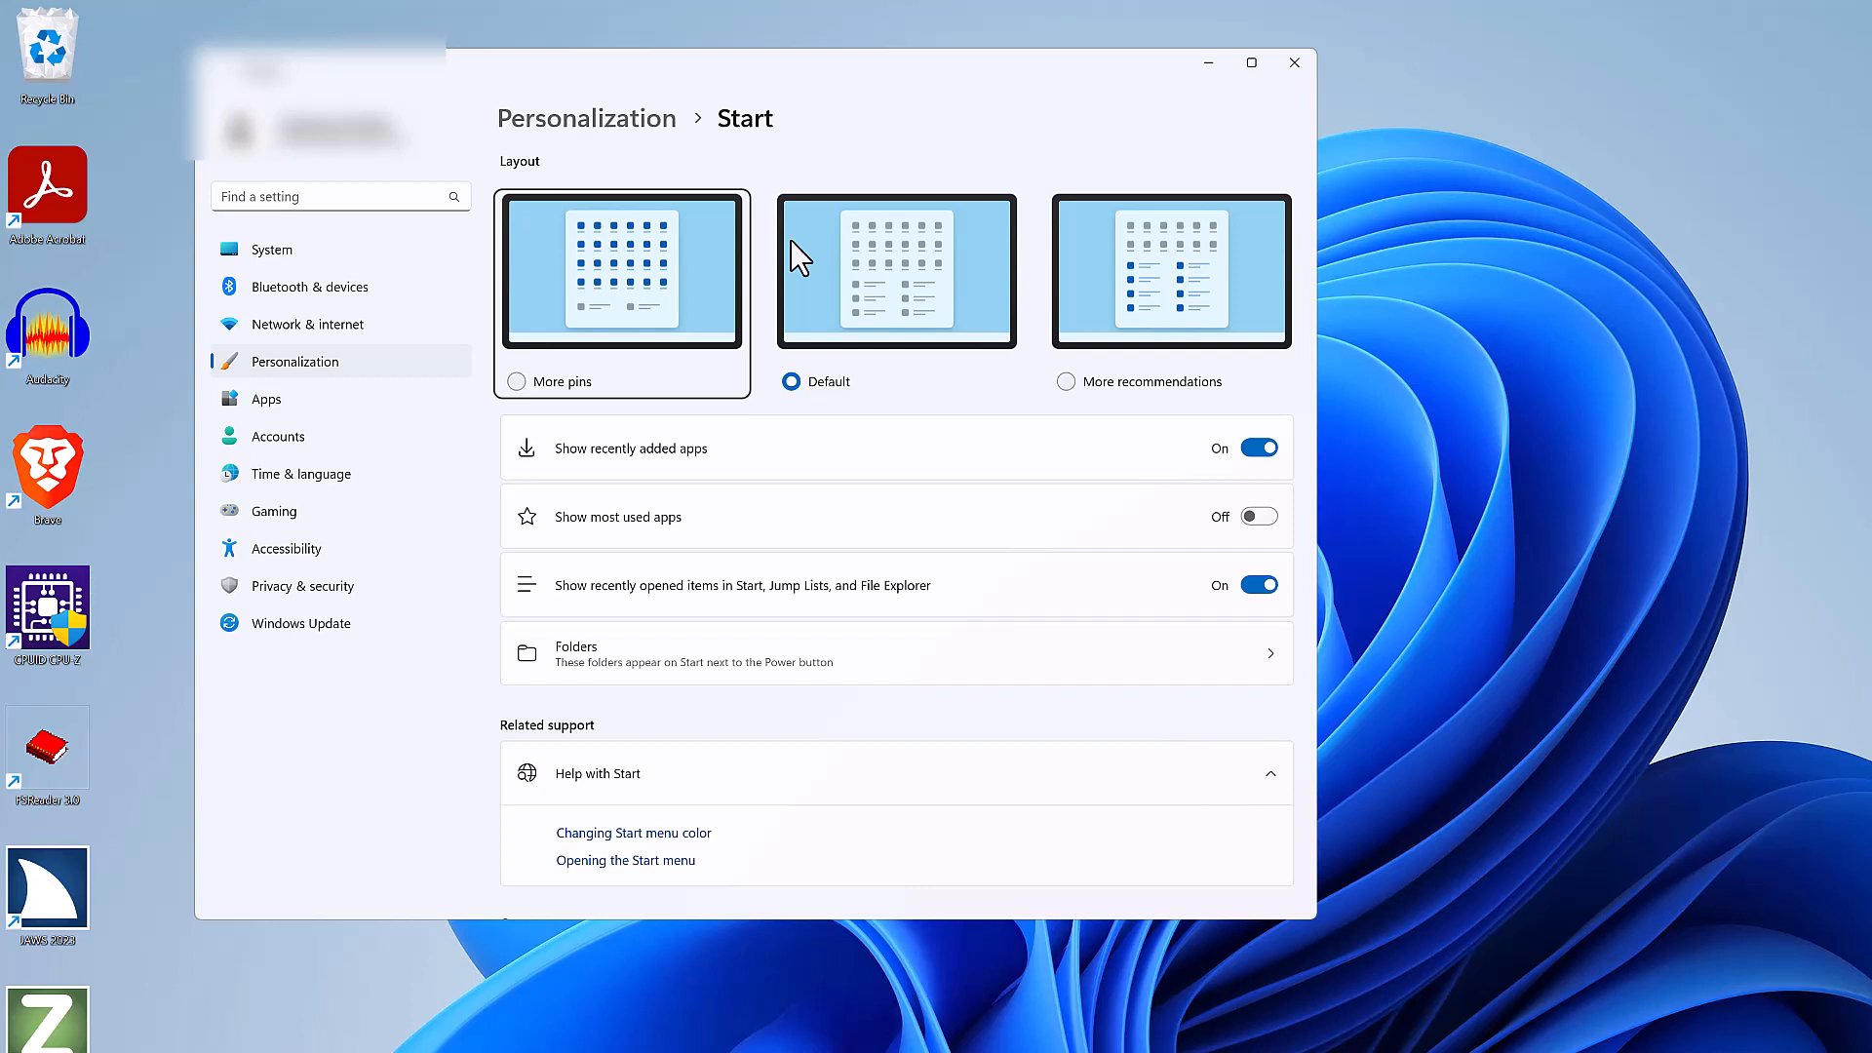
# - Go through the Start layout choices, switch the layout to More pins, and set it back to Default
pyautogui.press('Right')
pyautogui.press('Right')
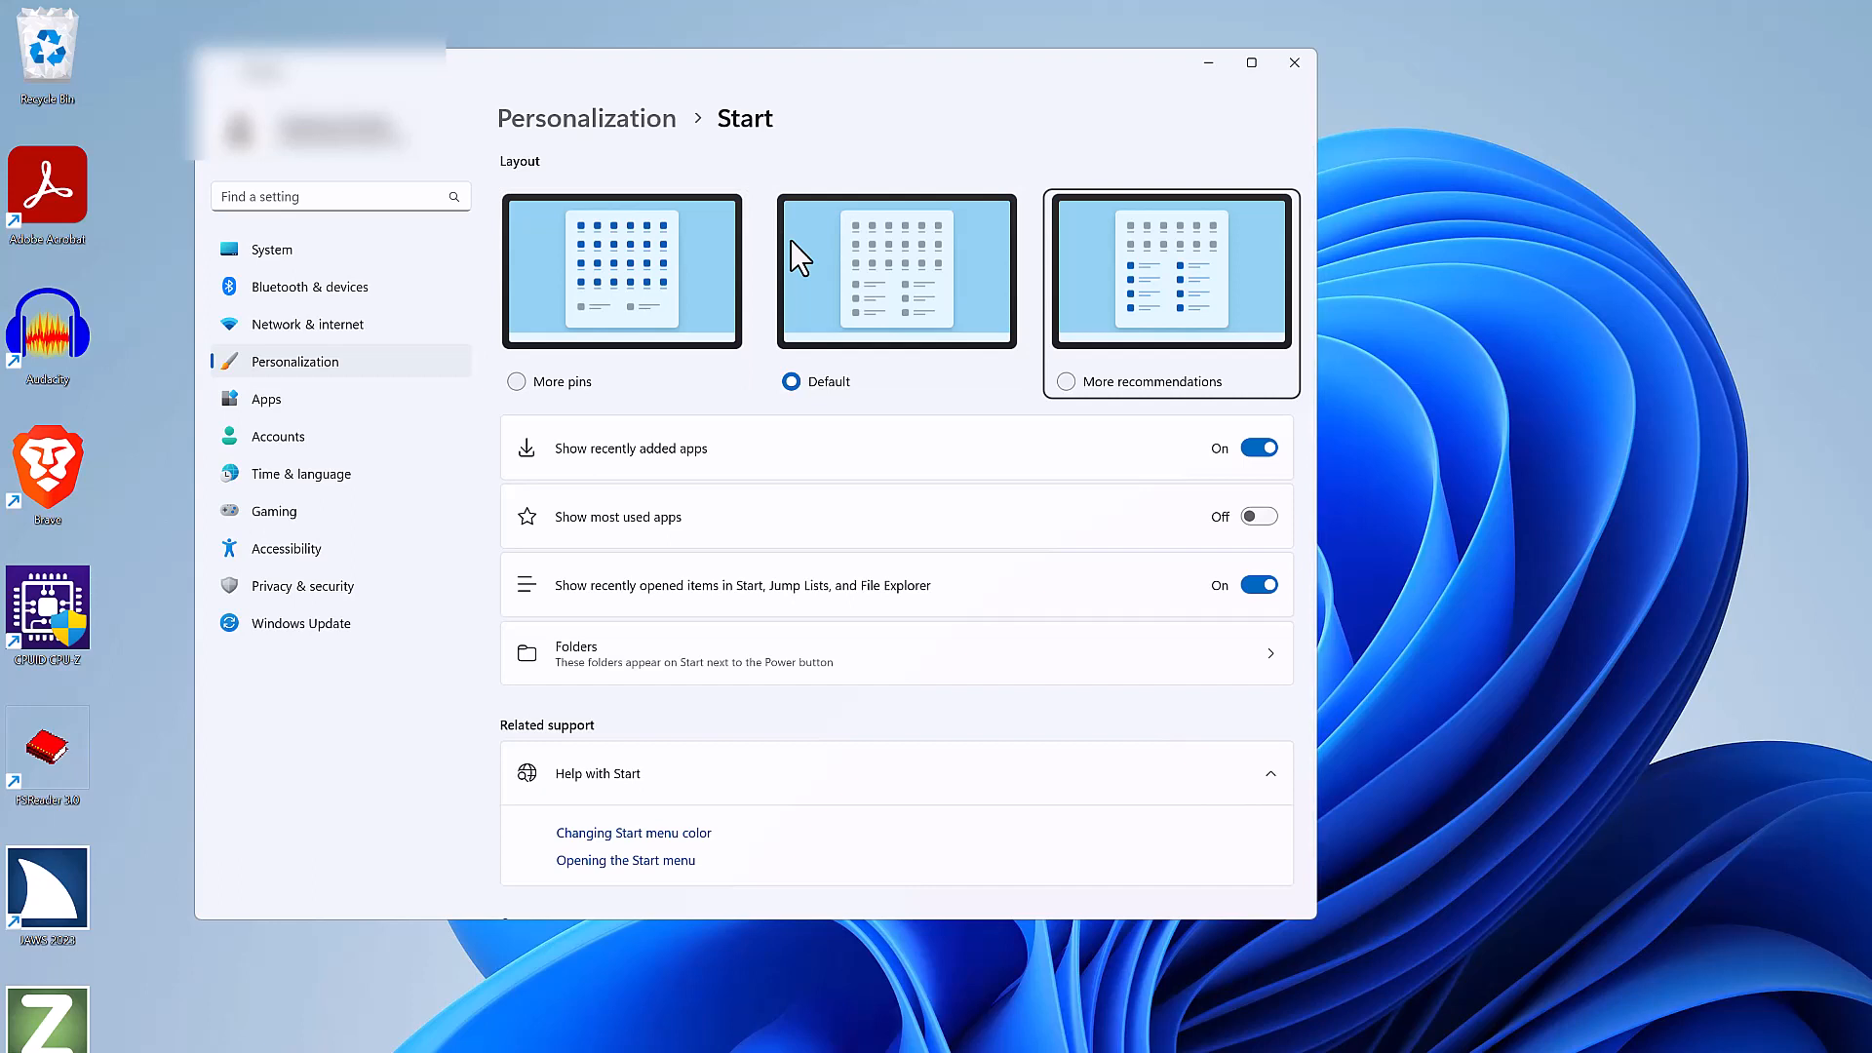
pyautogui.press('Left')
pyautogui.press('Left')
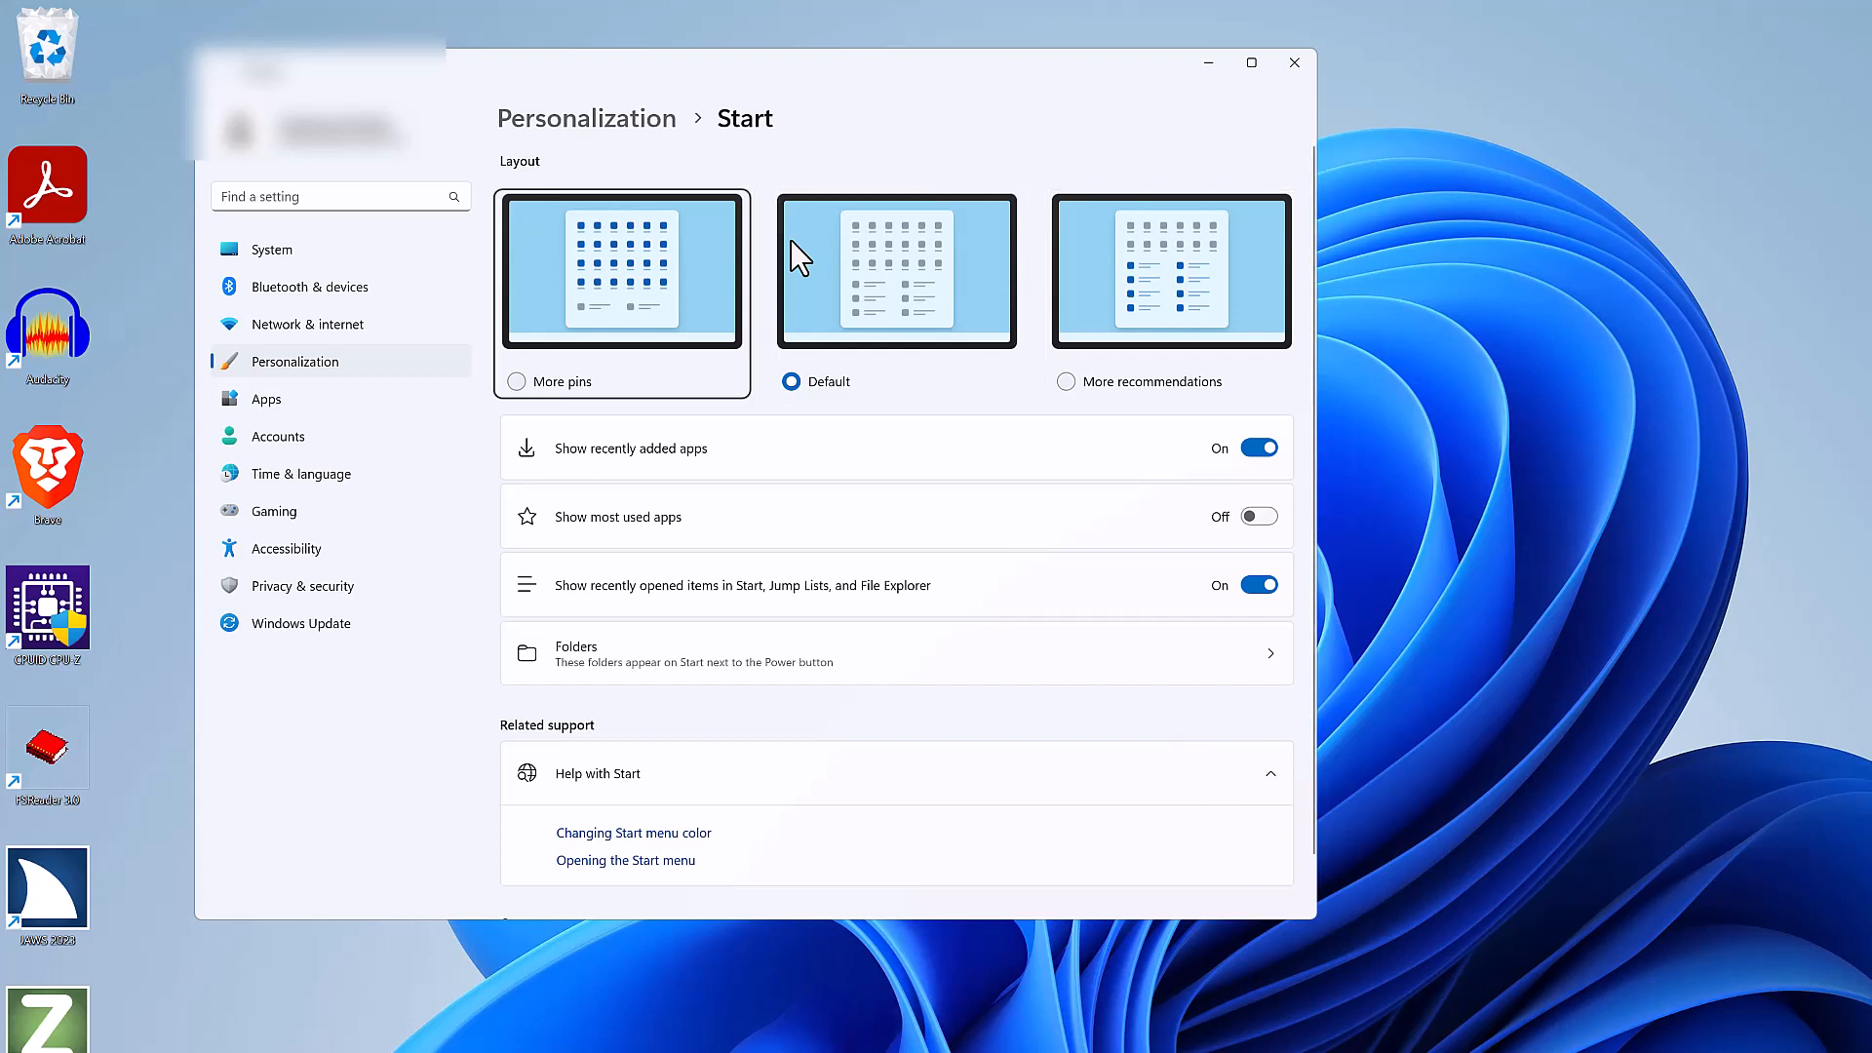
pyautogui.press('space')
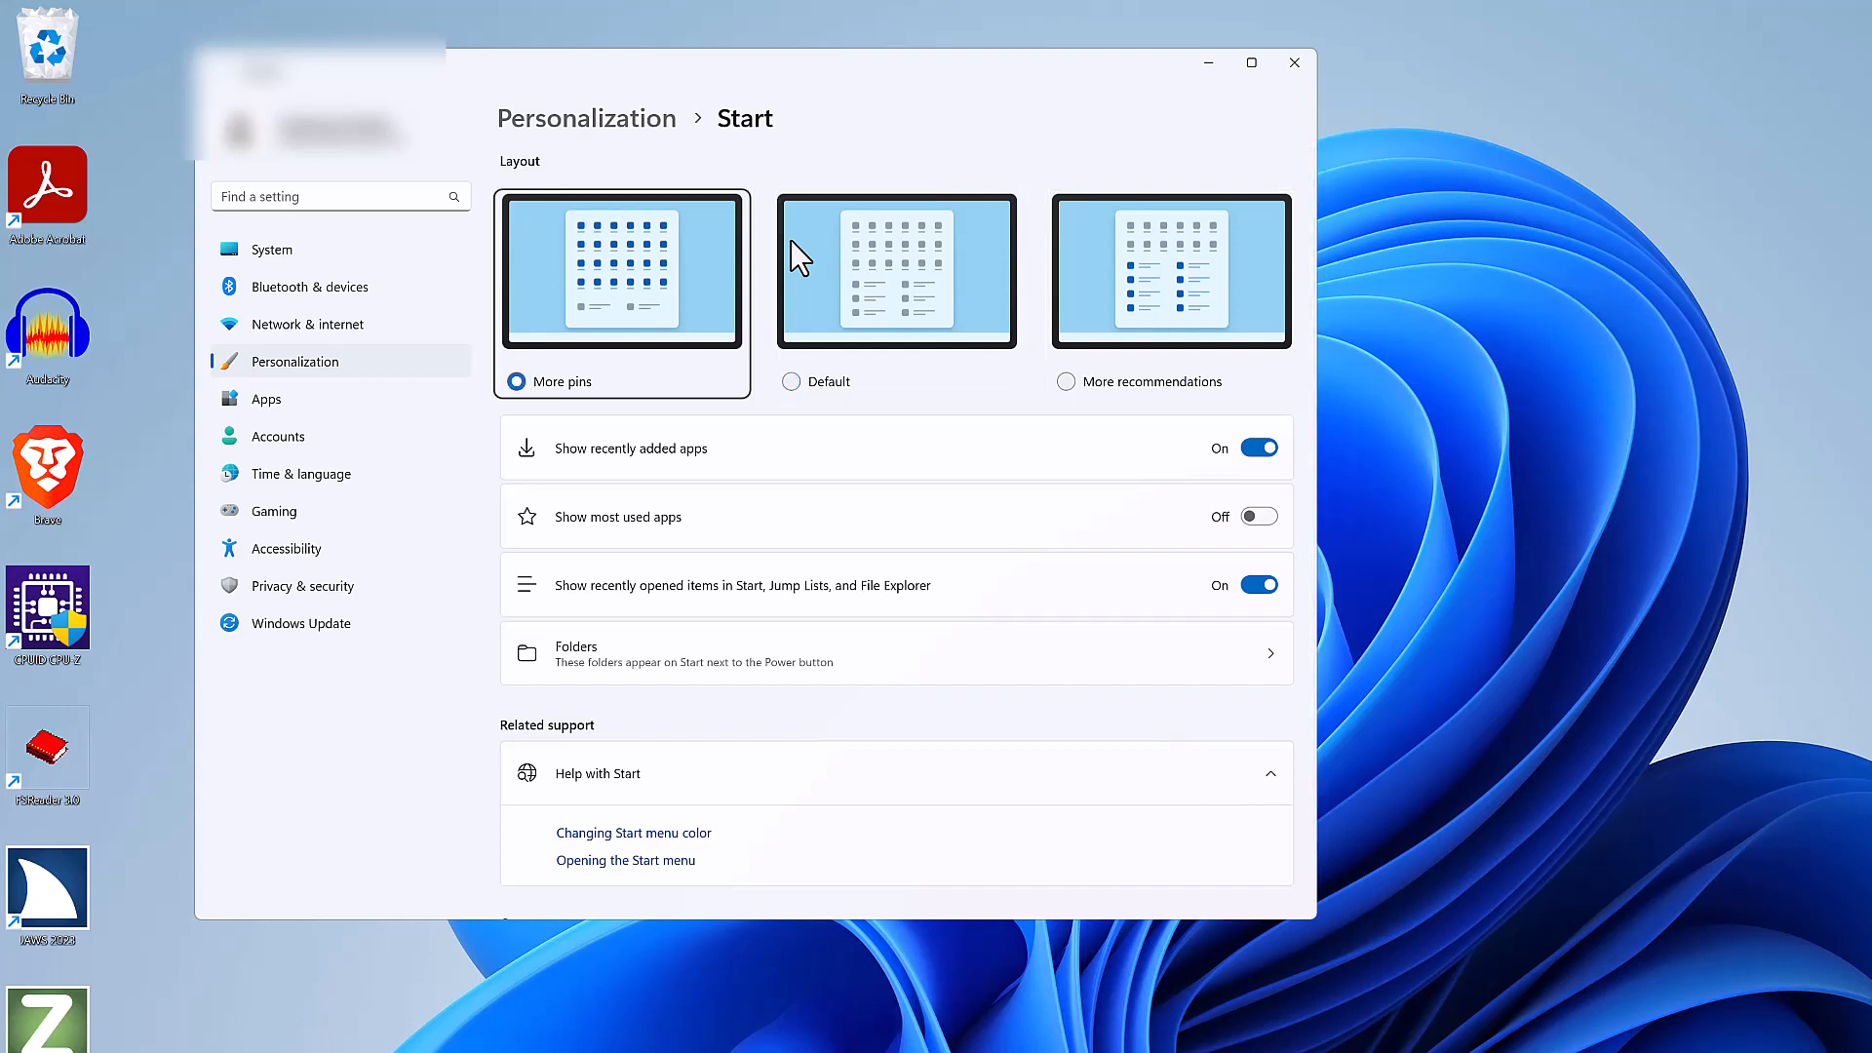
pyautogui.press('Right')
pyautogui.press('space')
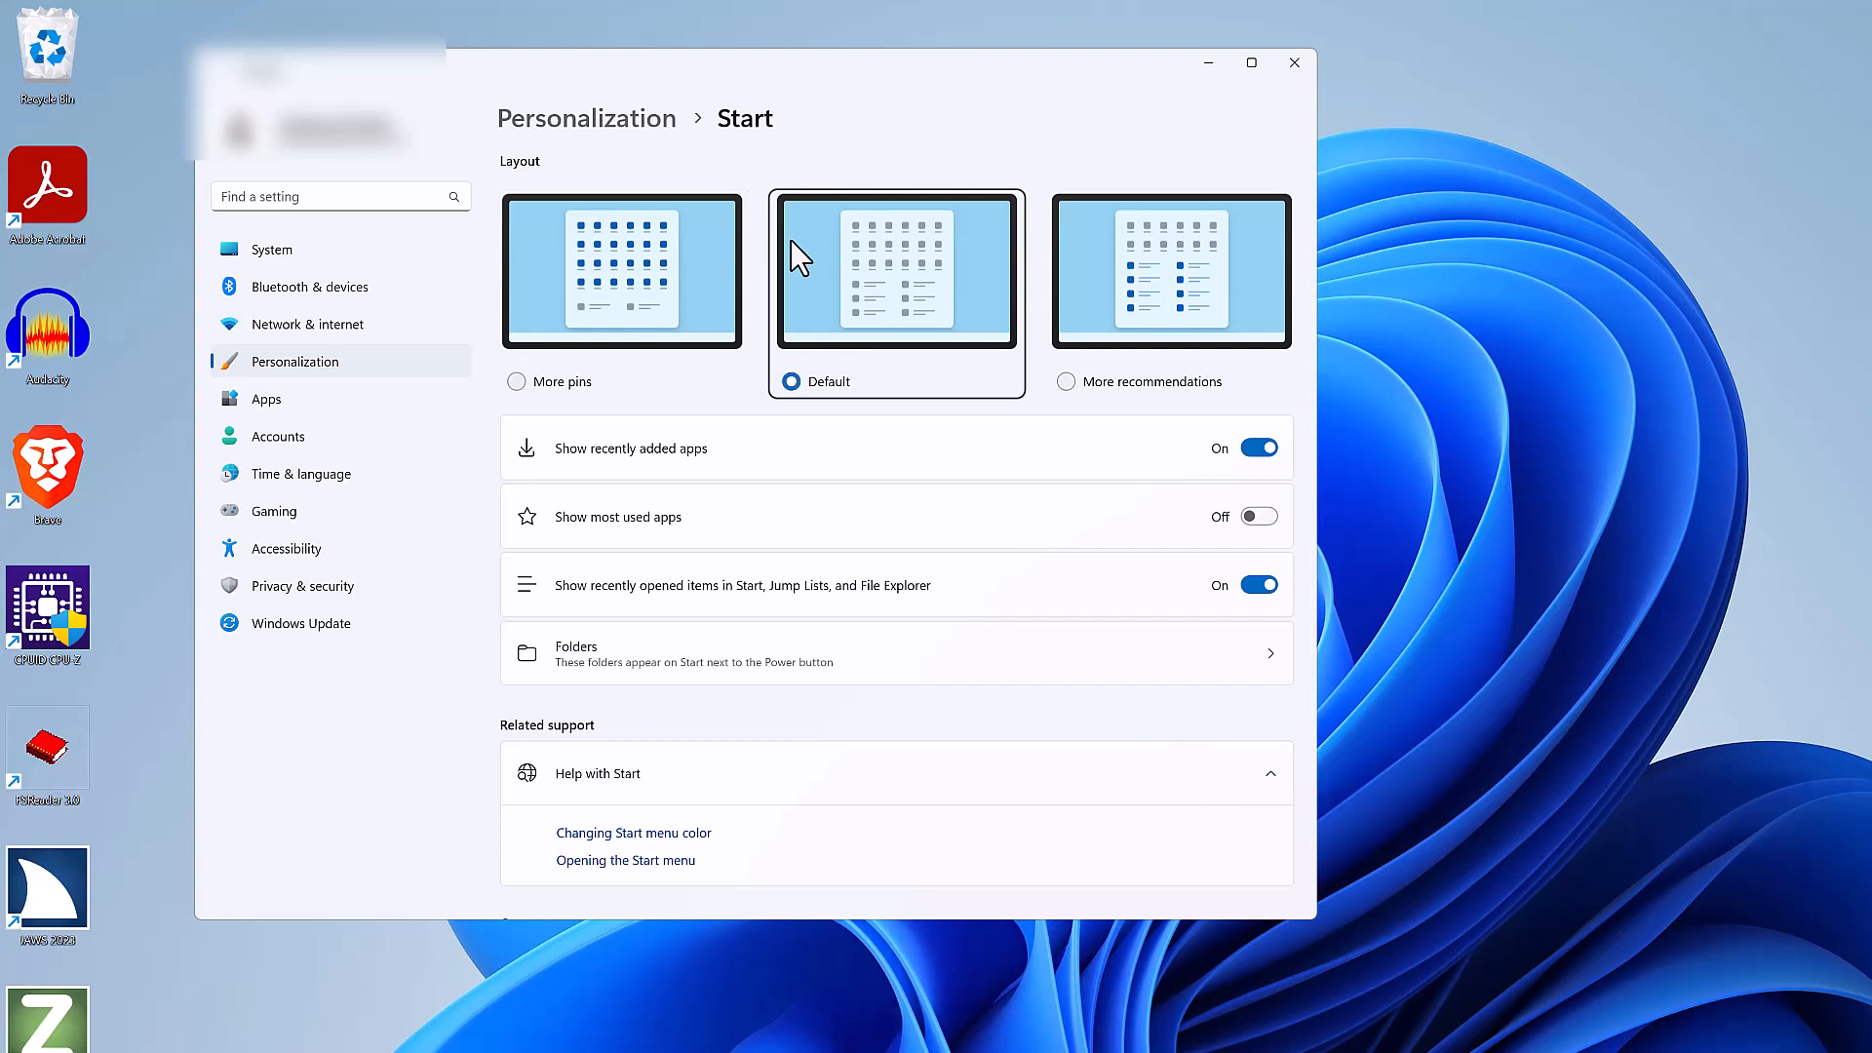
# - Examine the More pins, Default and More recommendations layouts without changing the selection
pyautogui.press('Right')
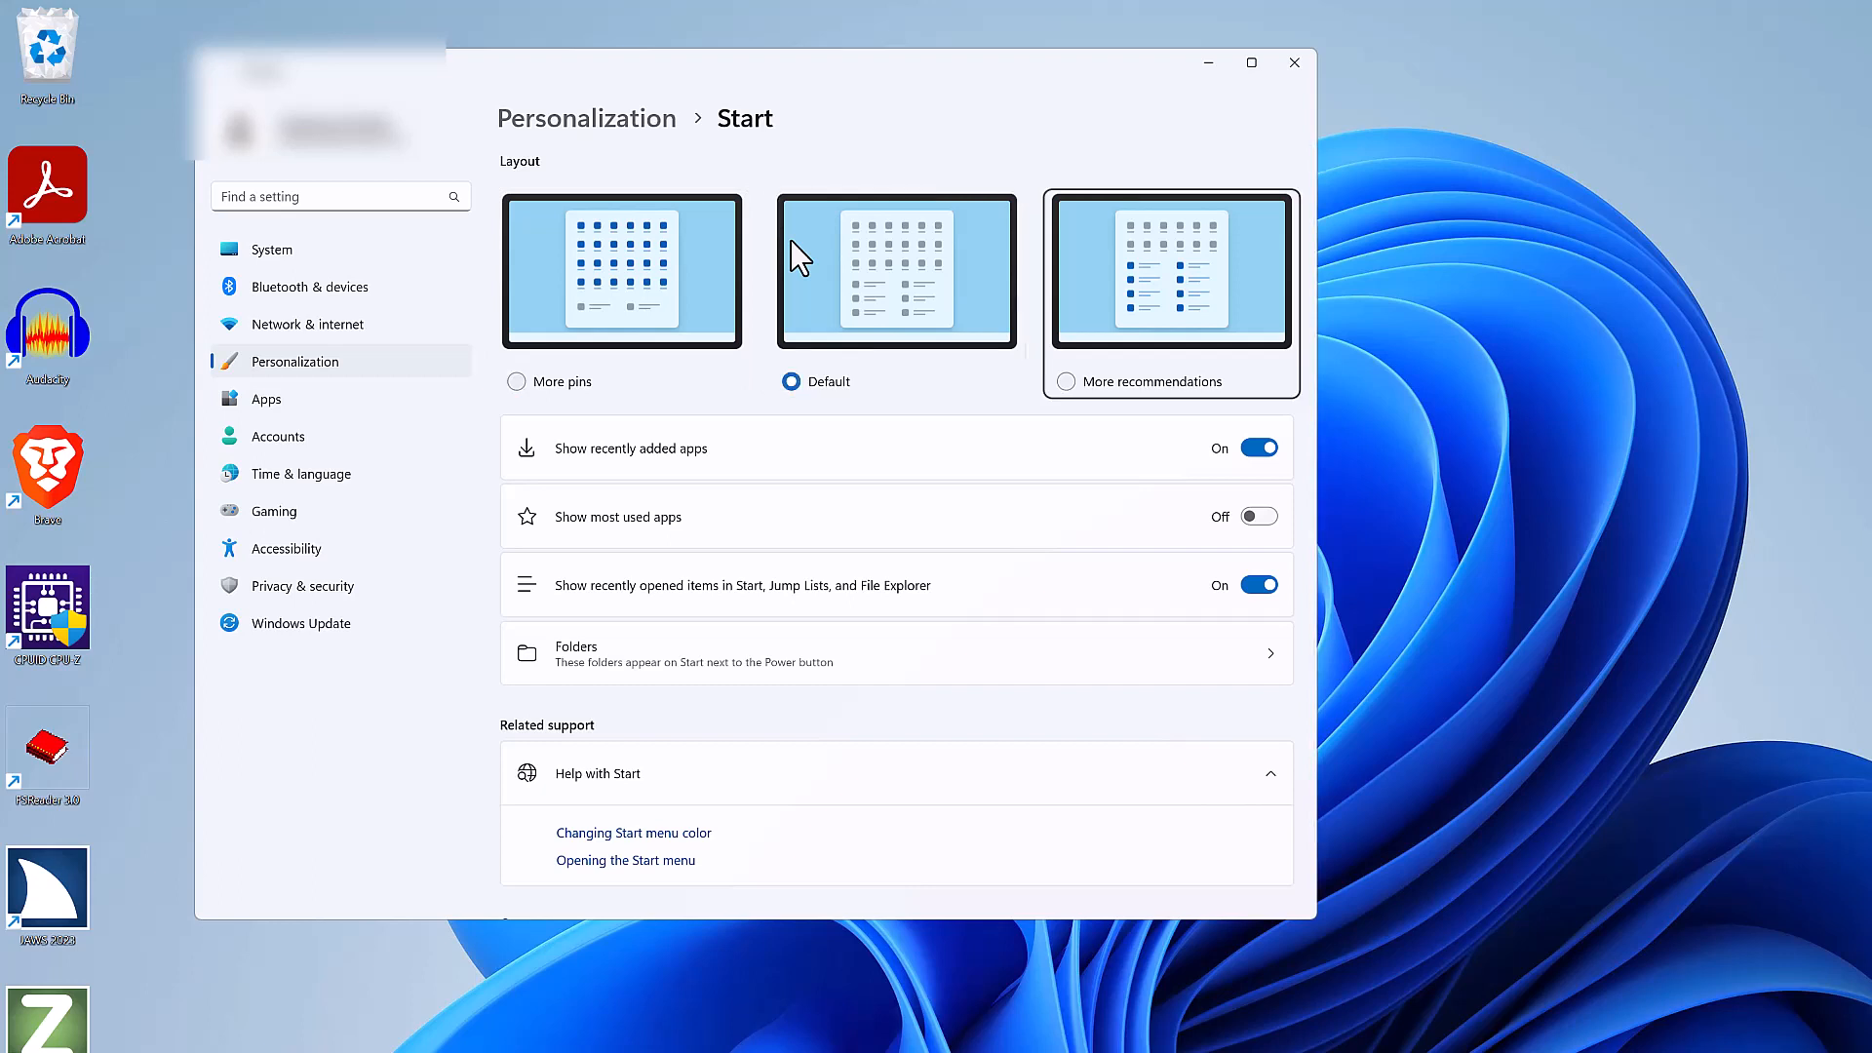
pyautogui.press('Left')
pyautogui.press('Left')
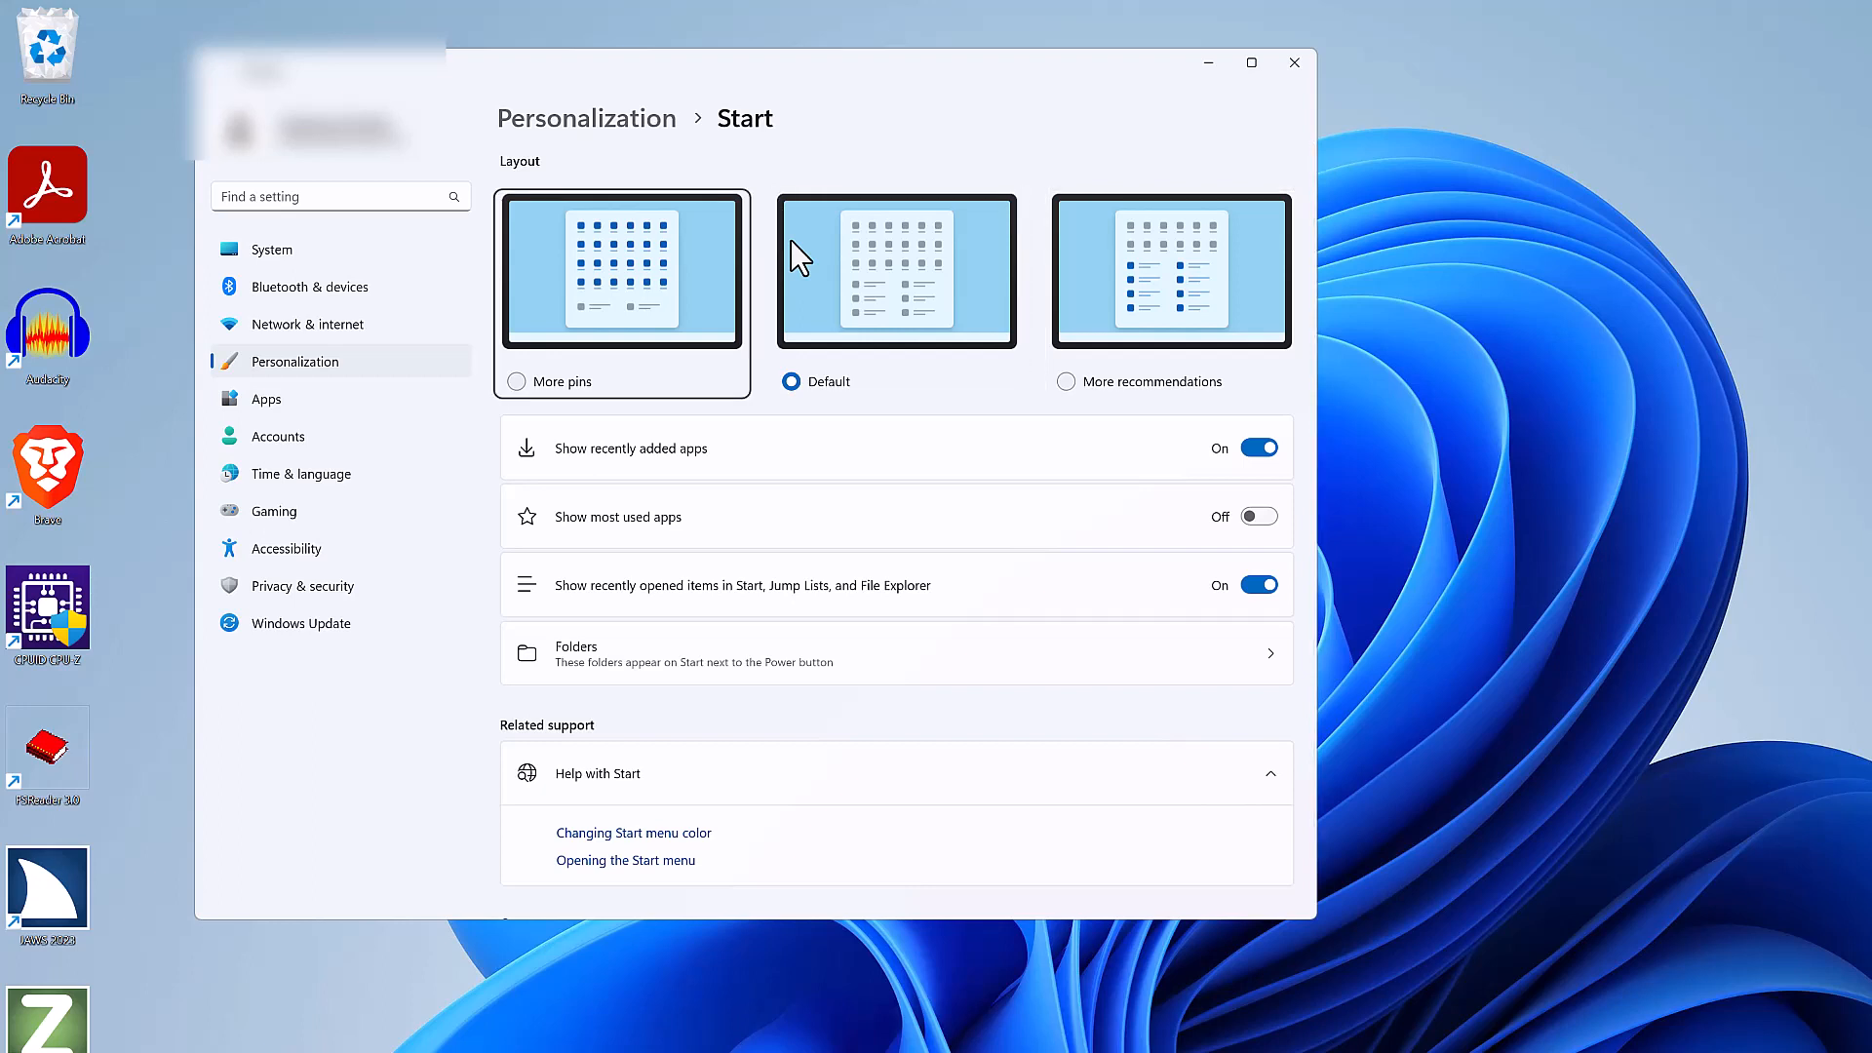
pyautogui.press('Right')
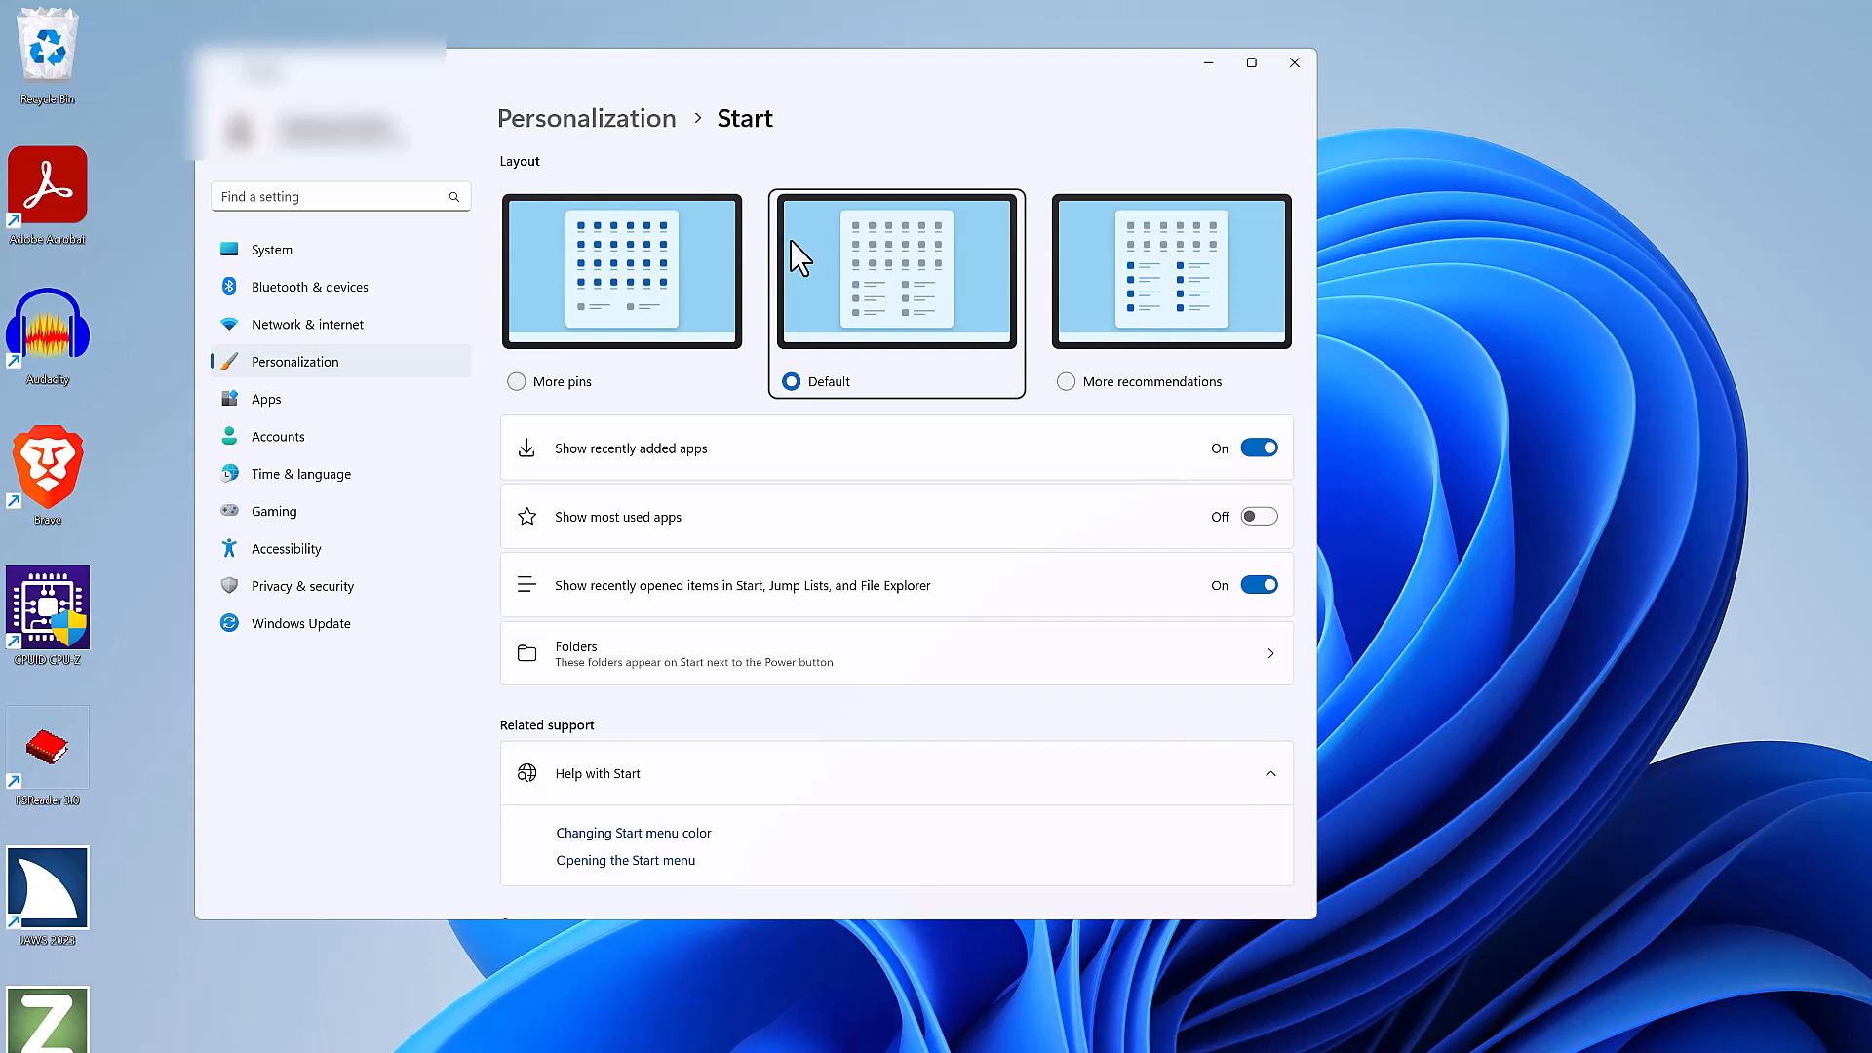
pyautogui.press('Right')
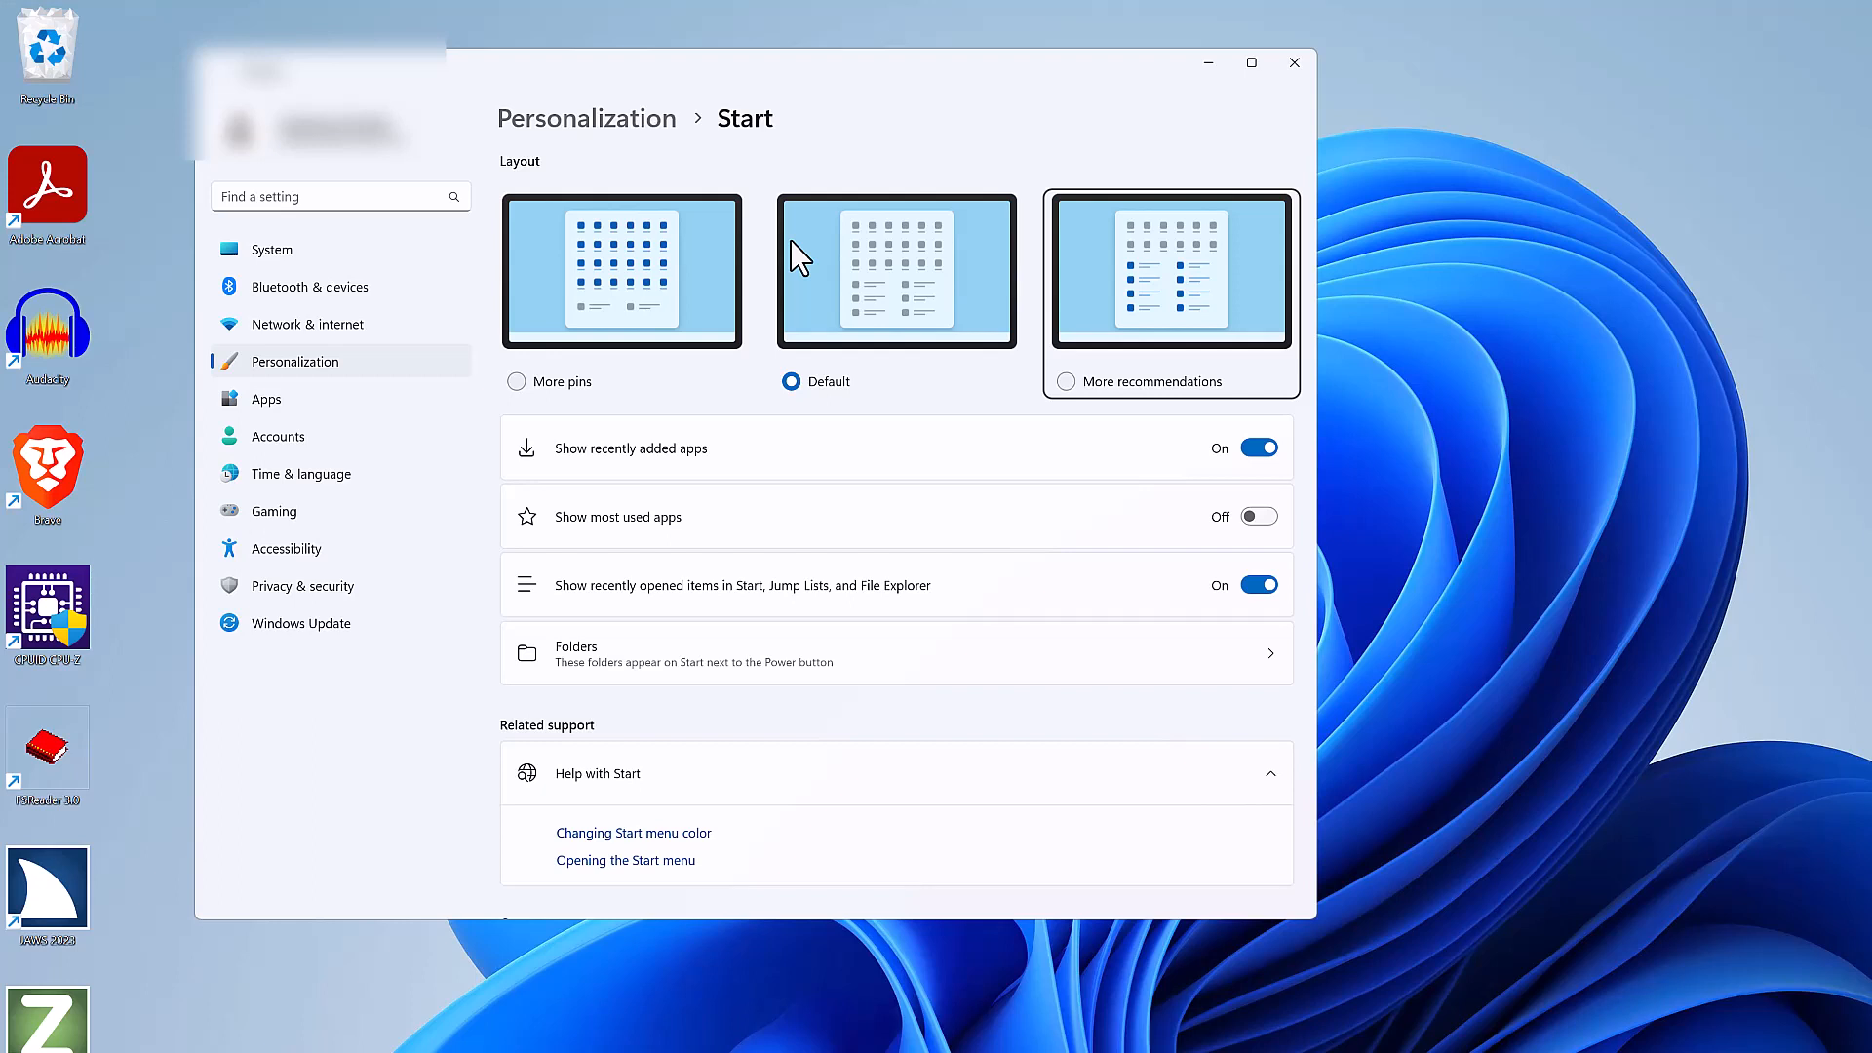
# - Turn Show recently added apps off and back on
pyautogui.press('Tab')
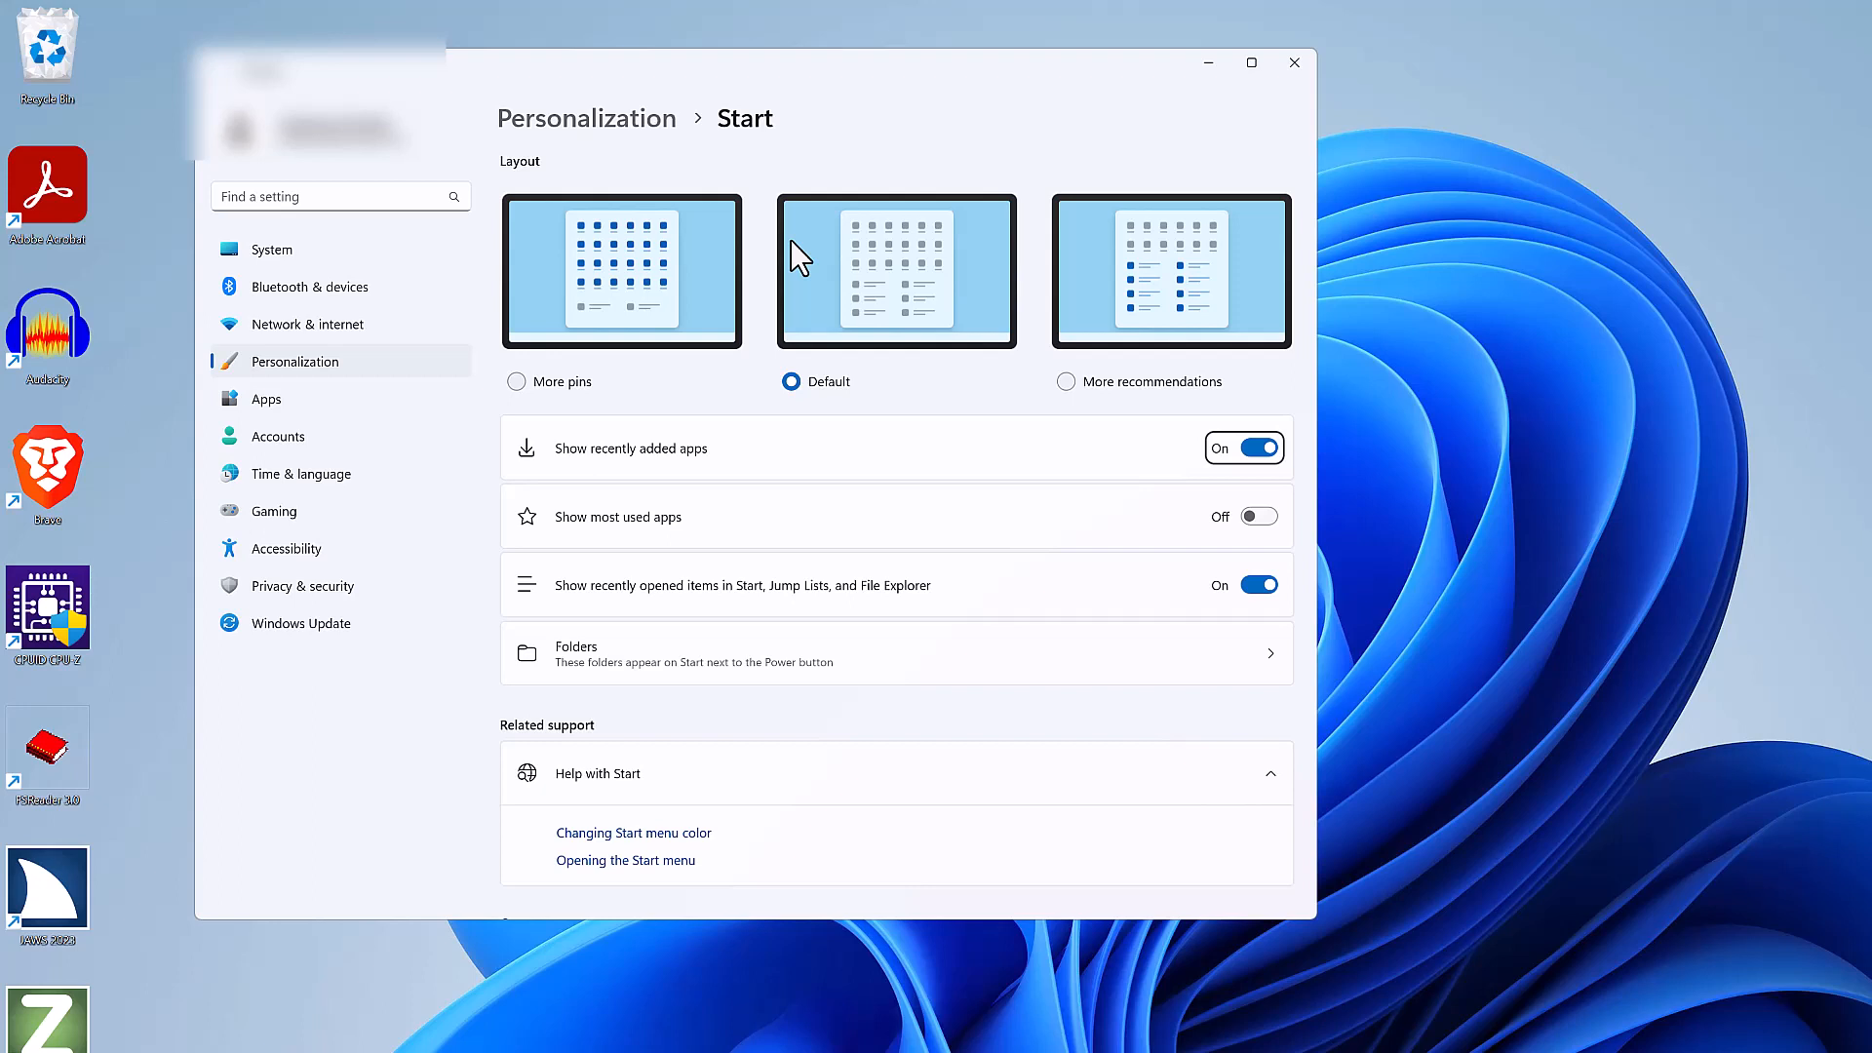
pyautogui.press('space')
pyautogui.press('space')
# - Turn Show most used apps on and back off
pyautogui.press('Tab')
pyautogui.press('space')
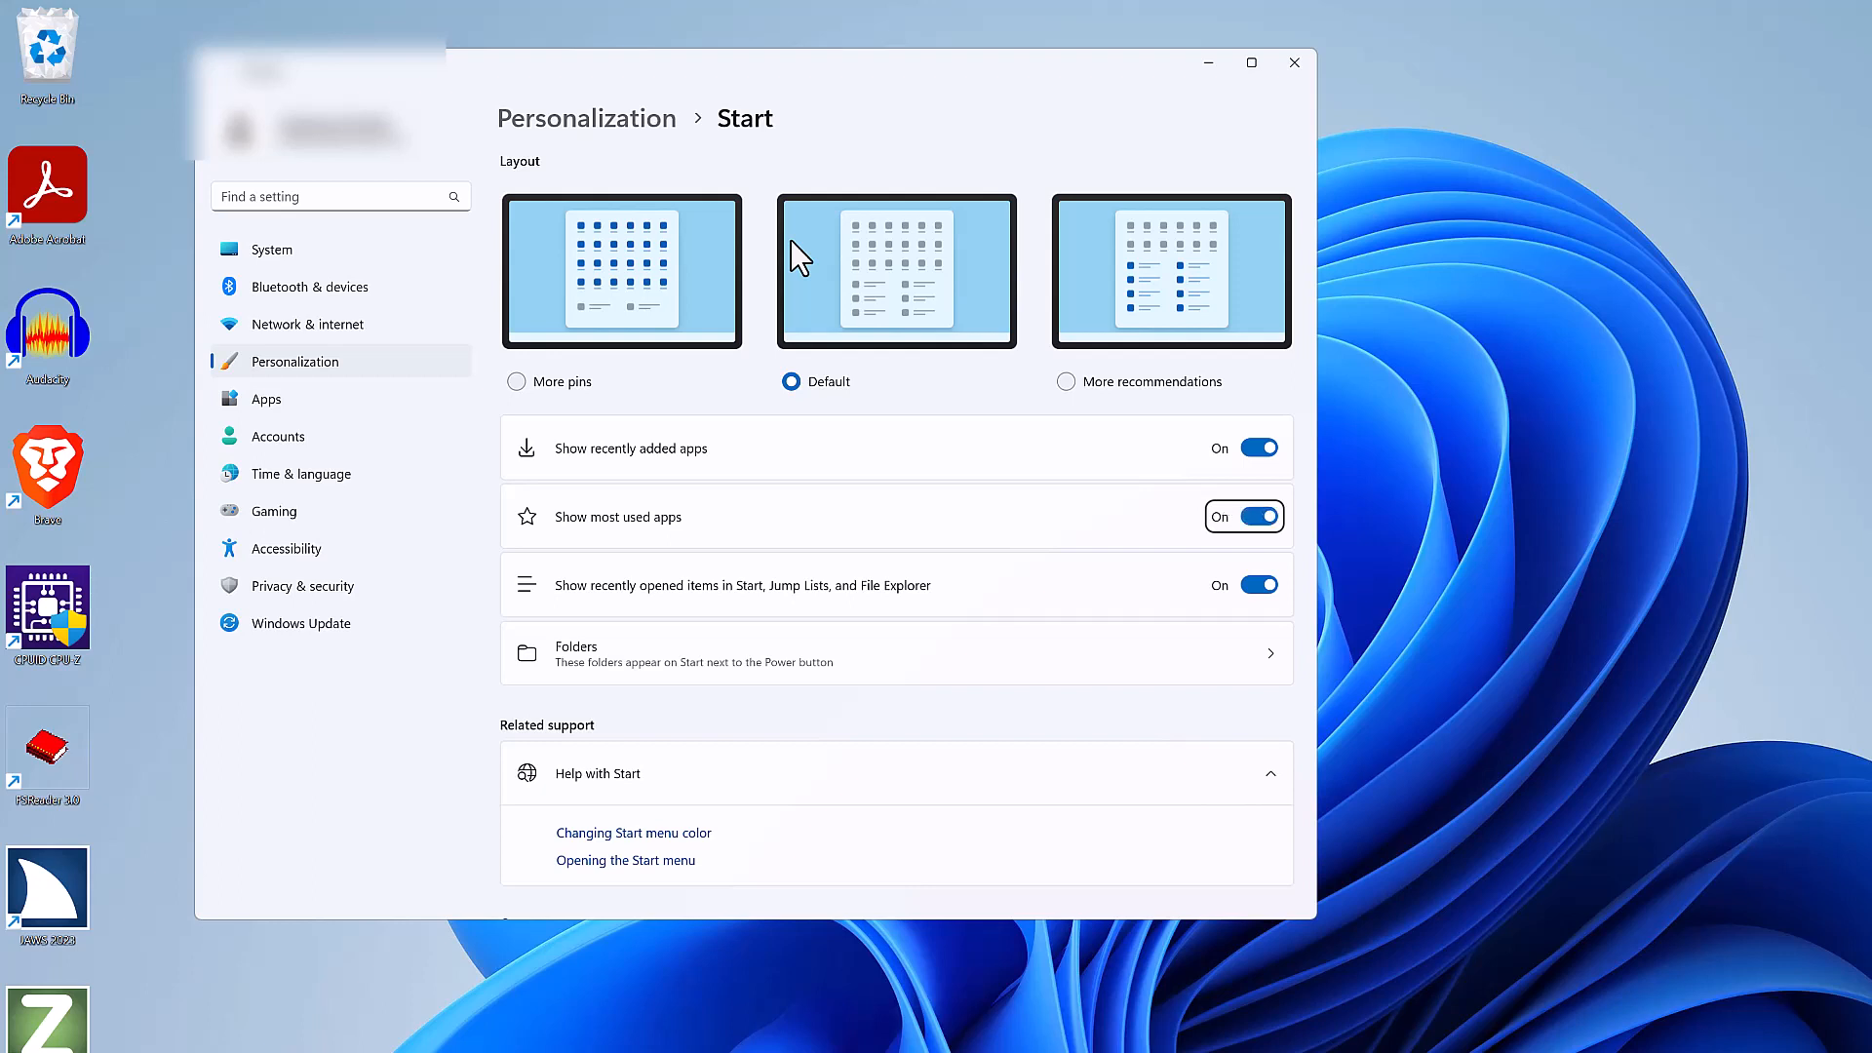
pyautogui.press('space')
# - Turn Show recently opened items in Start, Jump Lists, and File Explorer off and back on
pyautogui.press('Tab')
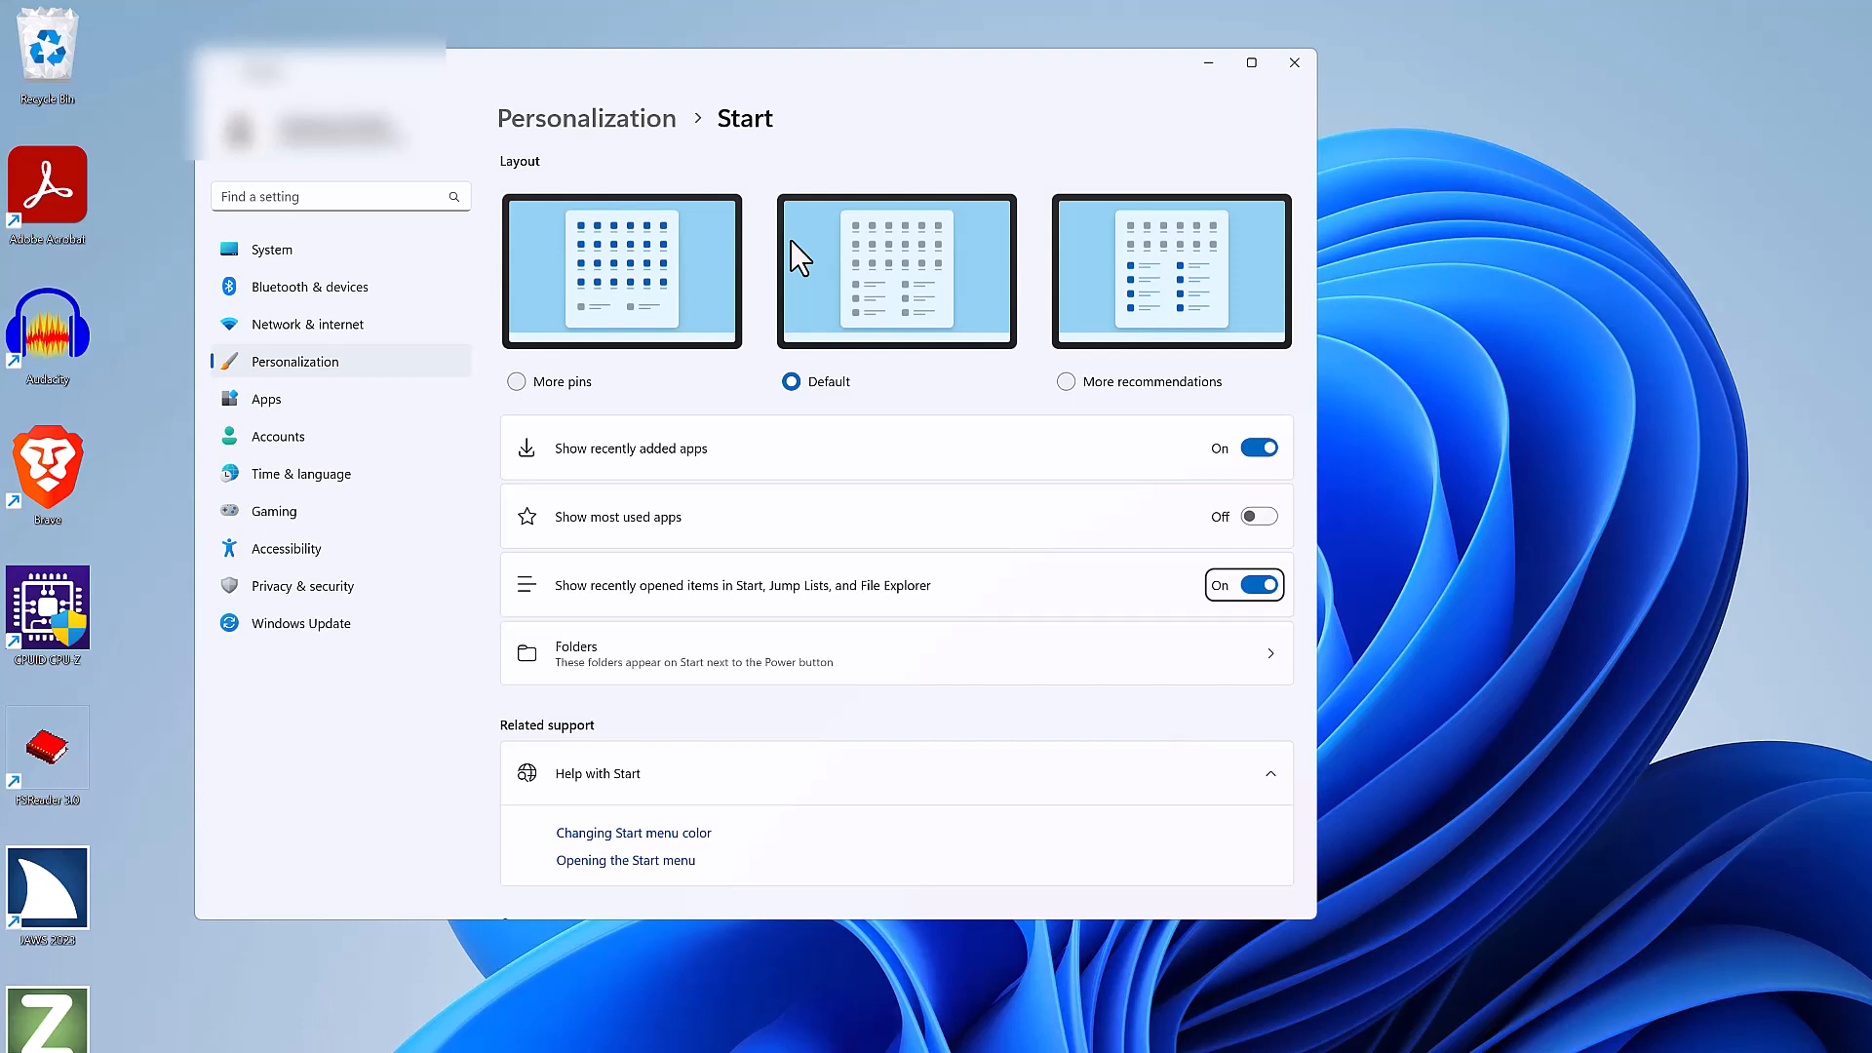
pyautogui.press('space')
pyautogui.press('space')
# - Open the Folders options for Start and switch the Settings folder on and back off
pyautogui.press('Tab')
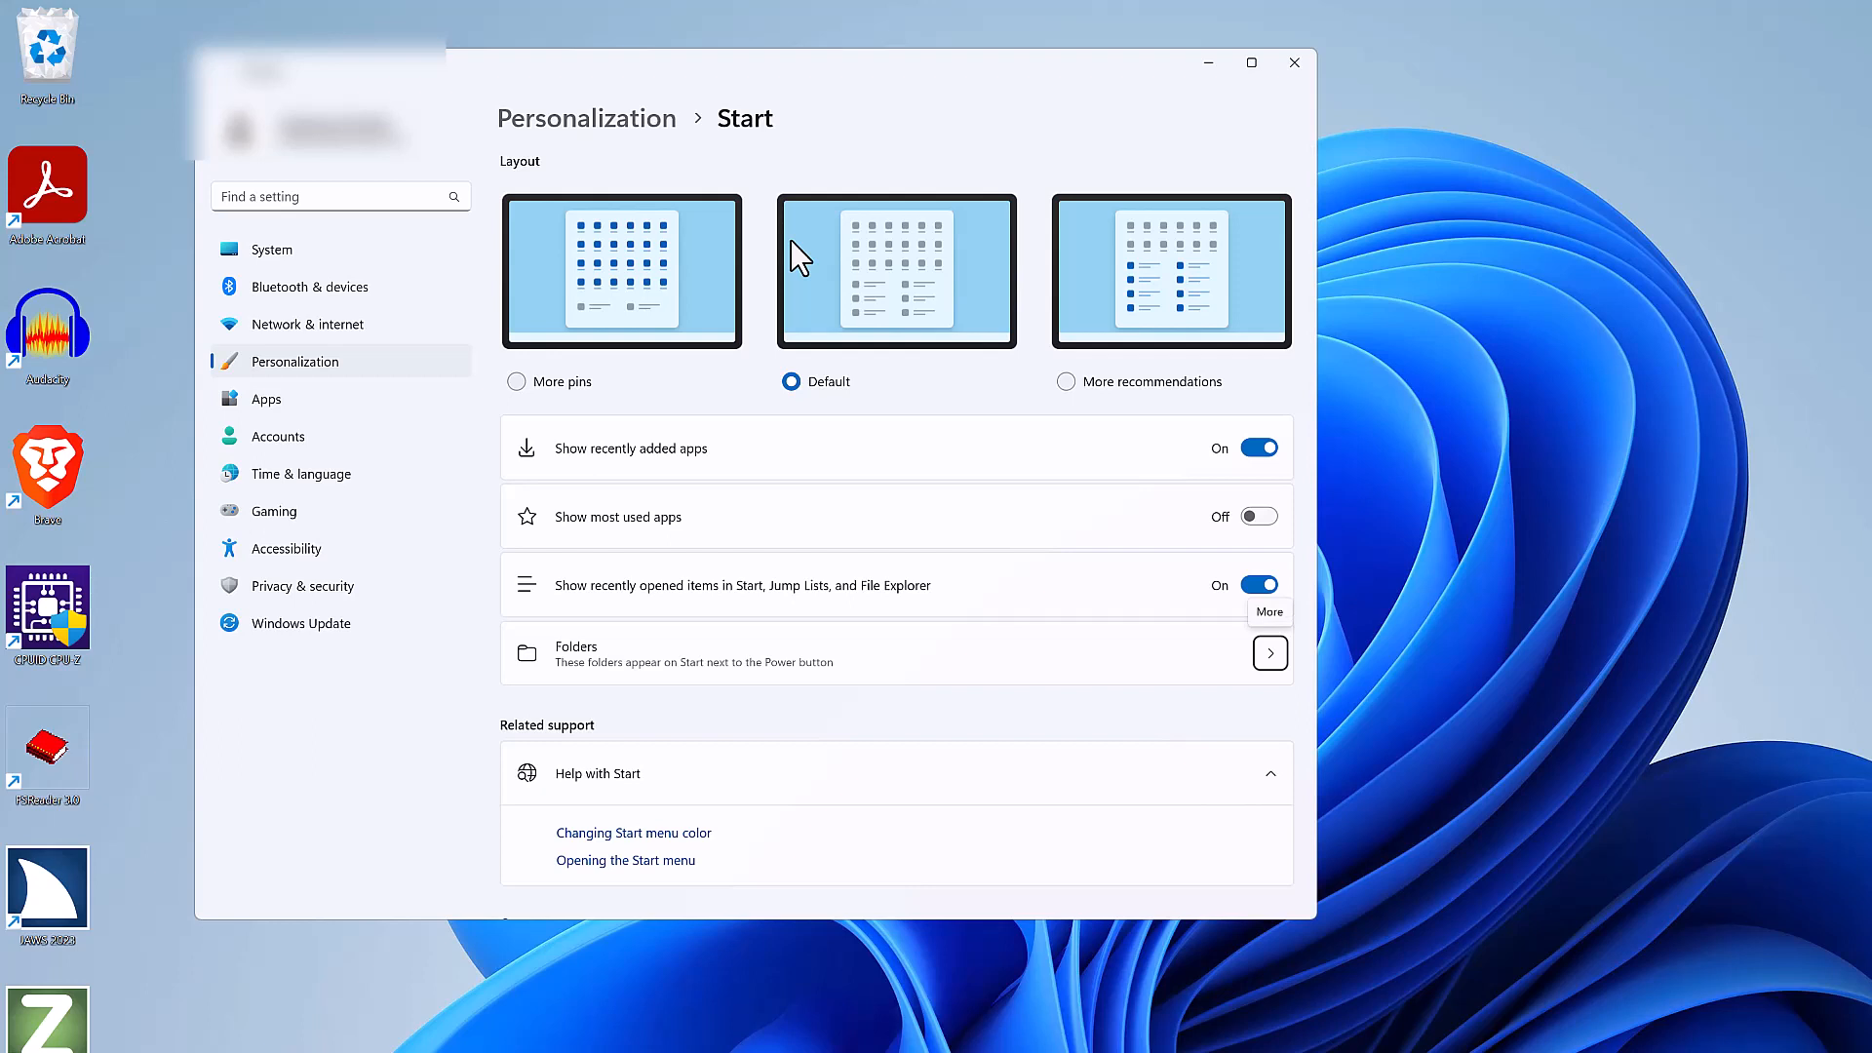
pyautogui.press('Return')
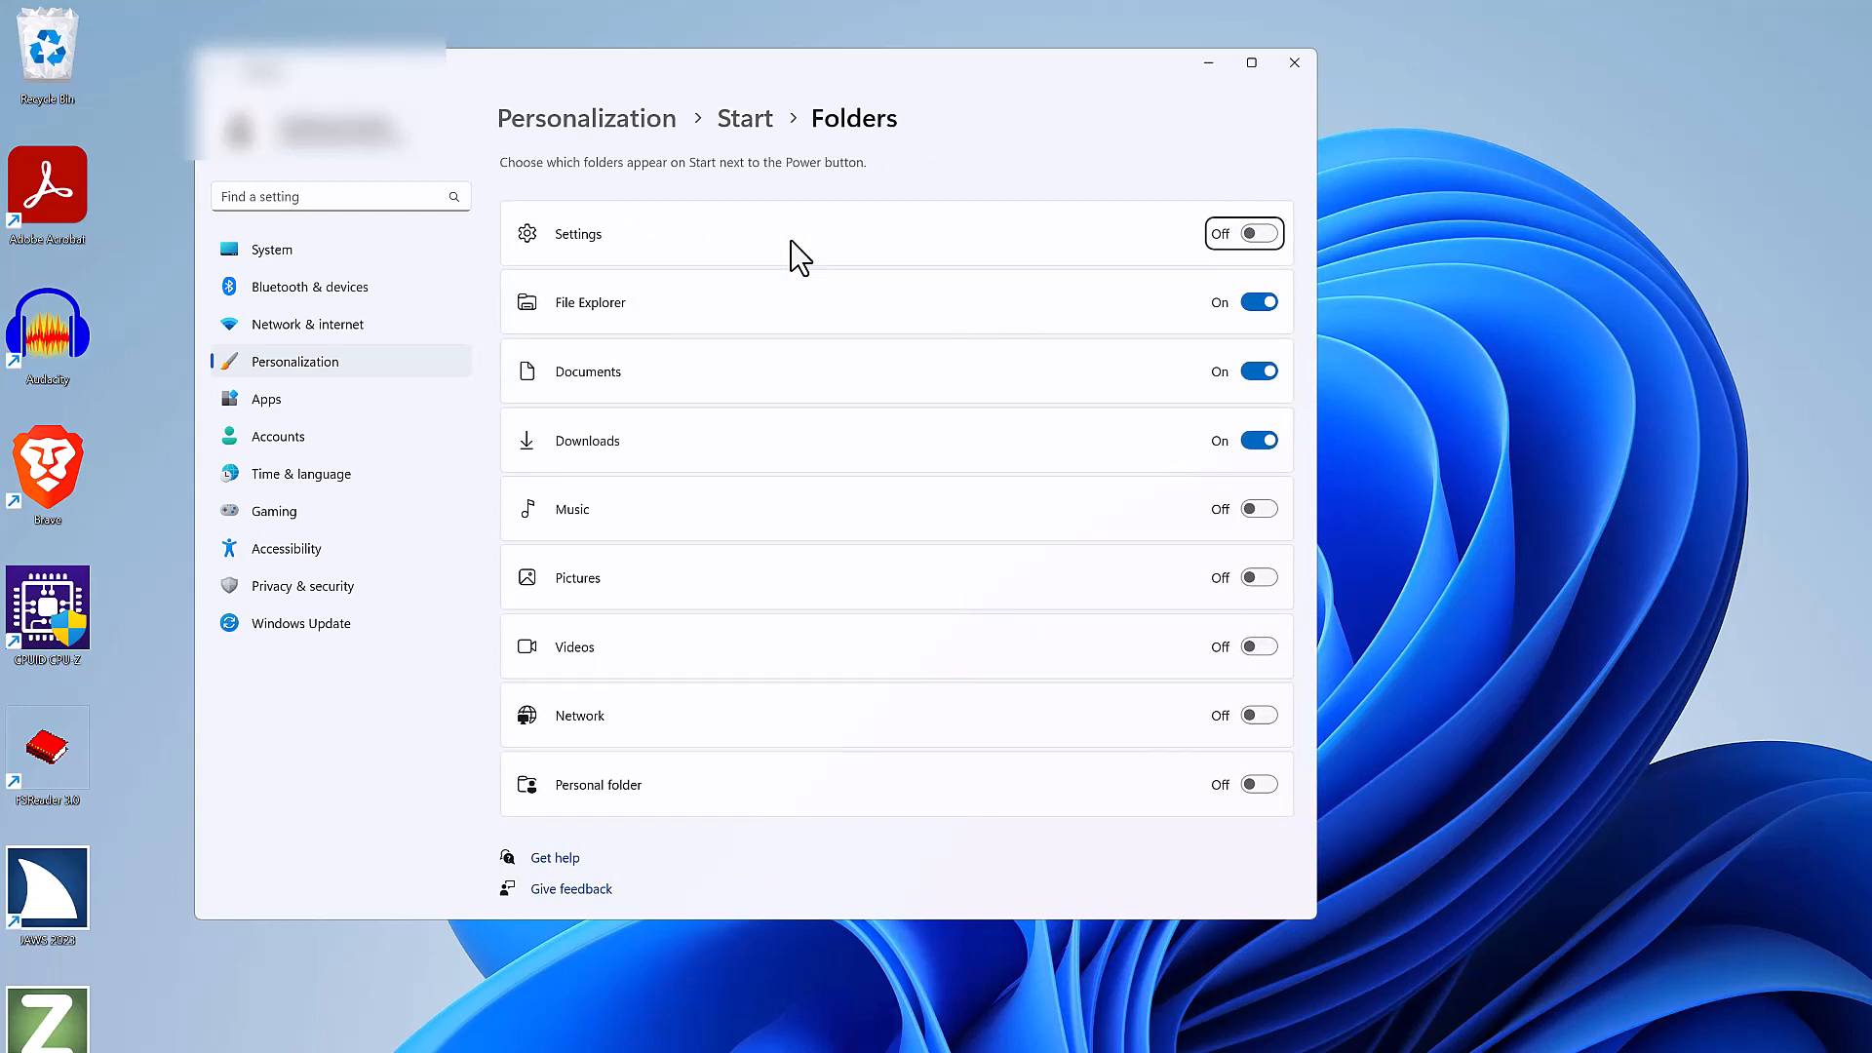
pyautogui.press('Tab')
pyautogui.press('Tab')
pyautogui.hotkey('shift', 'Tab')
pyautogui.hotkey('shift', 'Tab')
pyautogui.press('space')
pyautogui.press('space')
# - Review the remaining folder switches from File Explorer to Personal folder, and close the Settings window
pyautogui.press('Tab')
pyautogui.press('Tab')
pyautogui.press('Tab')
pyautogui.press('Tab')
pyautogui.press('Tab')
pyautogui.press('Tab')
pyautogui.press('Tab')
pyautogui.press('Tab')
pyautogui.hotkey('alt', 'F4')
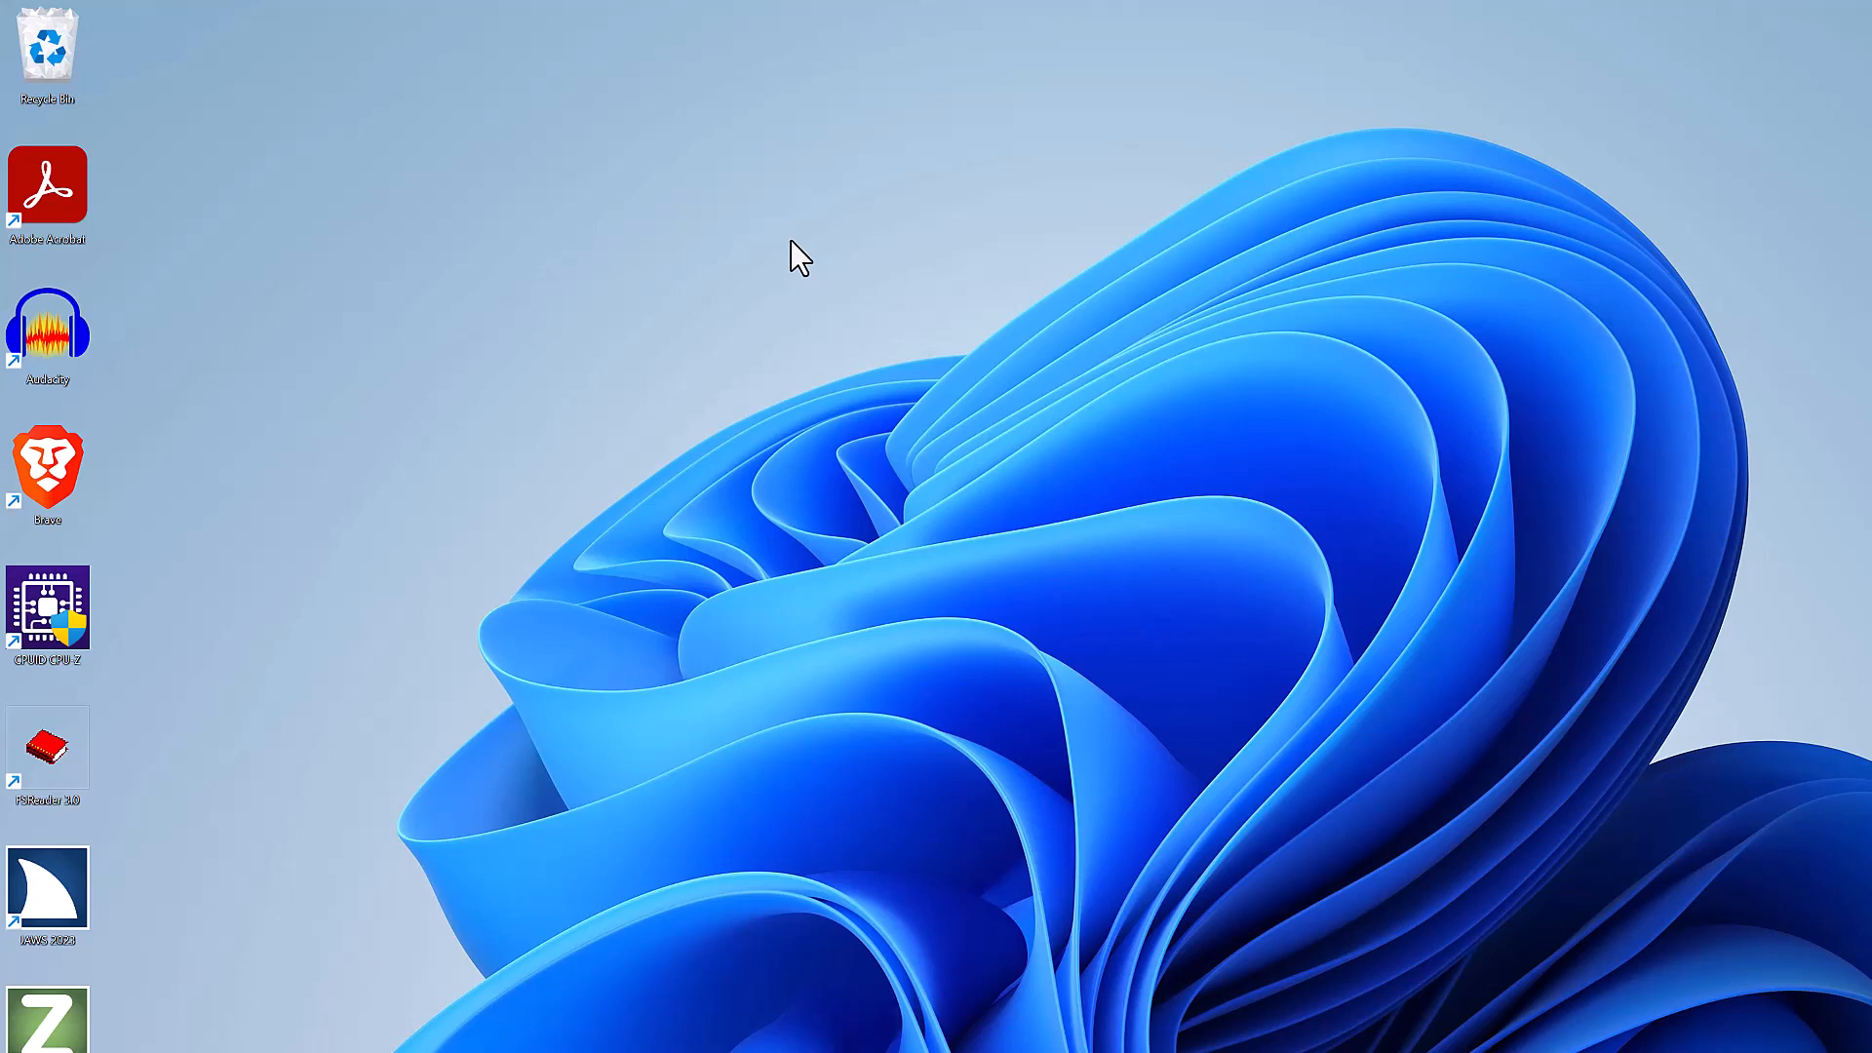
# - Go through the account, folder and Power shortcuts in the Start menu footer
pyautogui.press('super')
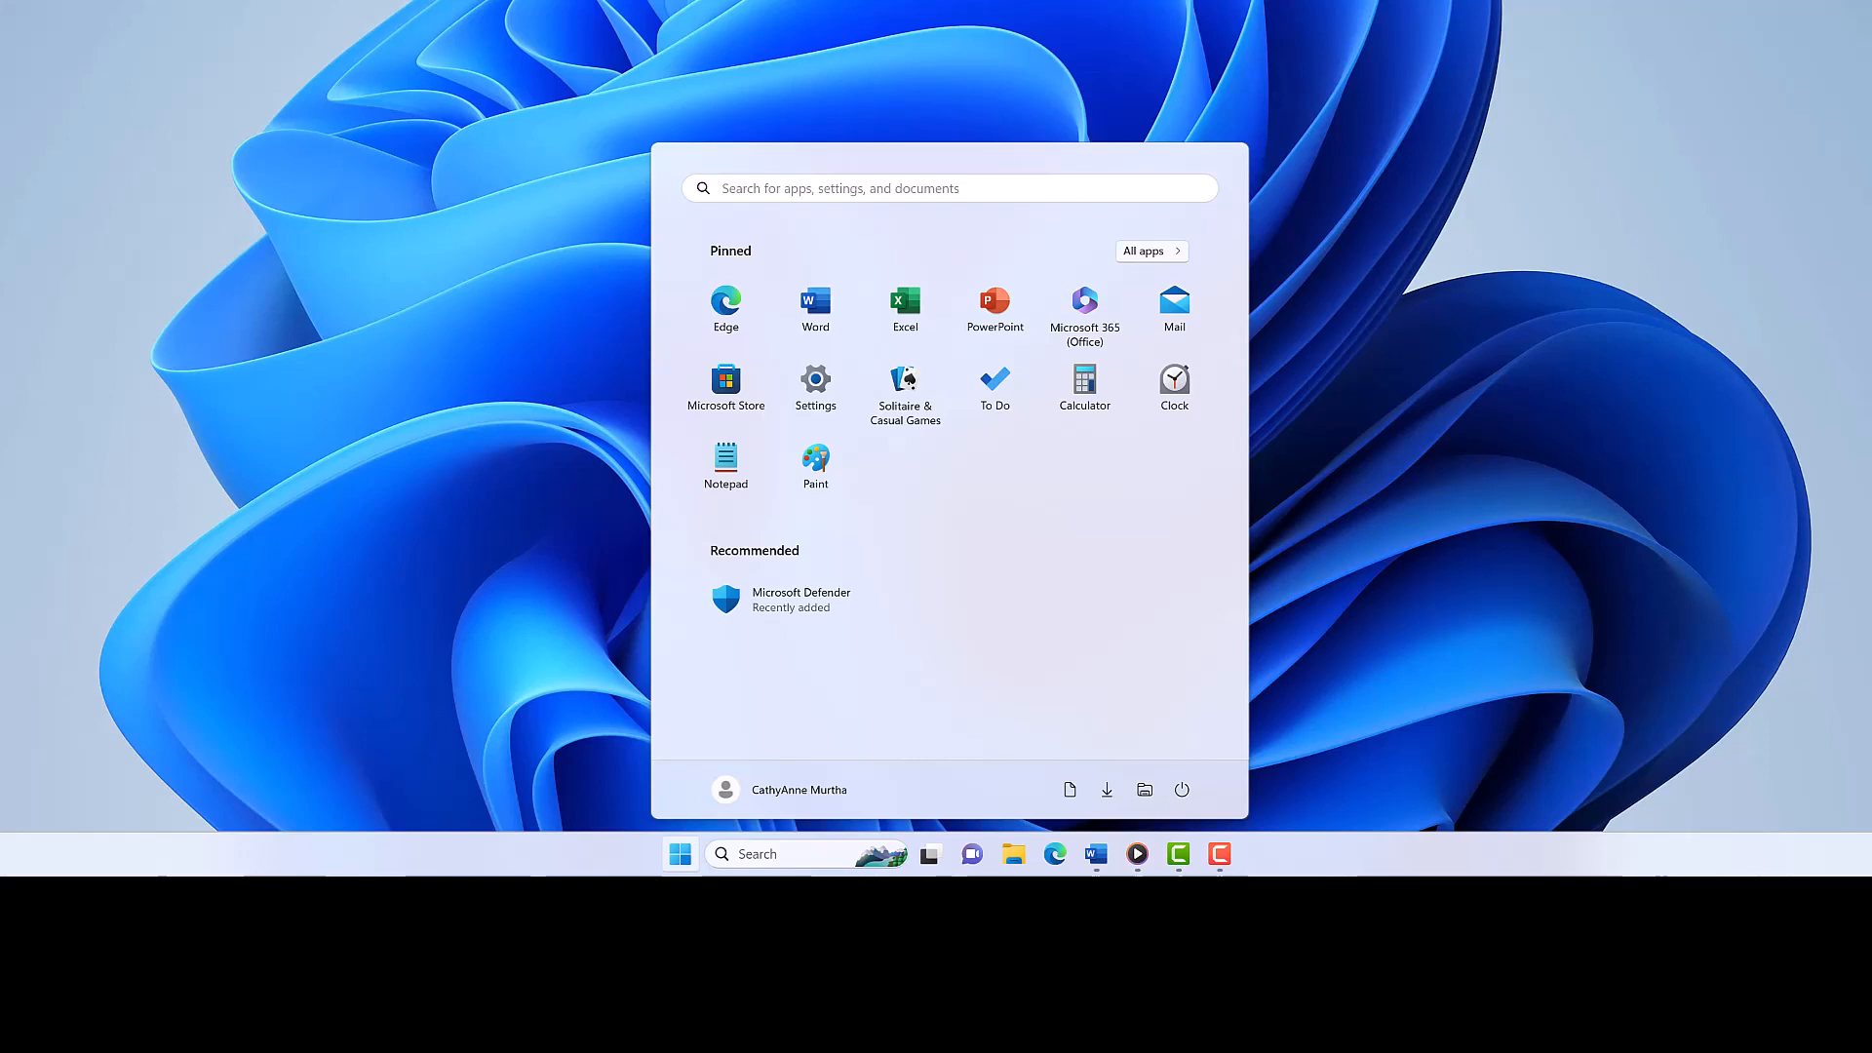
pyautogui.hotkey('shift', 'Tab')
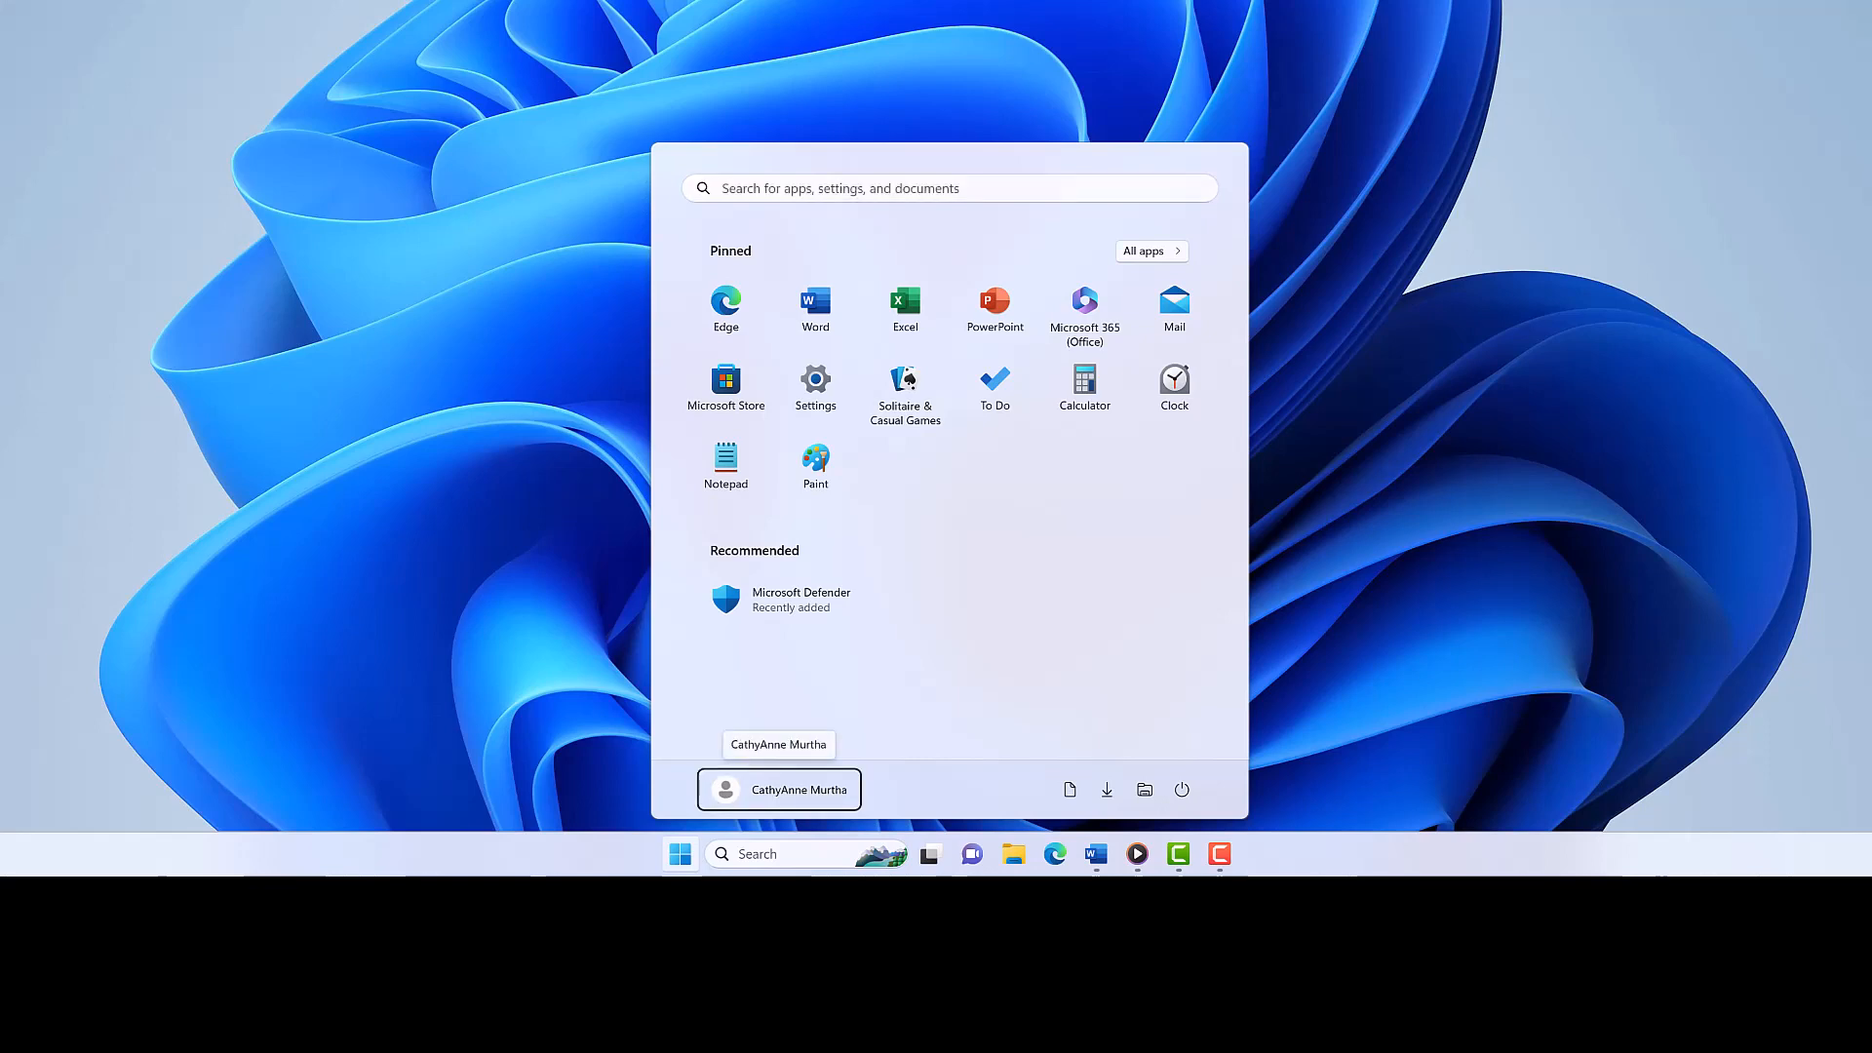
pyautogui.press('Right')
pyautogui.press('Right')
pyautogui.press('Right')
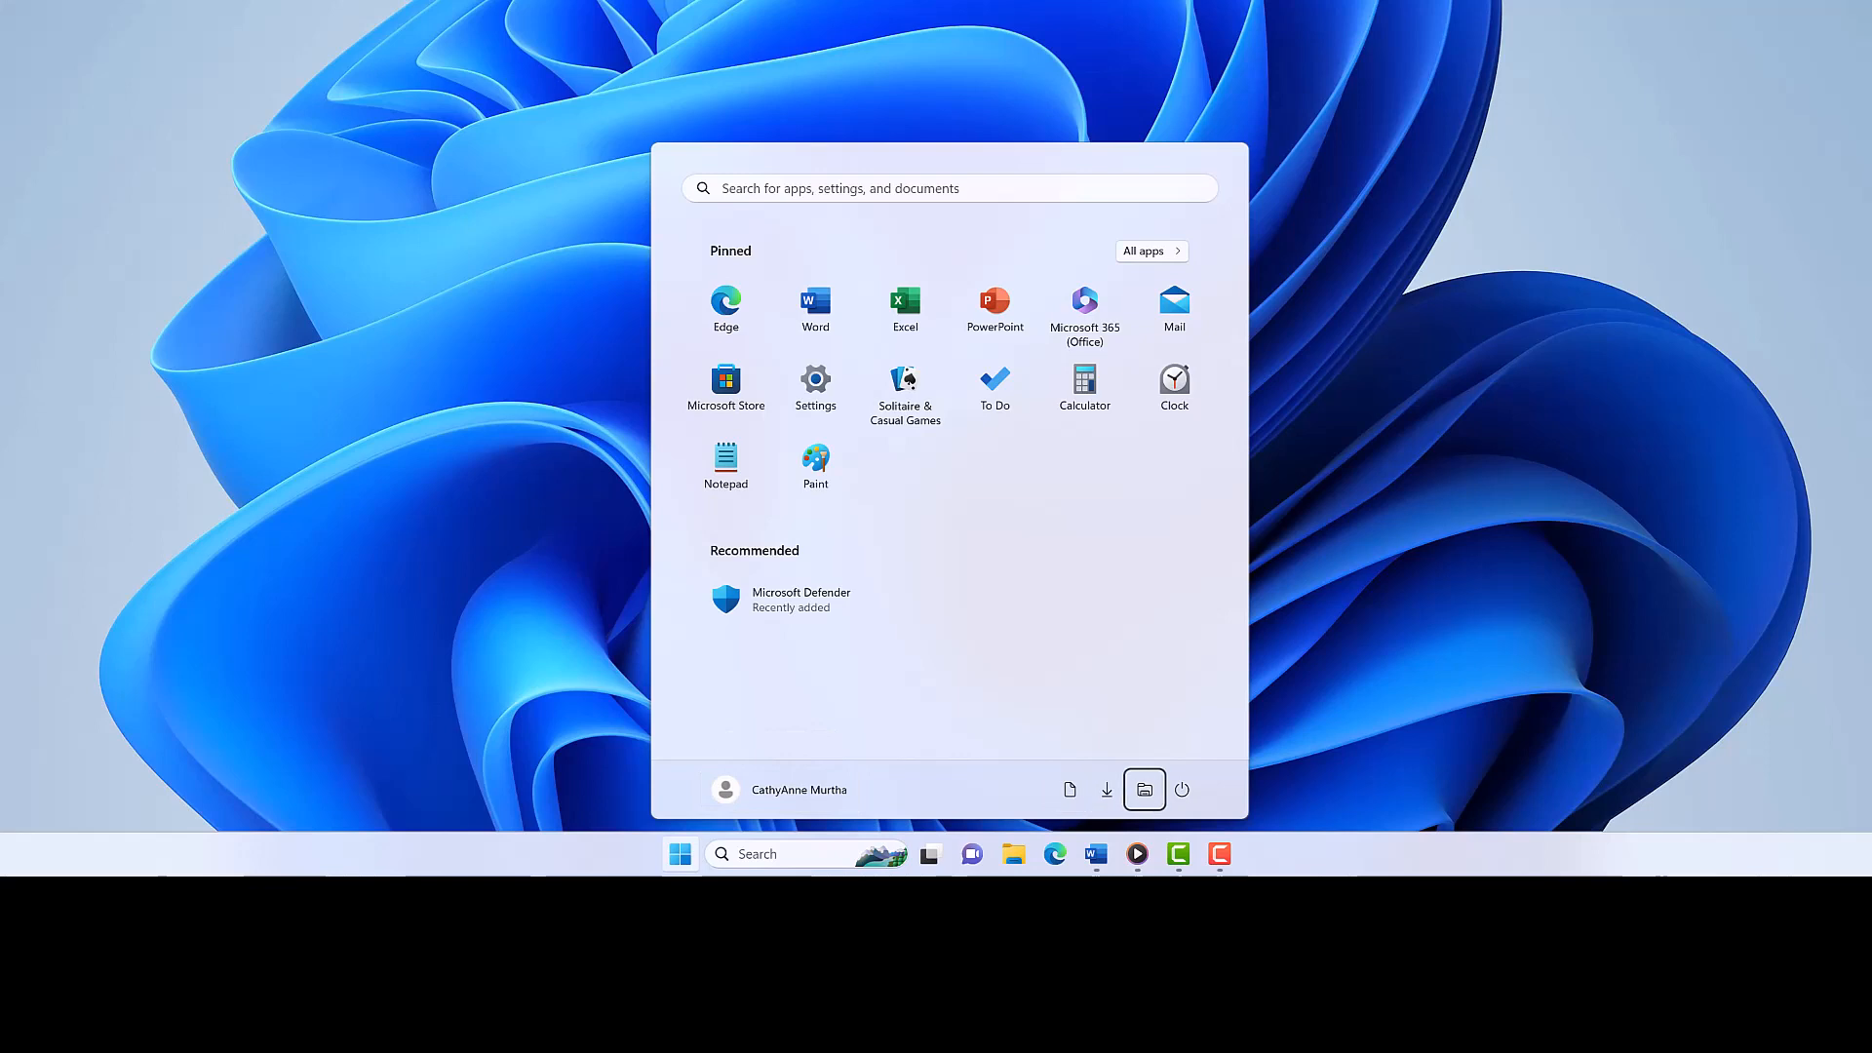
pyautogui.press('Right')
pyautogui.press('Left')
pyautogui.press('Left')
pyautogui.press('Return')
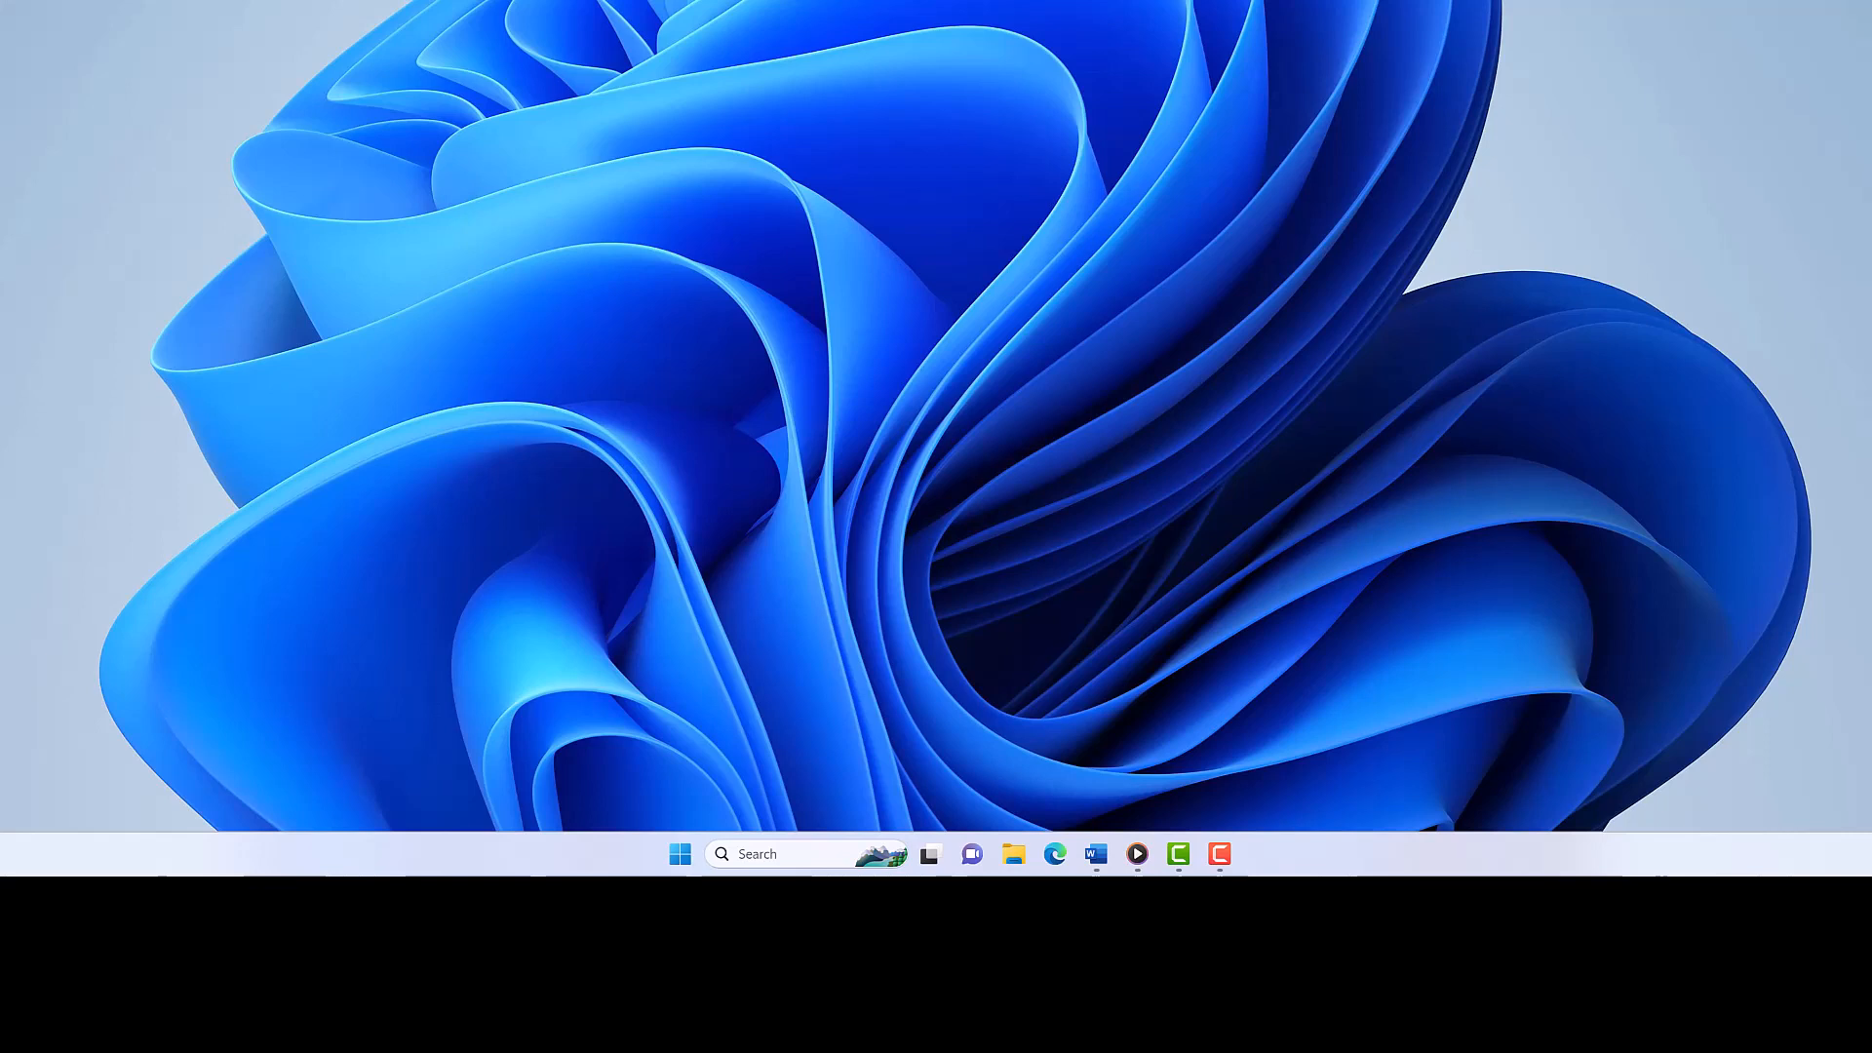
# - Search Start for "task ba" and open Taskbar settings
pyautogui.press('super')
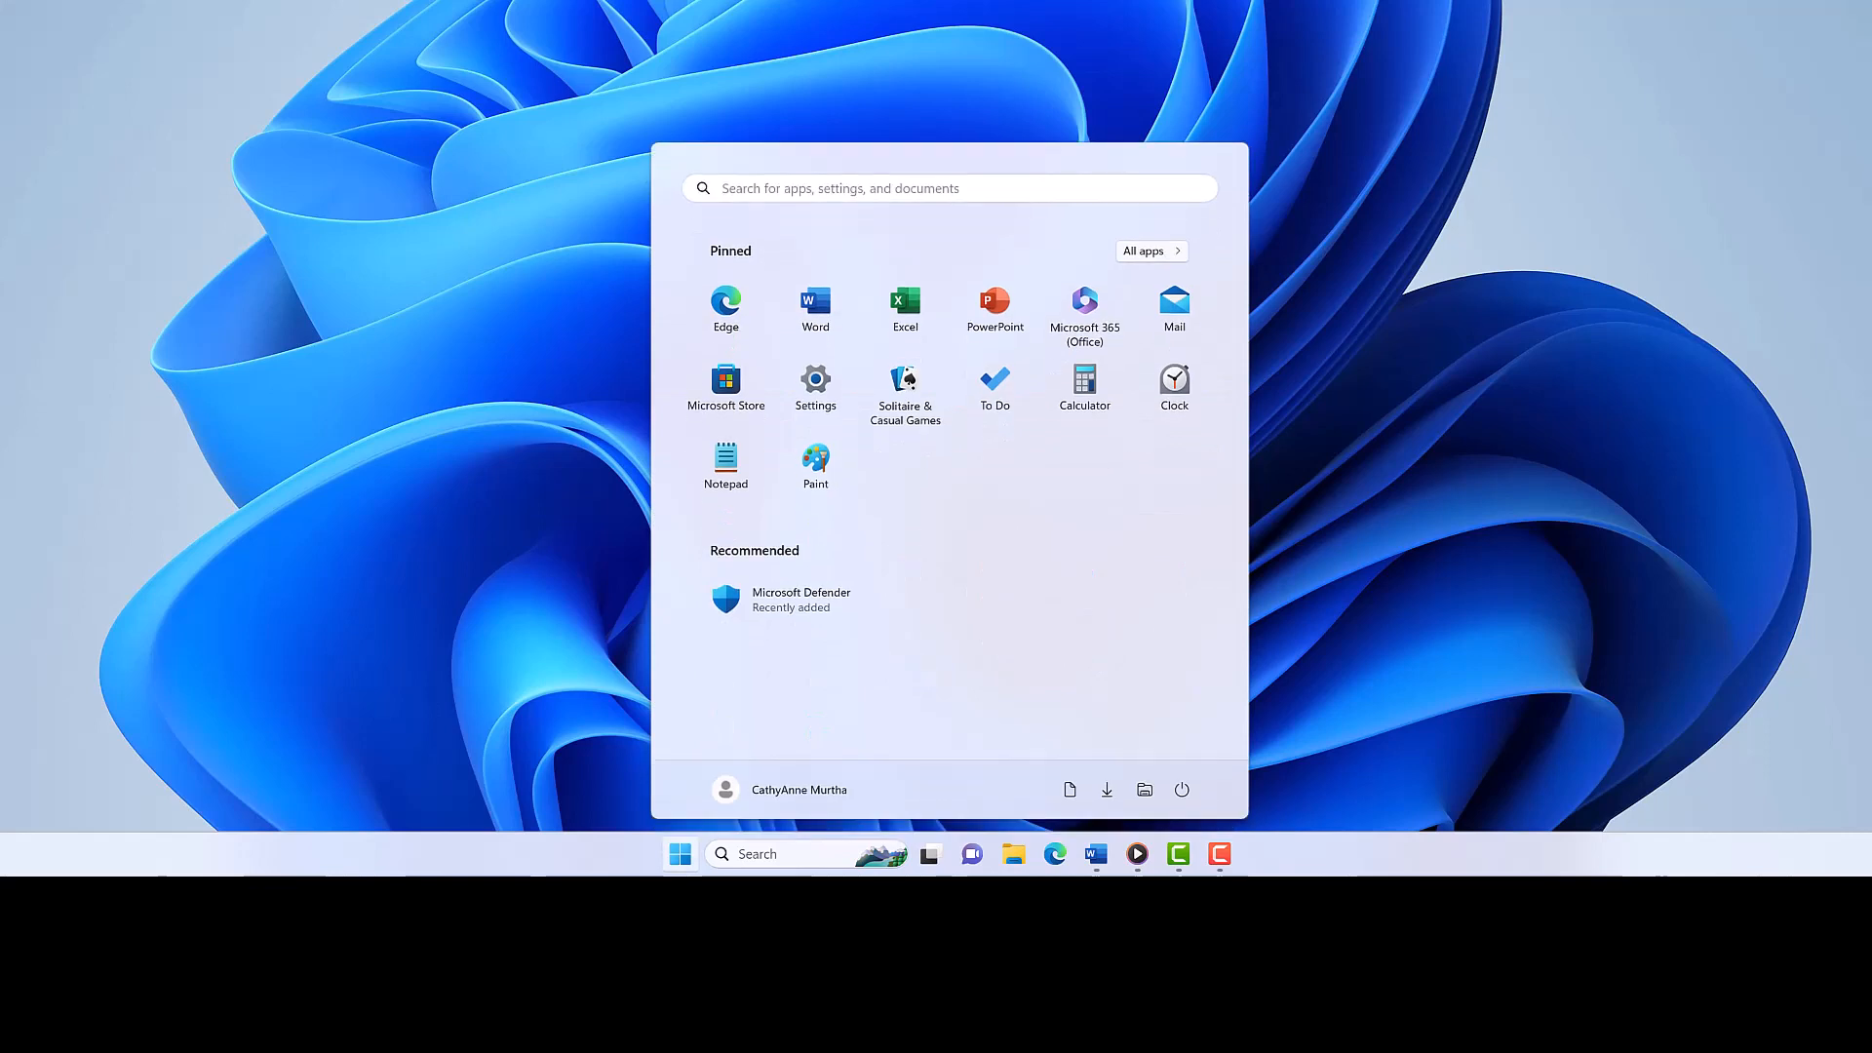
pyautogui.write('task ba')
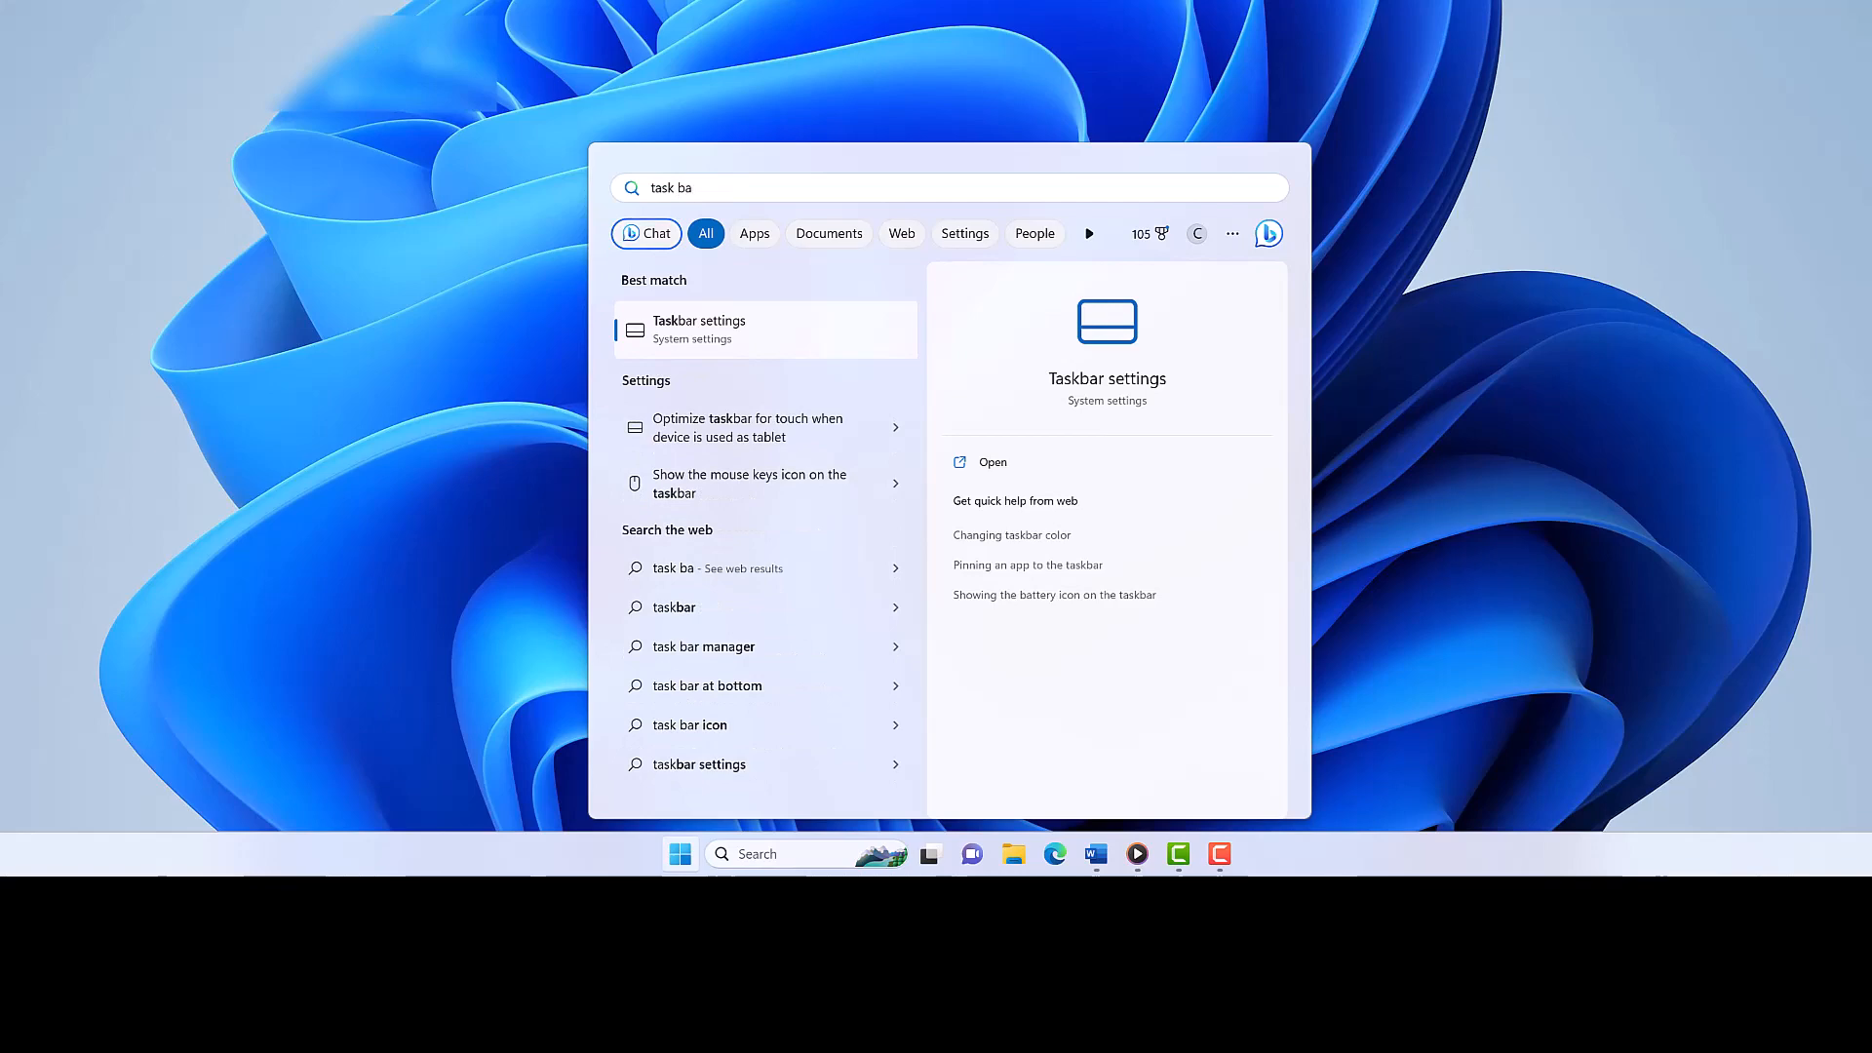
pyautogui.press('Return')
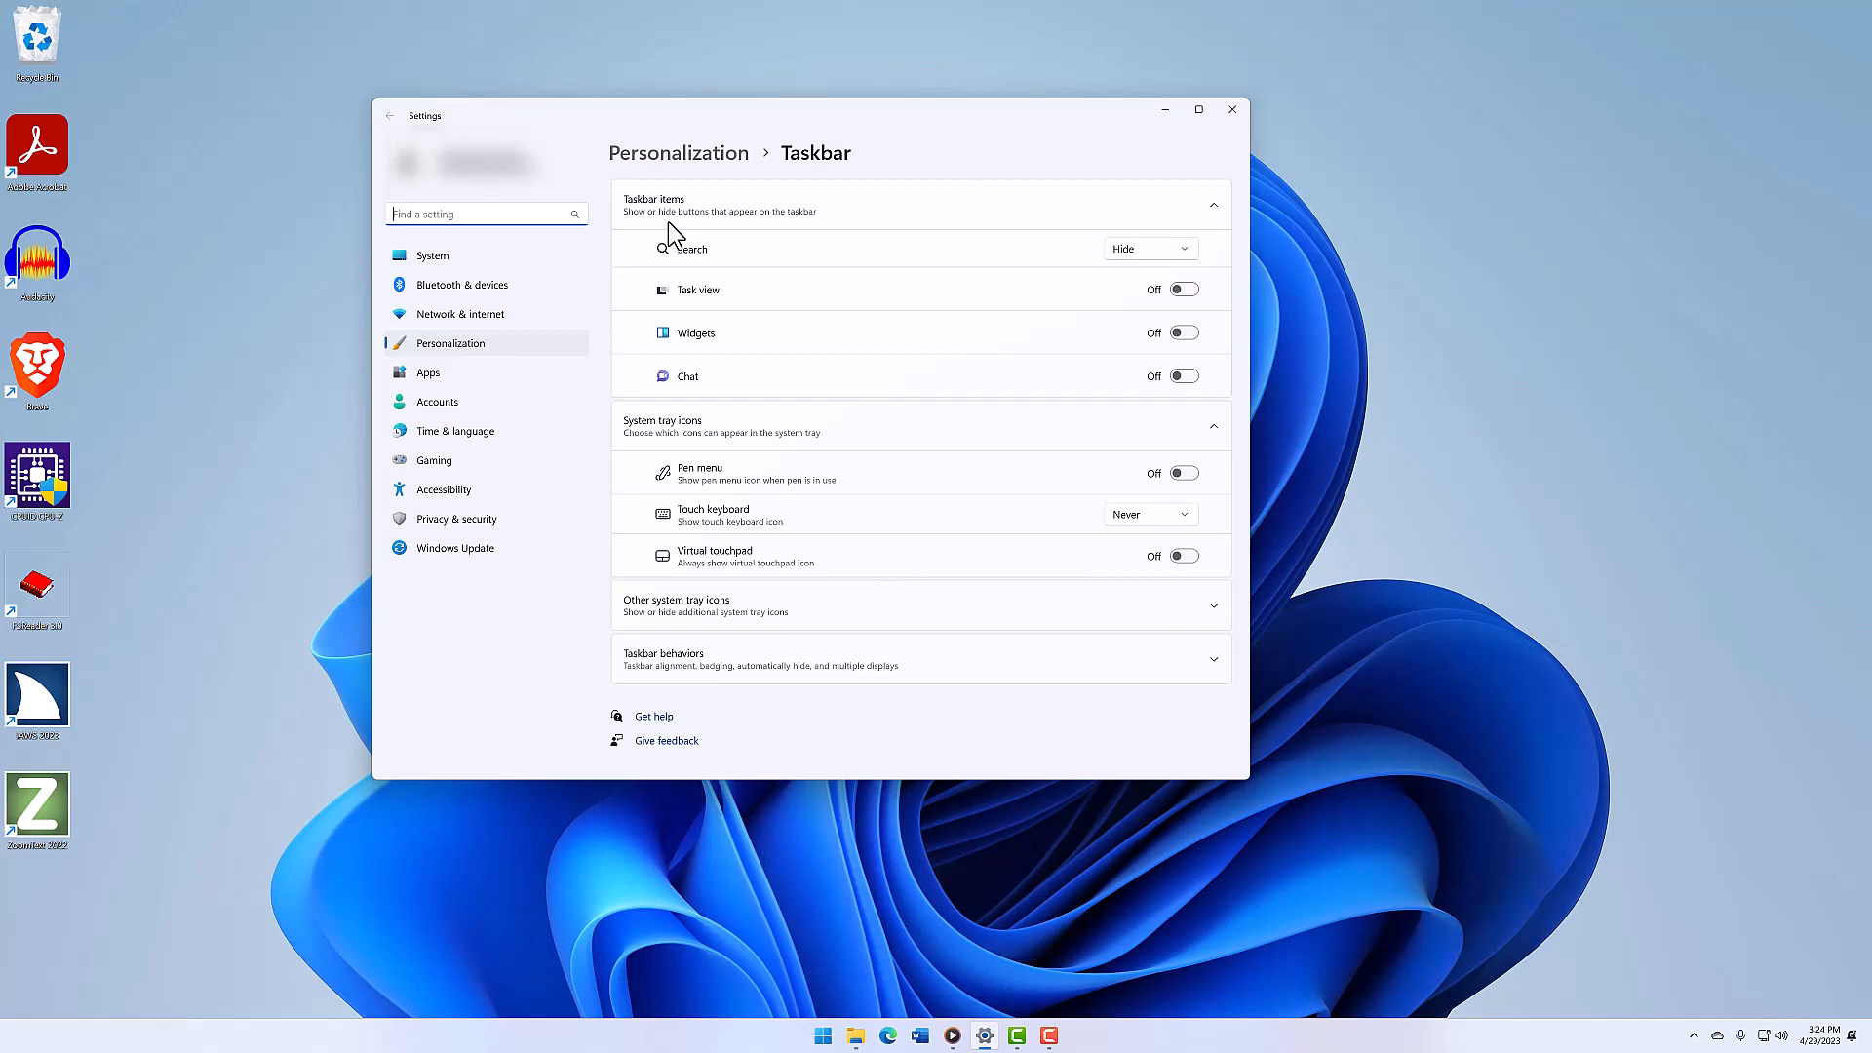
# - Move through the settings categories near Personalization and across to the Taskbar items section, returning to Personalization
pyautogui.press('Tab')
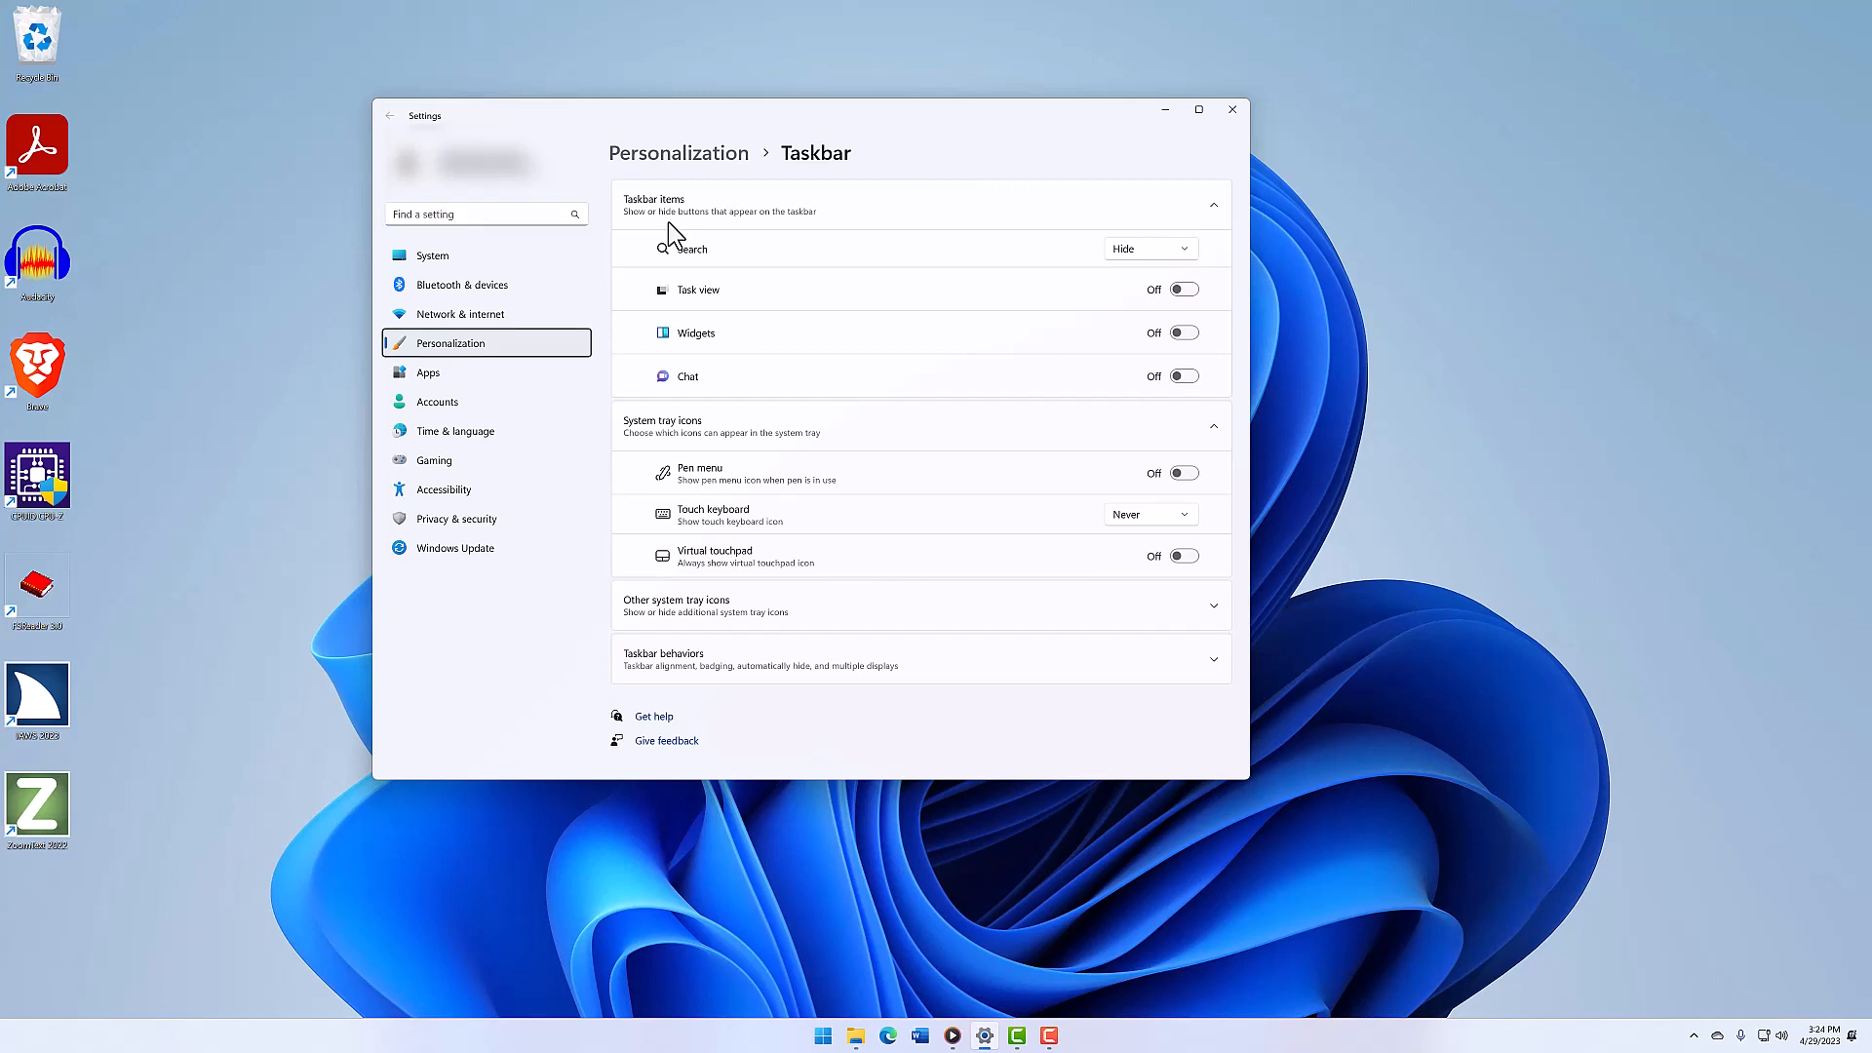
pyautogui.press('Down')
pyautogui.press('Down')
pyautogui.press('Up')
pyautogui.press('Up')
pyautogui.press('Tab')
pyautogui.press('Tab')
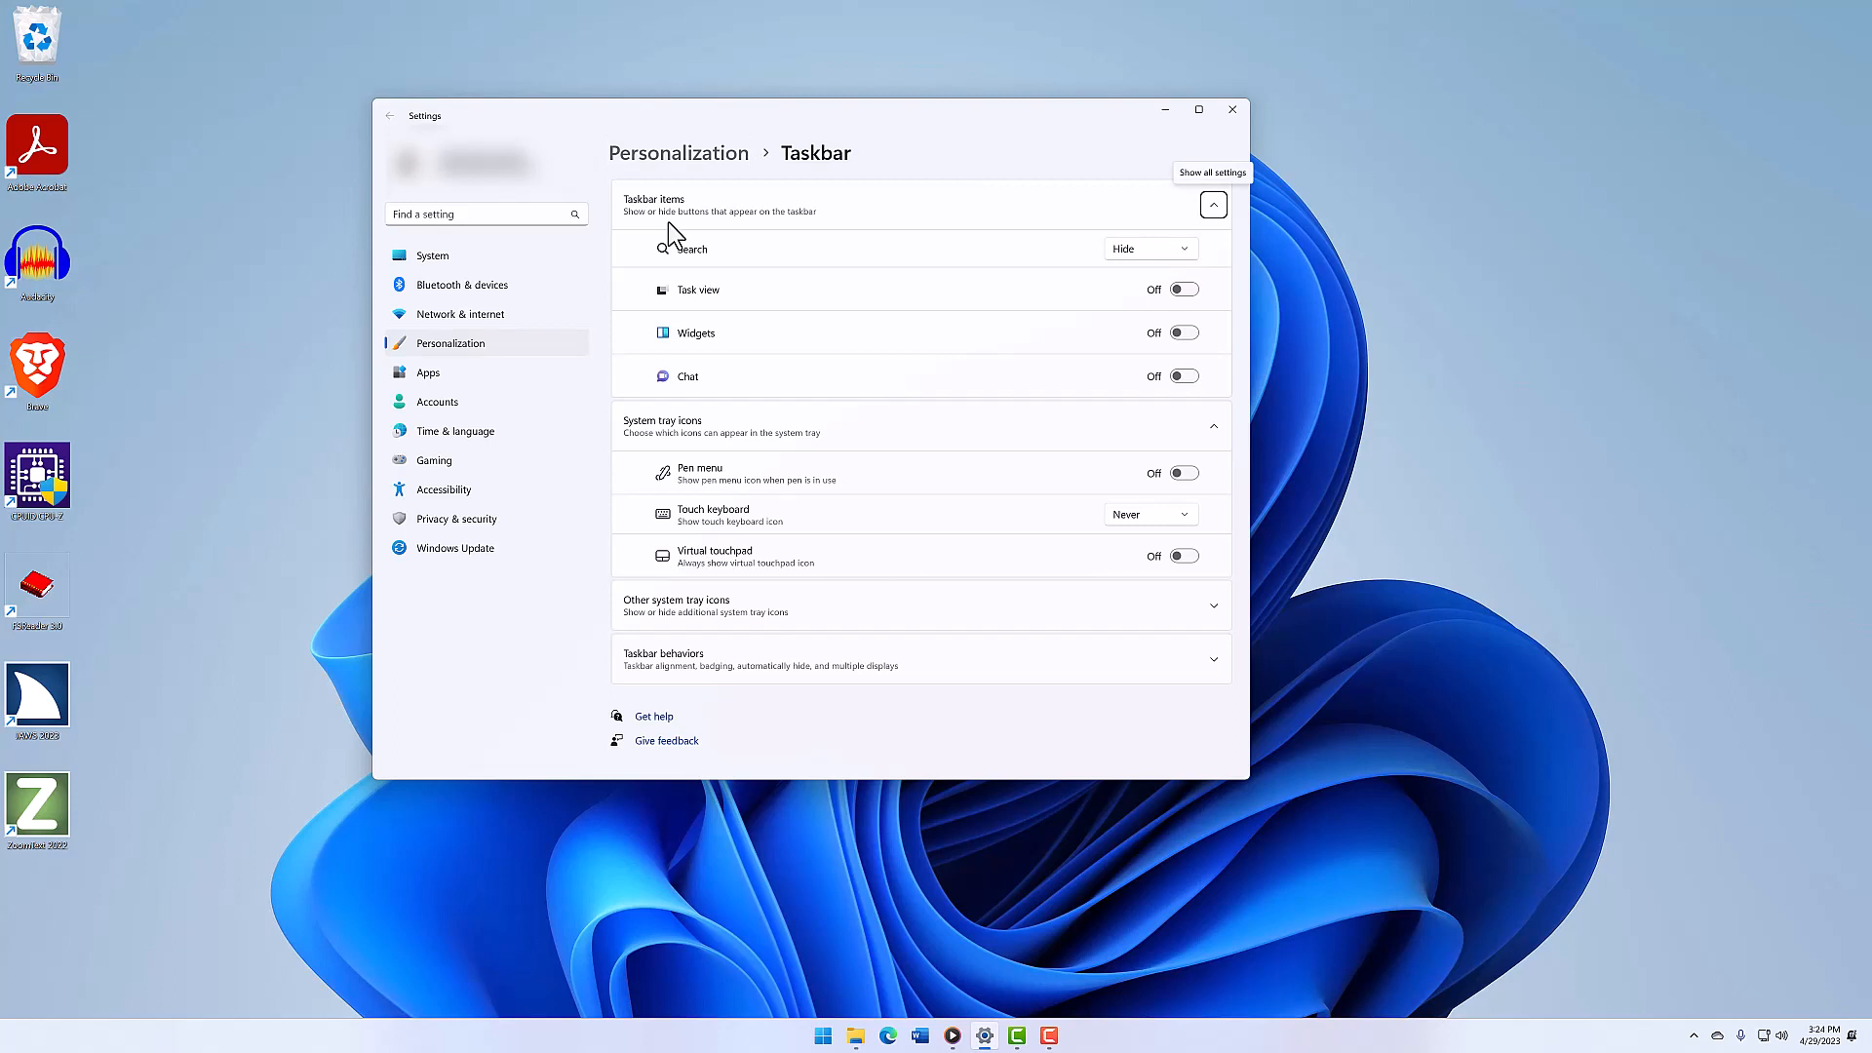
pyautogui.hotkey('shift', 'Tab')
pyautogui.hotkey('shift', 'Tab')
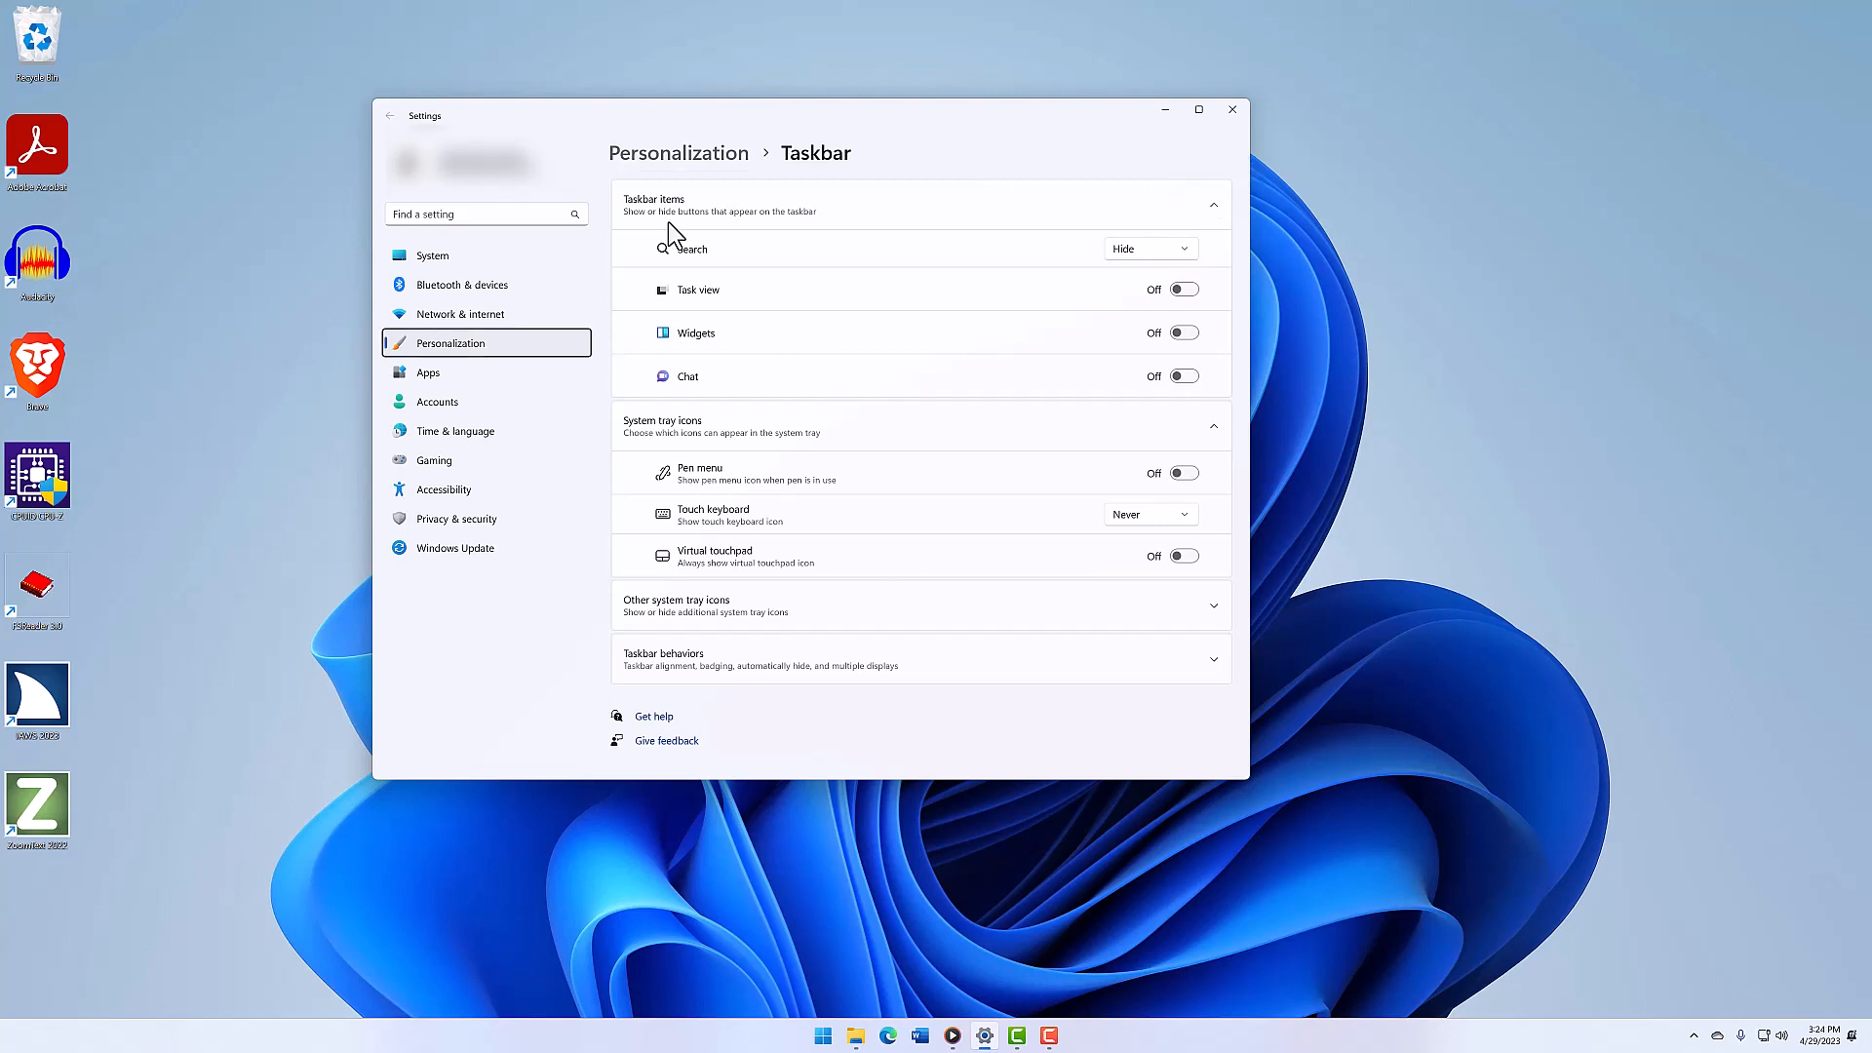
# - Collapse the Taskbar items section and expand it again
pyautogui.press('Tab')
pyautogui.press('Tab')
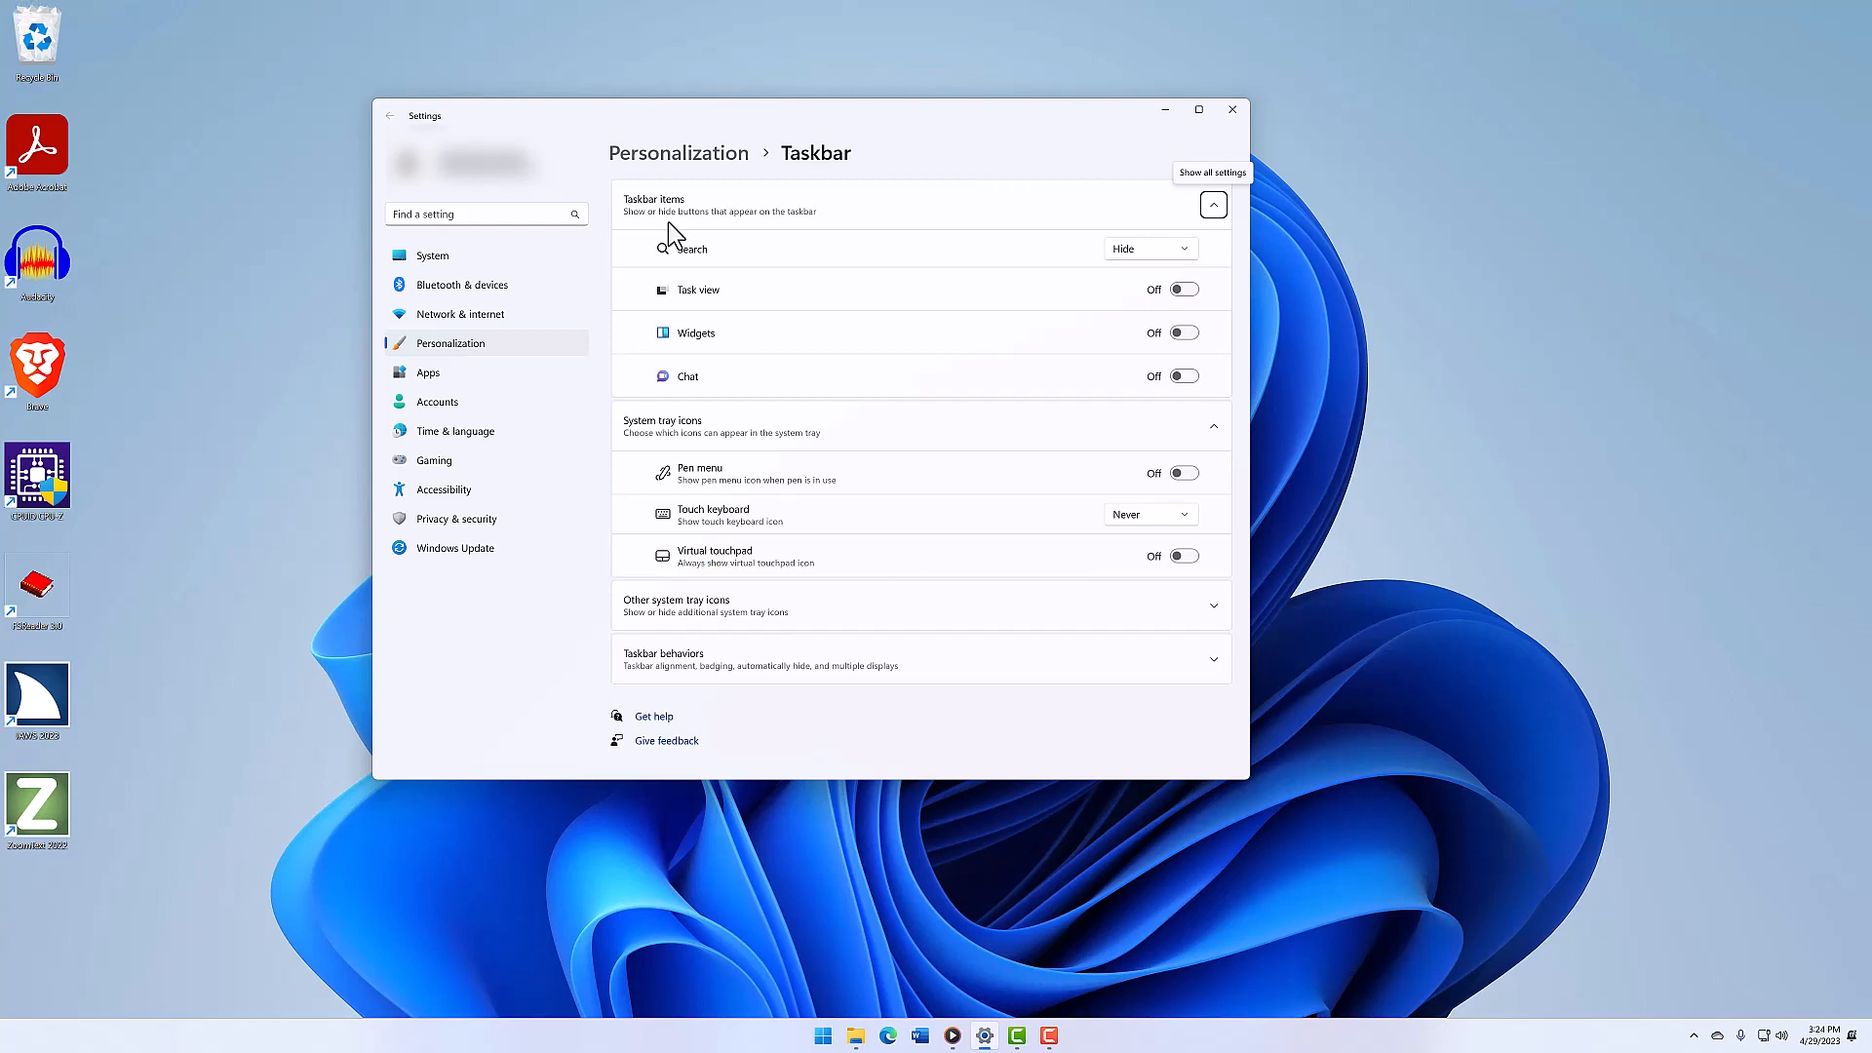
pyautogui.press('Return')
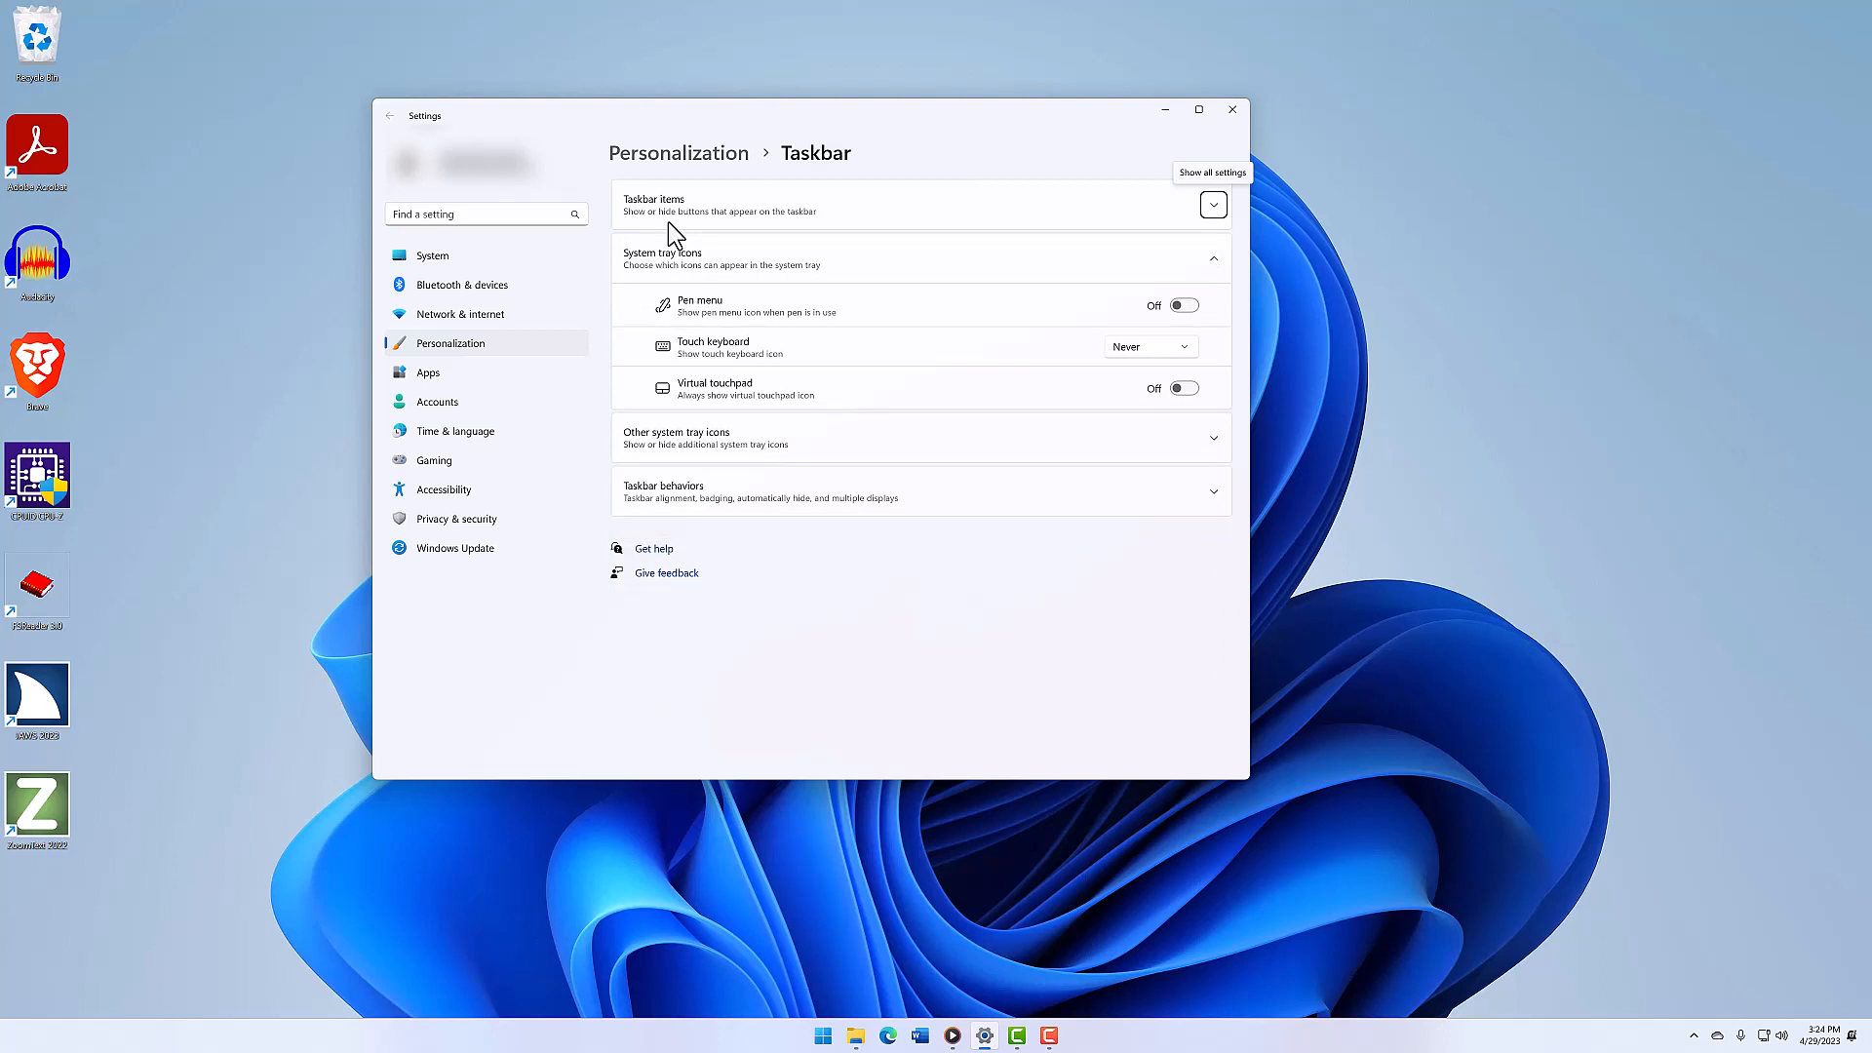
pyautogui.press('Return')
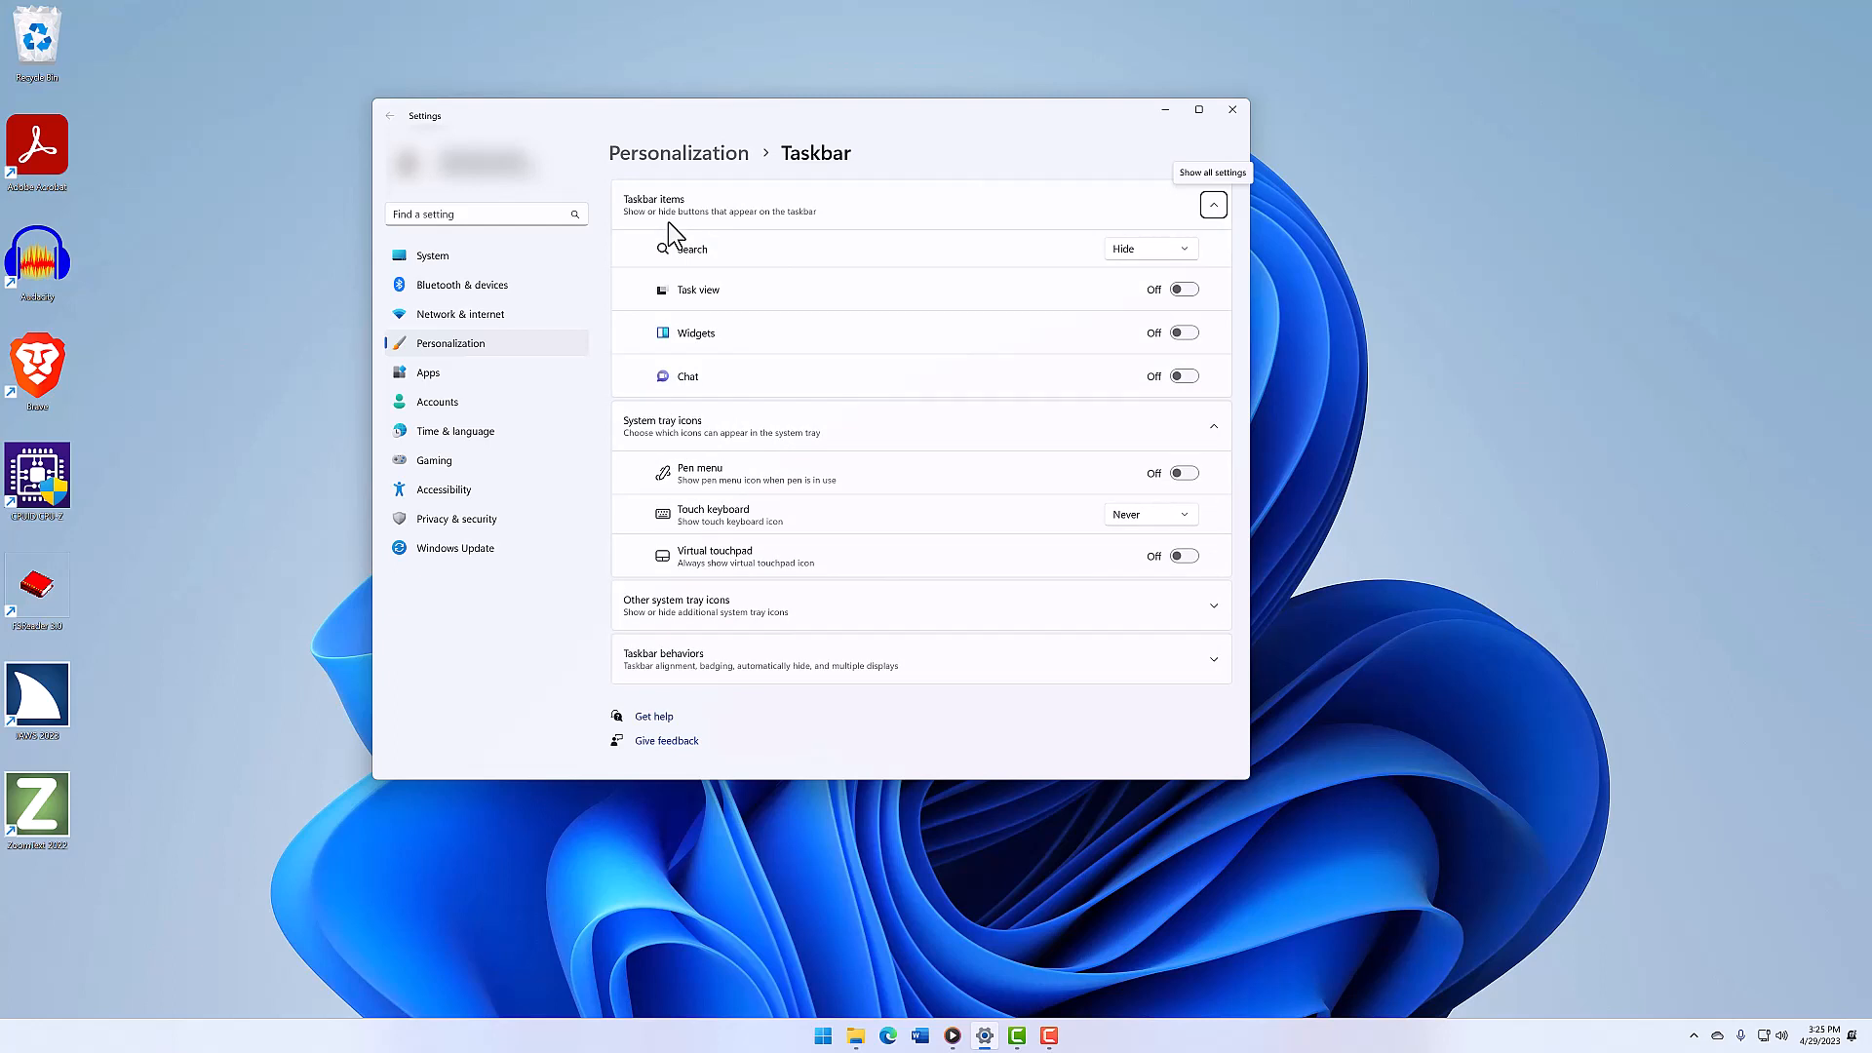
# - Change the taskbar Search option to Search icon and label and back to Hide, two times over
pyautogui.press('Tab')
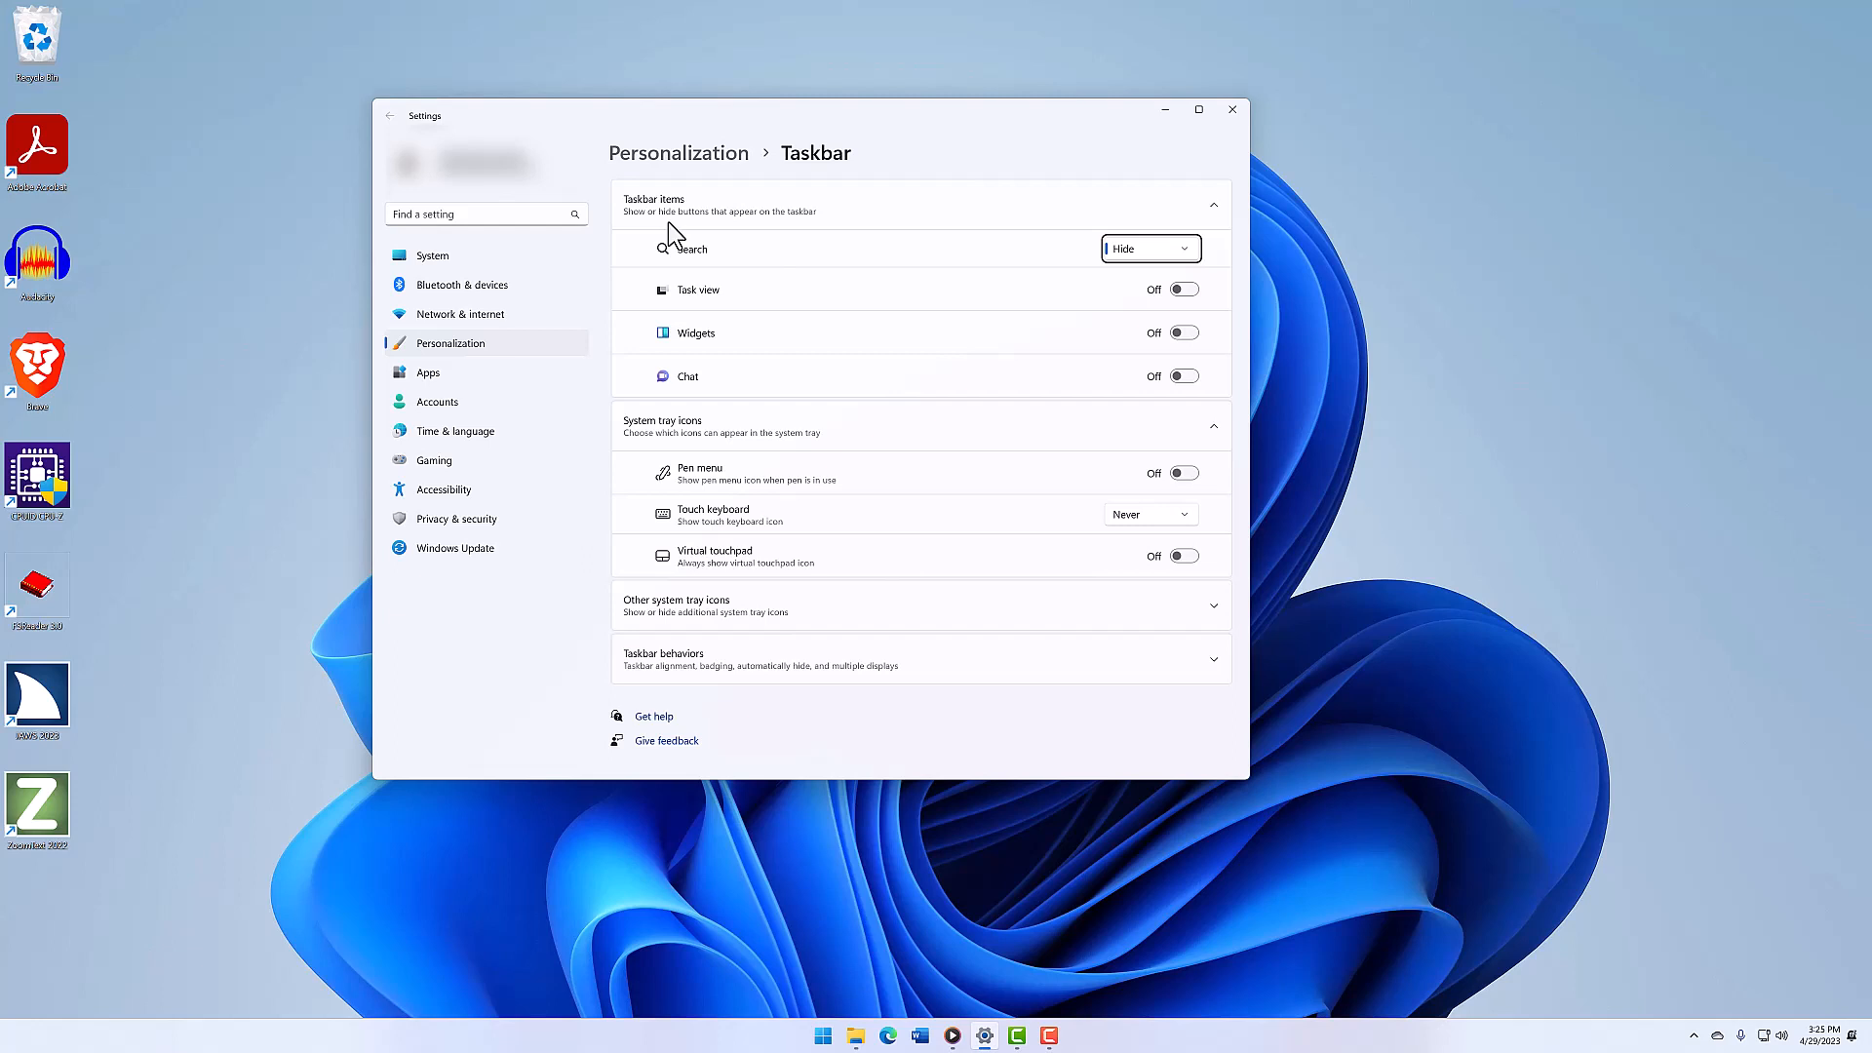
pyautogui.press('Down')
pyautogui.press('Down')
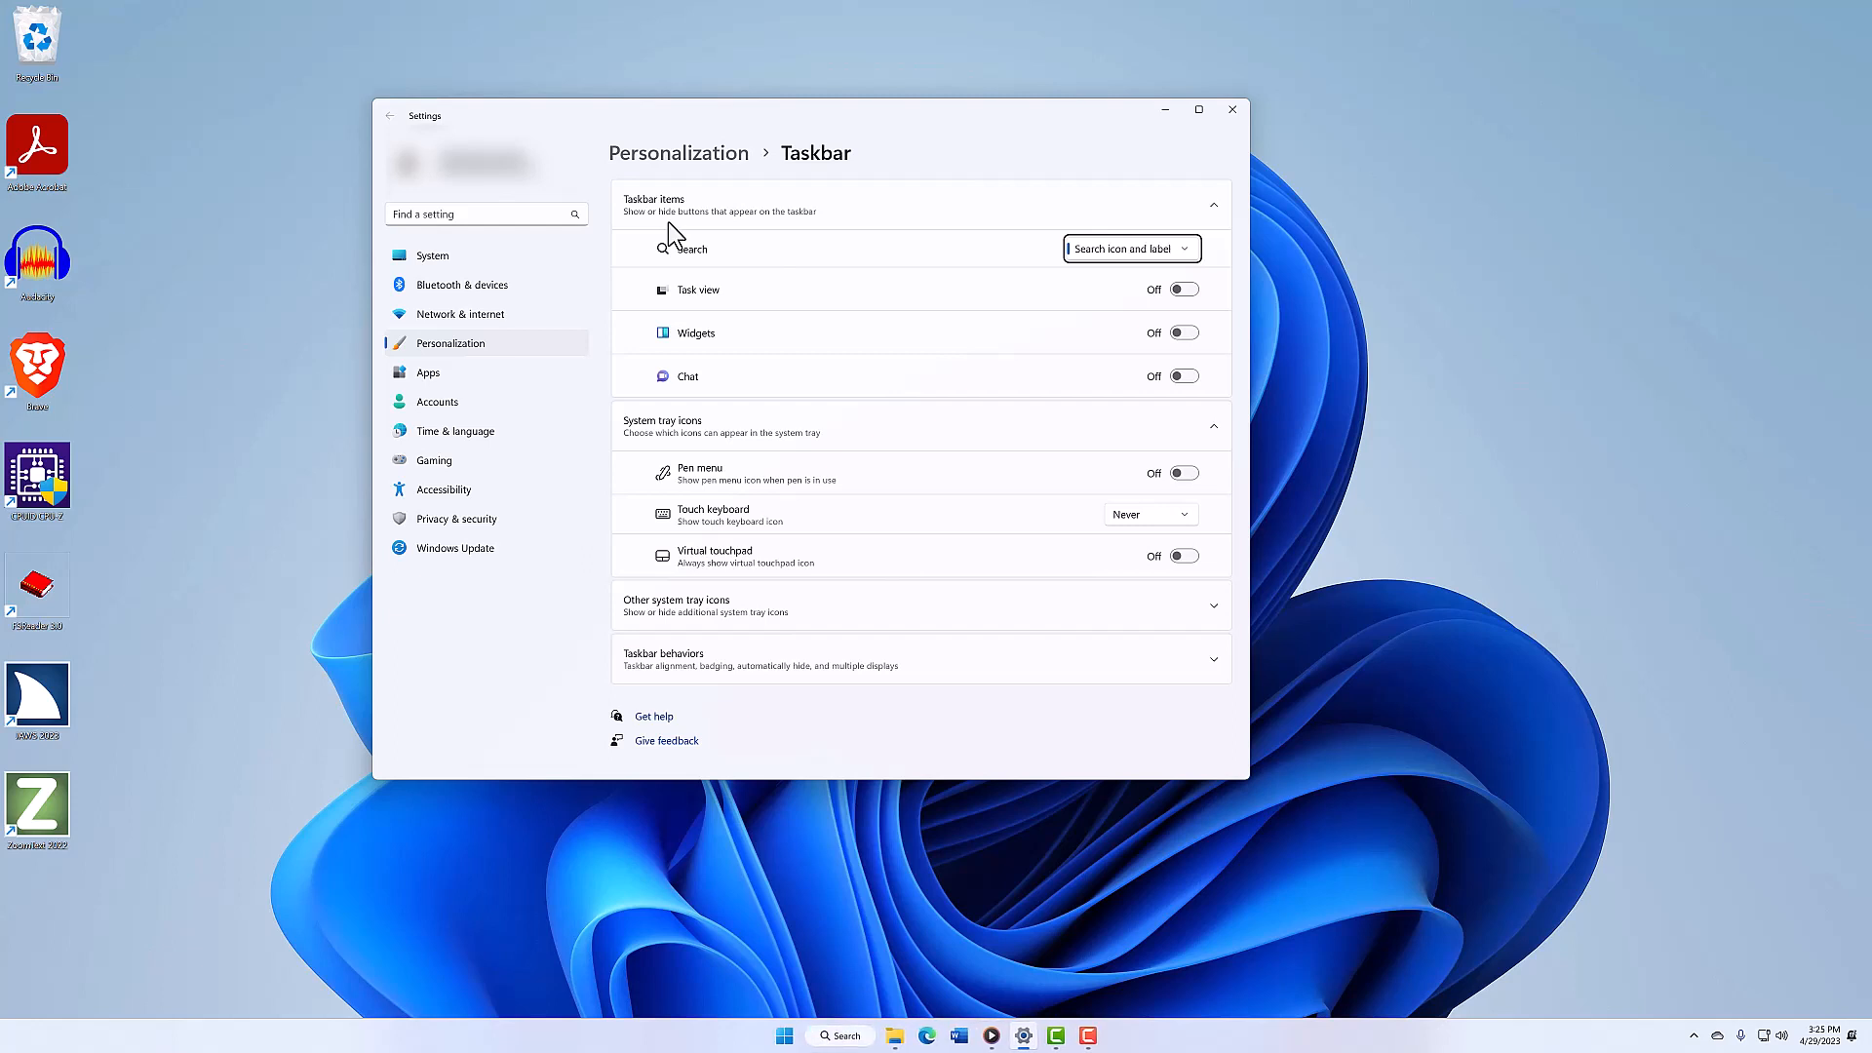
pyautogui.press('Up')
pyautogui.press('Up')
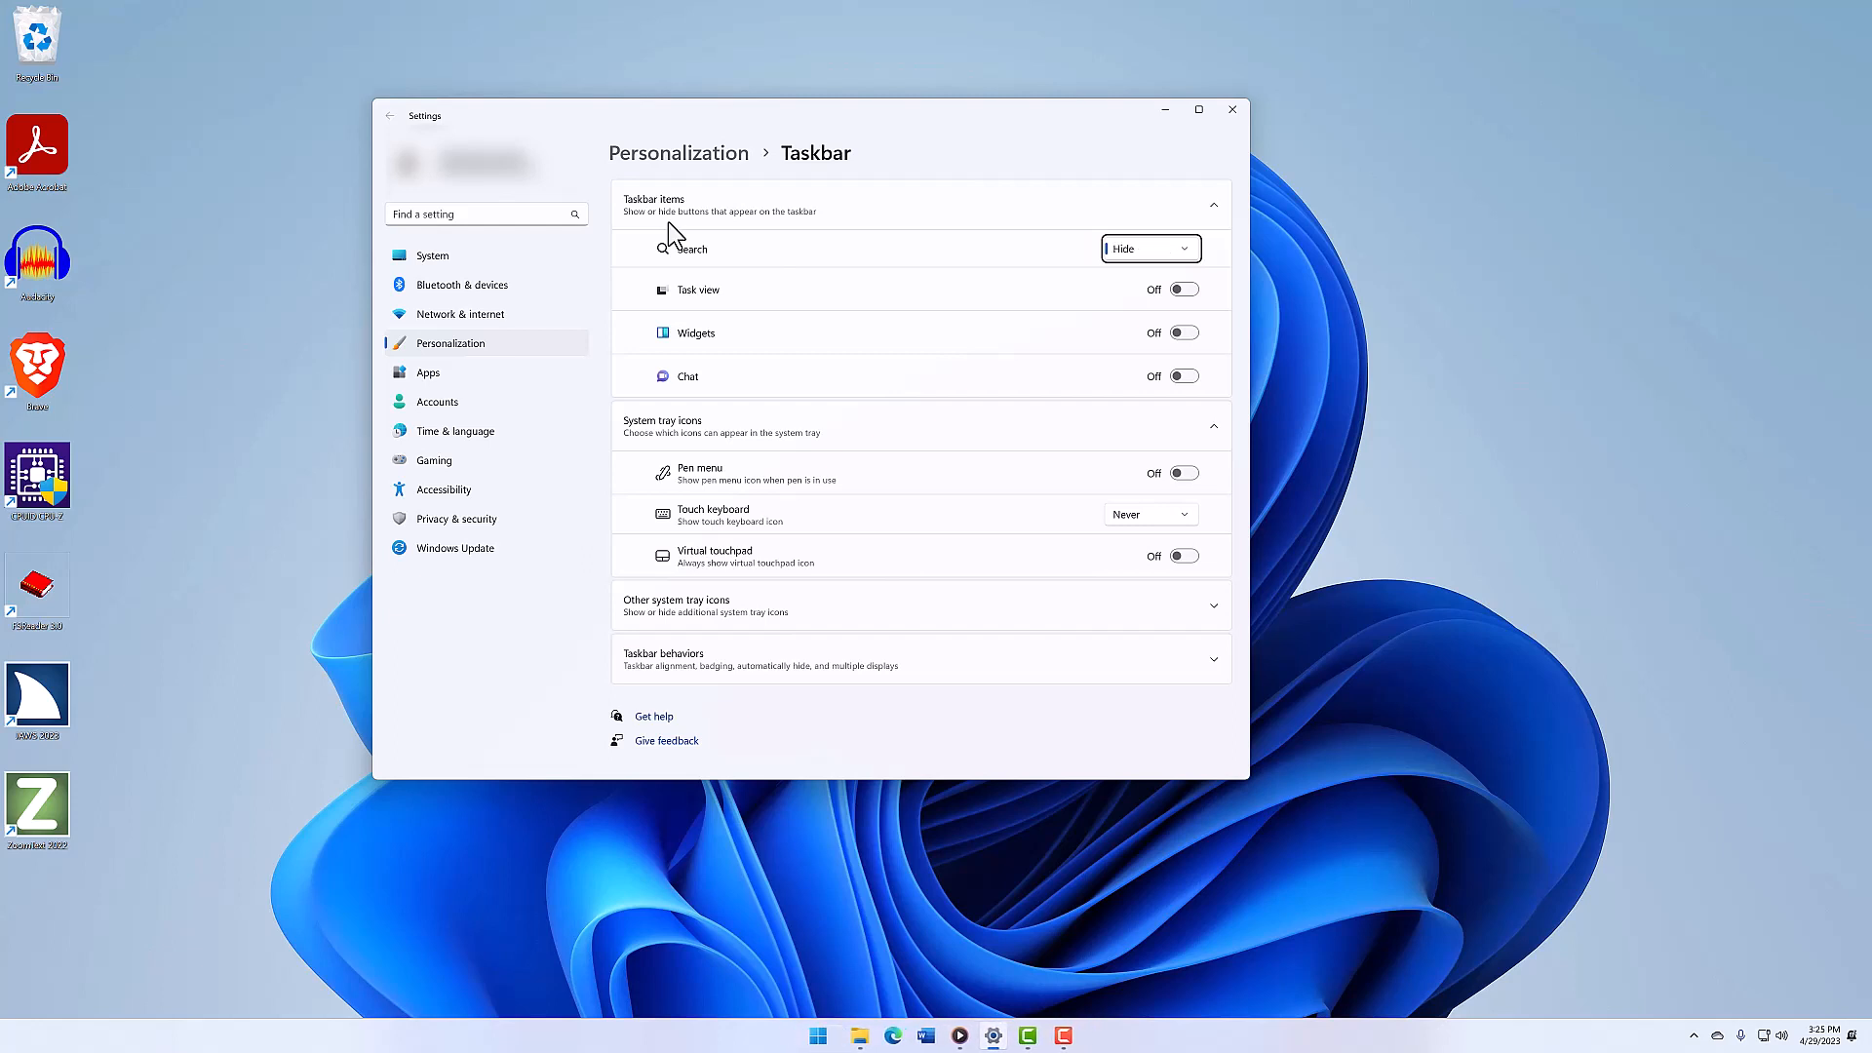
pyautogui.press('Down')
pyautogui.press('Down')
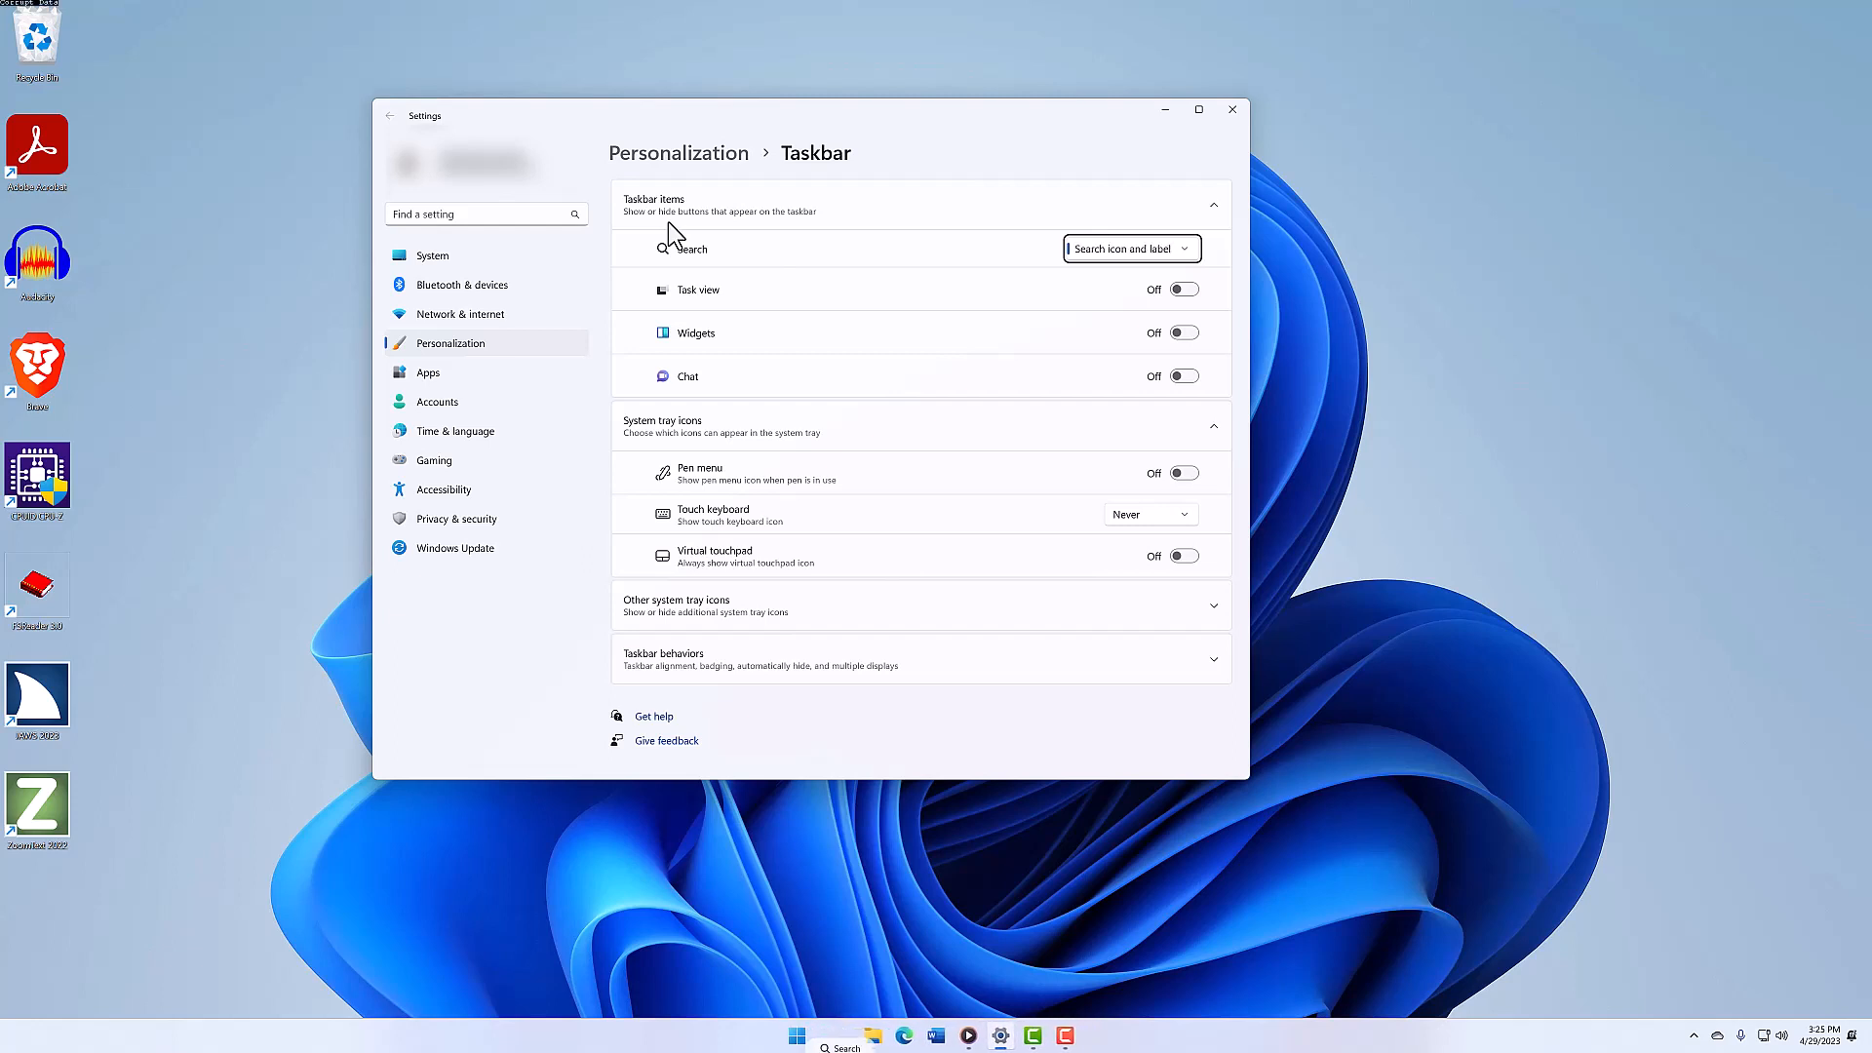
pyautogui.press('Up')
pyautogui.press('Up')
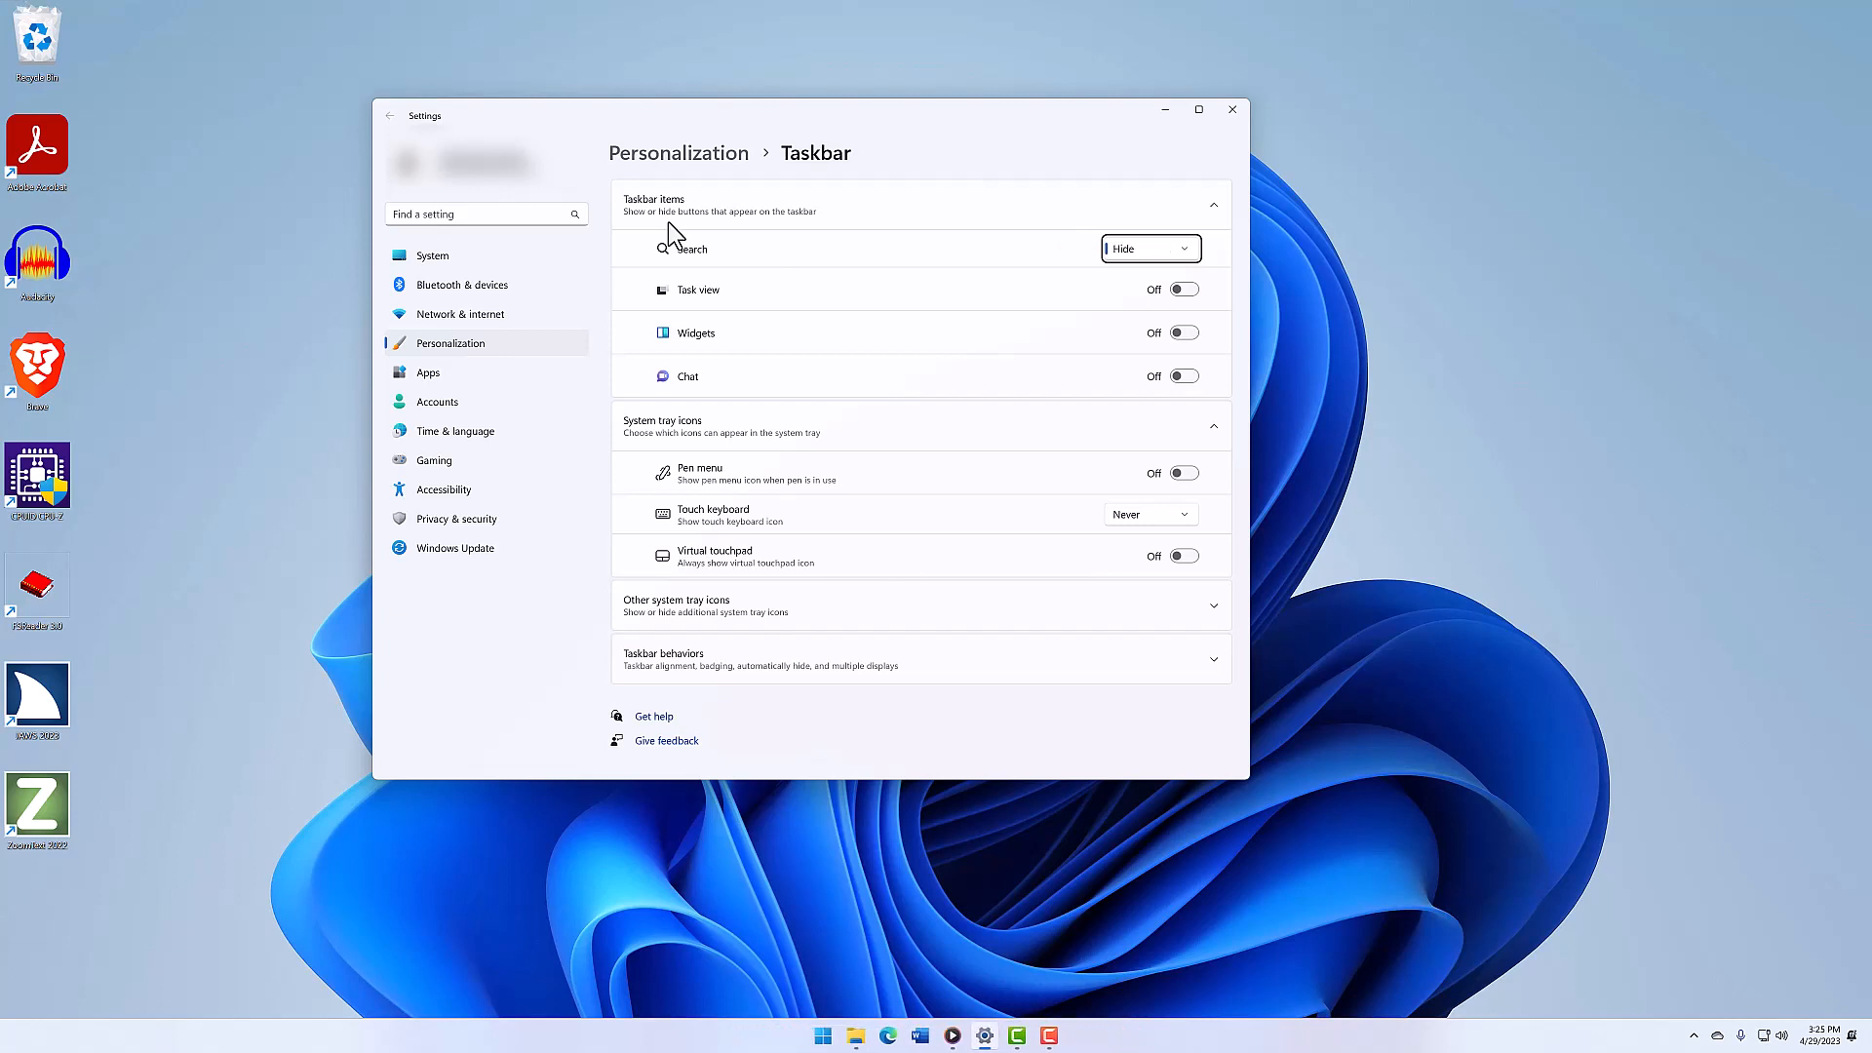
# - Switch the Task view and Widgets taskbar items on and back off
pyautogui.press('Tab')
pyautogui.press('space')
pyautogui.press('space')
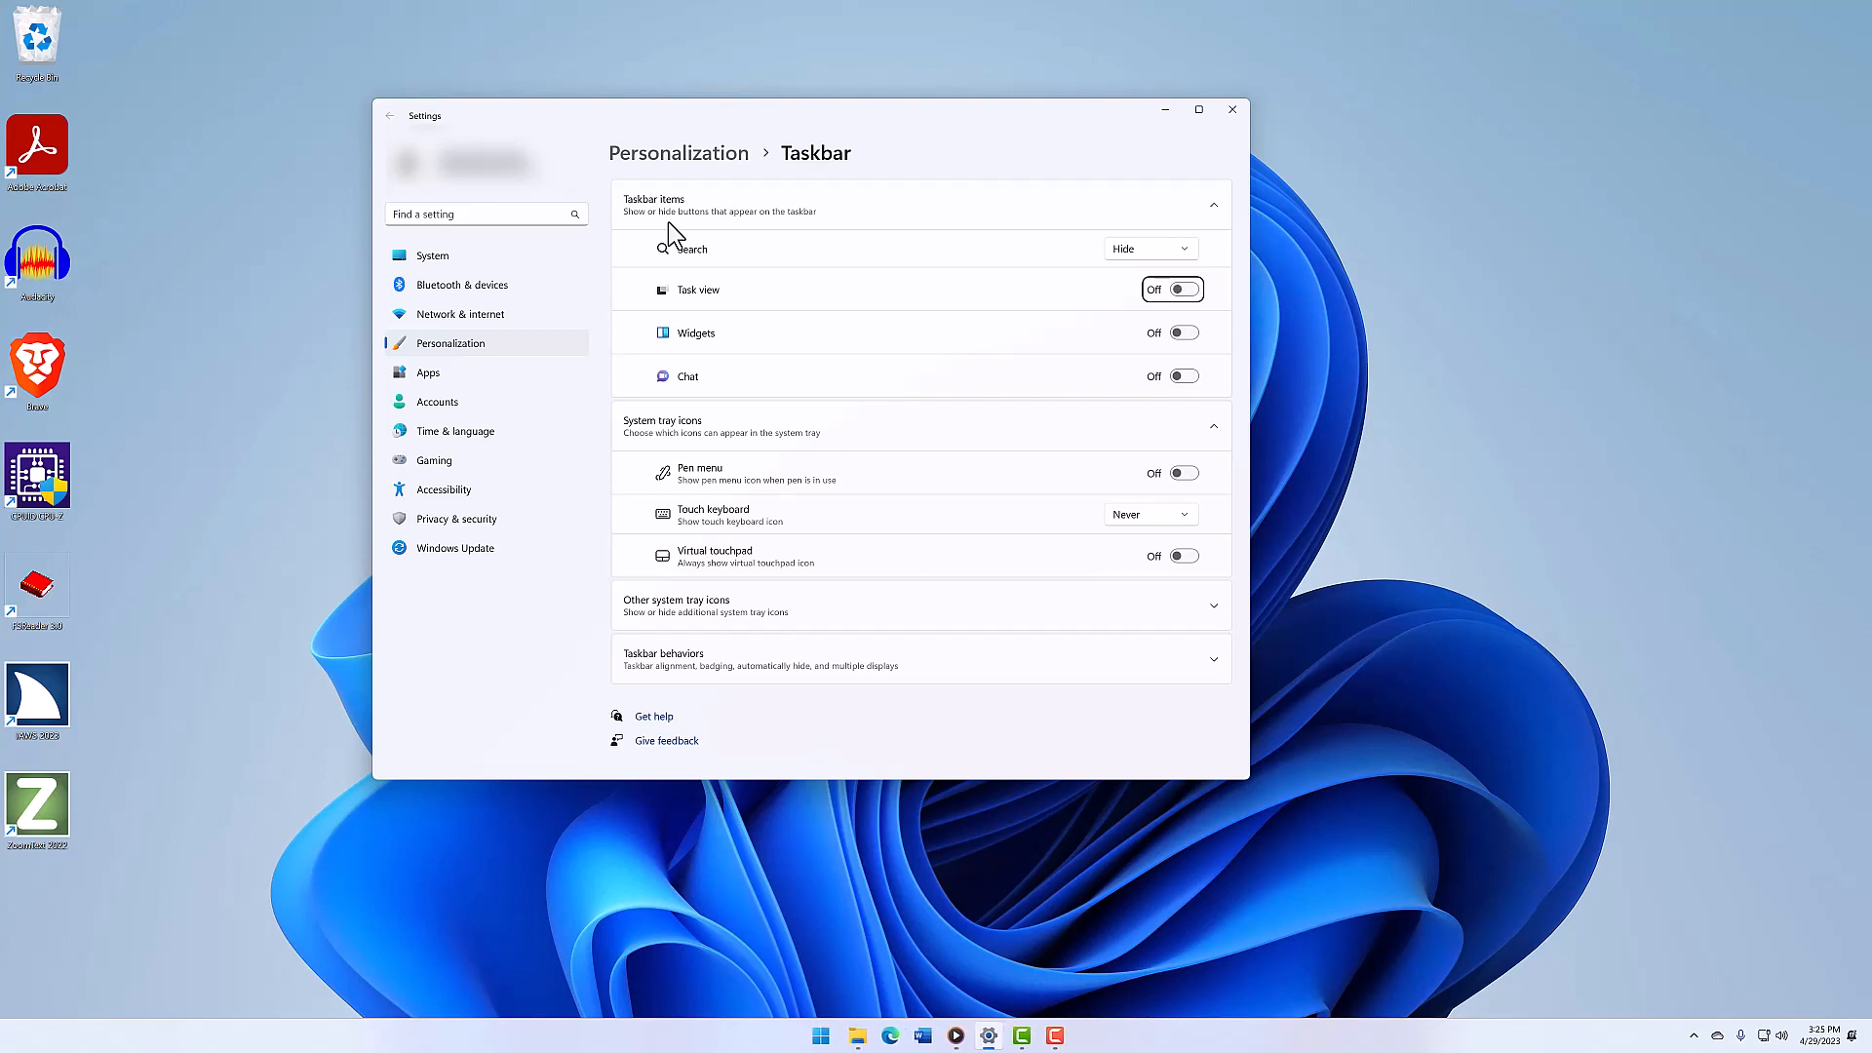
pyautogui.press('Tab')
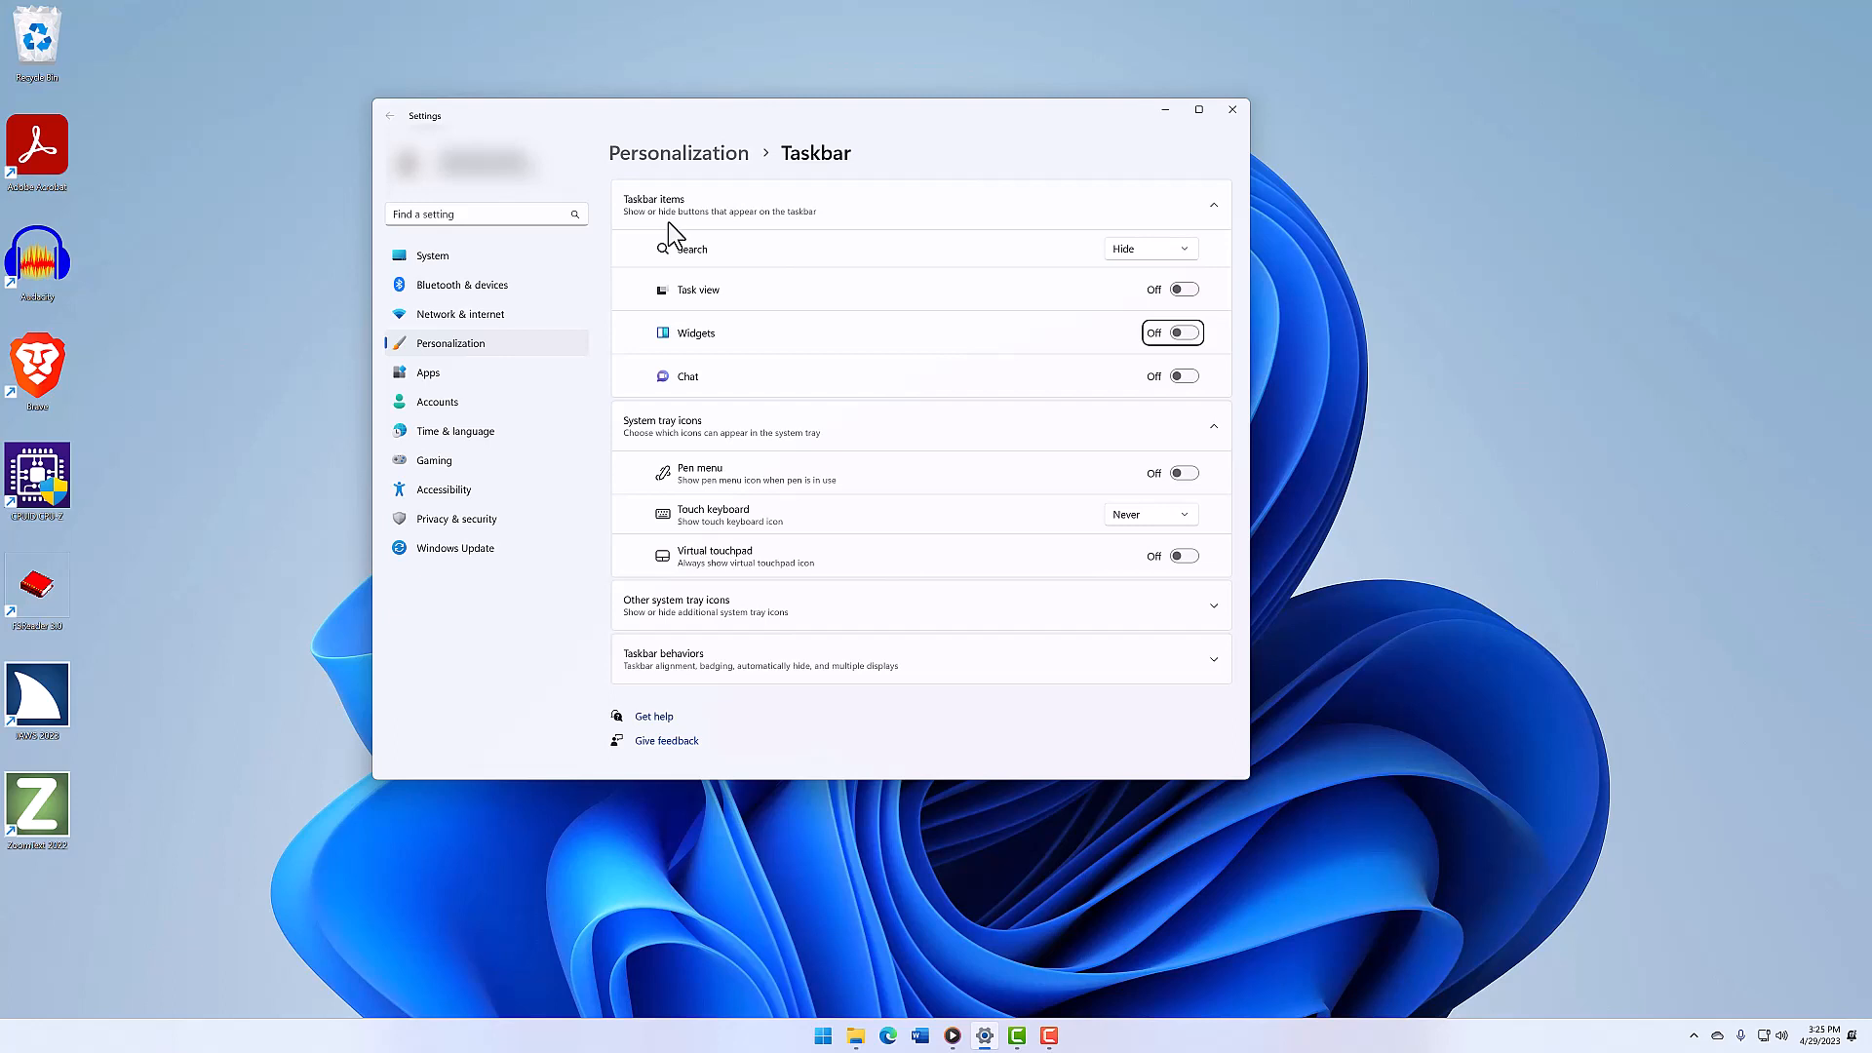
pyautogui.press('space')
pyautogui.press('space')
# - Switch the Chat taskbar item on and back off
pyautogui.press('Tab')
pyautogui.press('space')
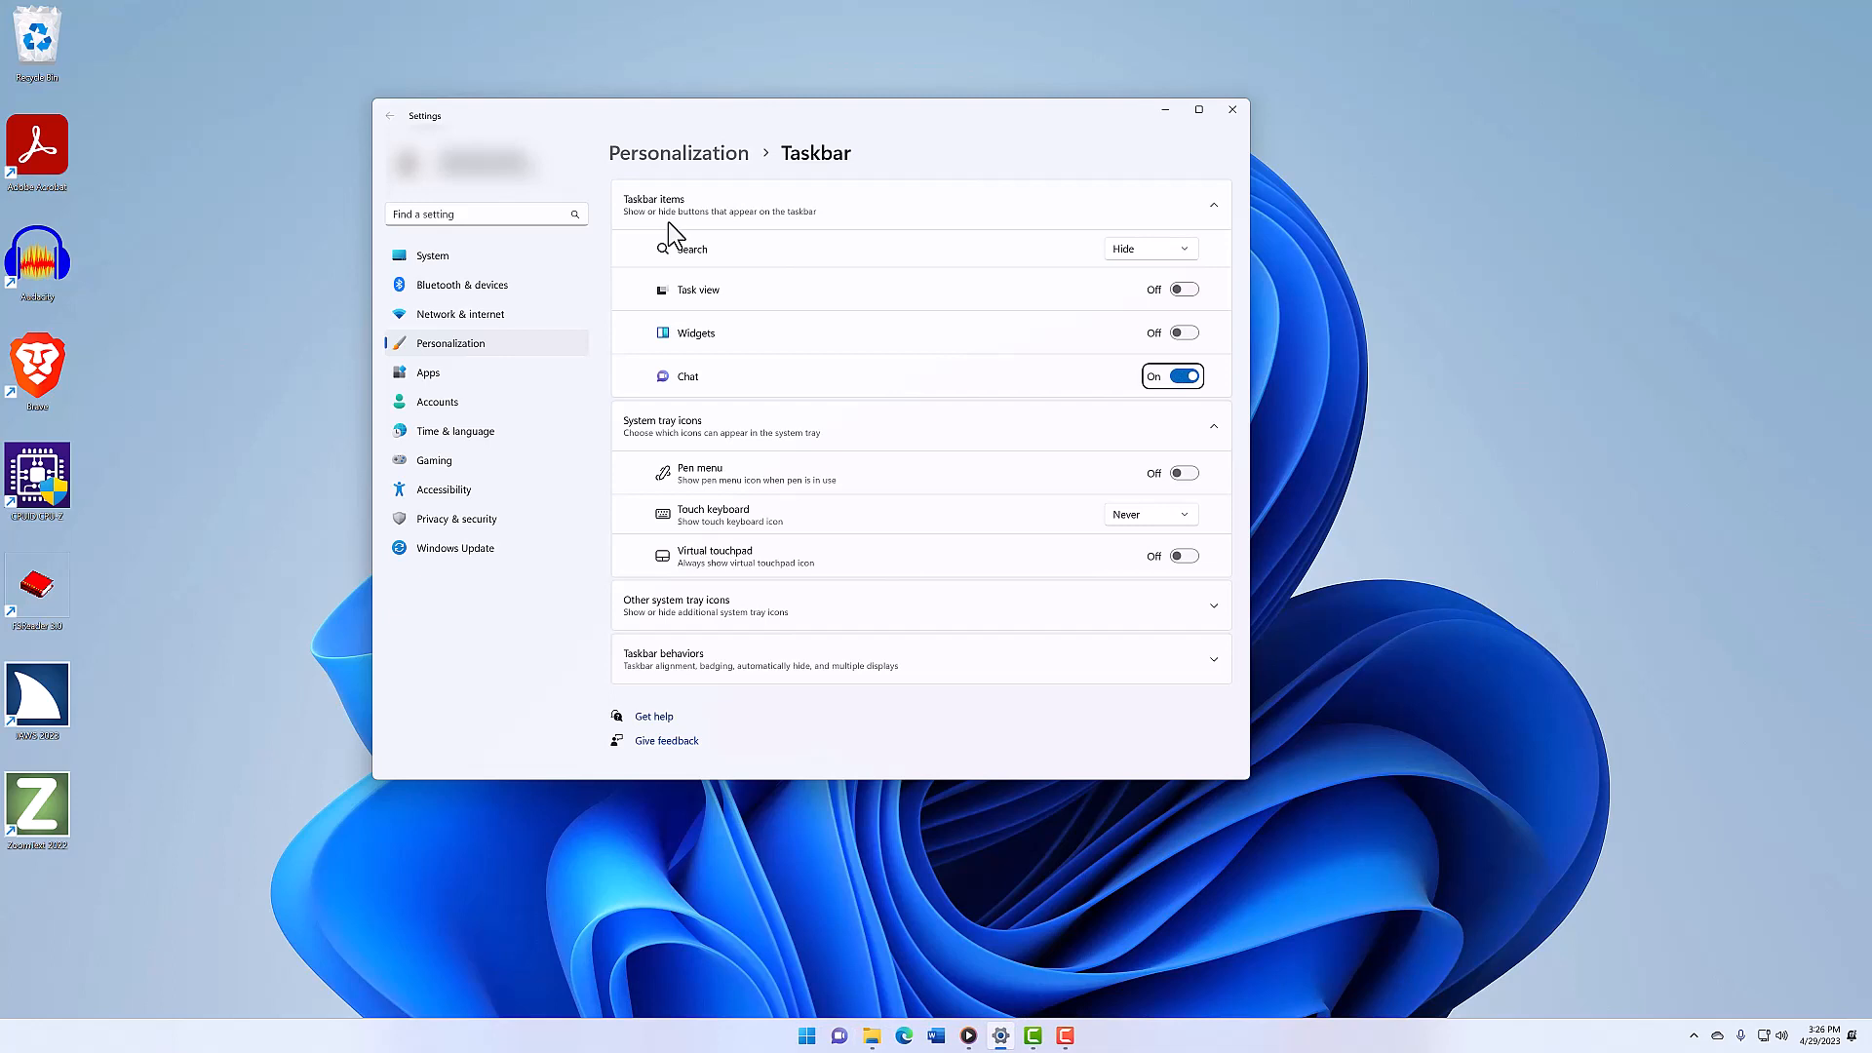
pyautogui.press('space')
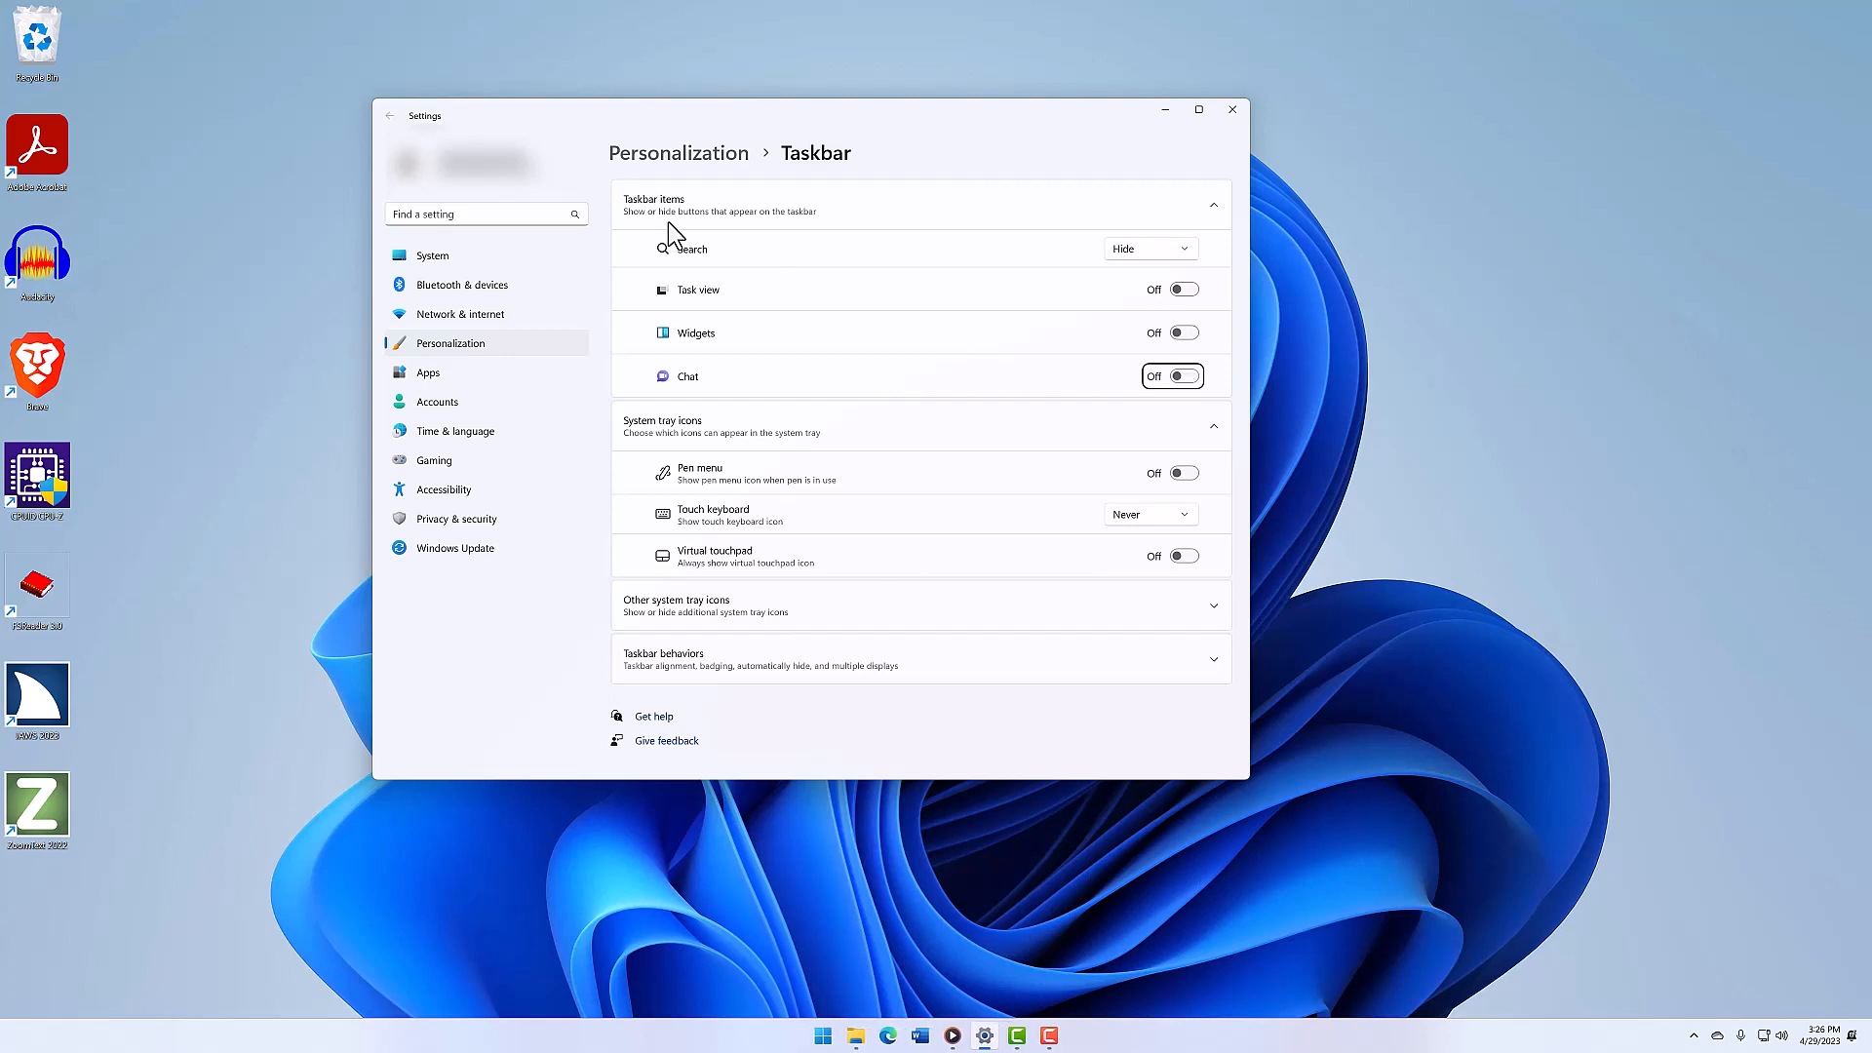
# - Collapse and re-expand the System tray icons section, and switch Pen menu on and back off
pyautogui.press('Tab')
pyautogui.press('space')
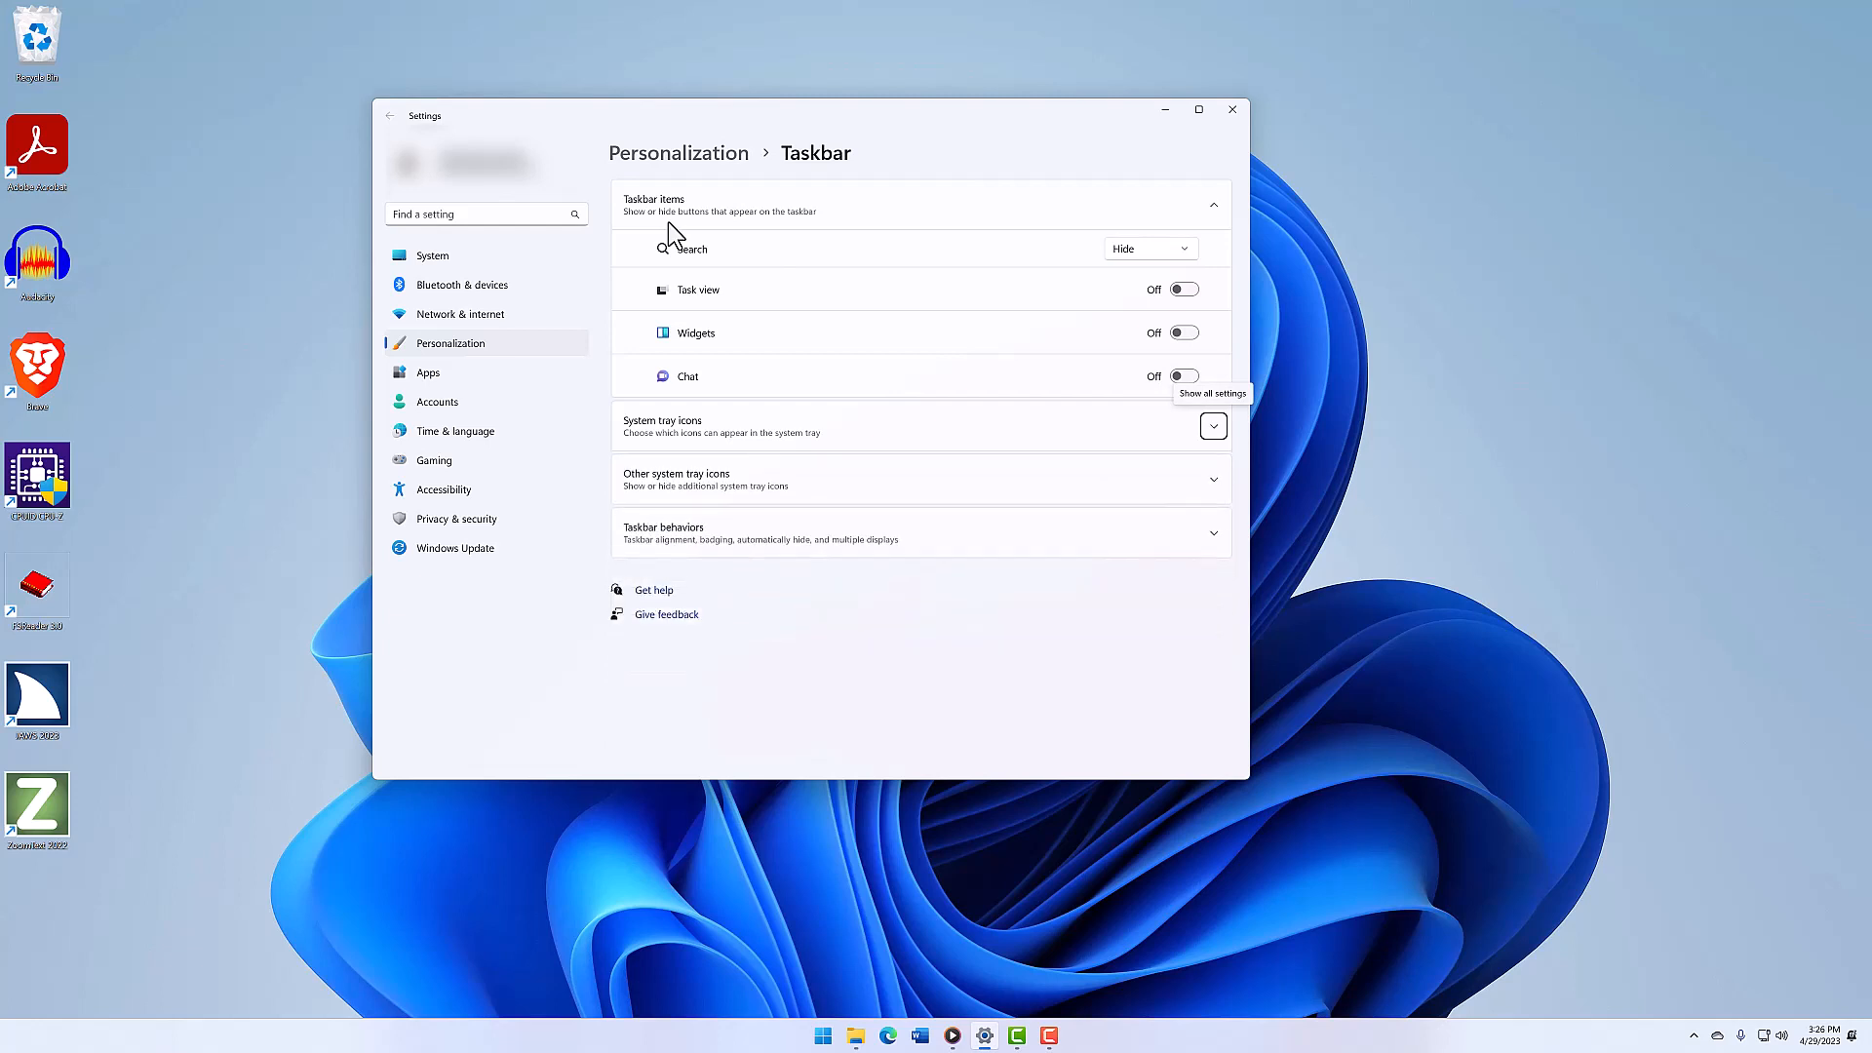
pyautogui.press('space')
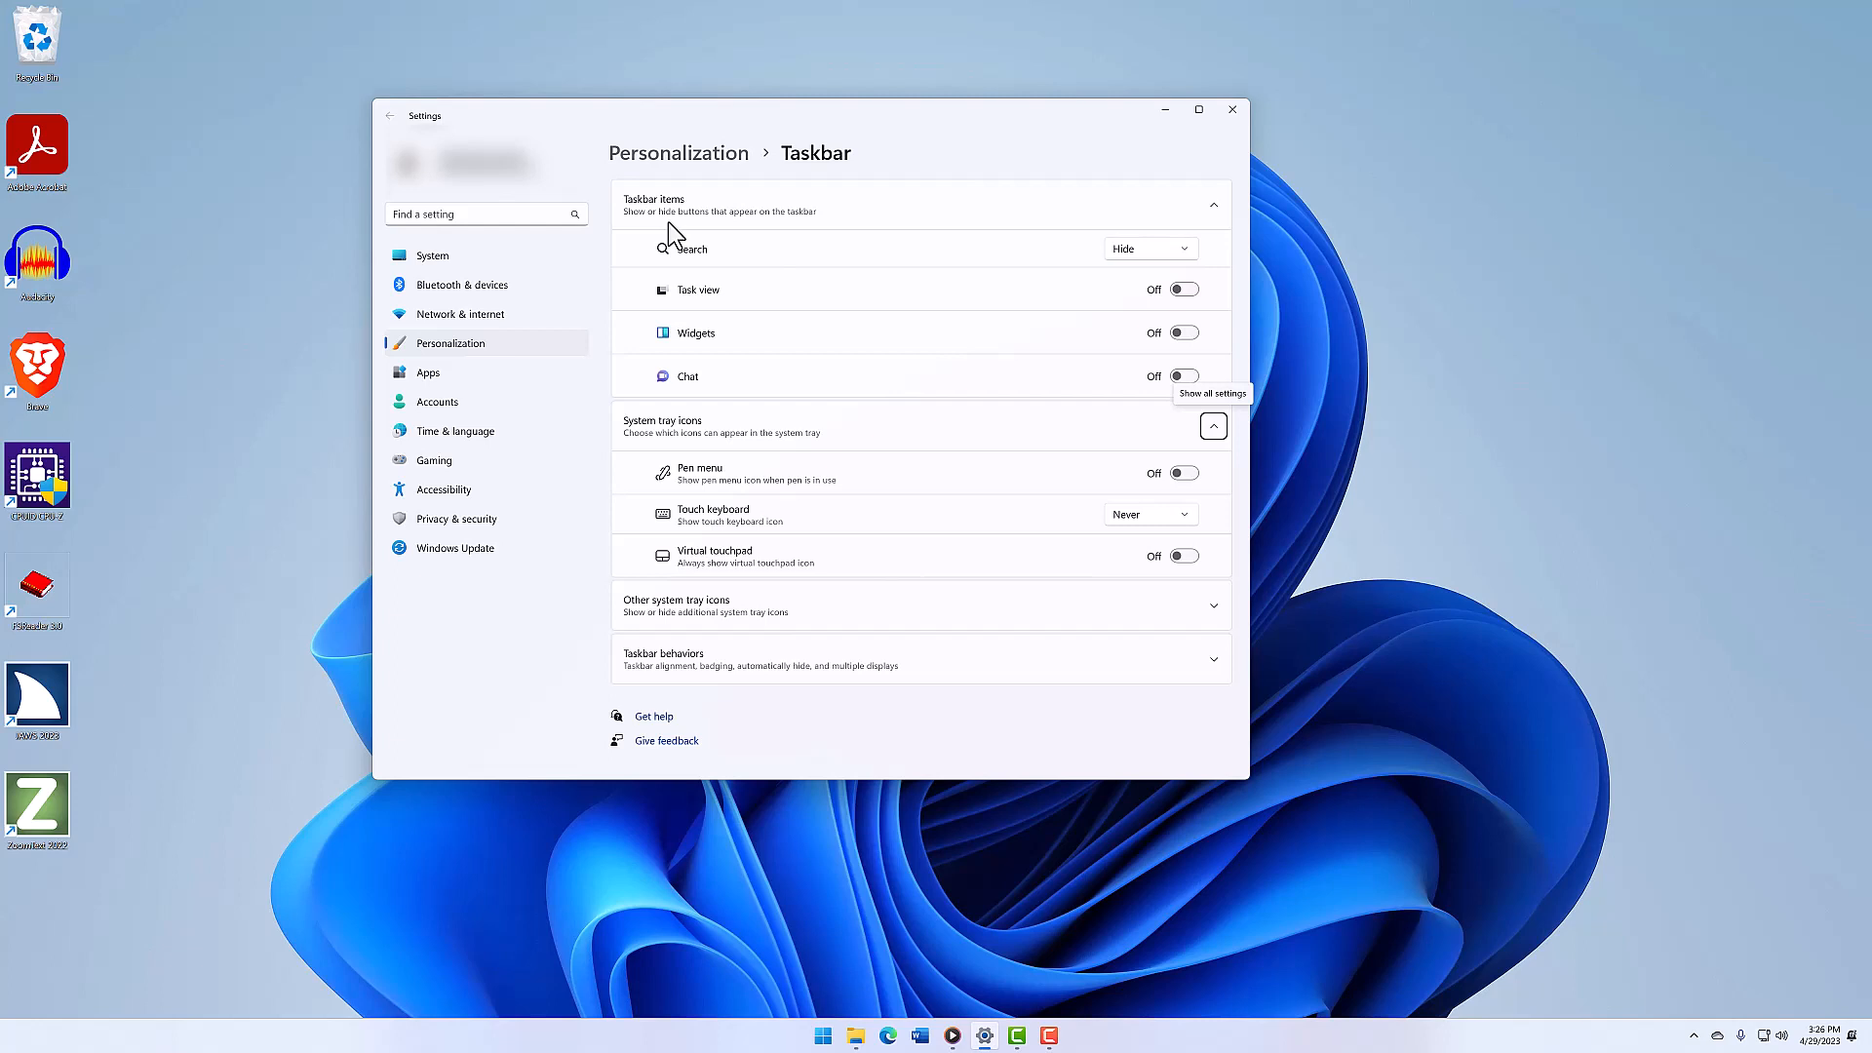
pyautogui.press('Tab')
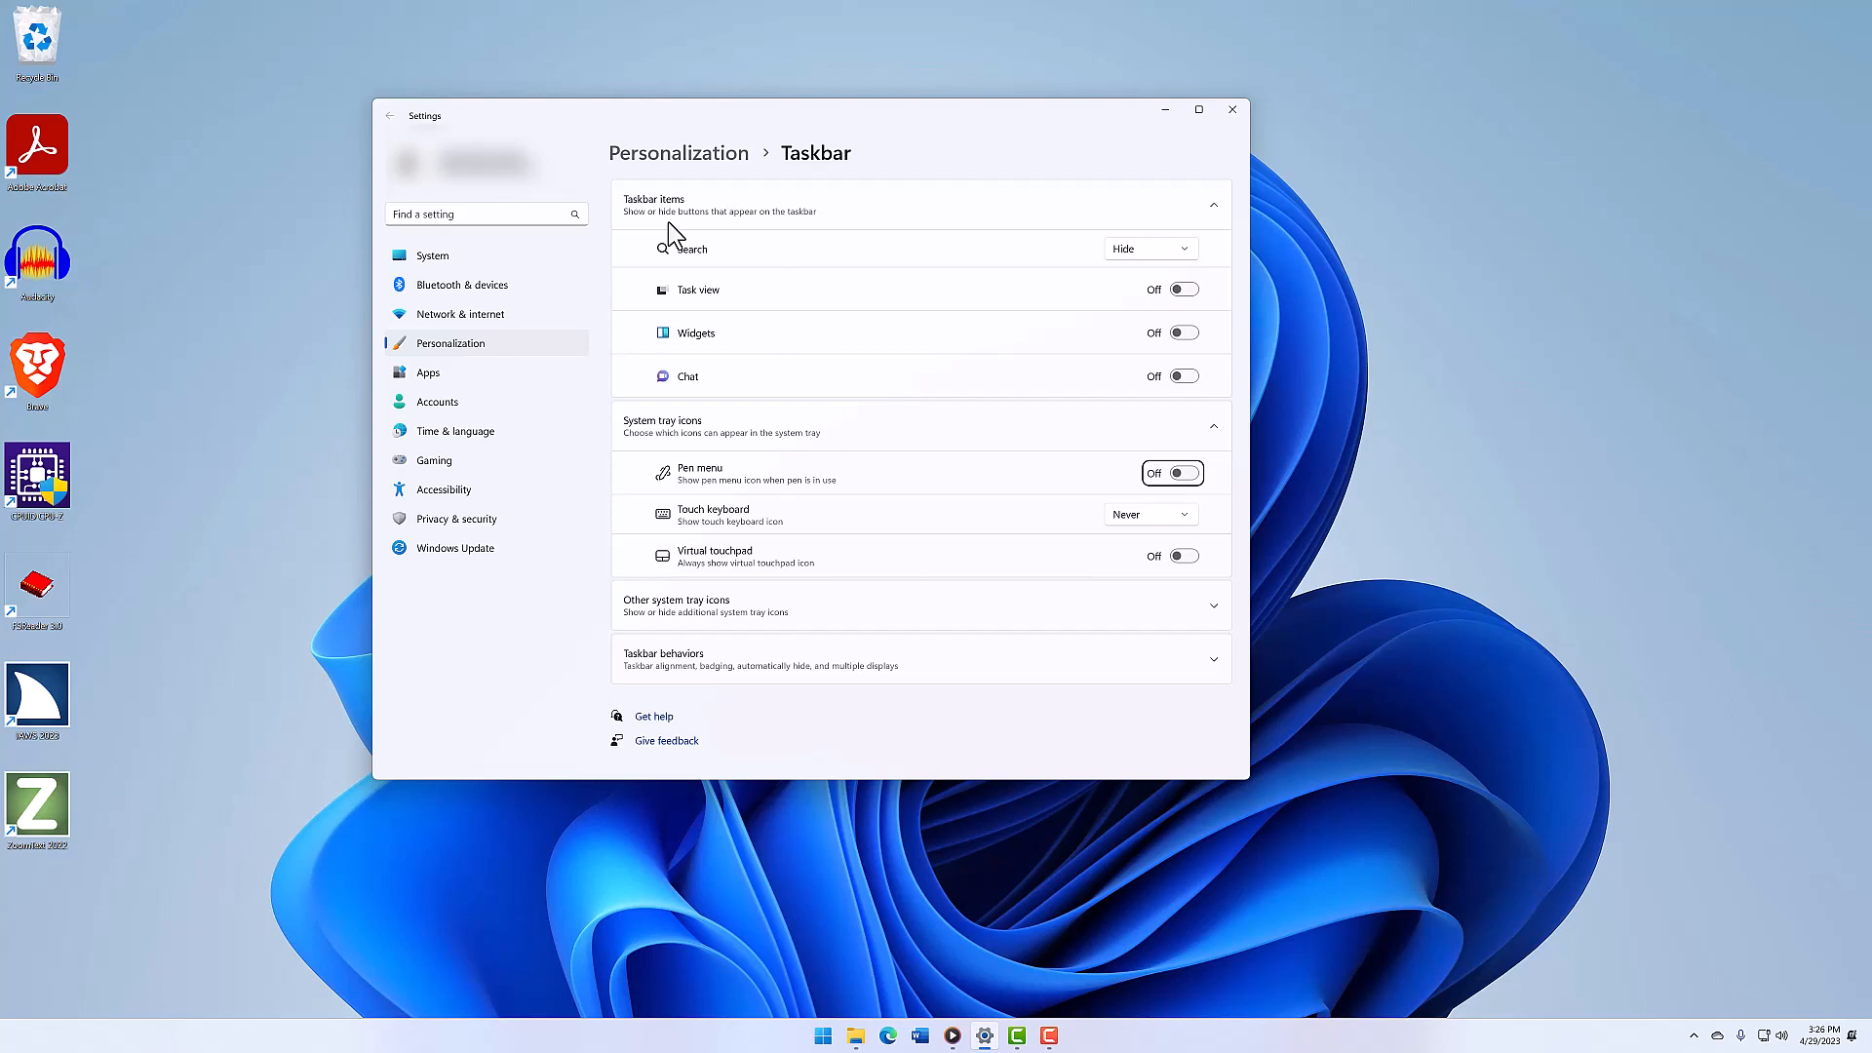
pyautogui.press('space')
pyautogui.press('space')
# - Cycle the Touch keyboard icon option through Always and When no keyboard attached, and set it back to Never
pyautogui.press('Tab')
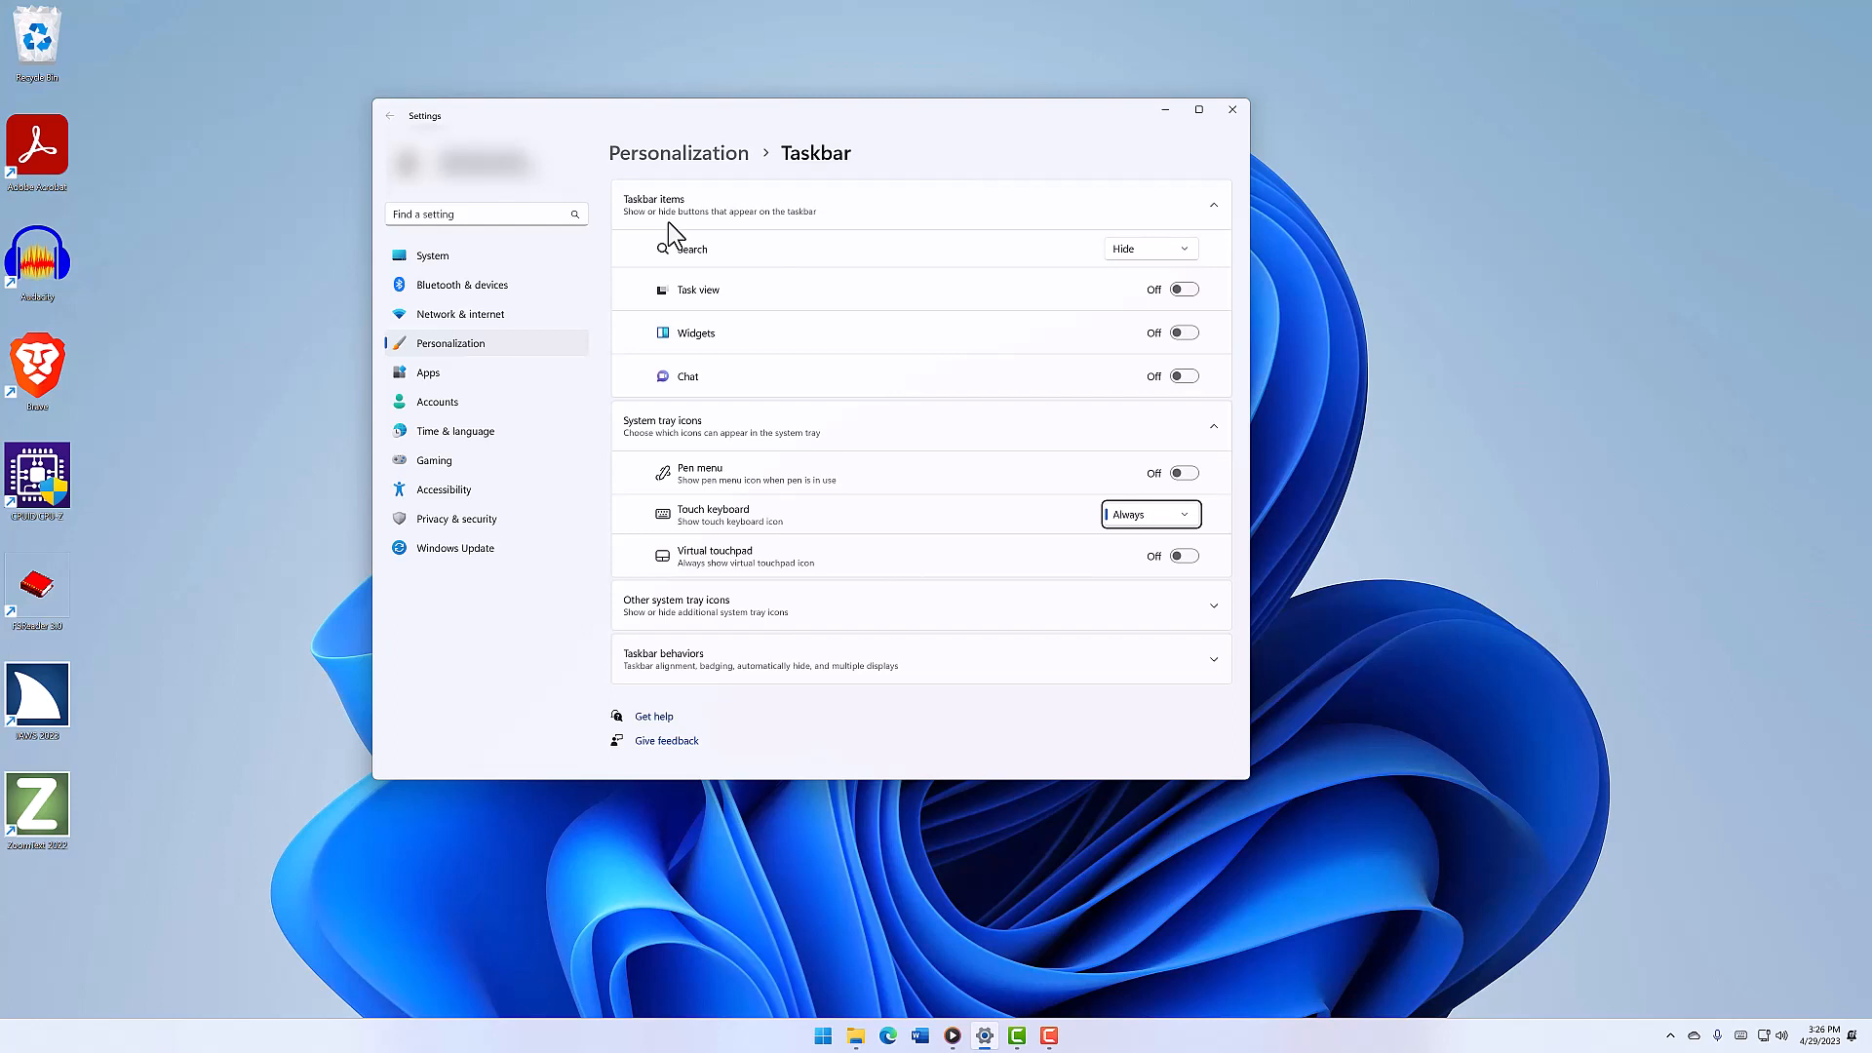
pyautogui.press('Down')
pyautogui.press('Up')
pyautogui.press('Up')
pyautogui.press('Down')
pyautogui.press('Down')
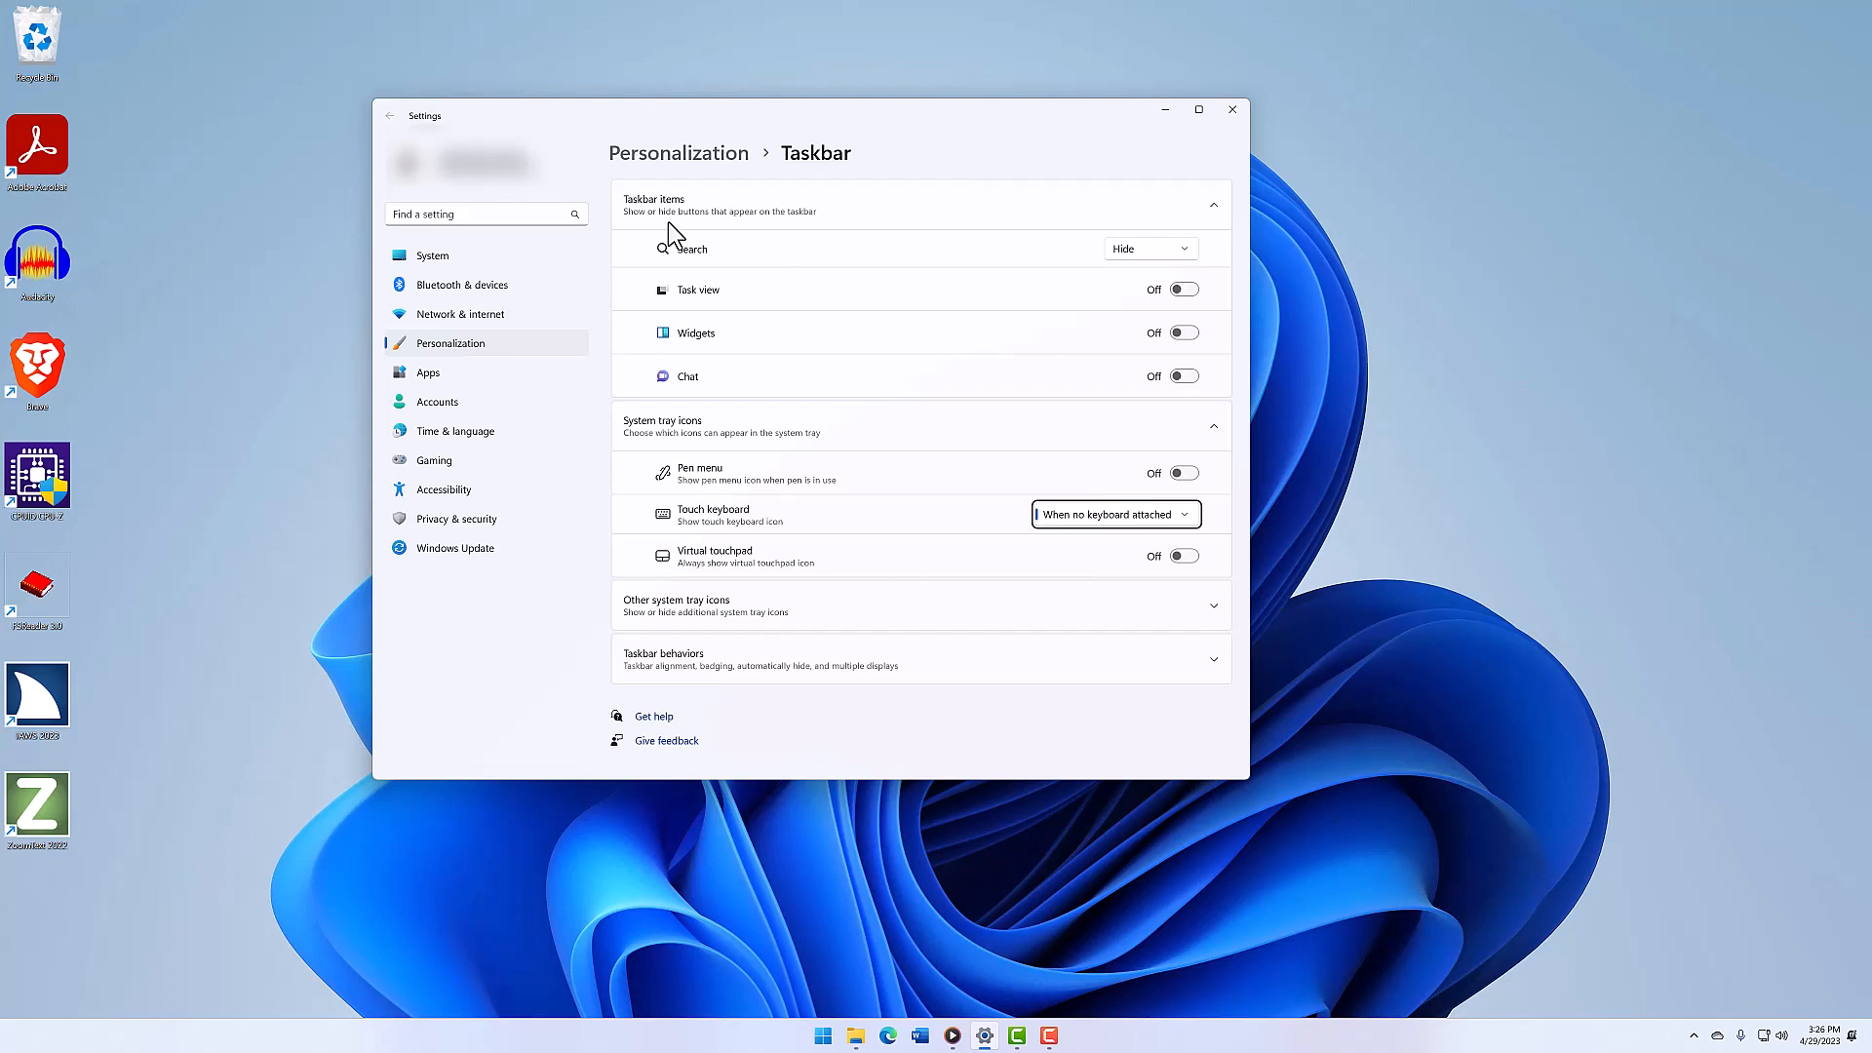
pyautogui.press('Down')
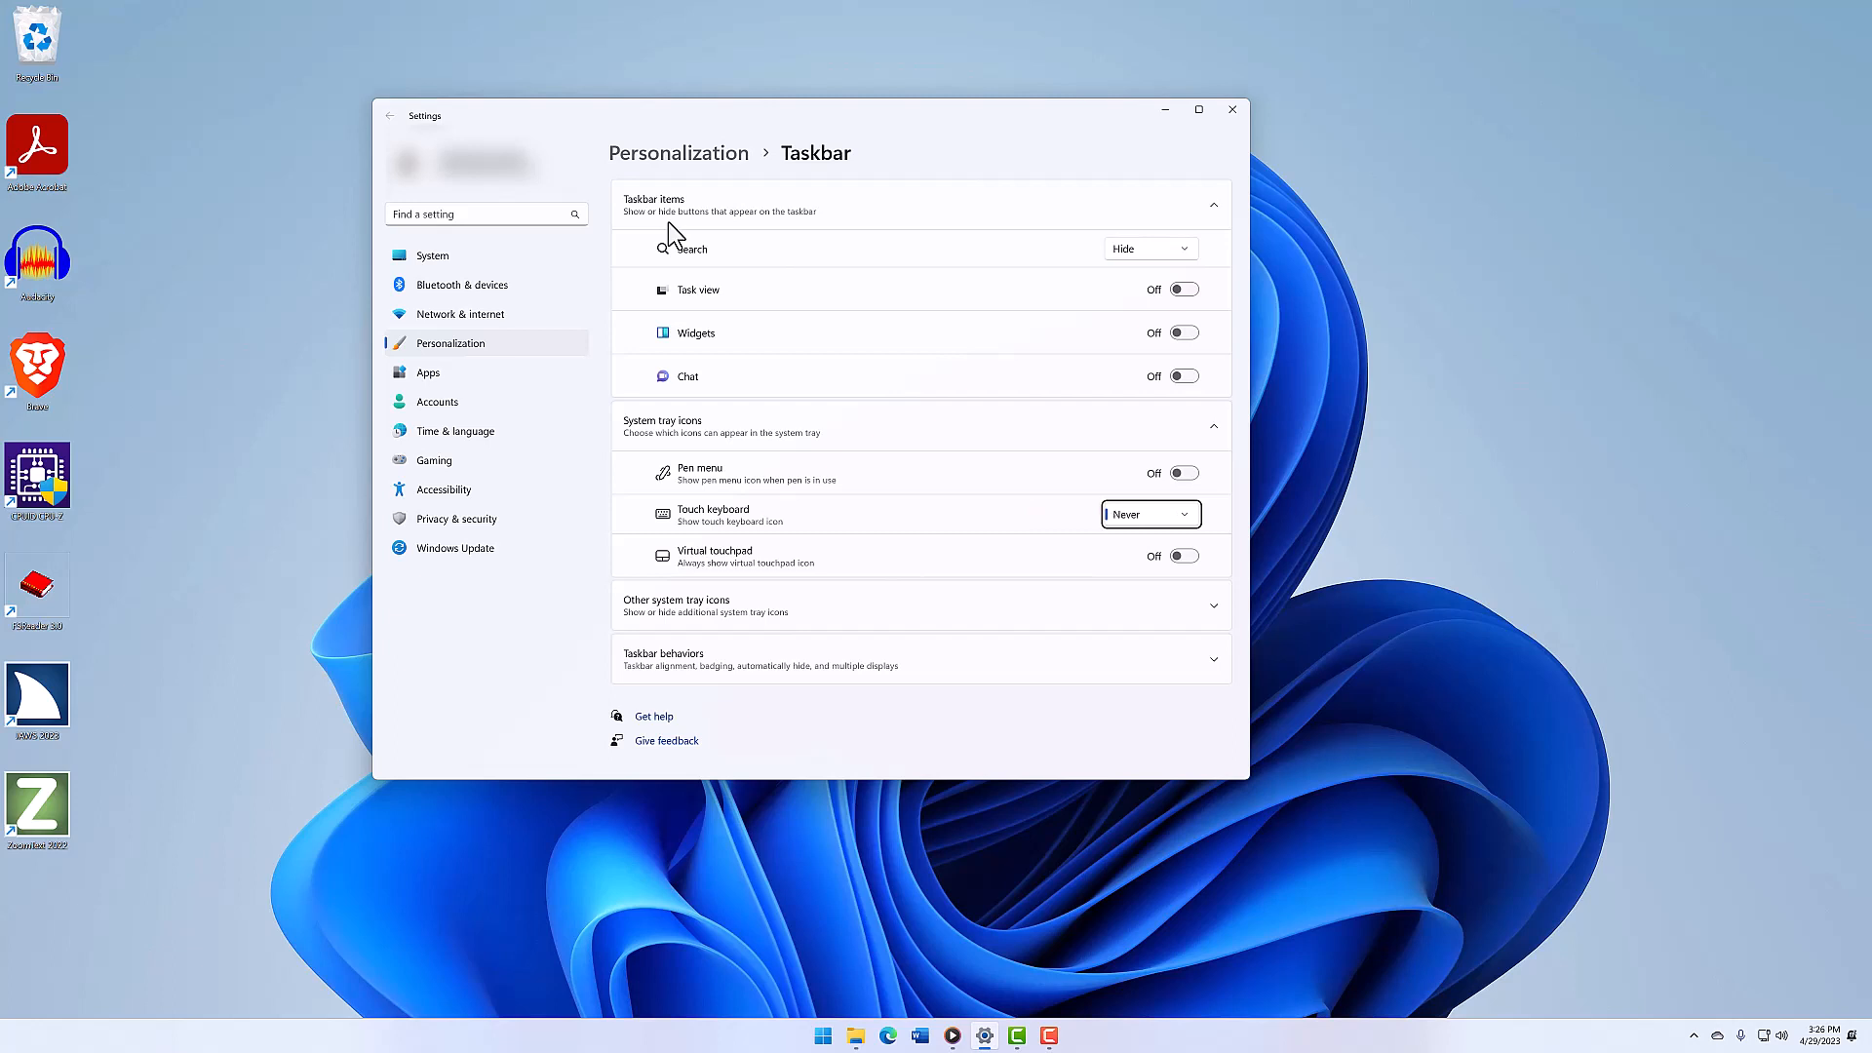
# - Switch the Virtual touchpad icon on and back off twice
pyautogui.press('Tab')
pyautogui.press('space')
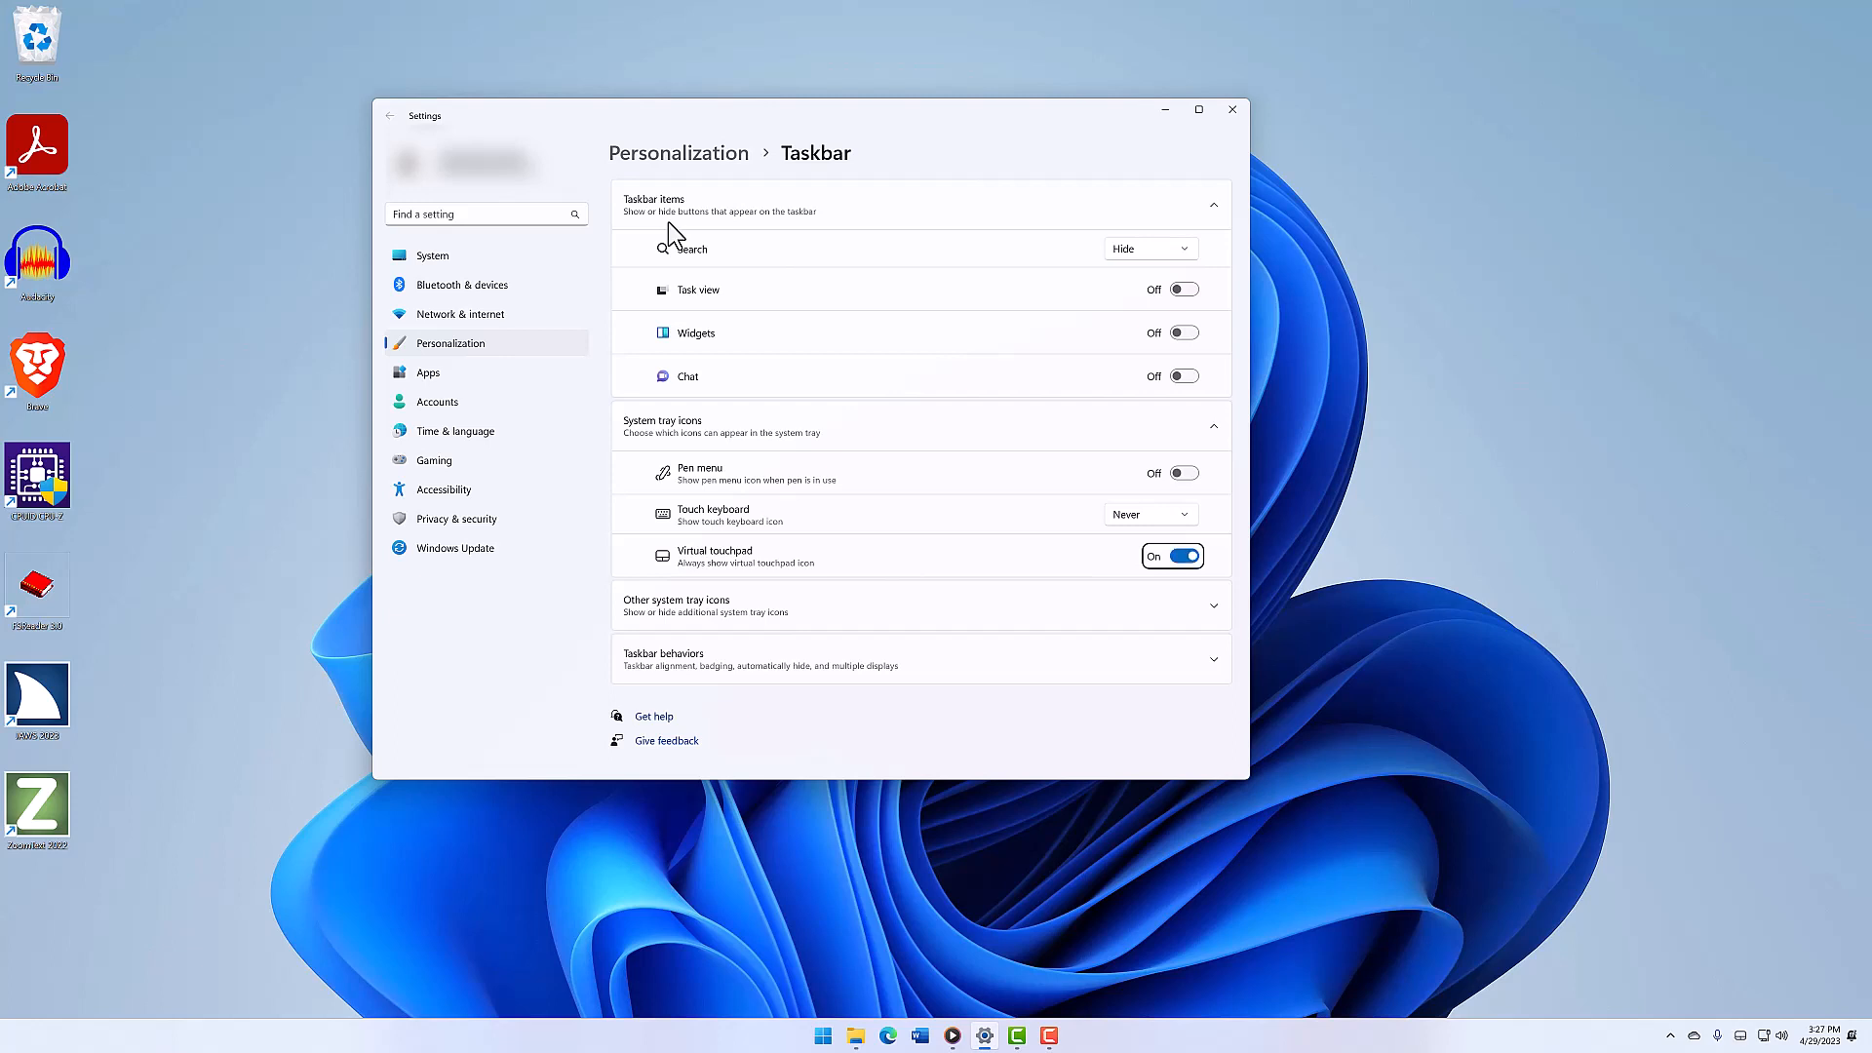
pyautogui.press('space')
pyautogui.press('space')
pyautogui.press('space')
# - Expand the Other system tray icons section and switch Hidden icon menu off and back on
pyautogui.press('Tab')
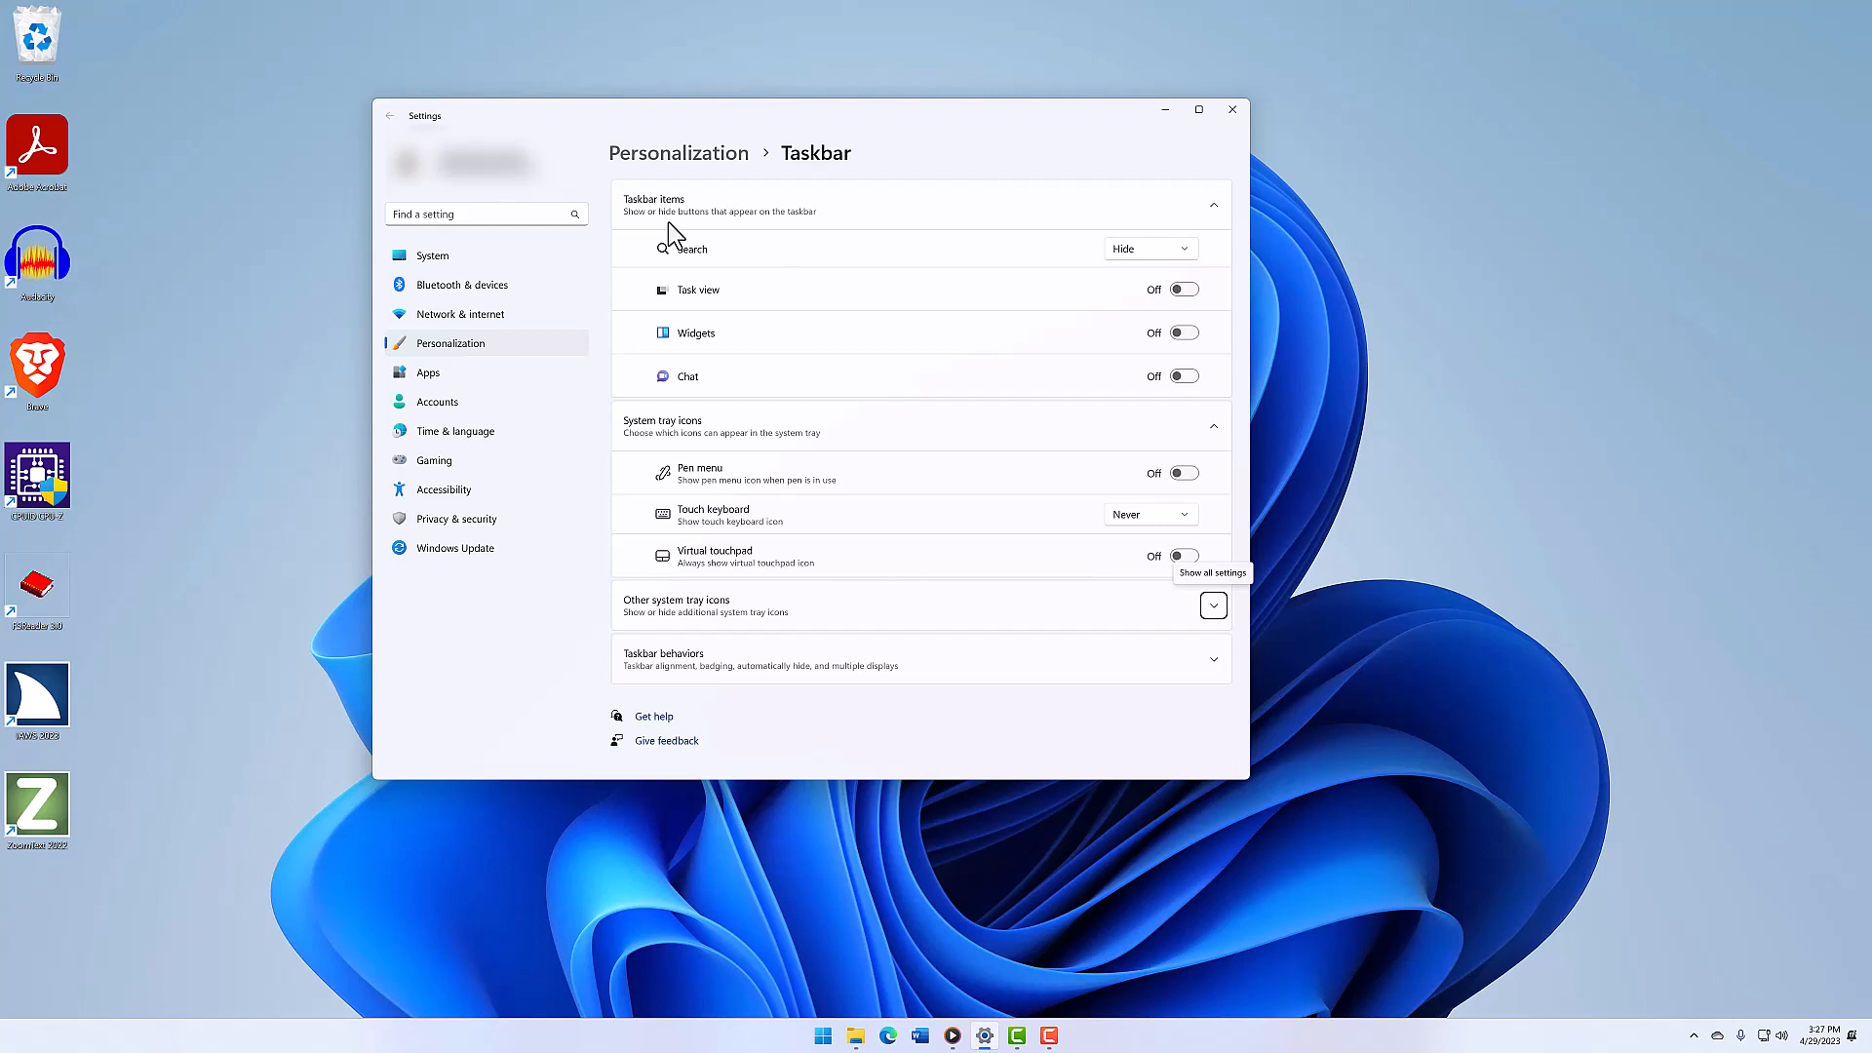
pyautogui.press('Return')
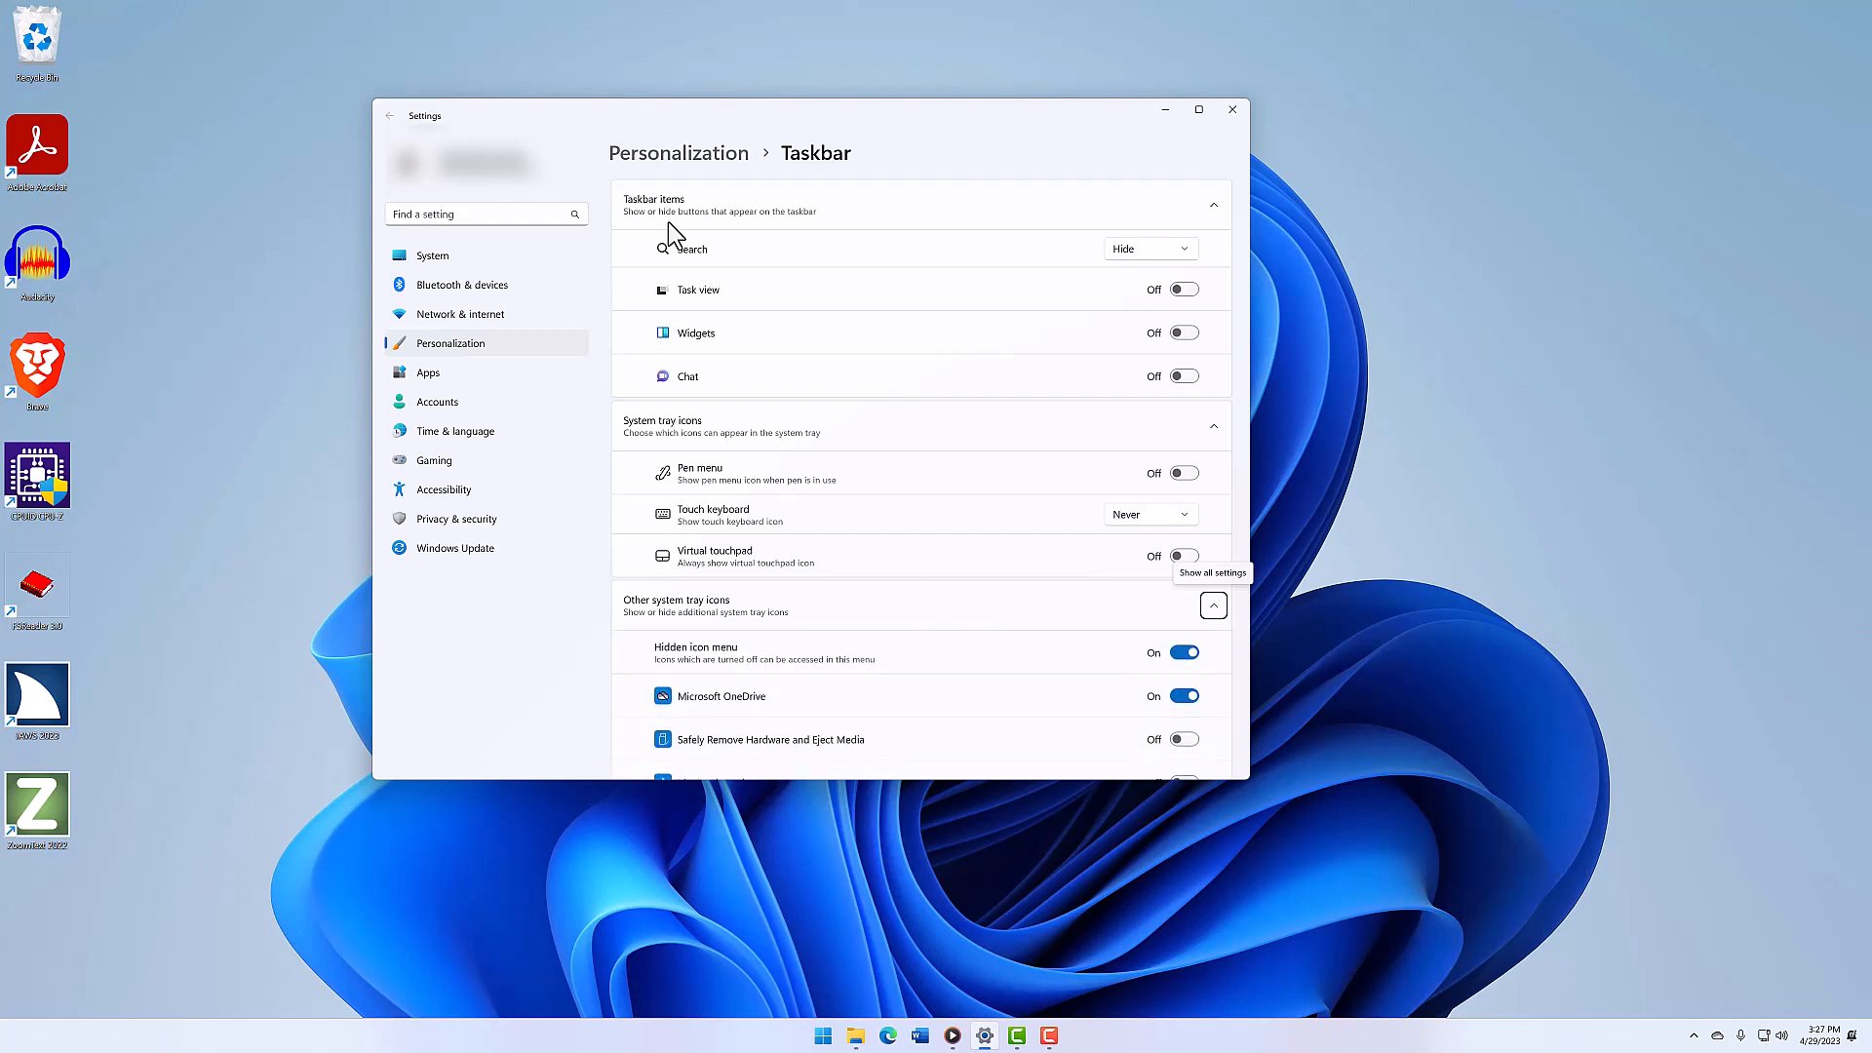
pyautogui.press('Down')
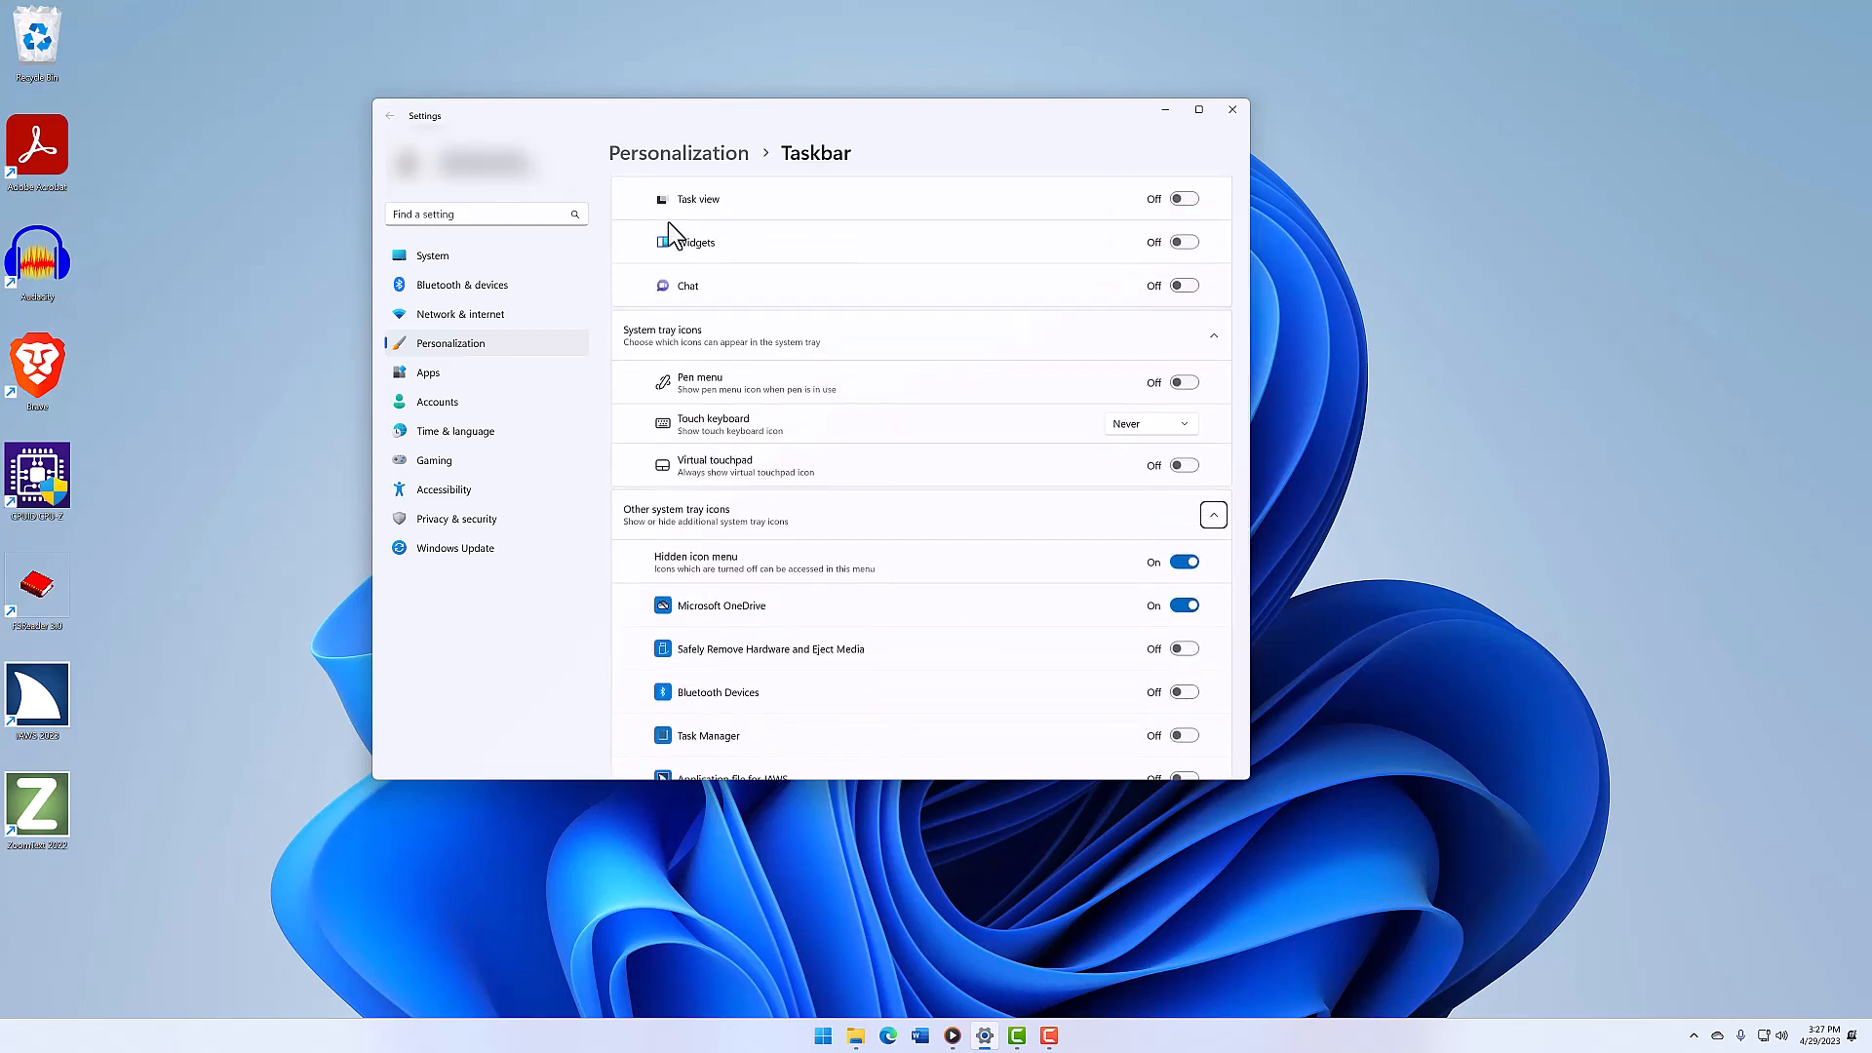
pyautogui.press('Tab')
pyautogui.press('space')
pyautogui.press('space')
# - Switch the Bluetooth Devices icon on and back off in the Other system tray icons list
pyautogui.scroll(-2, 669, 222)
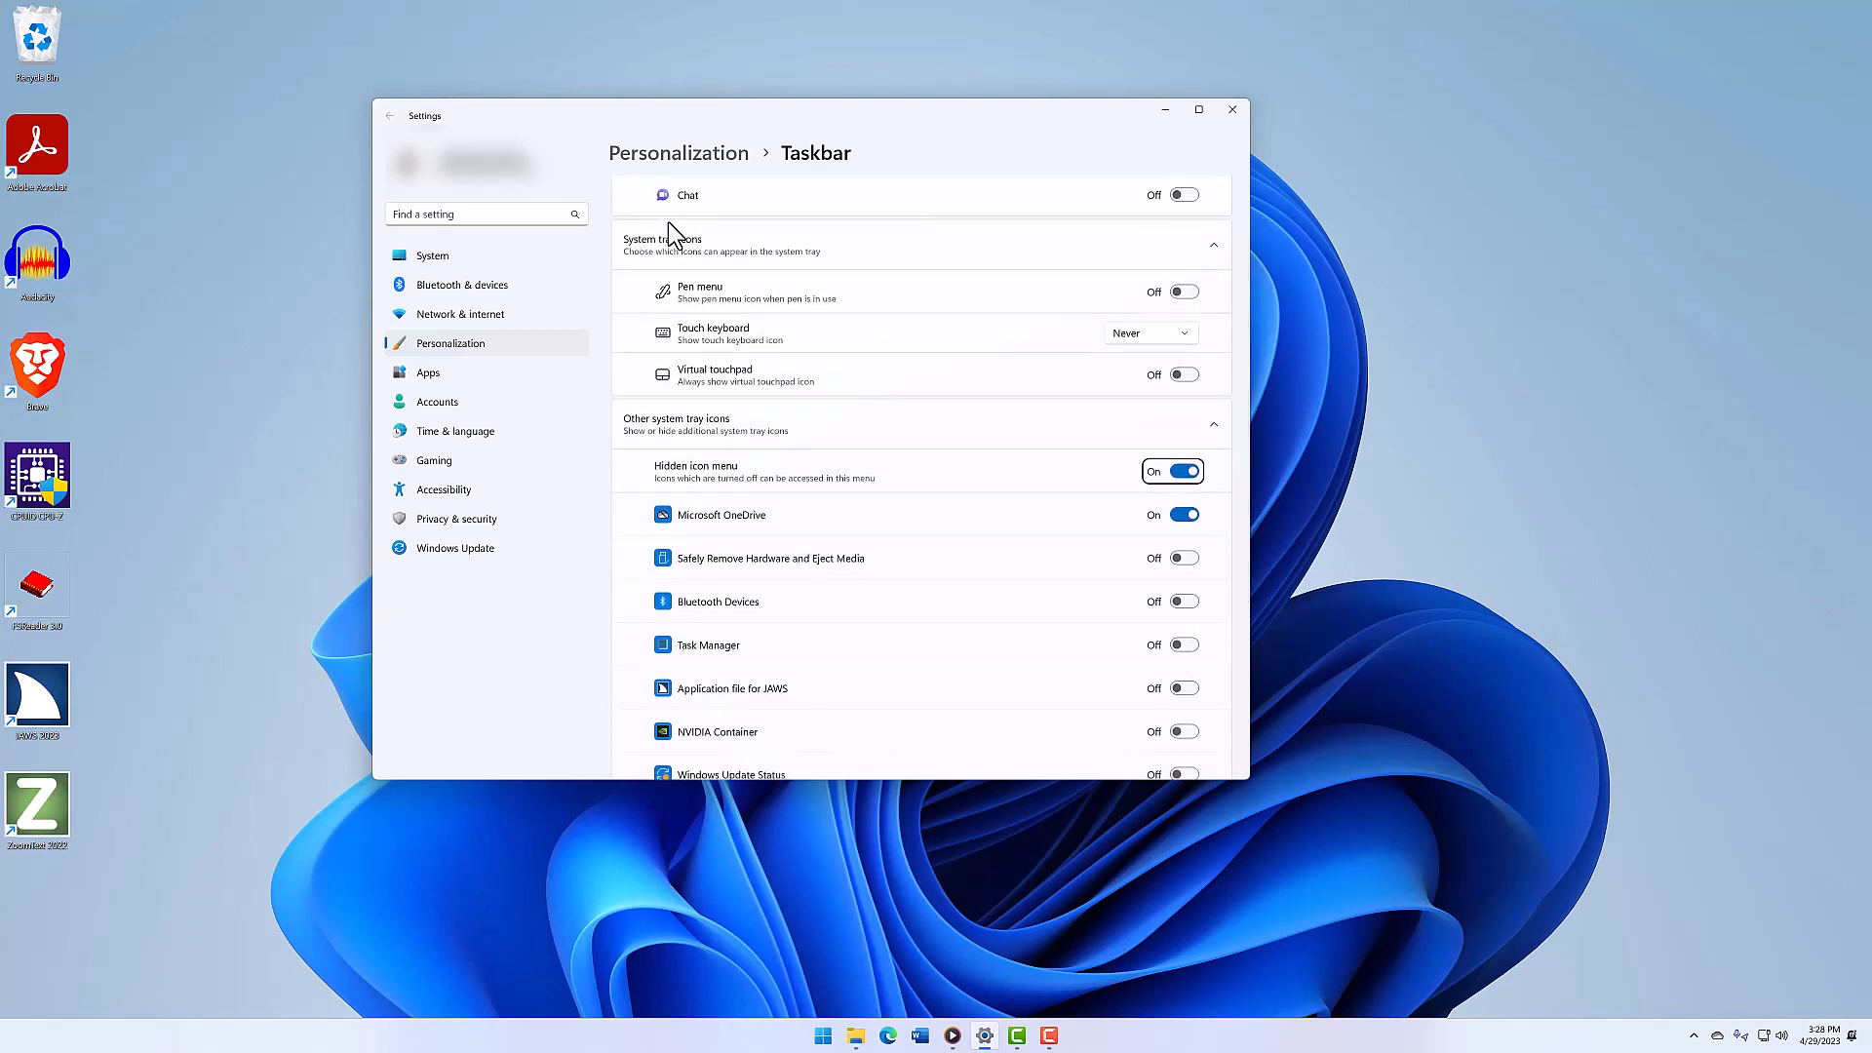
pyautogui.press('Down')
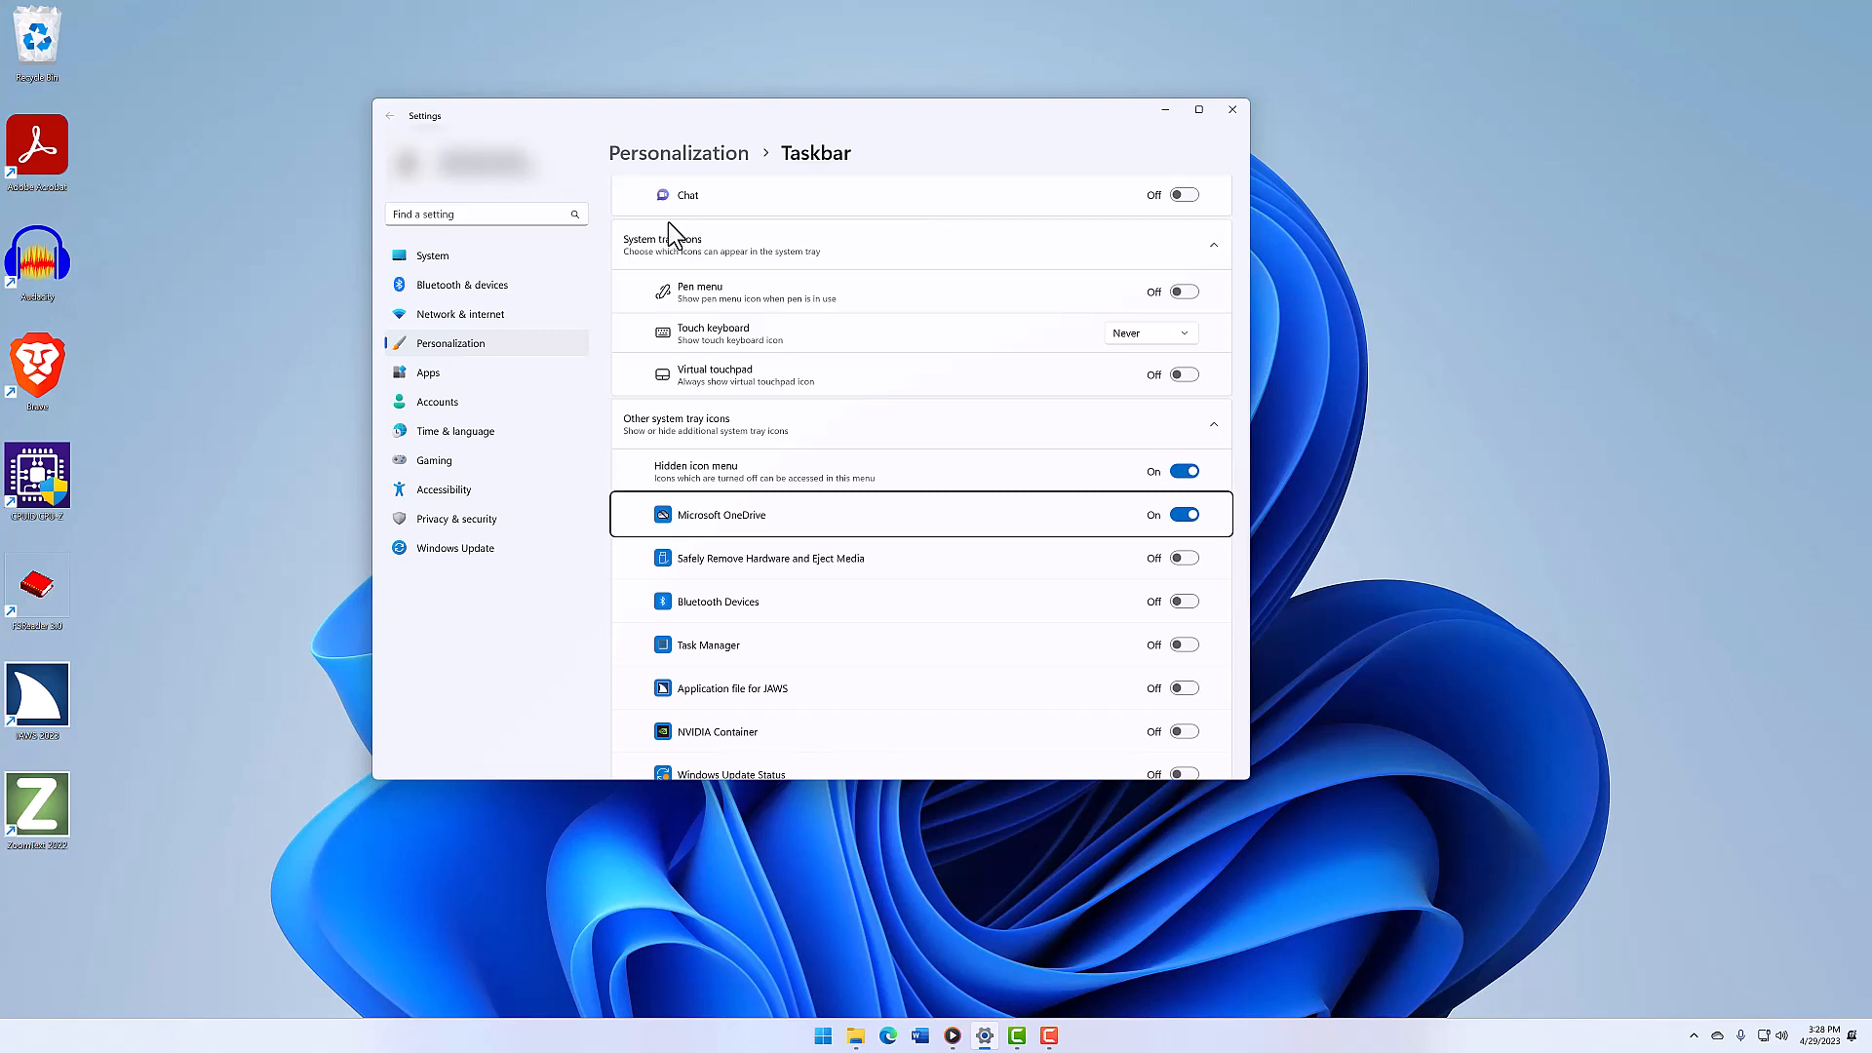
pyautogui.press('Down')
pyautogui.press('Down')
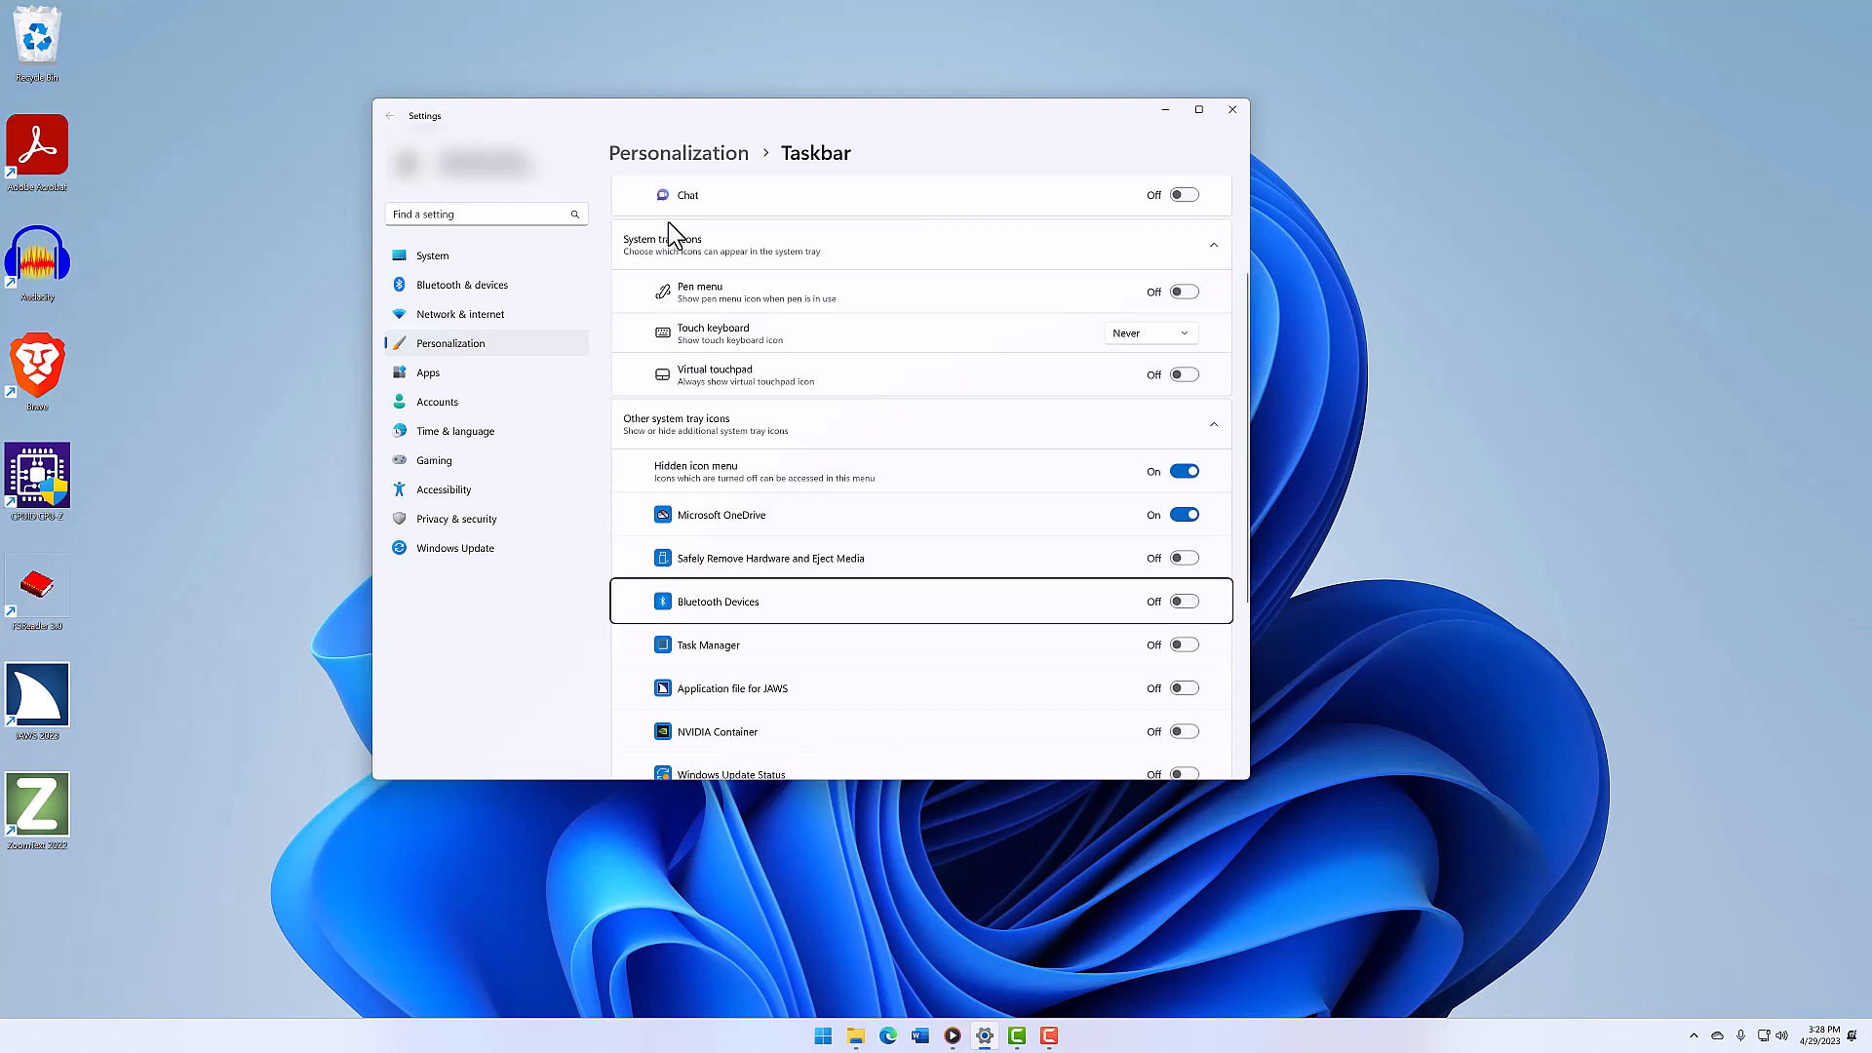
pyautogui.press('Down')
pyautogui.press('Down')
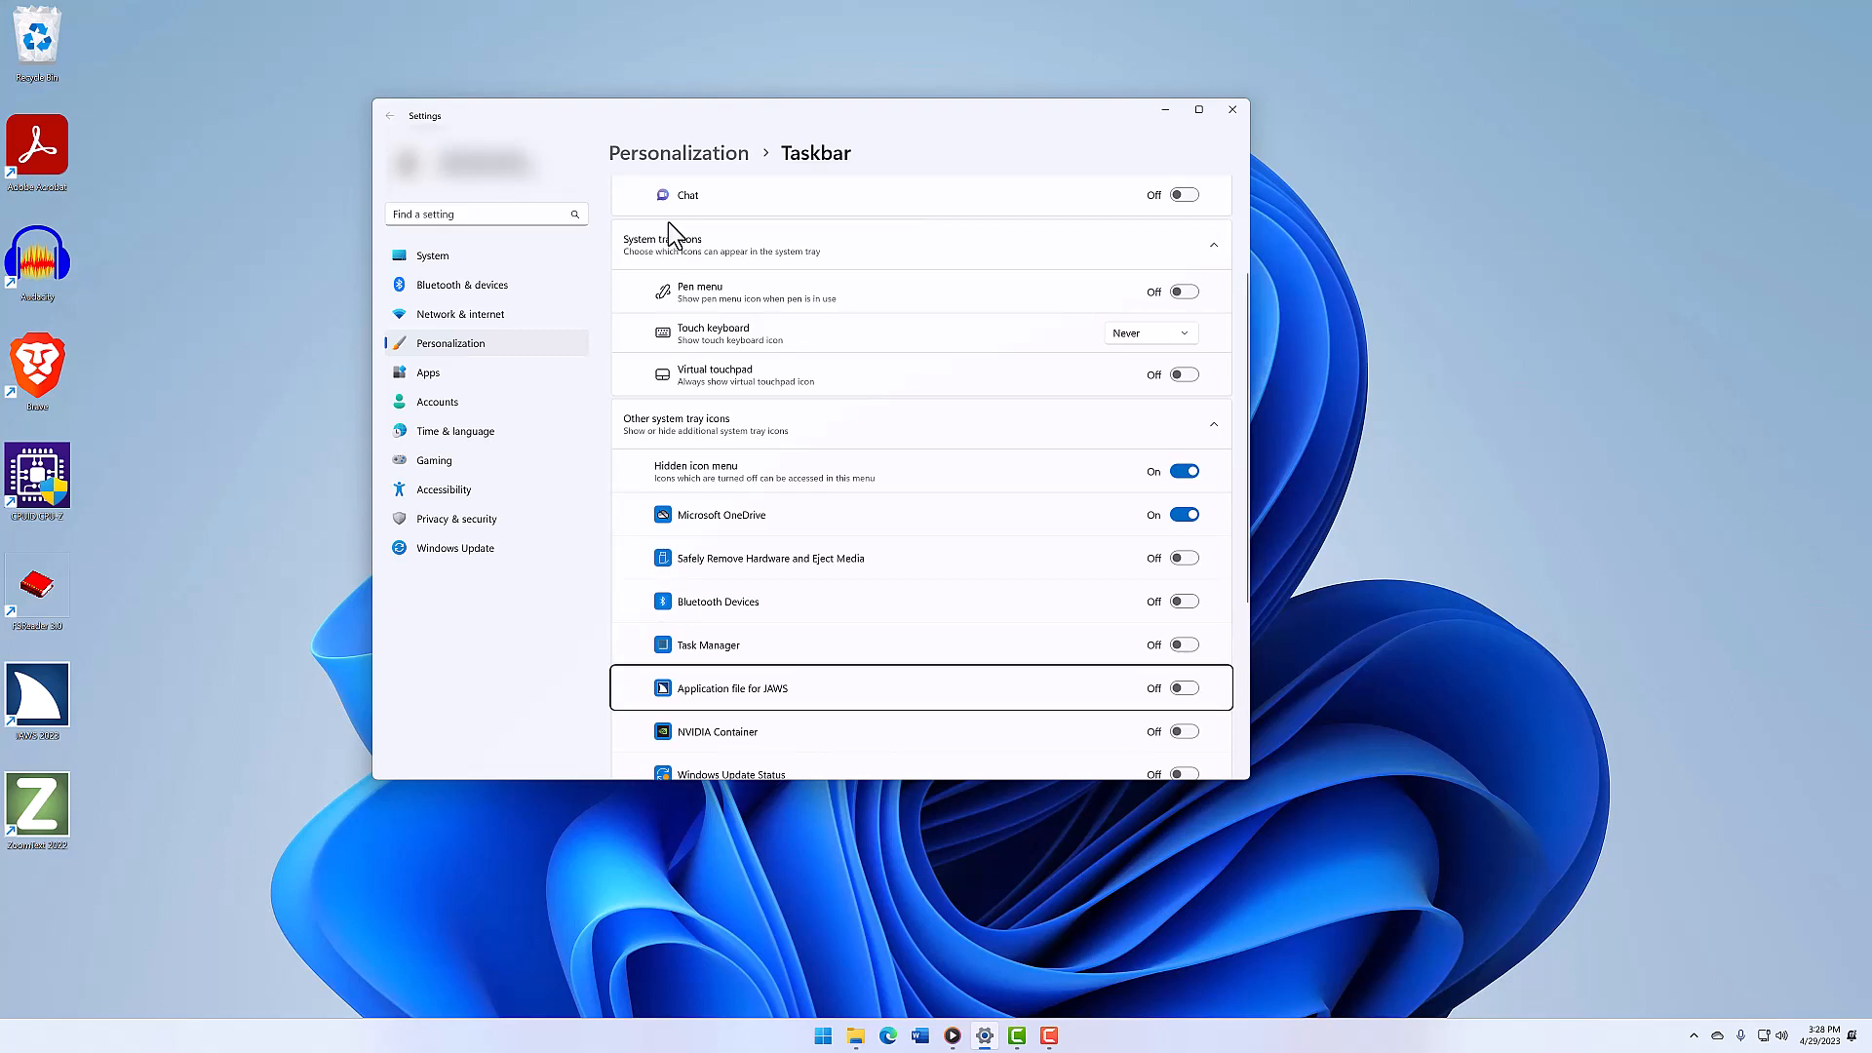
pyautogui.press('Up')
pyautogui.press('Up')
pyautogui.press('Tab')
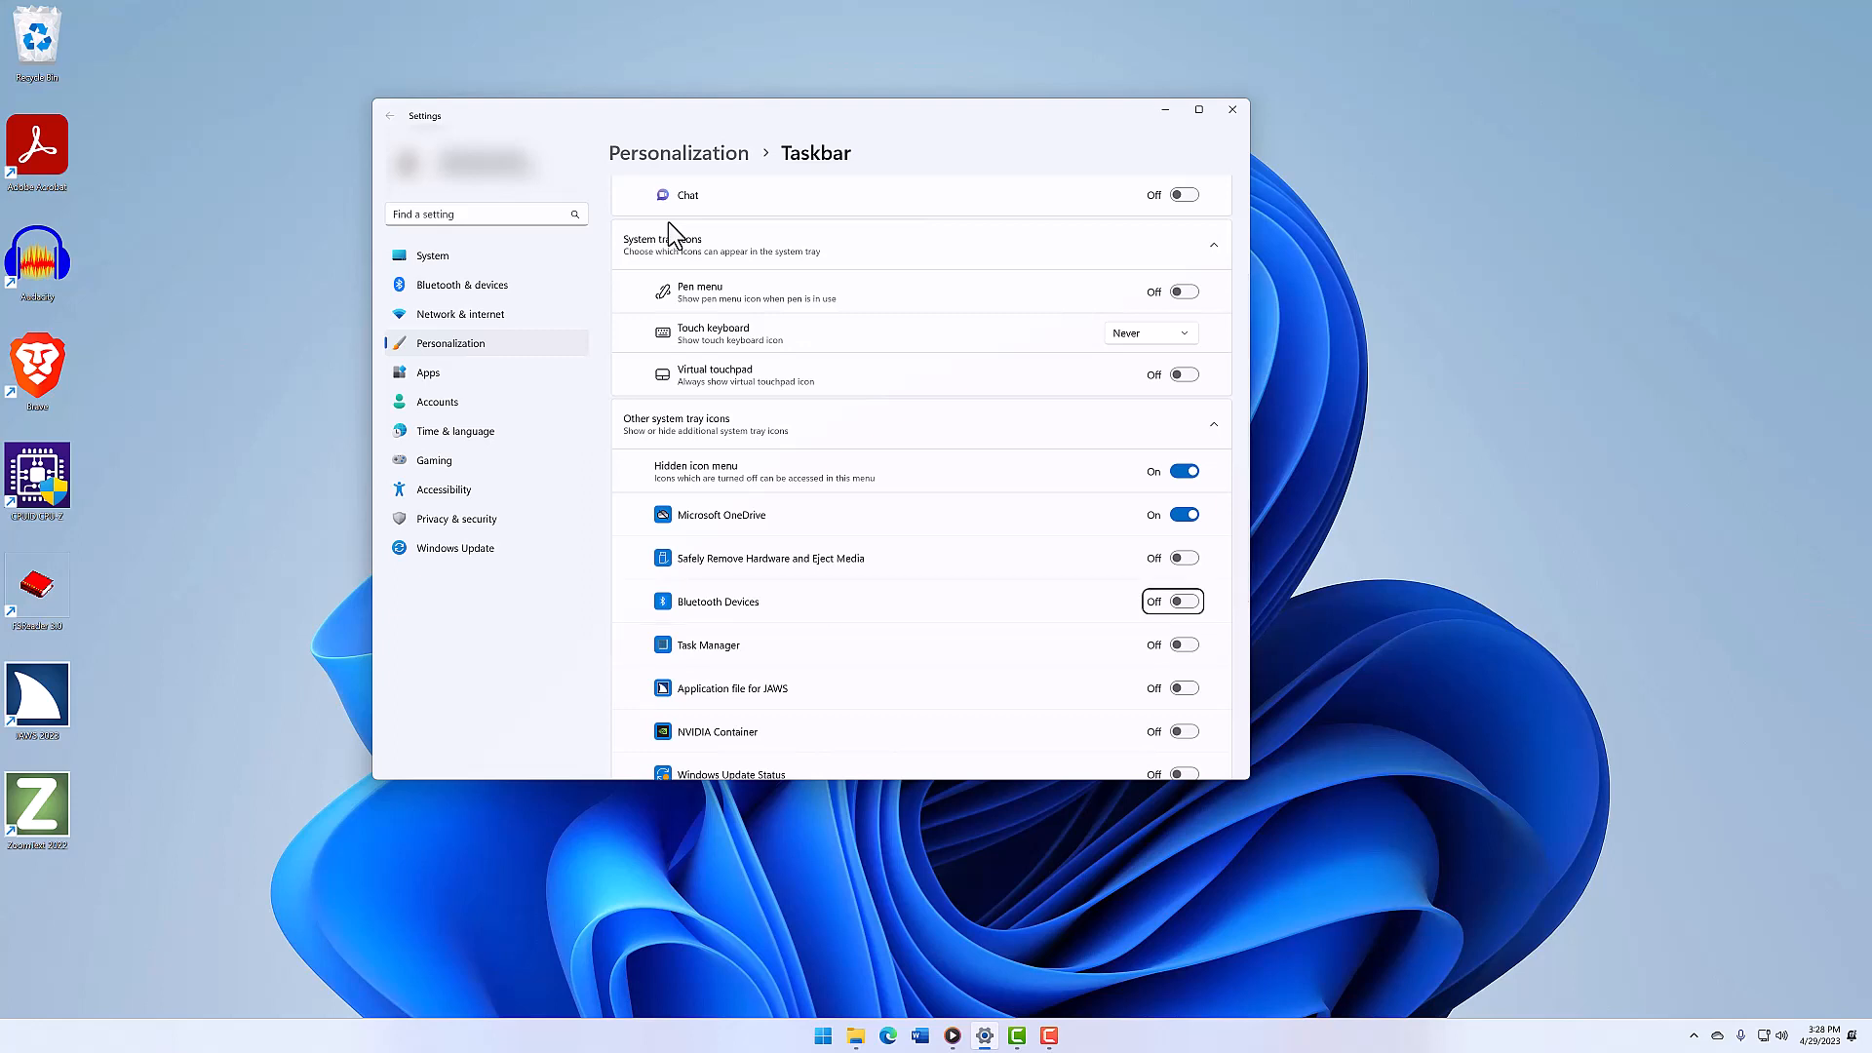
pyautogui.press('space')
pyautogui.press('space')
# - Go through the remaining Other system tray icons entries from Task Manager down to Microsoft Teams
pyautogui.press('Down')
pyautogui.press('Down')
pyautogui.press('Down')
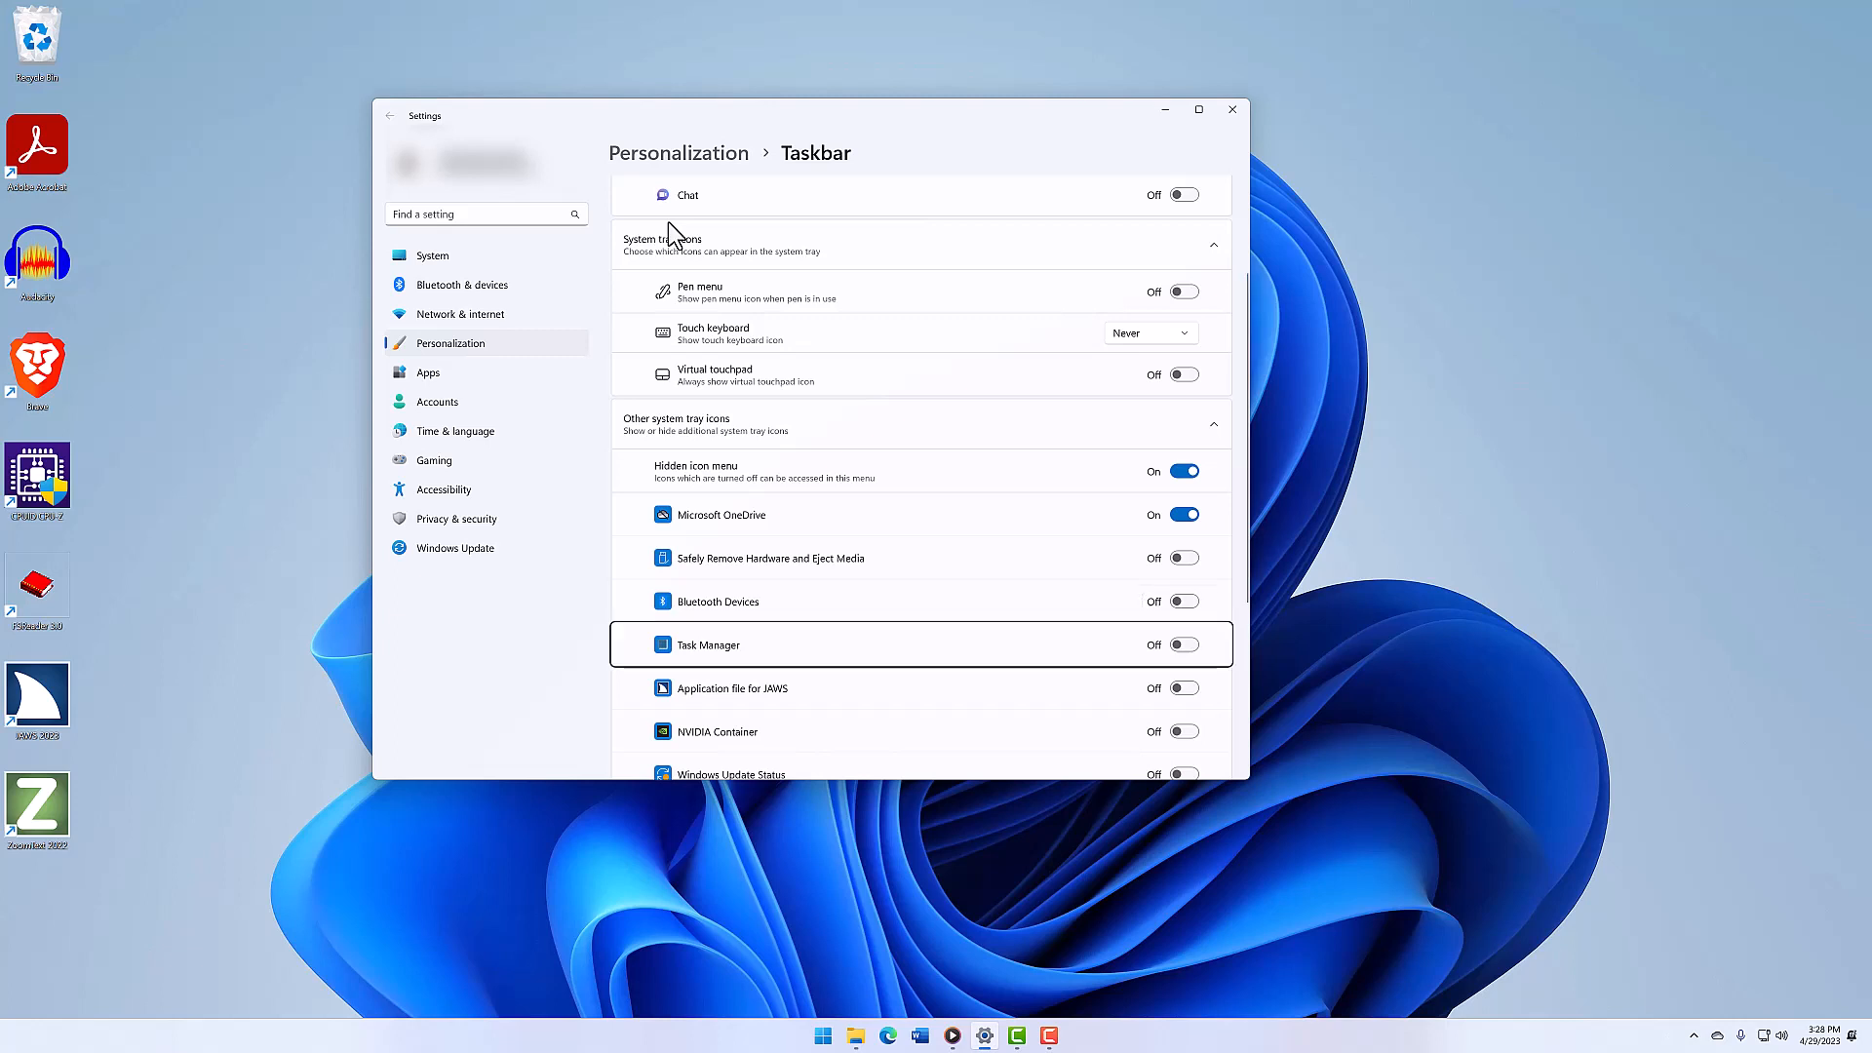
pyautogui.press('Down')
pyautogui.press('Down')
pyautogui.press('Down')
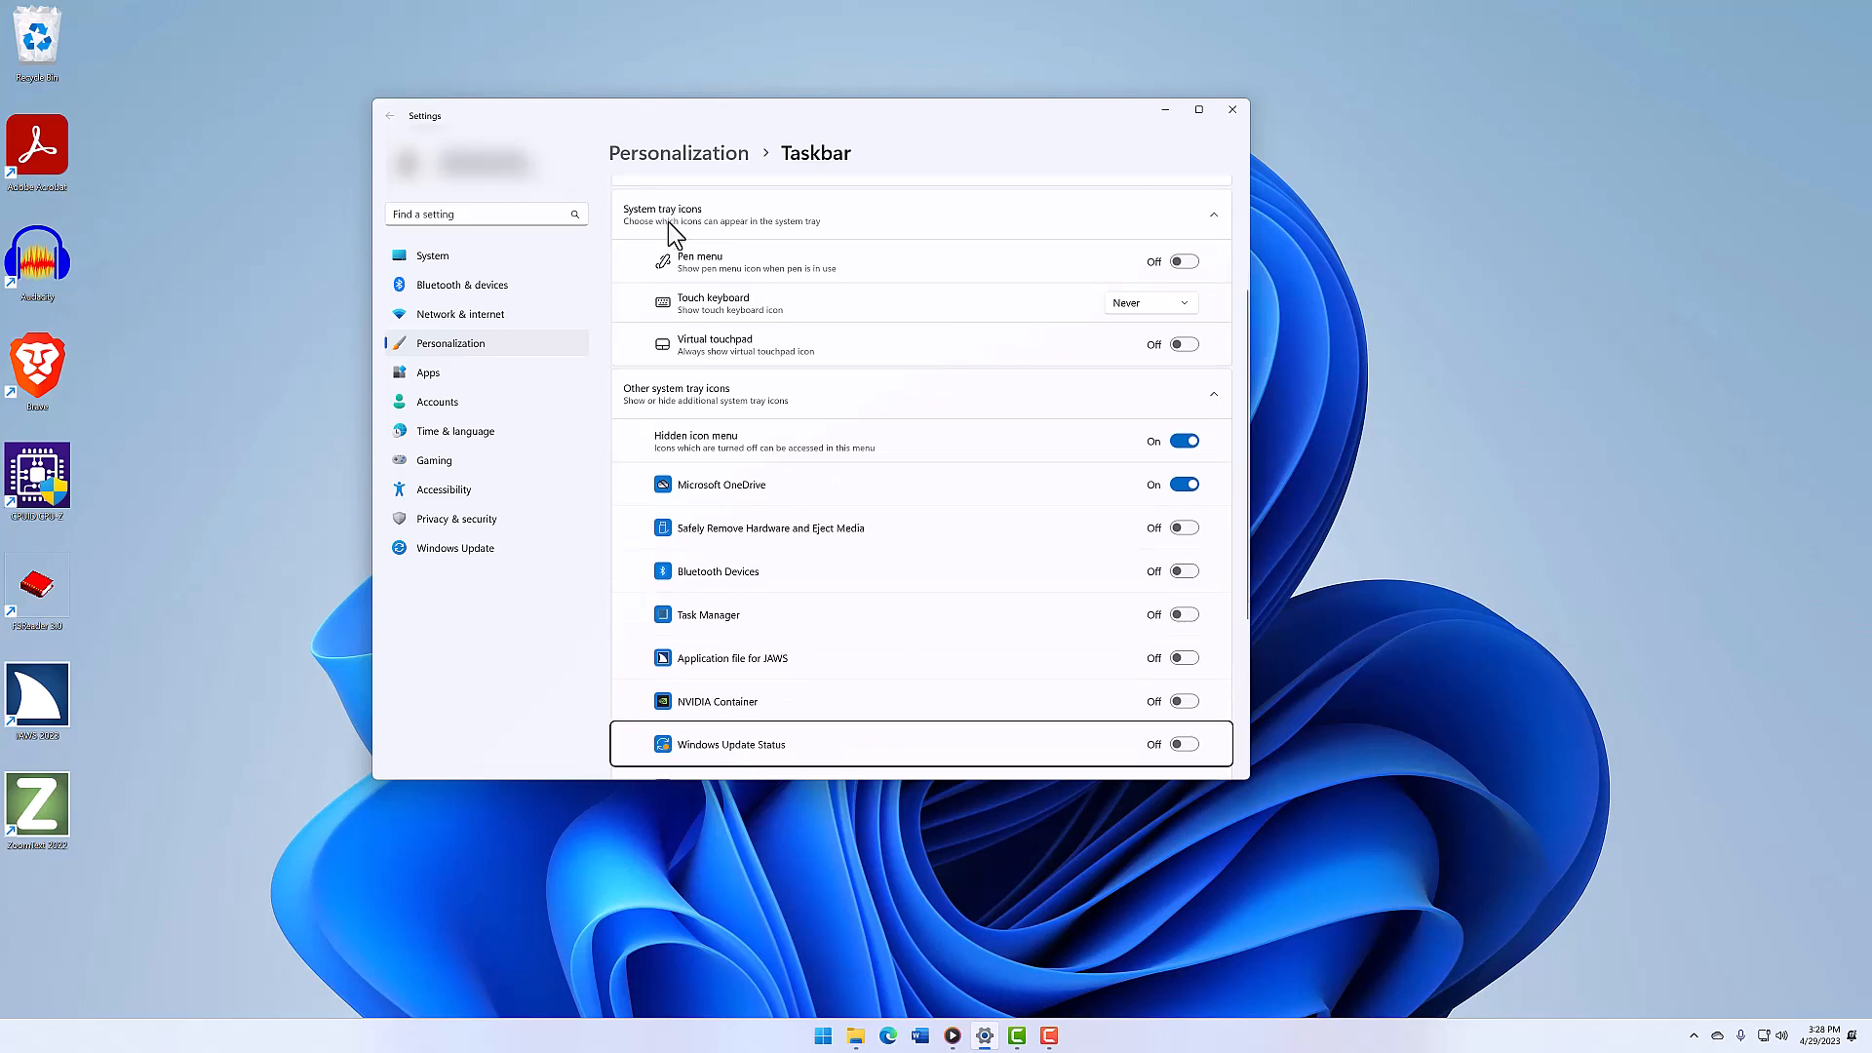
pyautogui.press('Down')
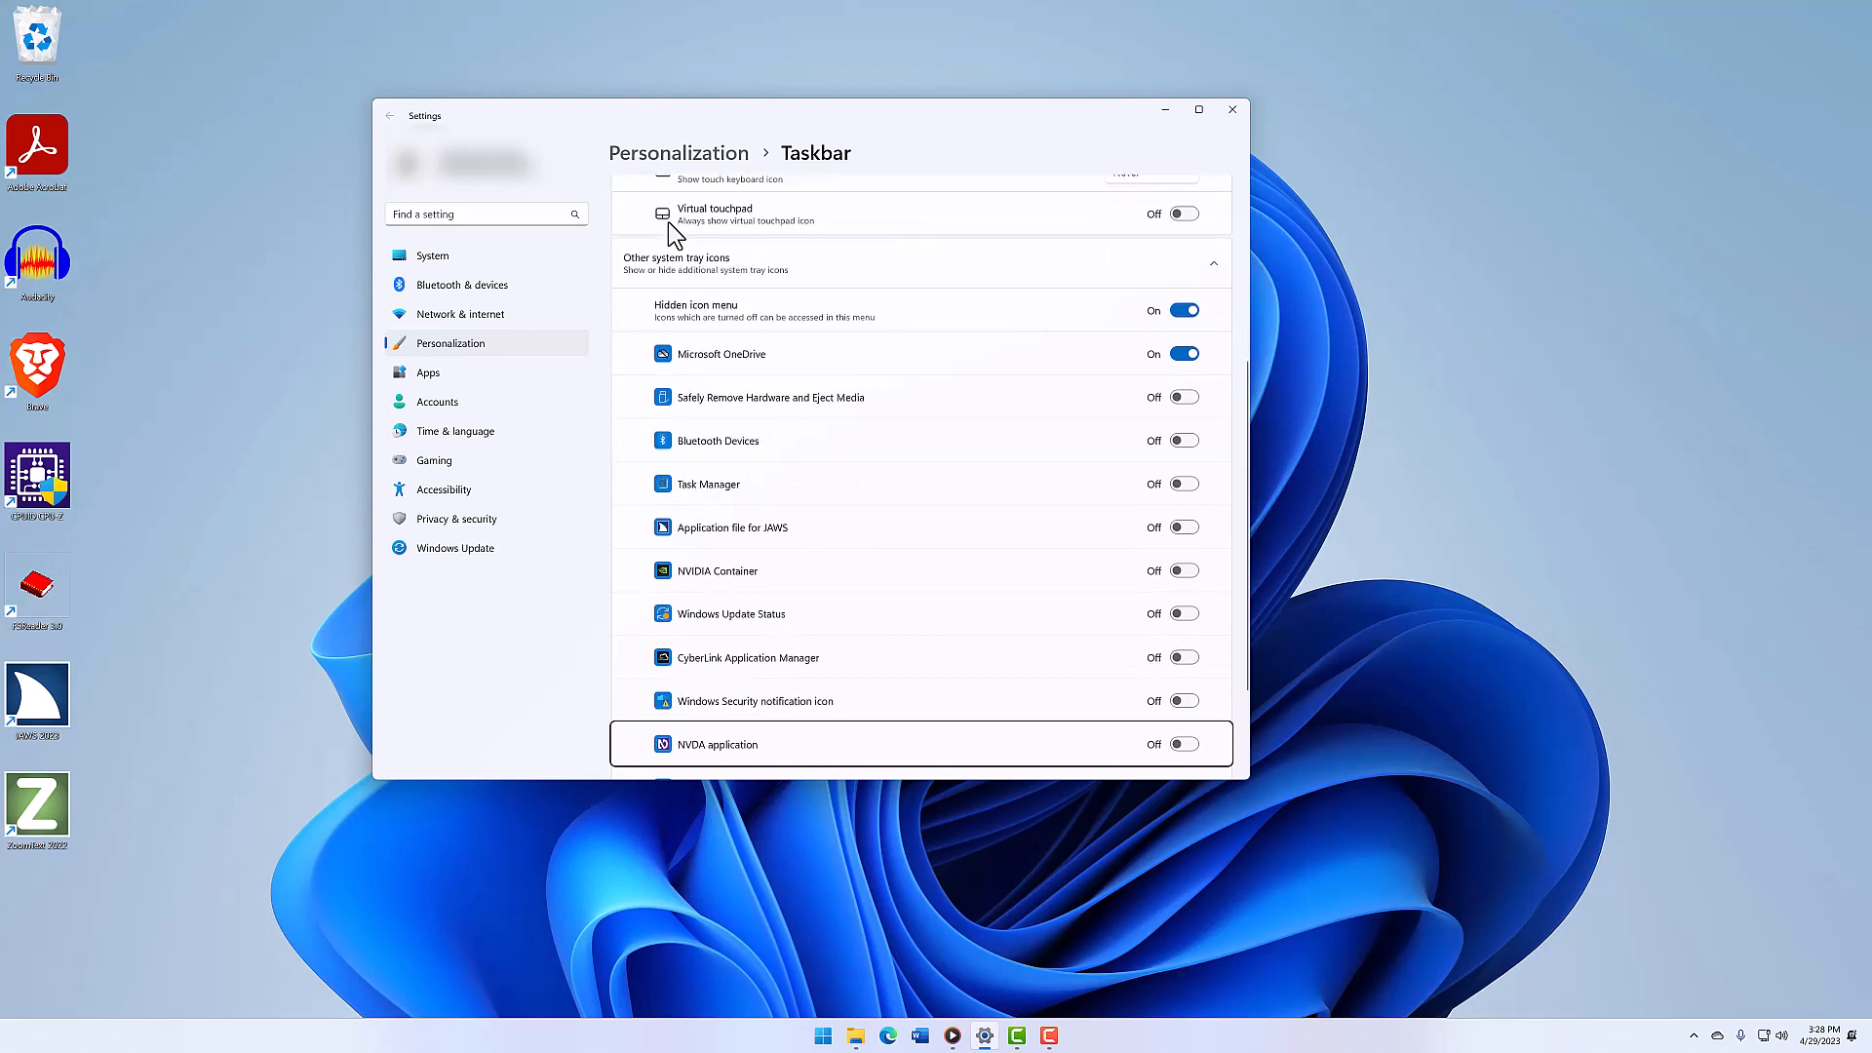
pyautogui.press('Down')
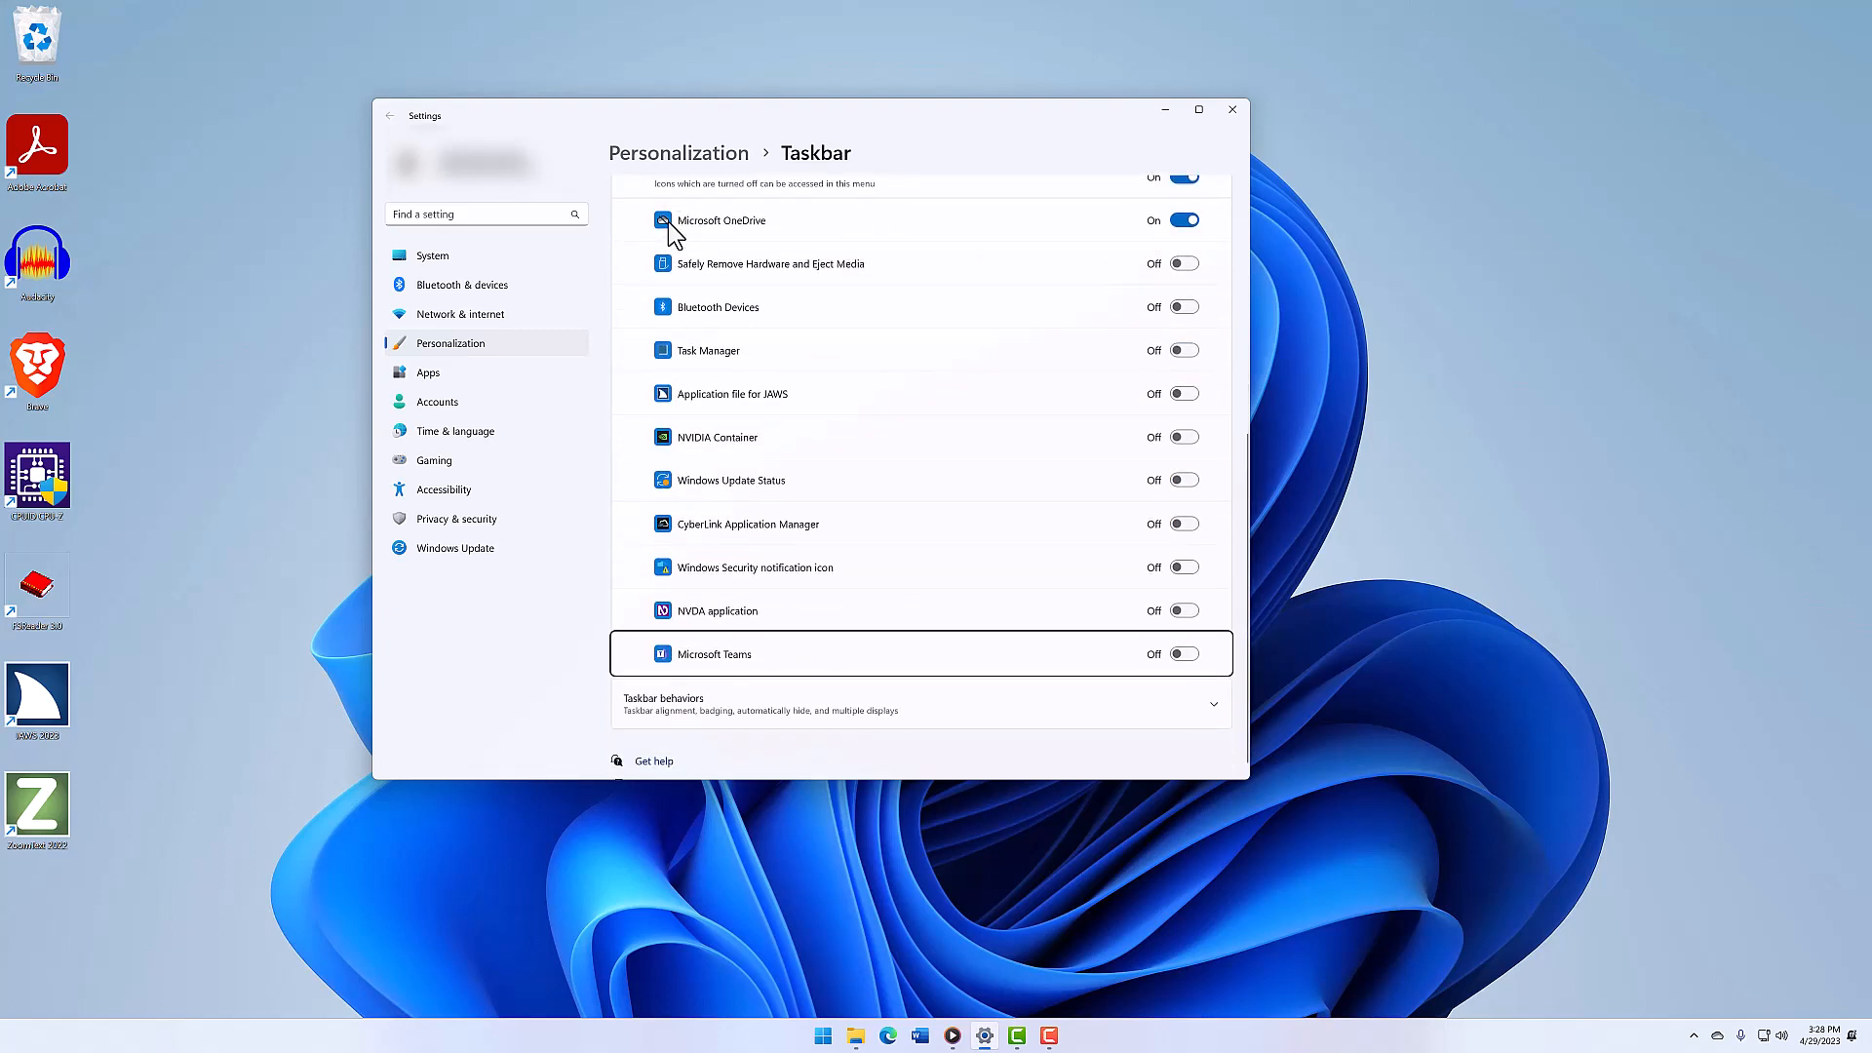
# - Expand the Taskbar behaviors section, and change Taskbar alignment to Left and back to Center
pyautogui.press('Tab')
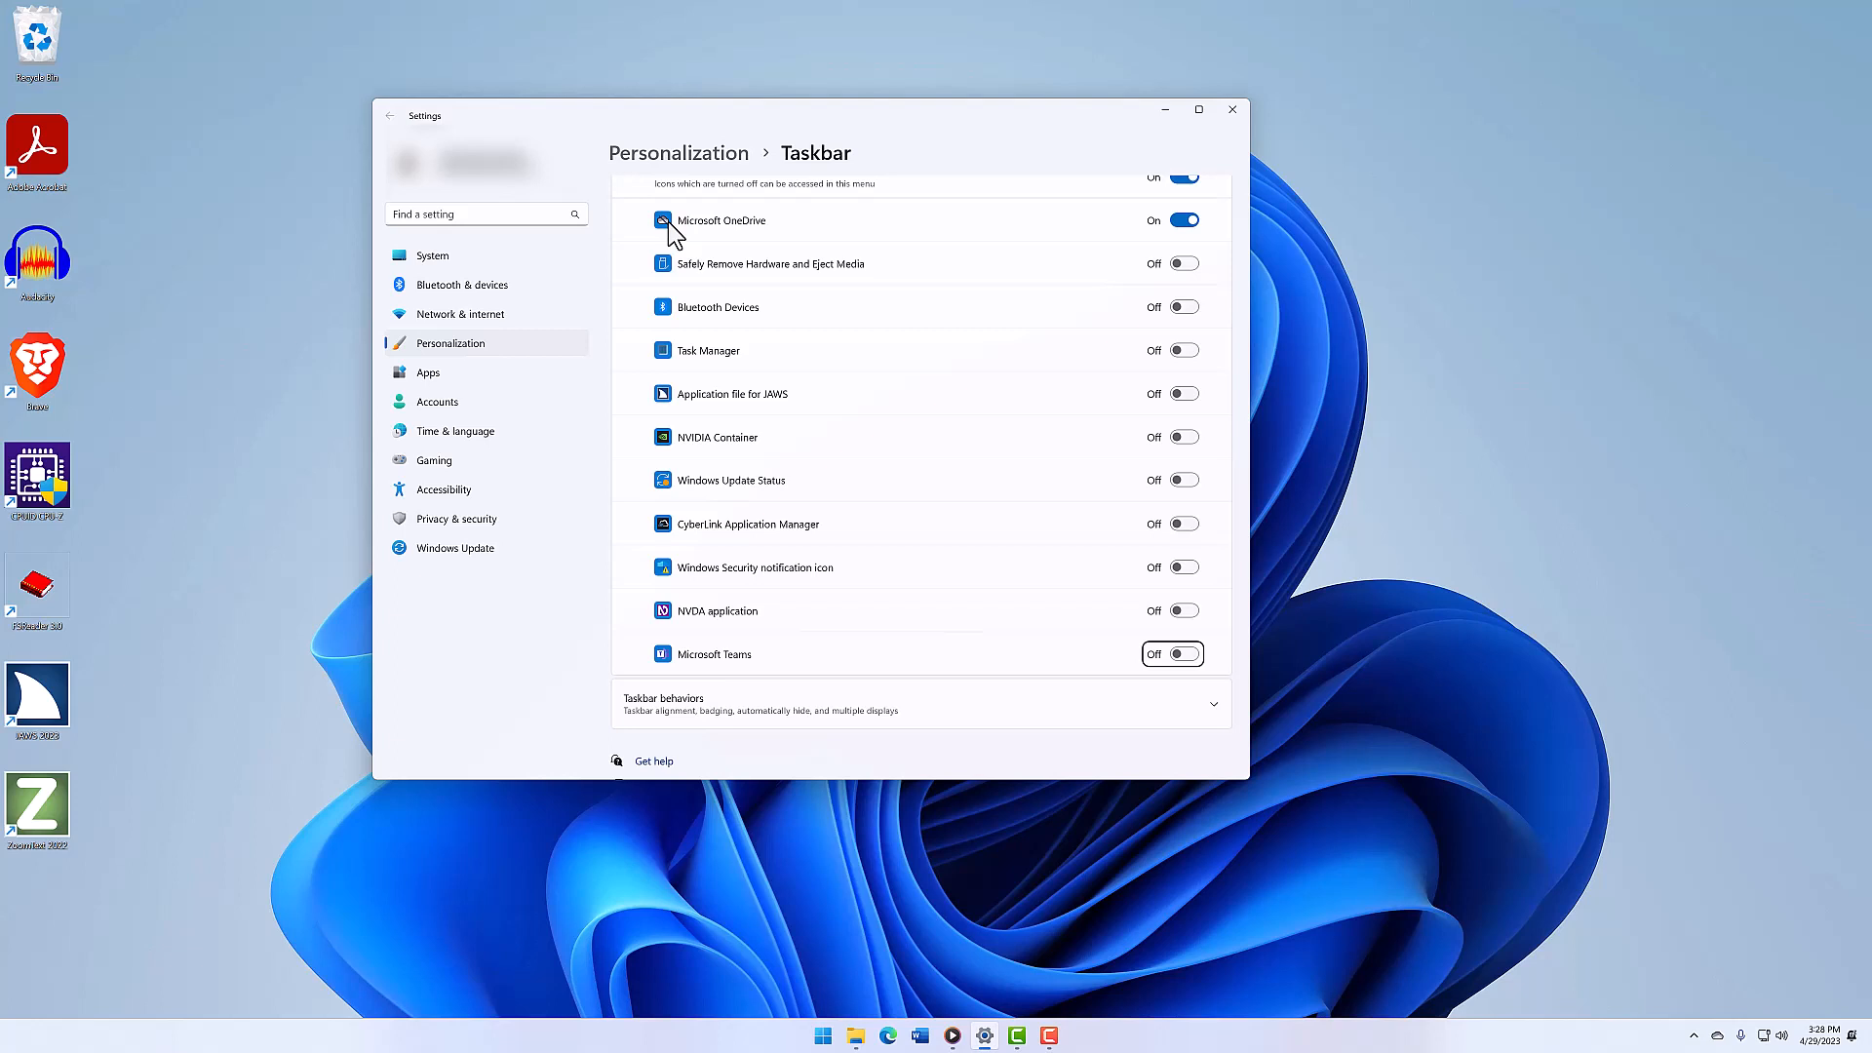
pyautogui.press('Tab')
pyautogui.press('space')
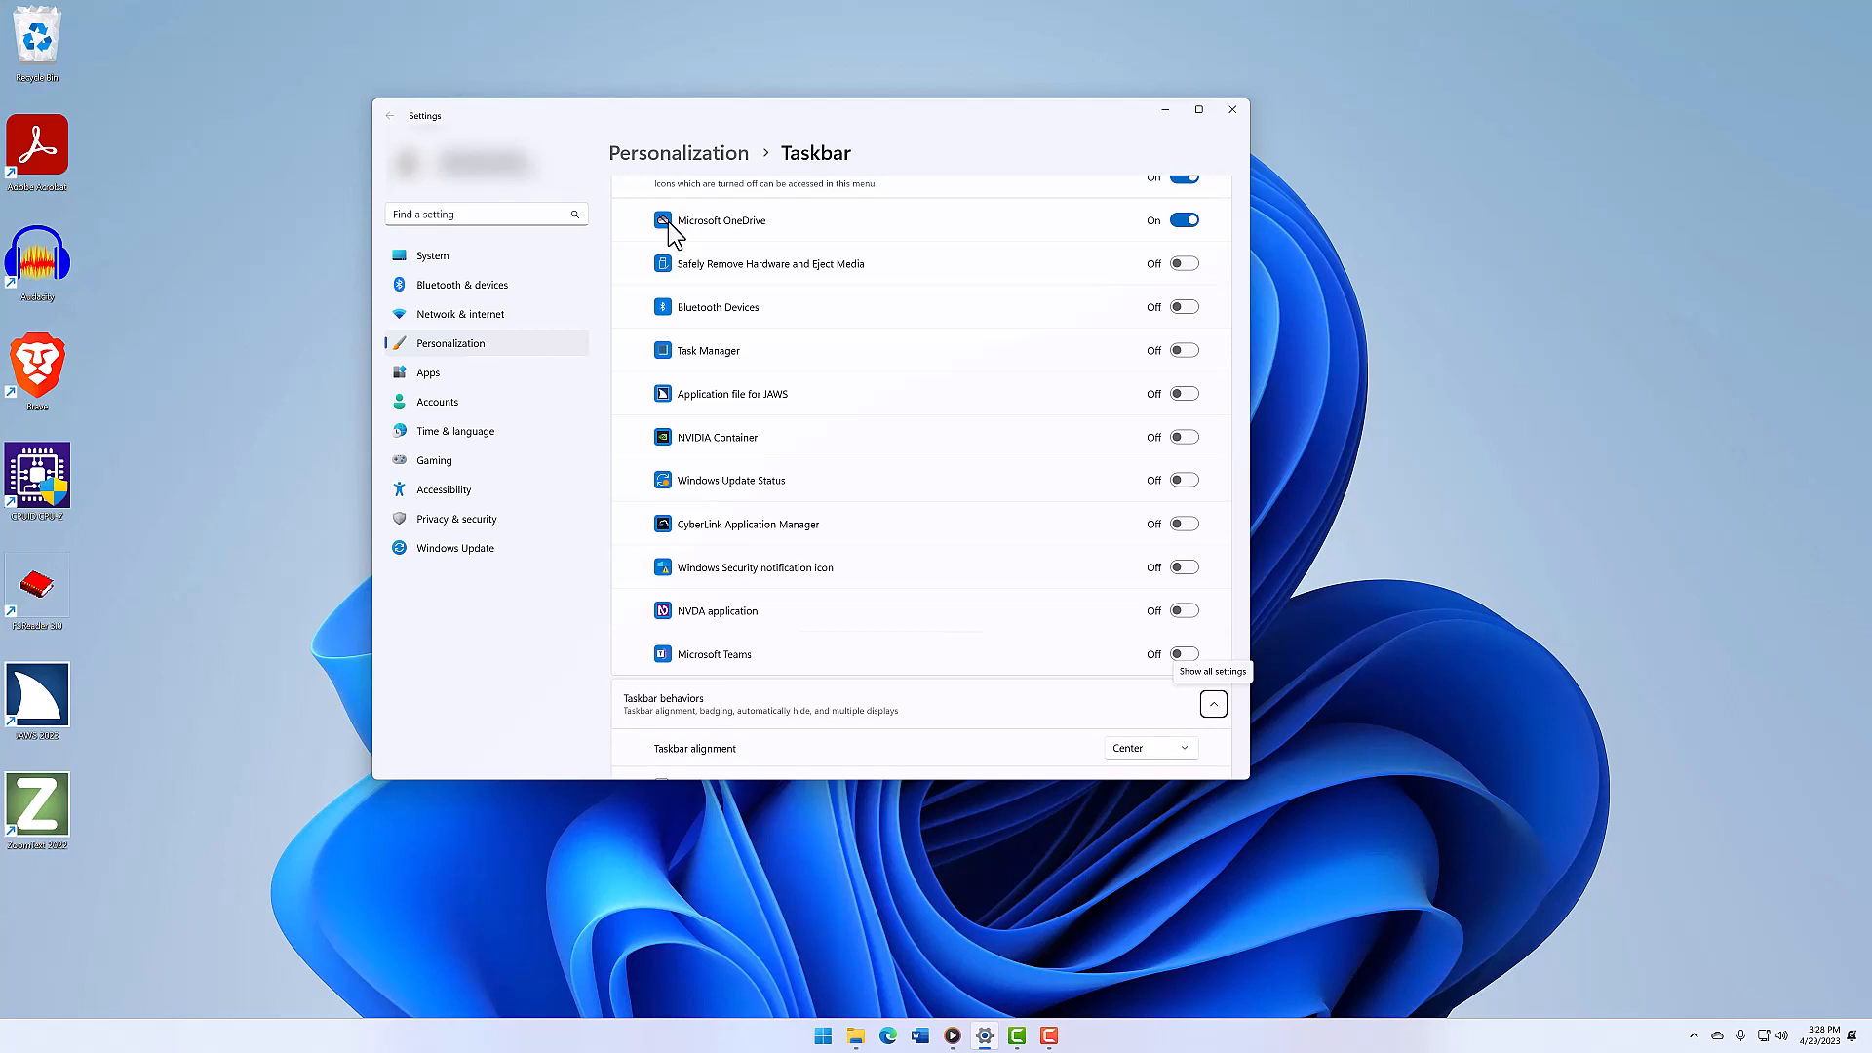
pyautogui.press('Tab')
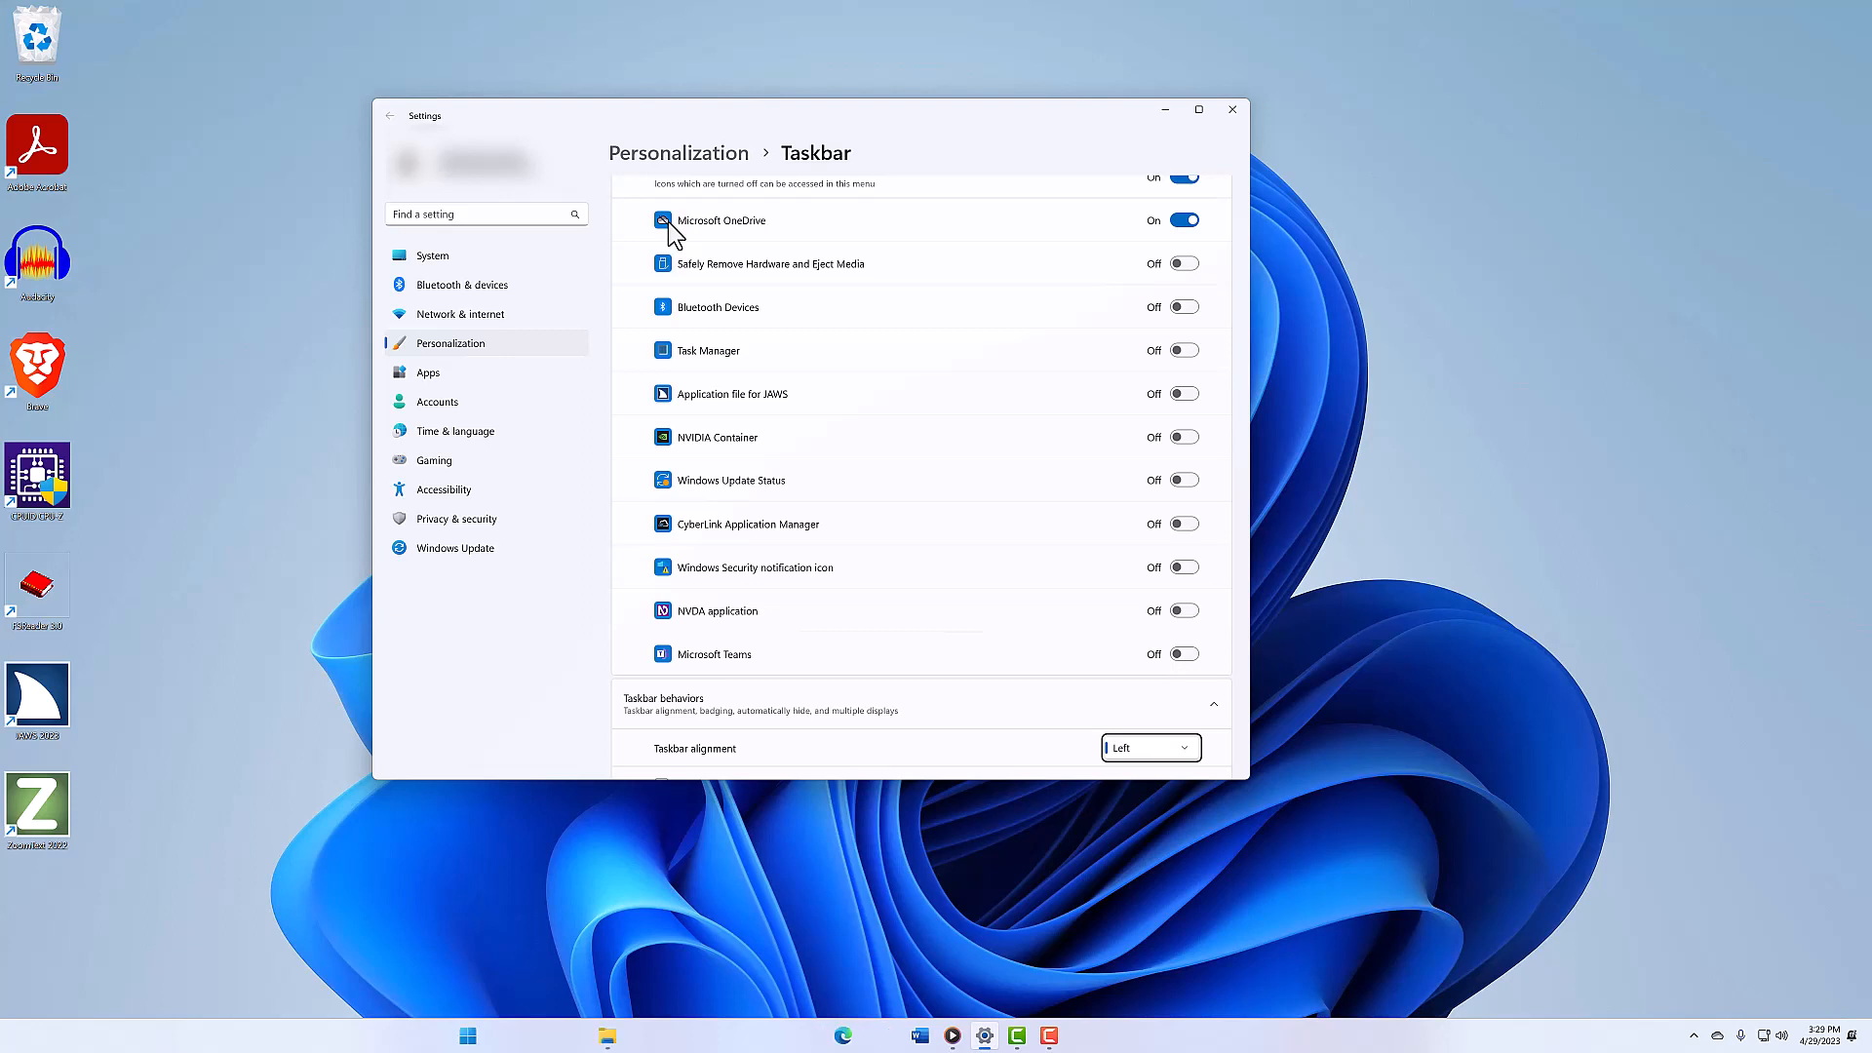
pyautogui.press('Up')
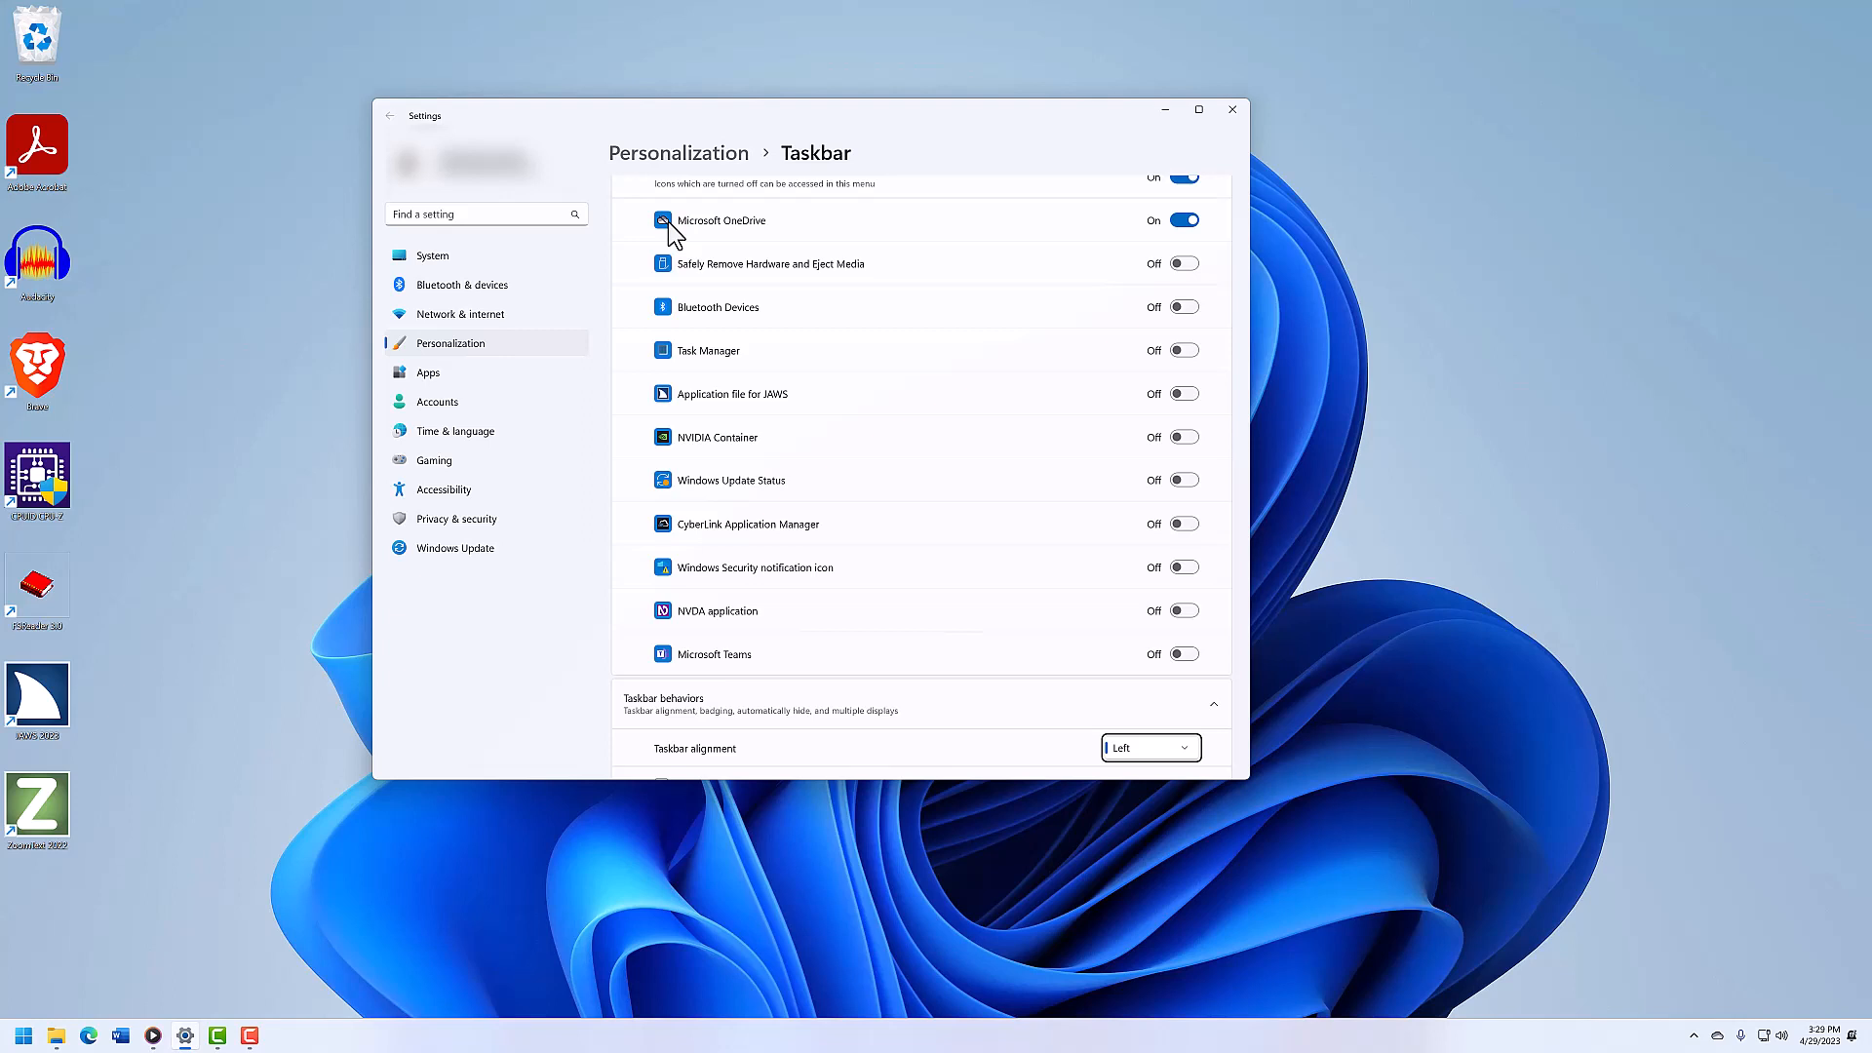
pyautogui.press('Down')
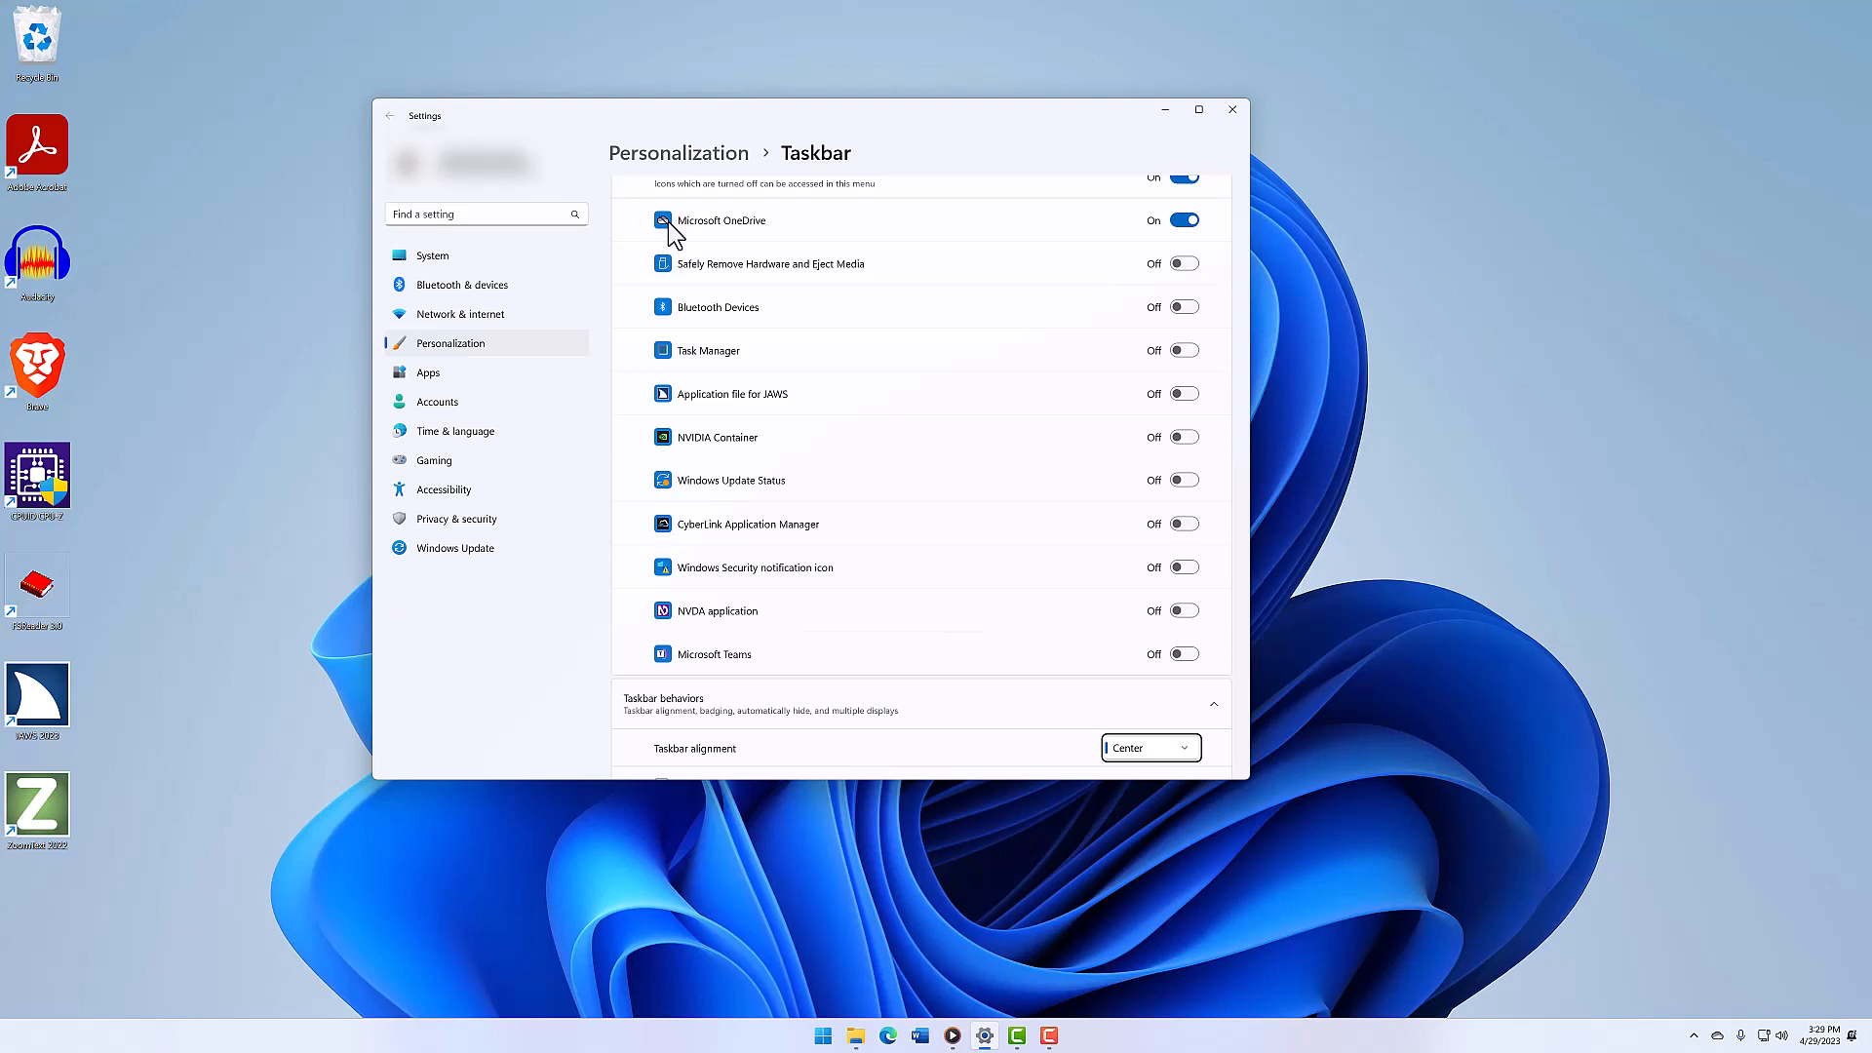
# - Turn Automatically hide the taskbar on and back off, and do the same for Show badges on taskbar apps
pyautogui.press('Tab')
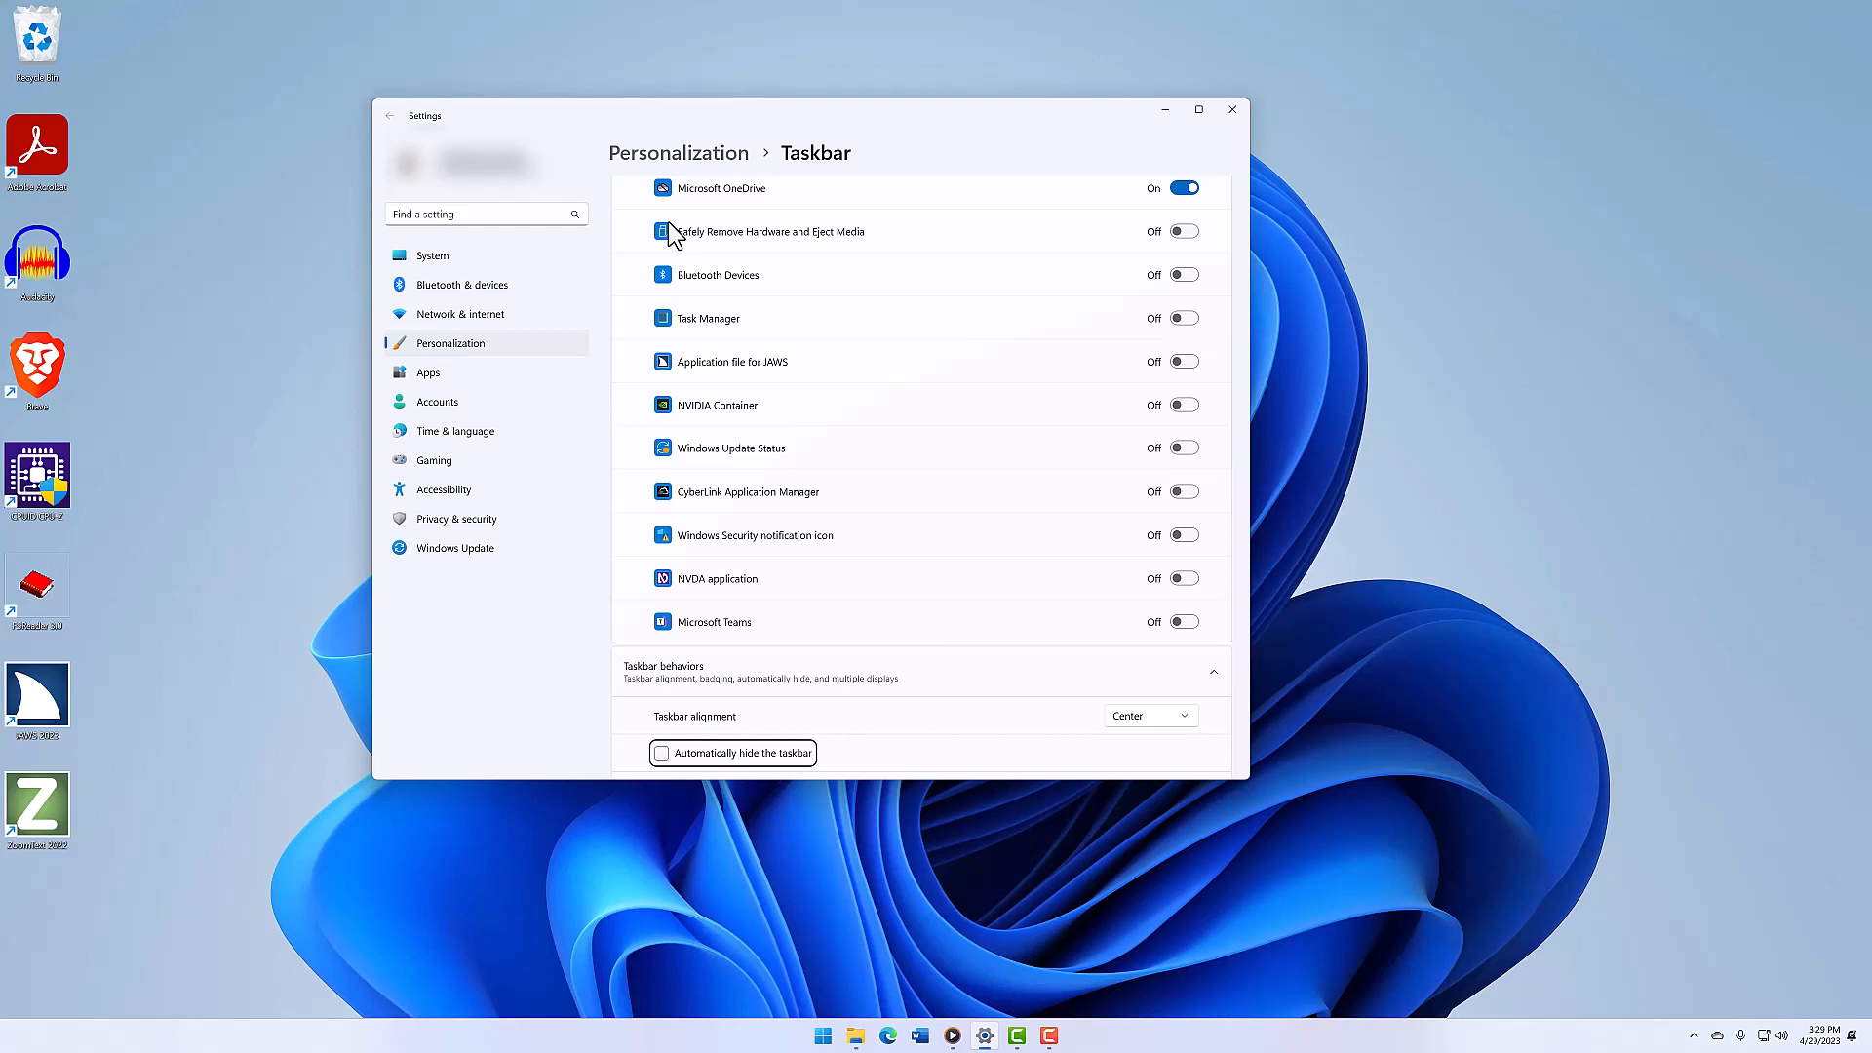
pyautogui.press('space')
pyautogui.press('space')
pyautogui.press('Tab')
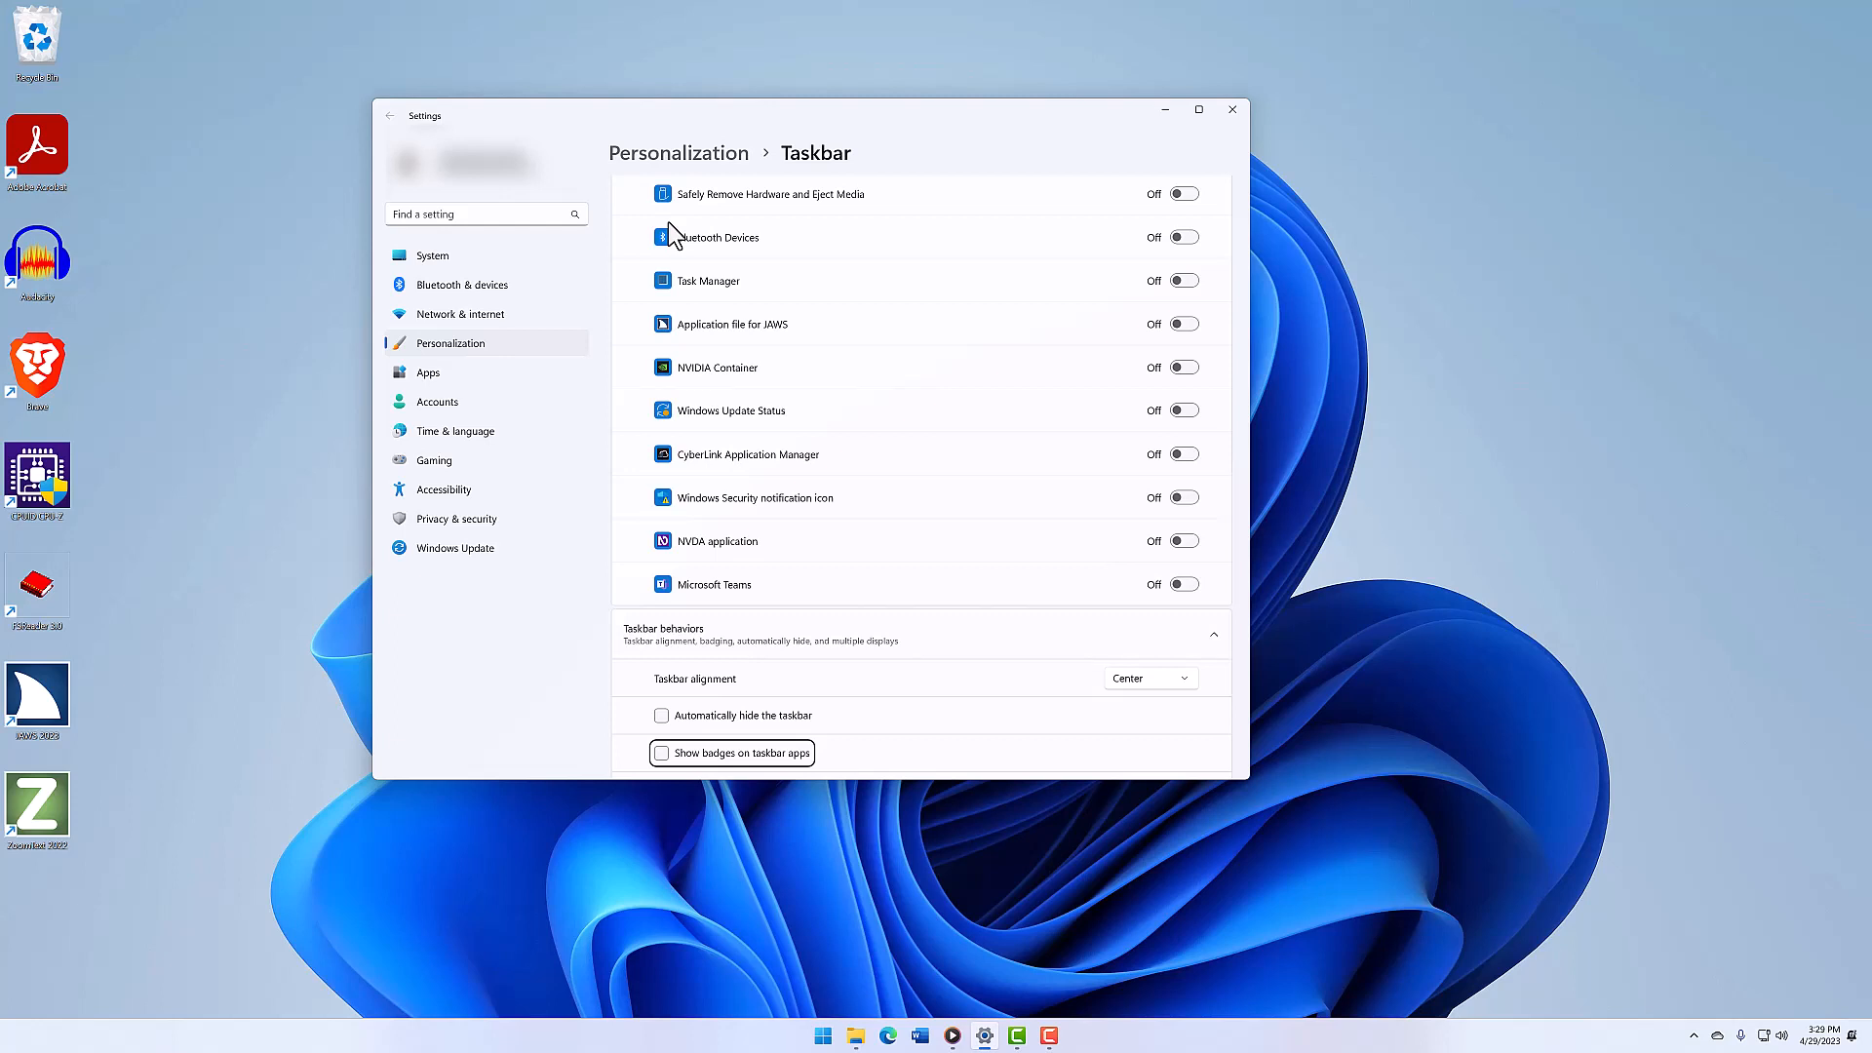
pyautogui.press('space')
pyautogui.press('space')
# - Move past Show flashing on taskbar apps, and turn Share any window from my taskbar on and back off
pyautogui.press('Tab')
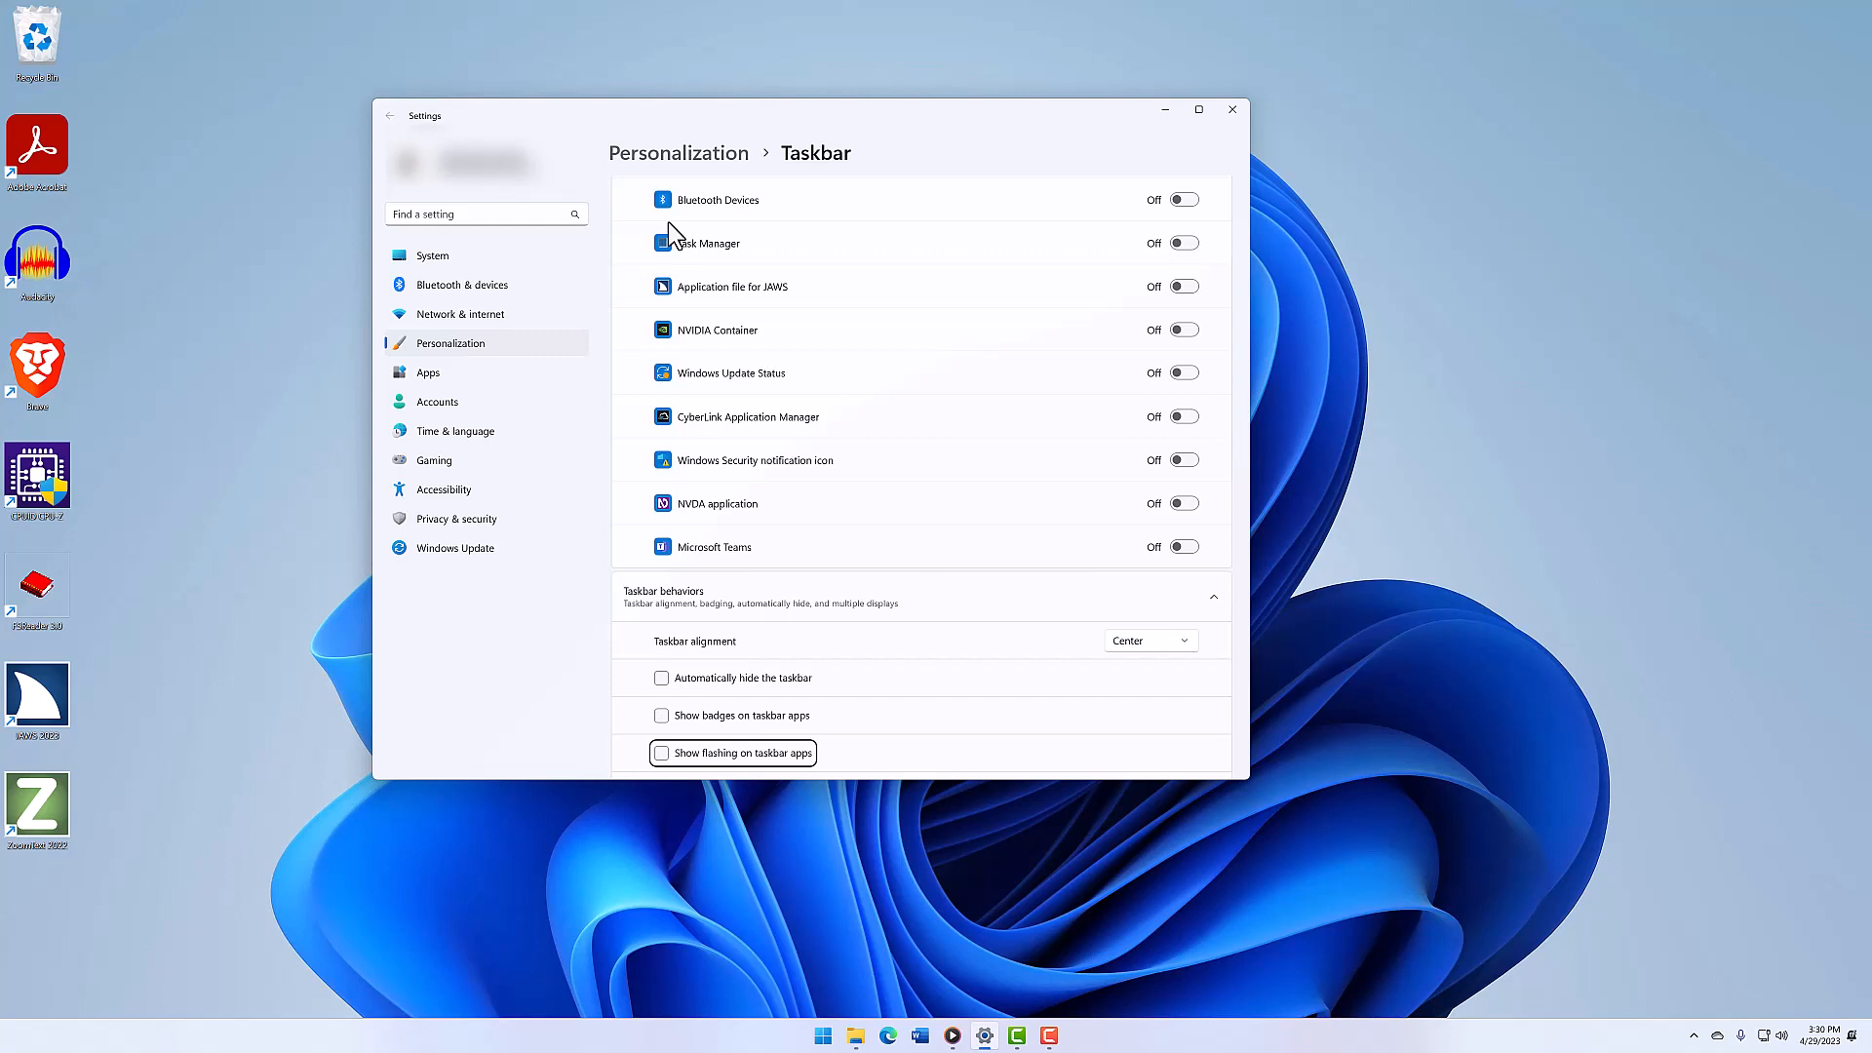
pyautogui.press('Tab')
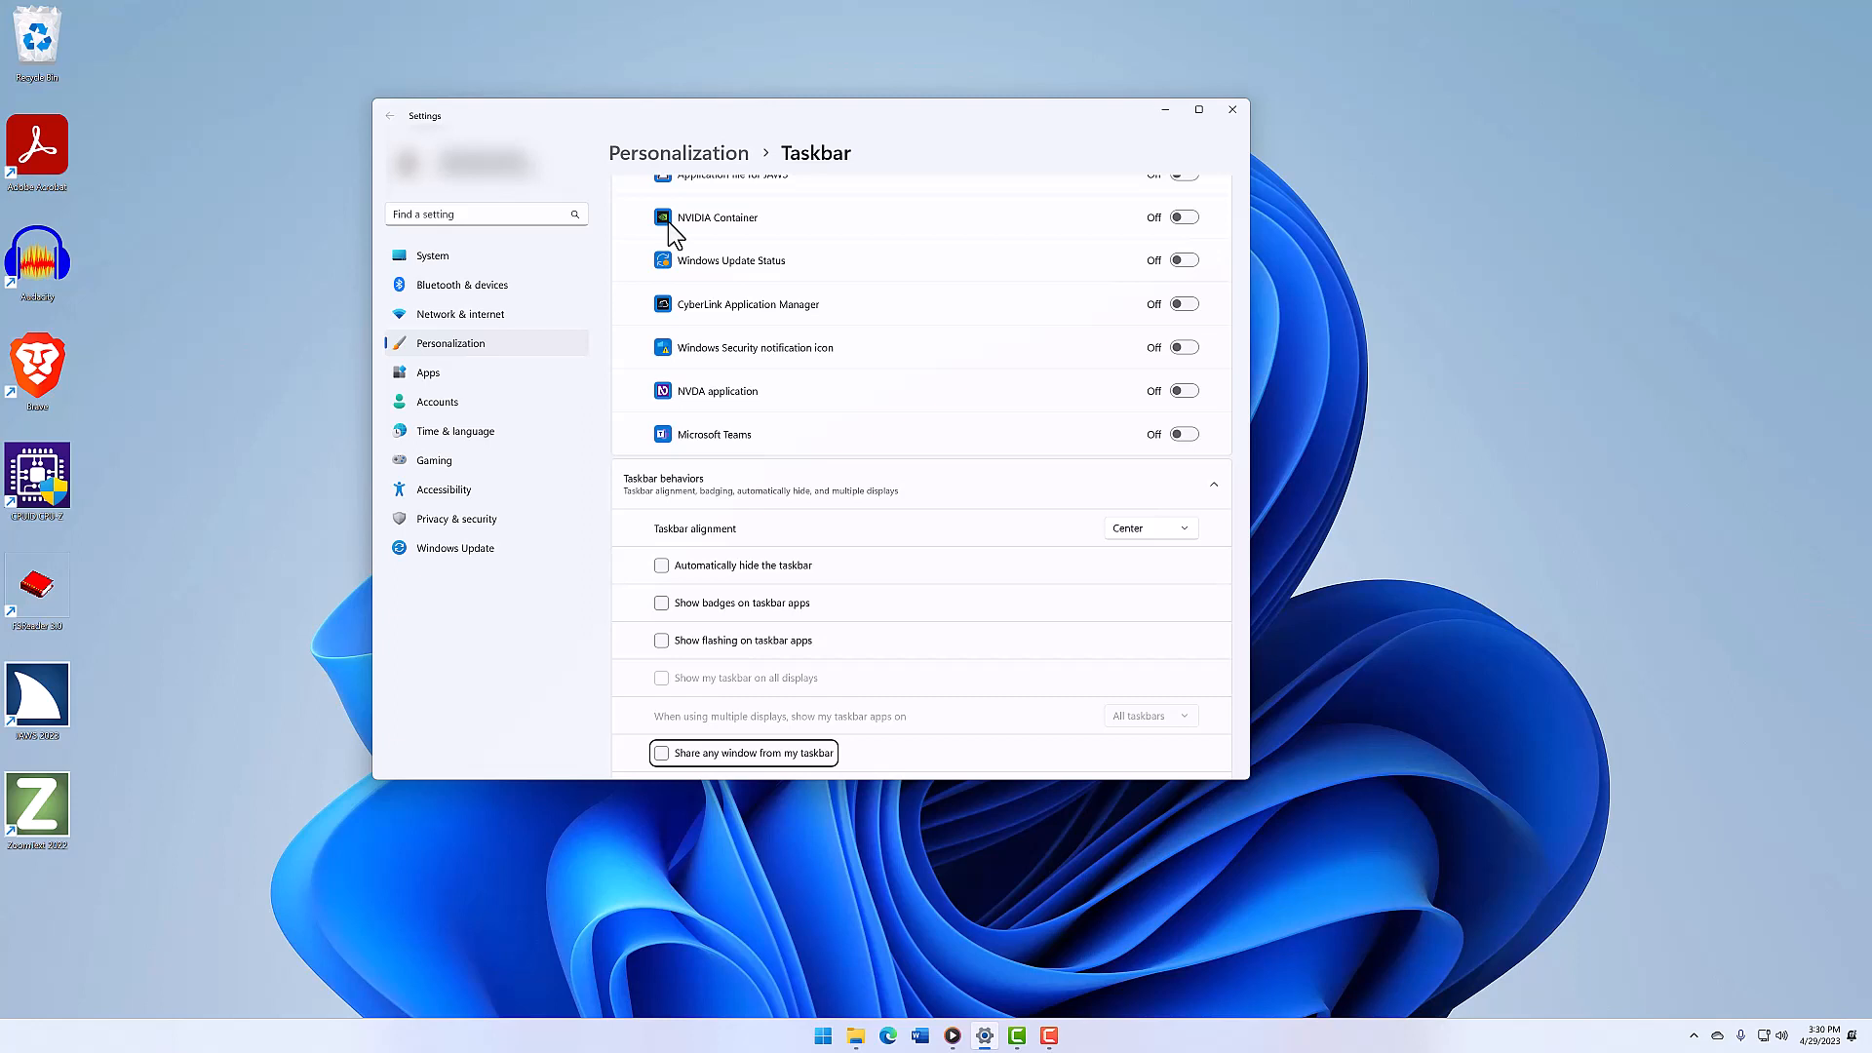
pyautogui.press('space')
pyautogui.press('space')
# - Toggle the option to select the far corner of the taskbar to show the desktop several times, and close Settings
pyautogui.press('Tab')
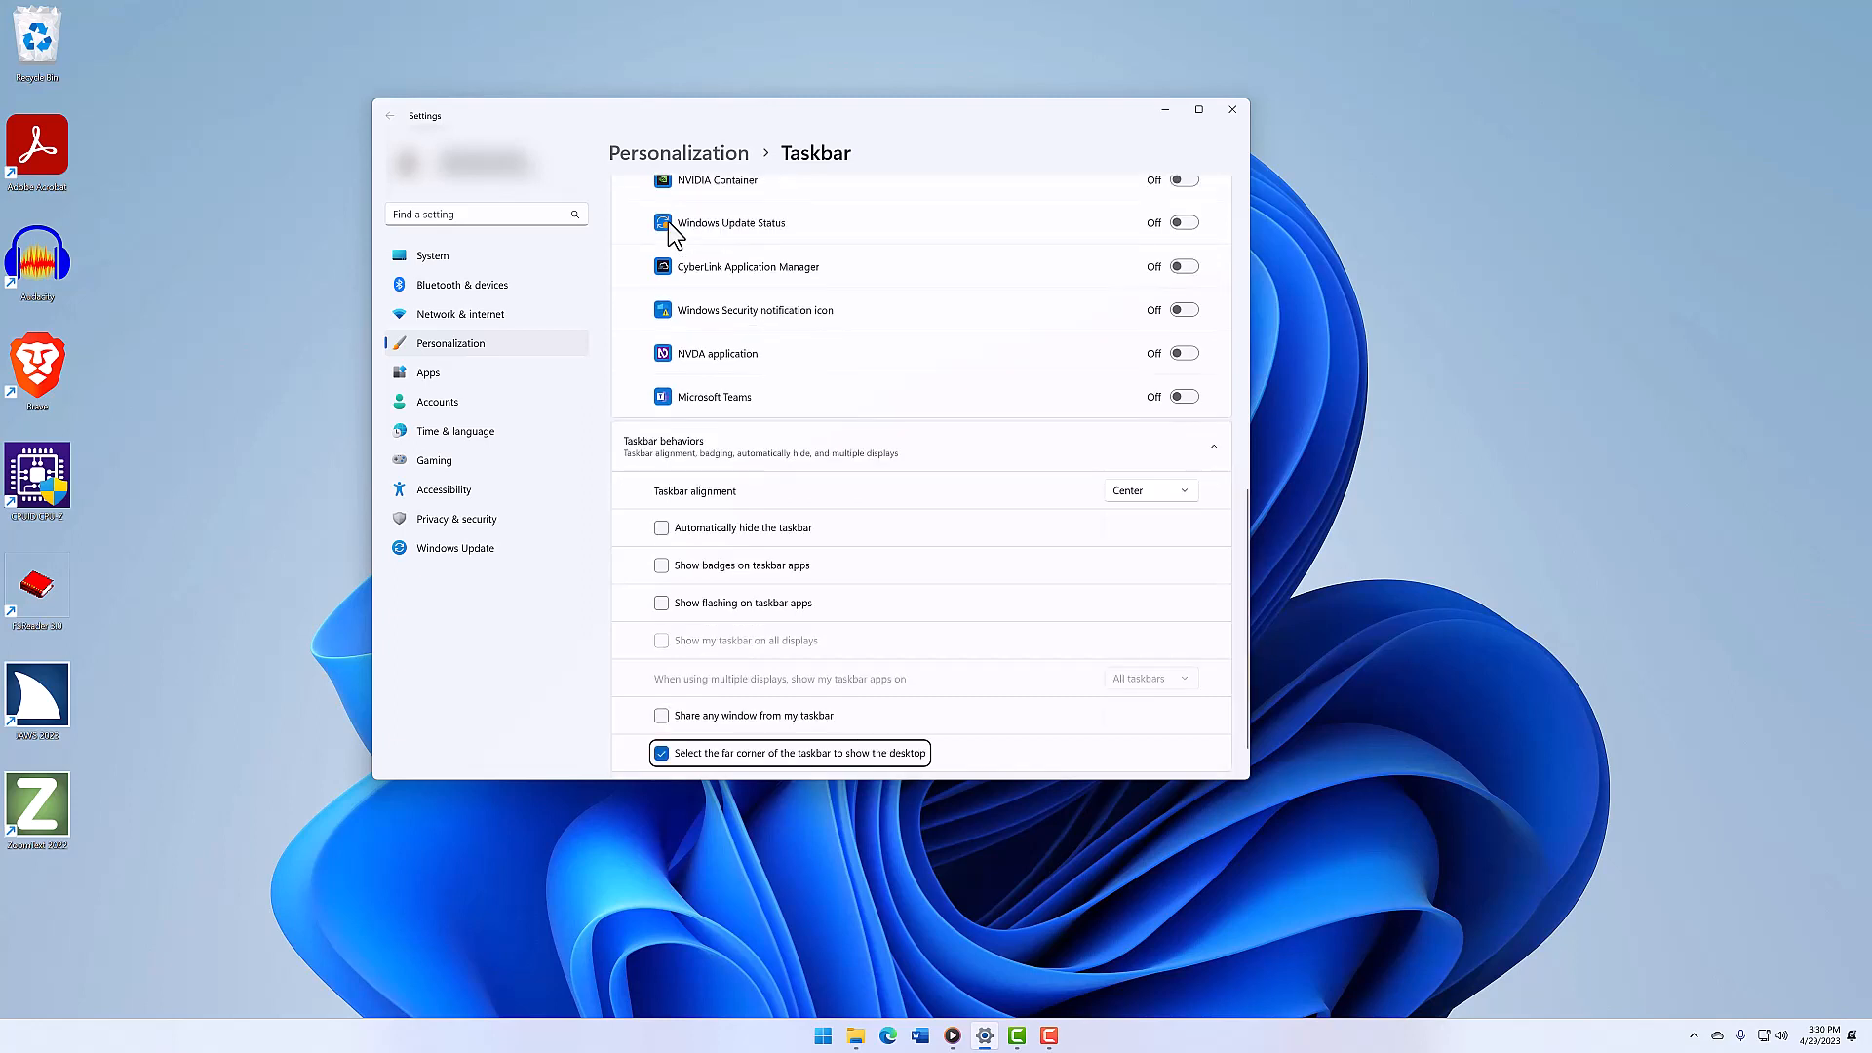
pyautogui.press('space')
pyautogui.press('space')
pyautogui.press('space')
pyautogui.hotkey('alt', 'F4')
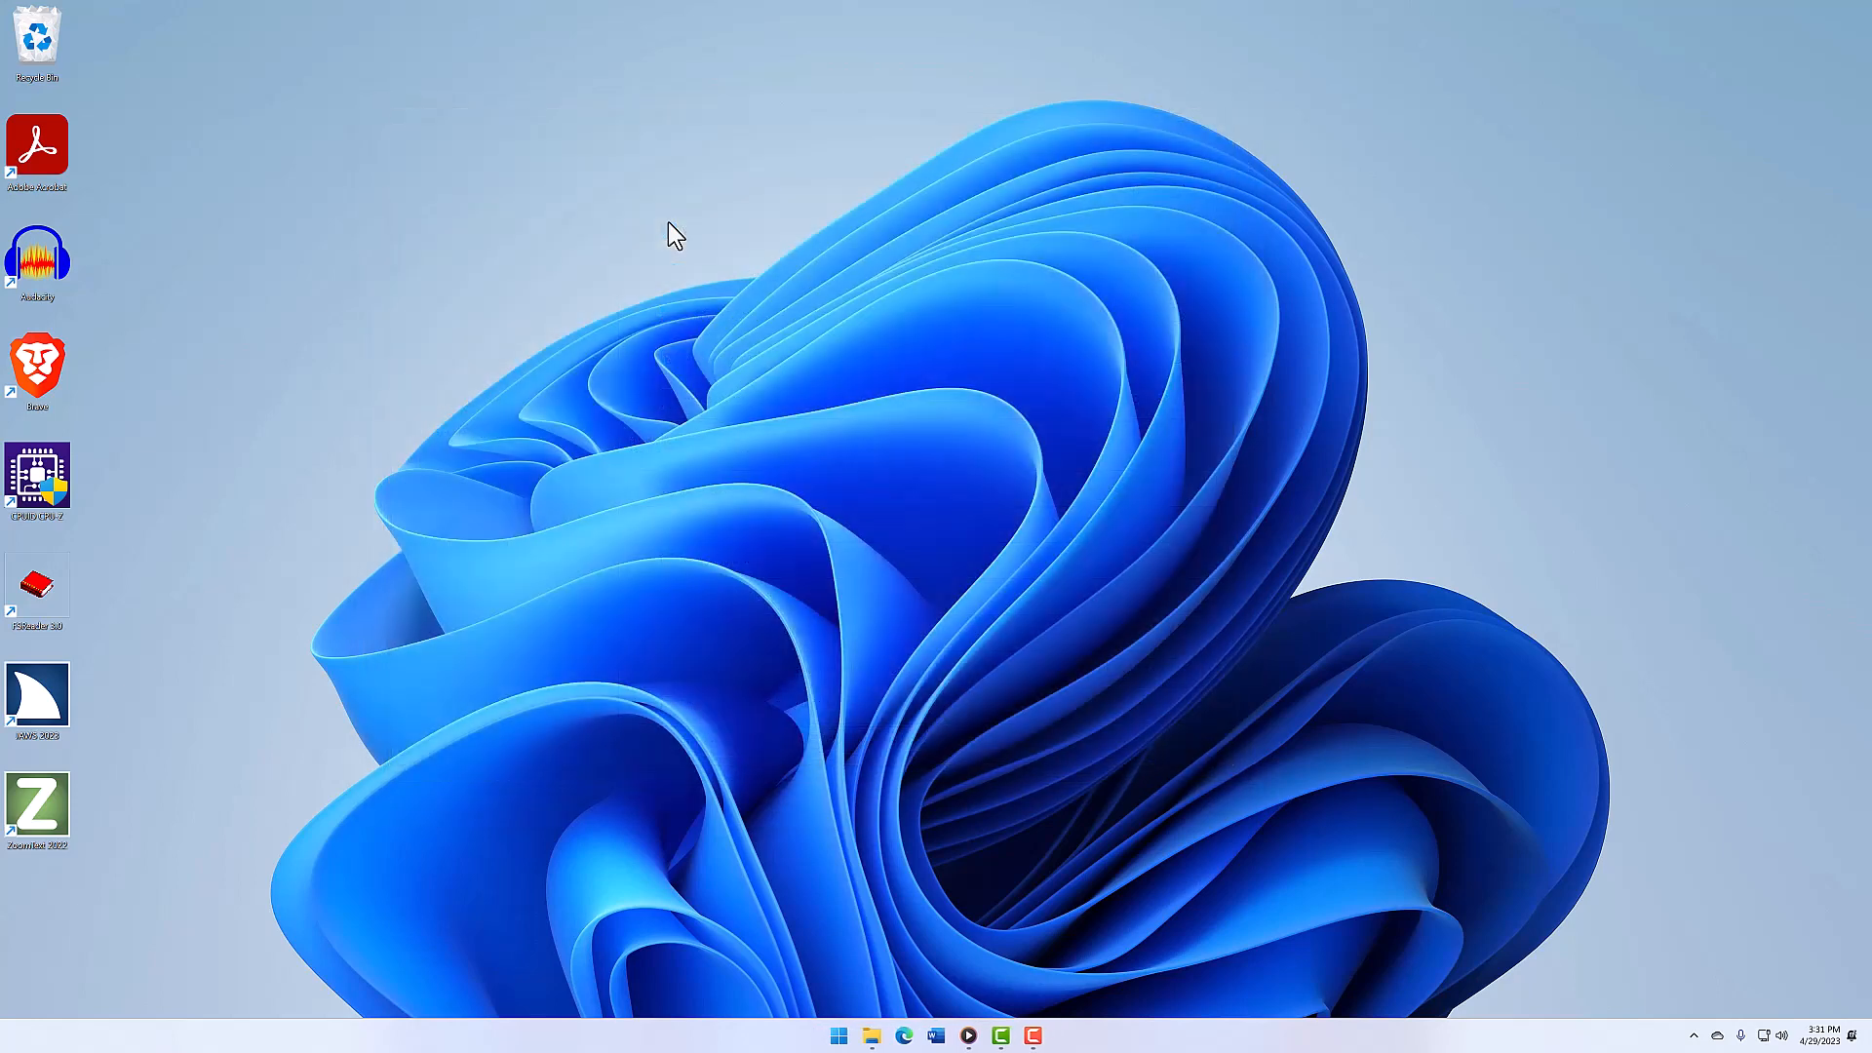